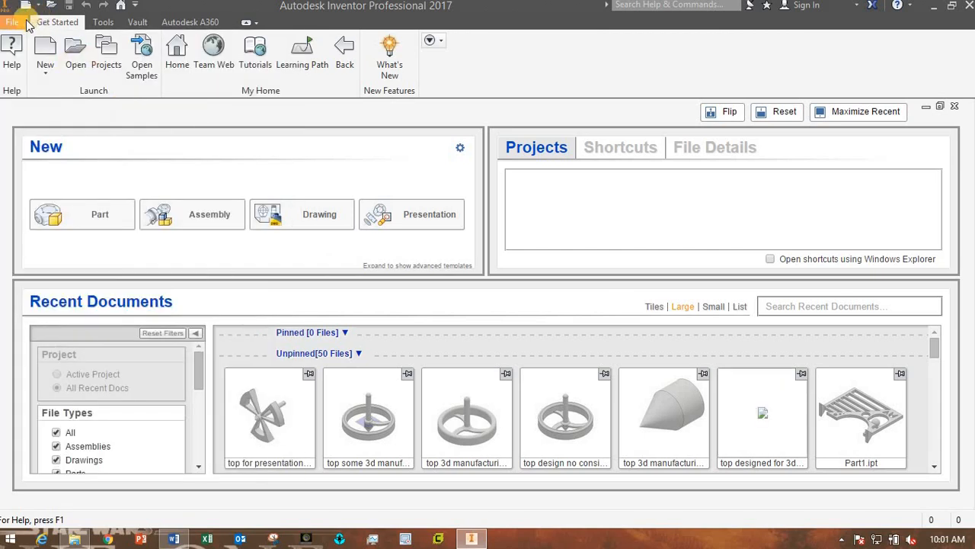
- Create a new part from the Metric template Standard (mm).ipt
{"action": "left_click", "coordinate": [14, 25]}
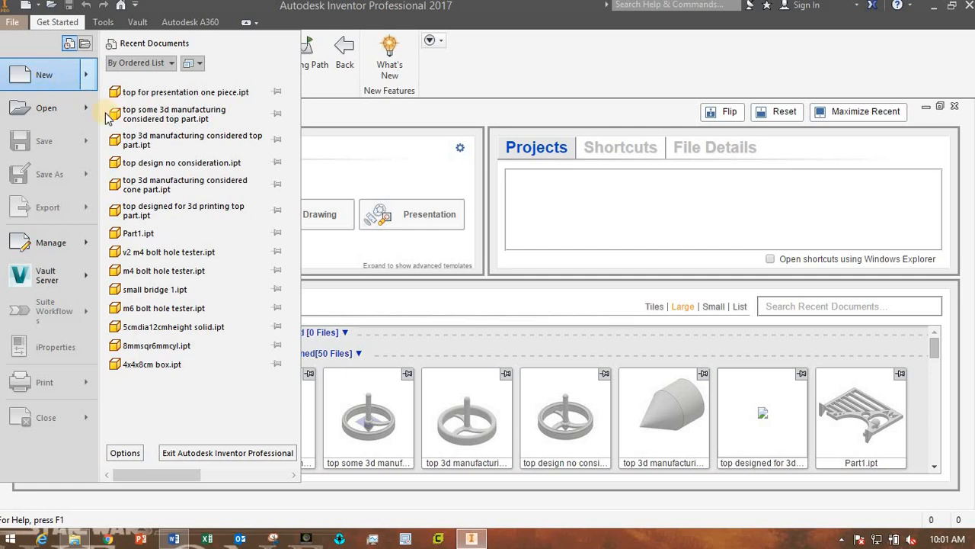
{"action": "key", "text": "Escape"}
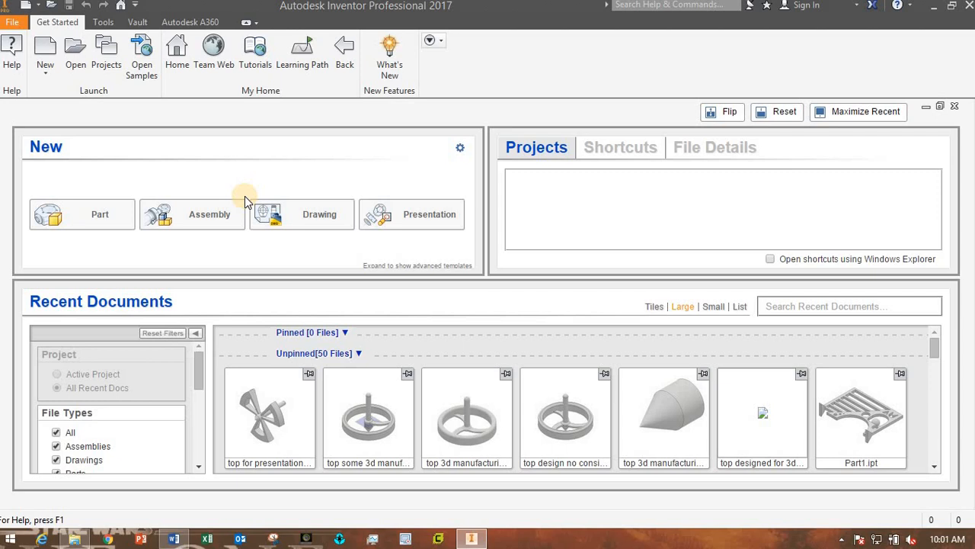
{"action": "left_click", "coordinate": [245, 195]}
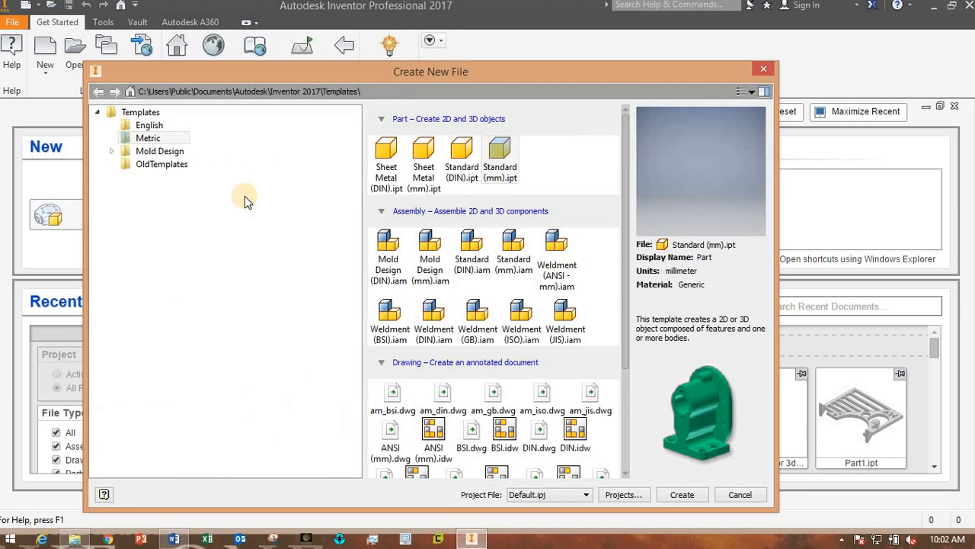
{"action": "left_click", "coordinate": [170, 138]}
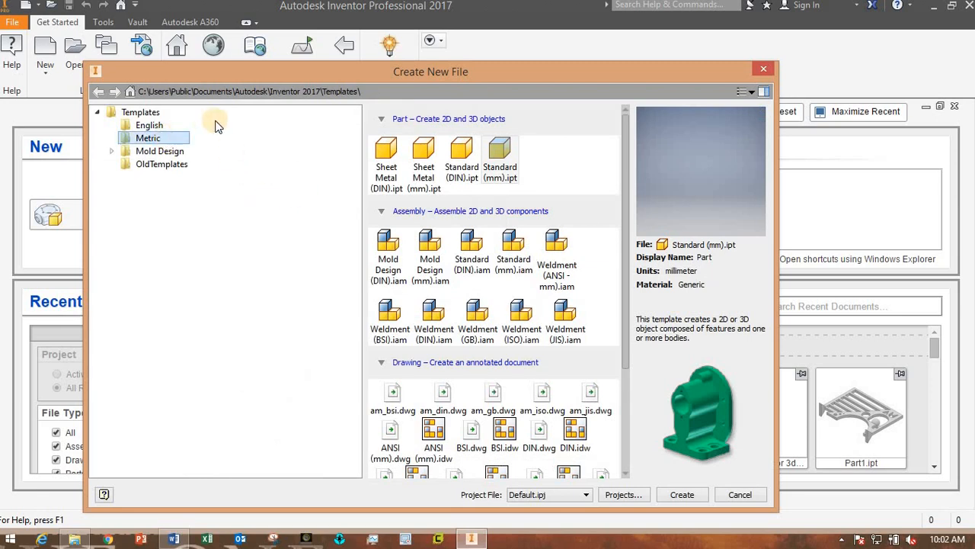
{"action": "left_click", "coordinate": [153, 163]}
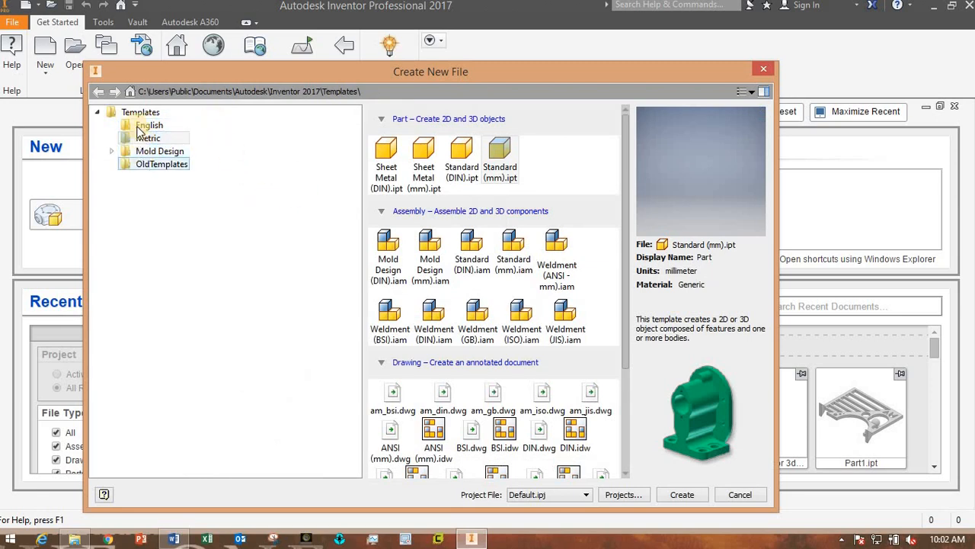
{"action": "left_click", "coordinate": [145, 123]}
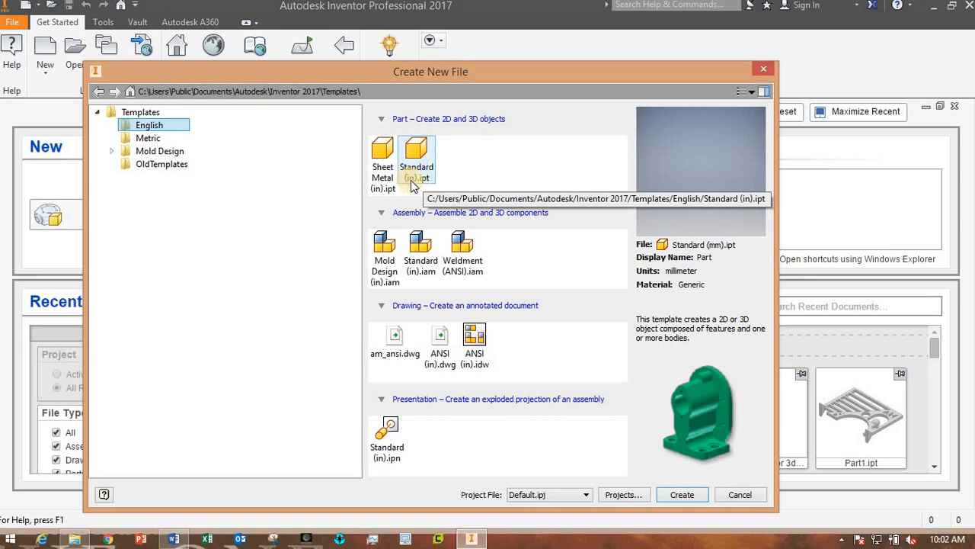
{"action": "left_click", "coordinate": [149, 138]}
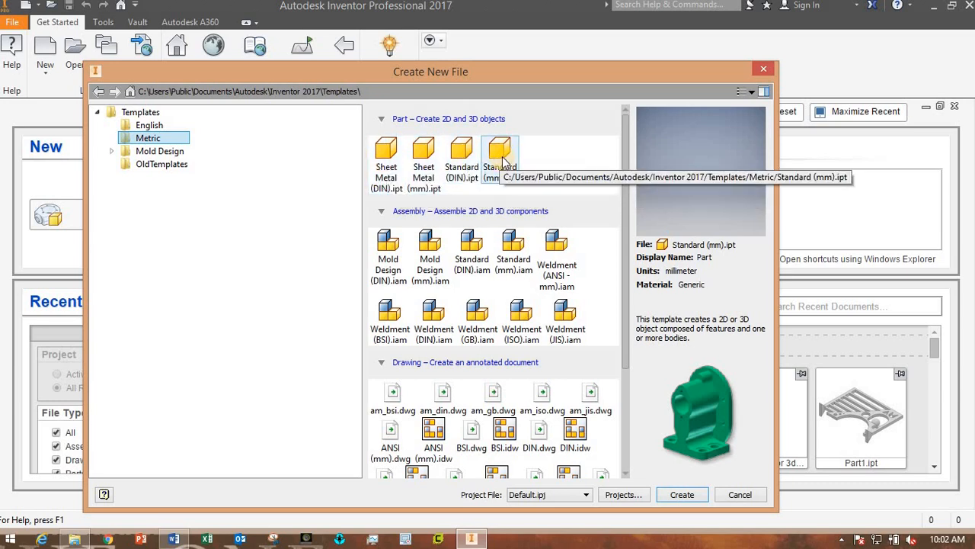
{"action": "left_click", "coordinate": [493, 185]}
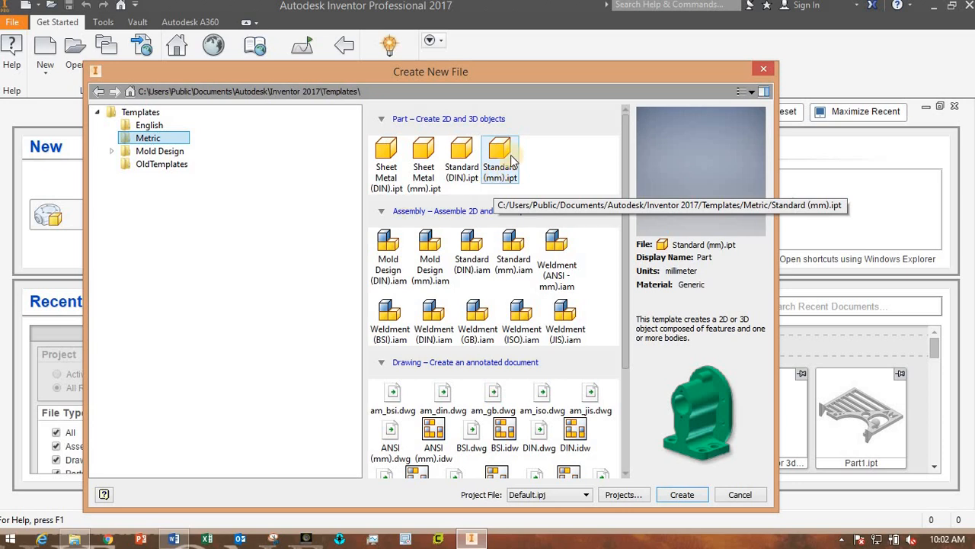
{"action": "double_click", "coordinate": [496, 153]}
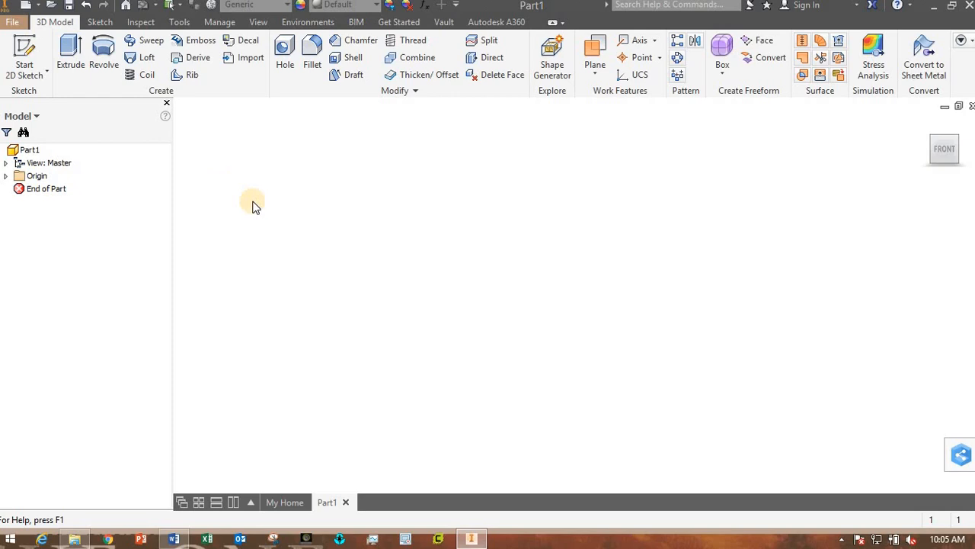
- Start saving a copy of the part and browse to Engineering Drawing and Graphics > 02 modeling basics > lab > Lab02 > exercise 2 part A
{"action": "left_click", "coordinate": [13, 22]}
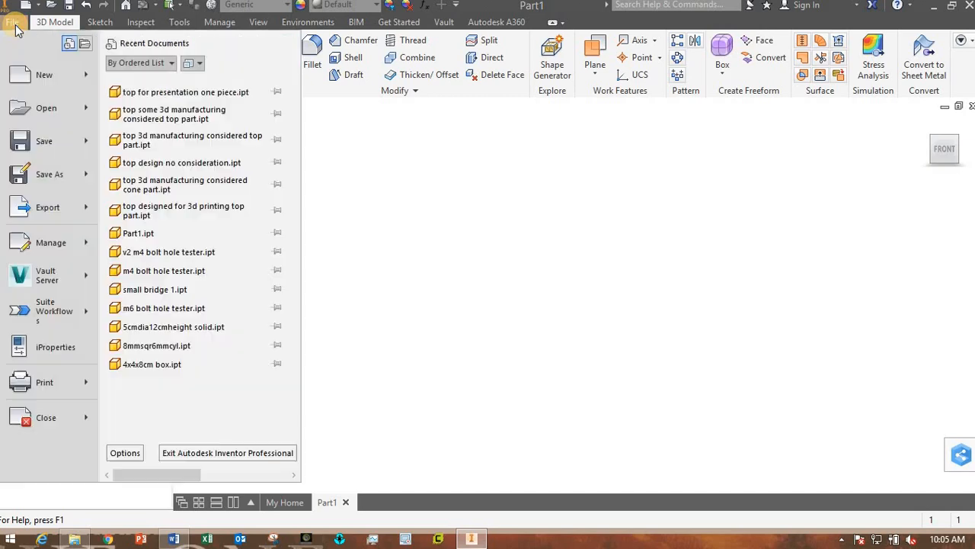
{"action": "left_click", "coordinate": [53, 174]}
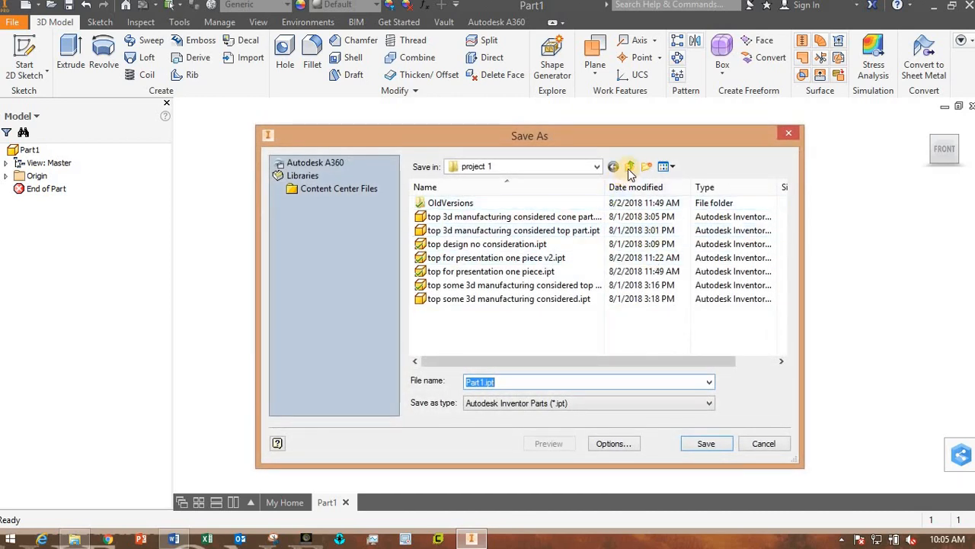
{"action": "left_click", "coordinate": [629, 167]}
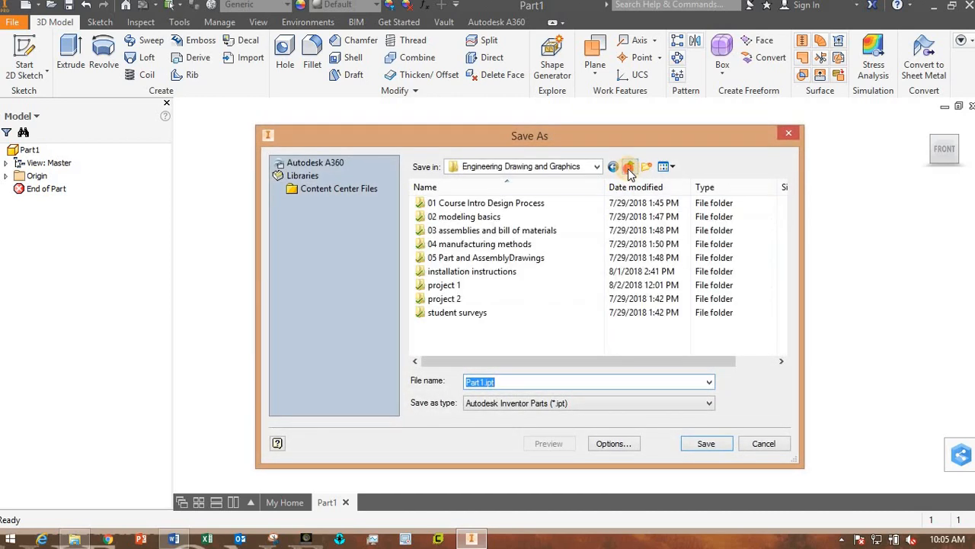
{"action": "left_click", "coordinate": [628, 167]}
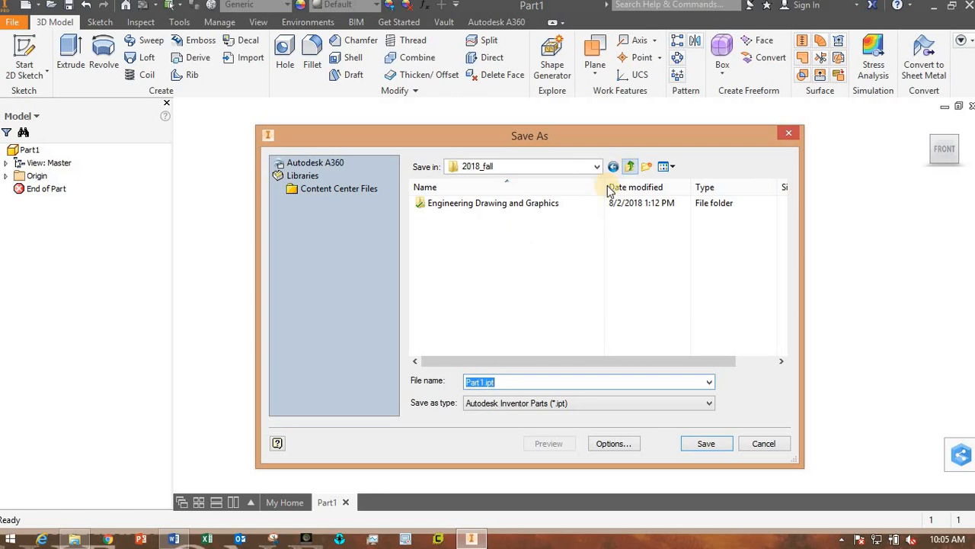
{"action": "double_click", "coordinate": [470, 205]}
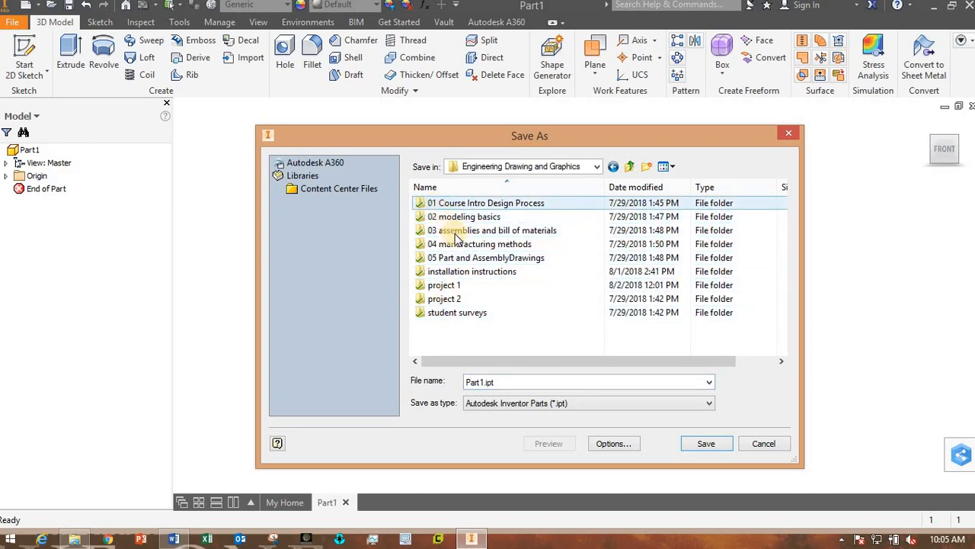
{"action": "double_click", "coordinate": [461, 216]}
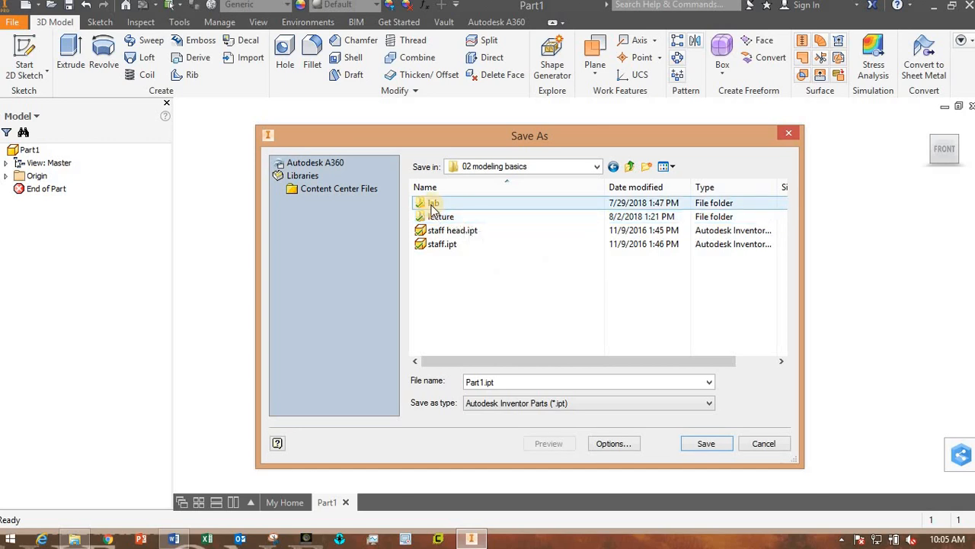
{"action": "double_click", "coordinate": [432, 204]}
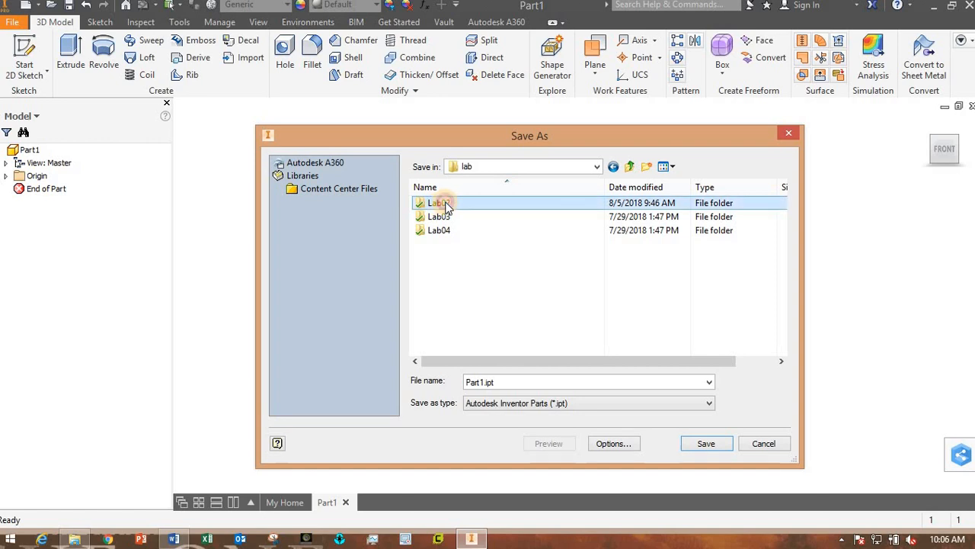
{"action": "double_click", "coordinate": [442, 204]}
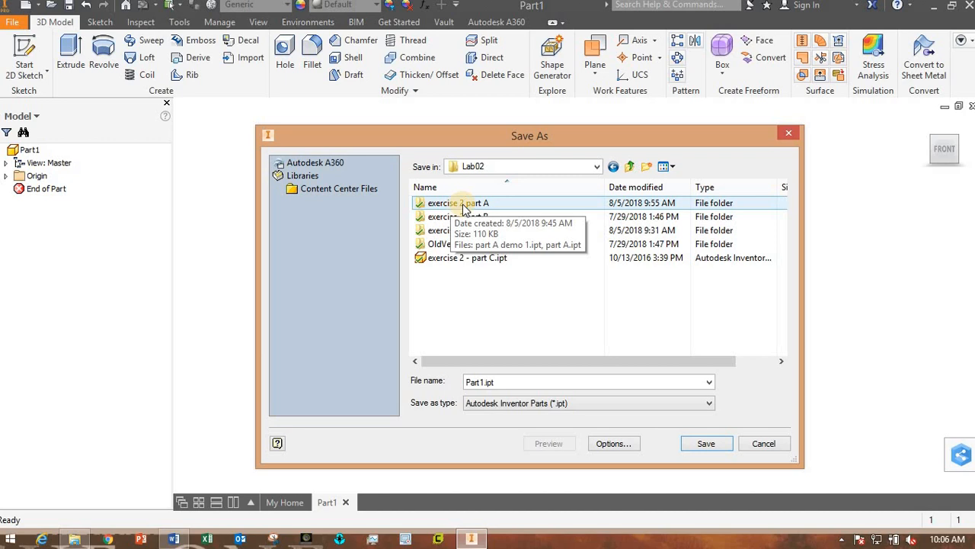
{"action": "double_click", "coordinate": [462, 204]}
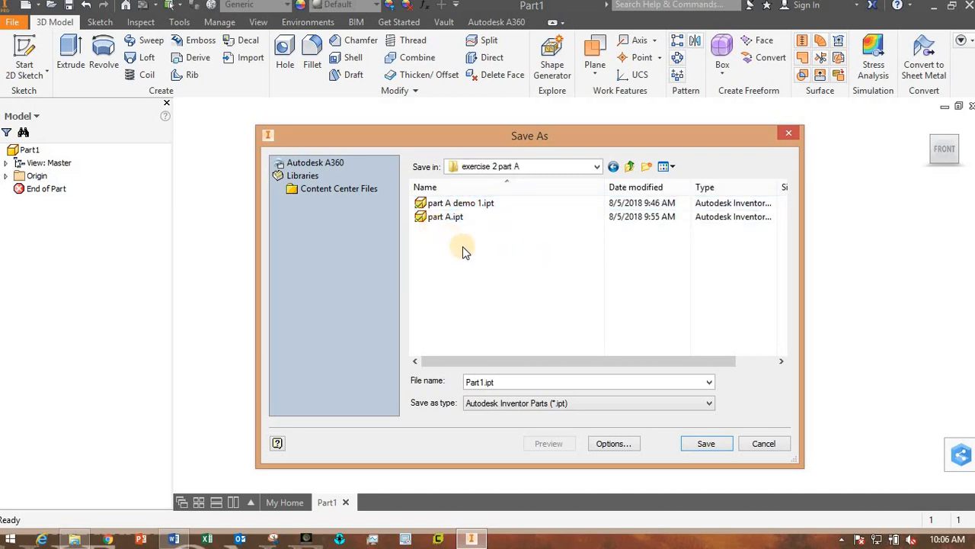
- Name the file "part A demonstration" and save it in the exercise folder
{"action": "double_click", "coordinate": [473, 383]}
{"action": "type", "text": "part "}
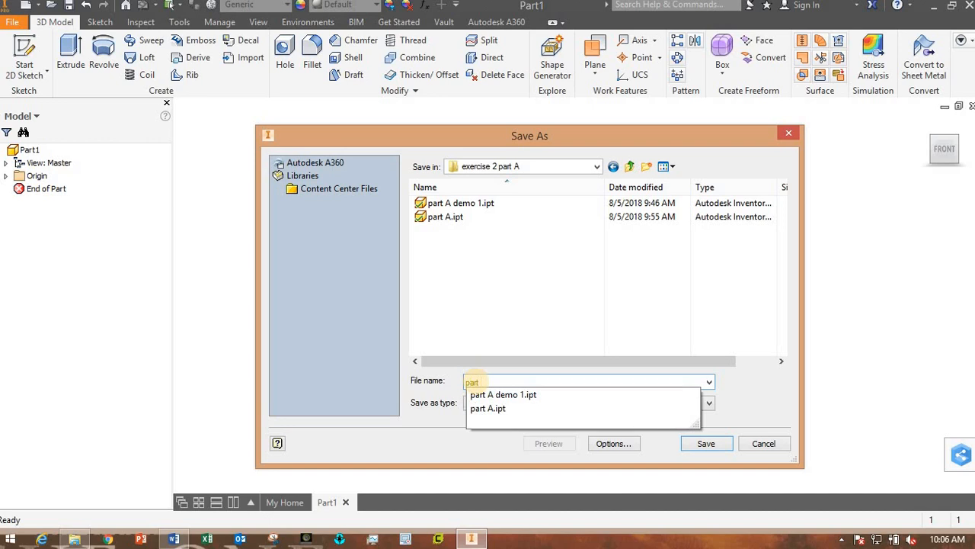
{"action": "type", "text": "A demonstrati"}
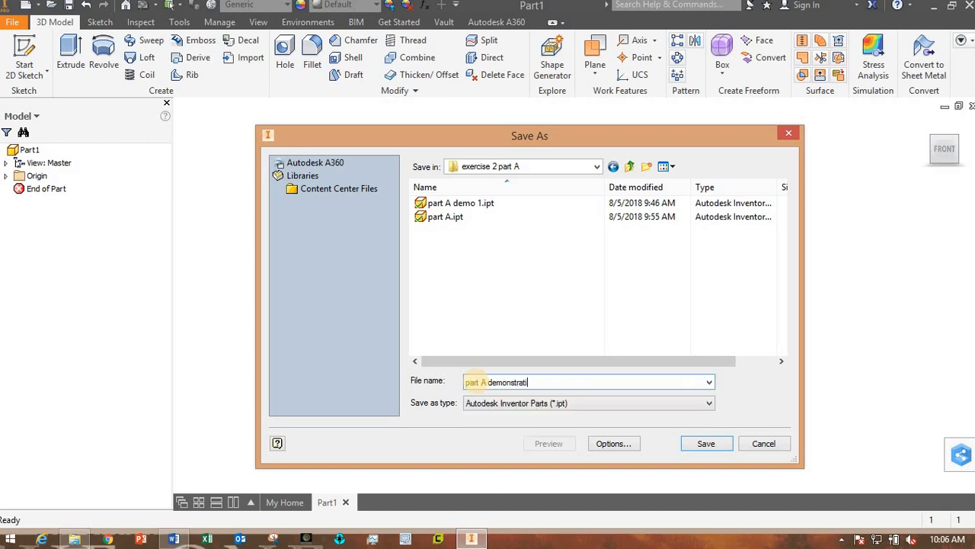
{"action": "type", "text": "on"}
{"action": "key", "text": "Return"}
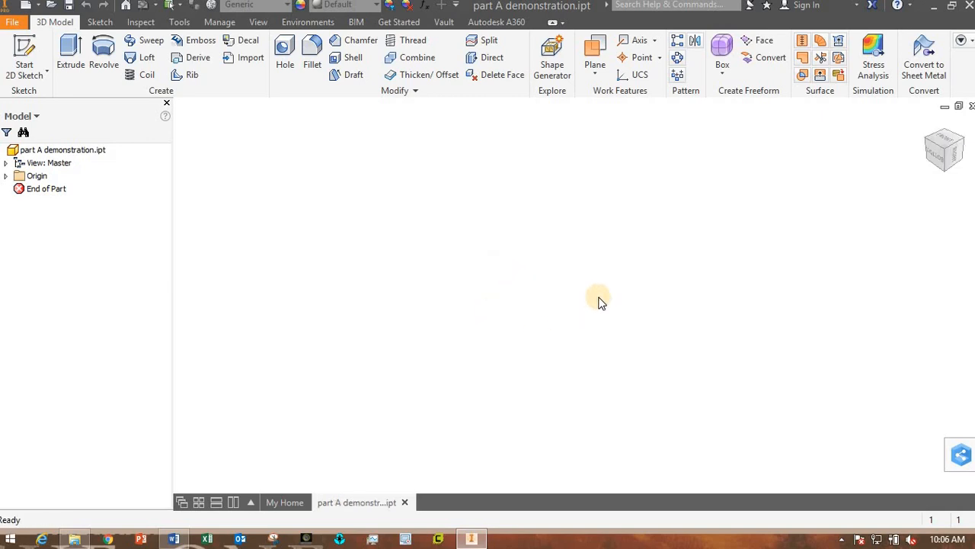
{"action": "middle_click_drag", "start_coordinate": [624, 291], "coordinate": [548, 317], "text": "shift"}
{"action": "middle_click_drag", "start_coordinate": [616, 304], "coordinate": [554, 313], "text": "shift"}
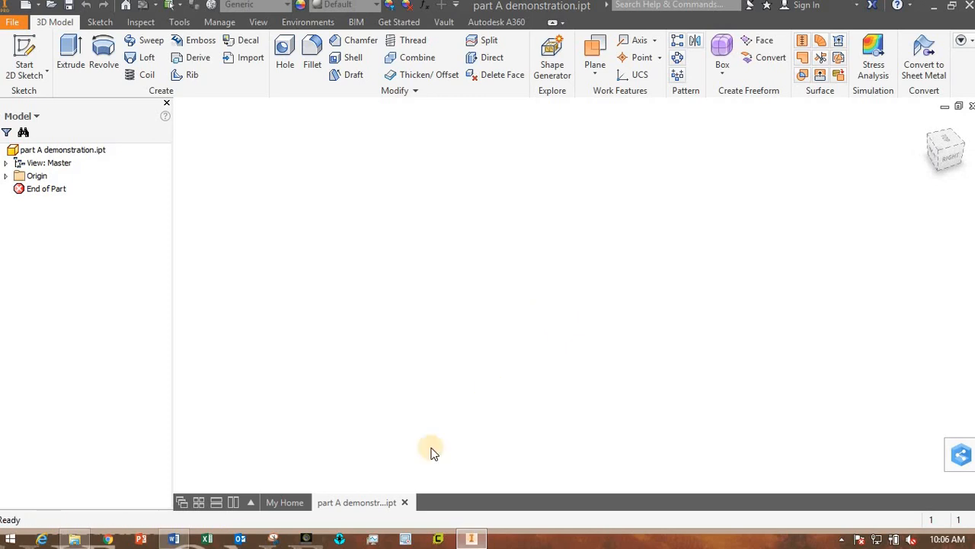
- Examine the dimensioned Basic Features and Added Features drawings in the Word document Lab_02.docx and return to Inventor
{"action": "left_click", "coordinate": [174, 540]}
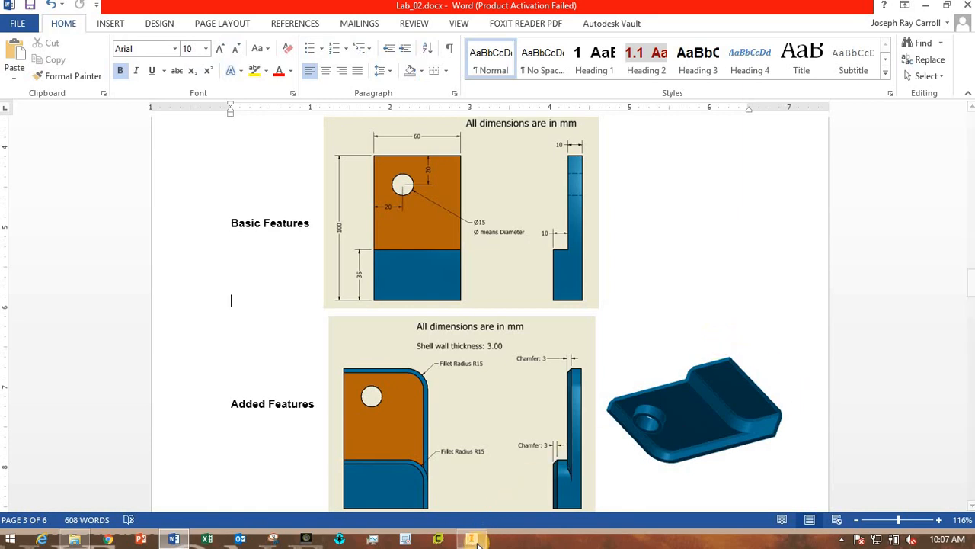
{"action": "mouse_move", "coordinate": [473, 540]}
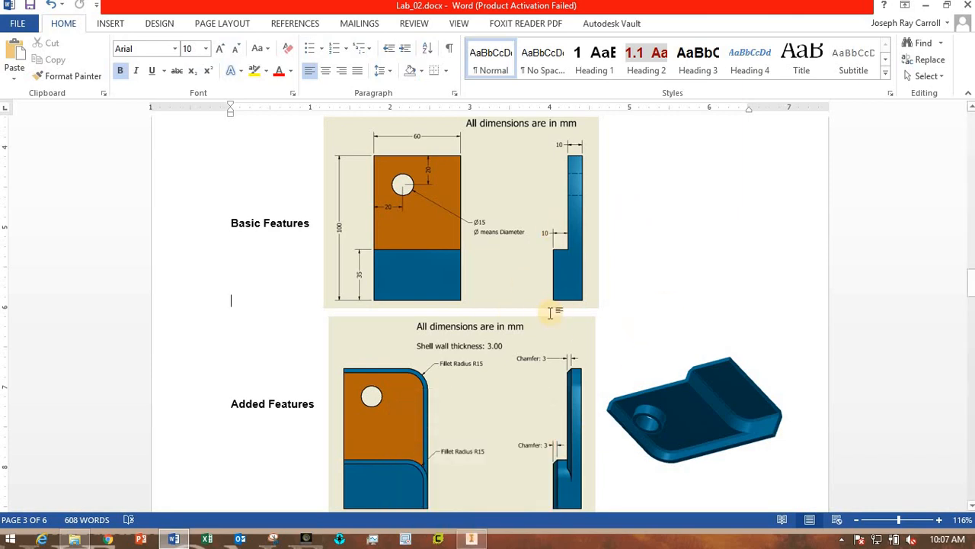
{"action": "scroll", "coordinate": [542, 333], "scroll_direction": "down", "scroll_amount": 1}
{"action": "scroll", "coordinate": [570, 319], "scroll_direction": "up", "scroll_amount": 1}
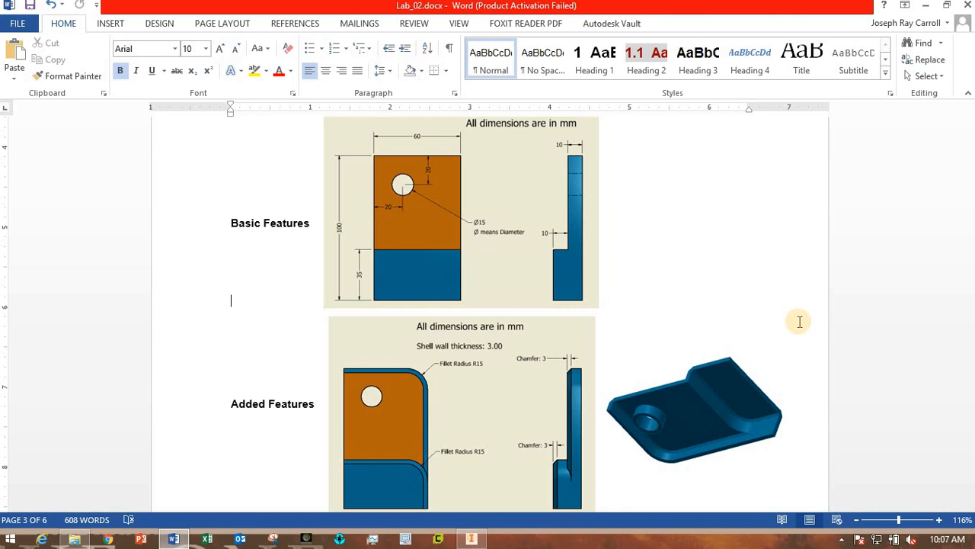
{"action": "left_click", "coordinate": [481, 540]}
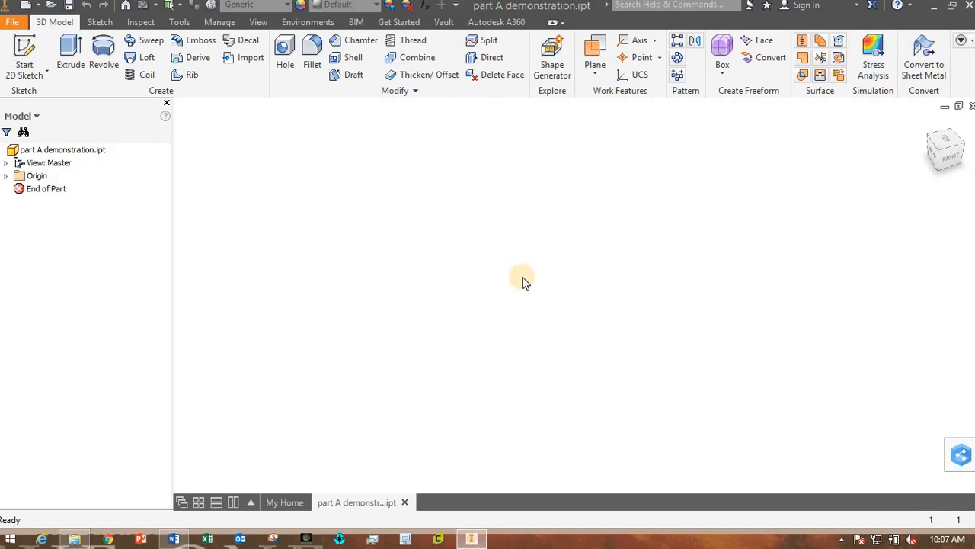
- Sketch a rectangle 60 mm wide and 100 mm high on the front plane, extending up and left from the origin, and finish the sketch
{"action": "left_click", "coordinate": [21, 51]}
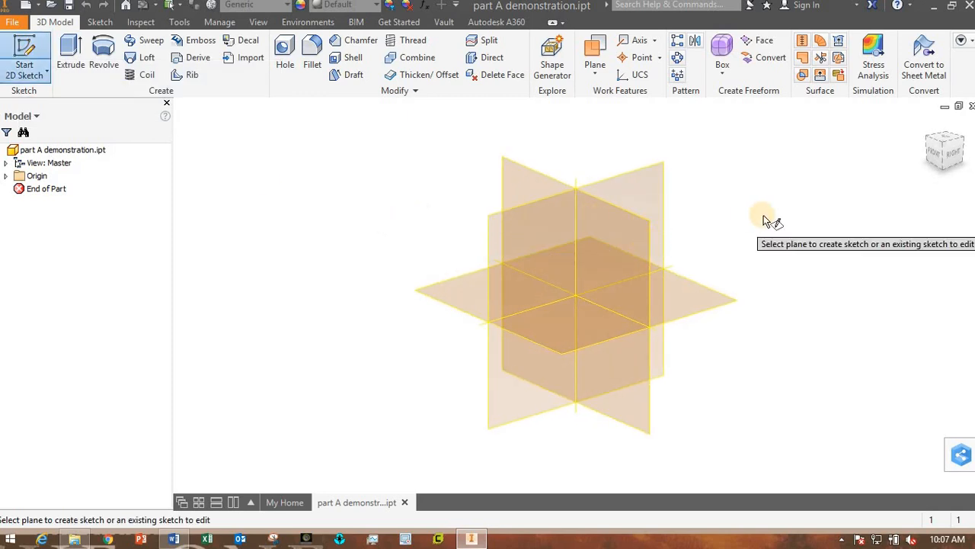
{"action": "left_click", "coordinate": [644, 261]}
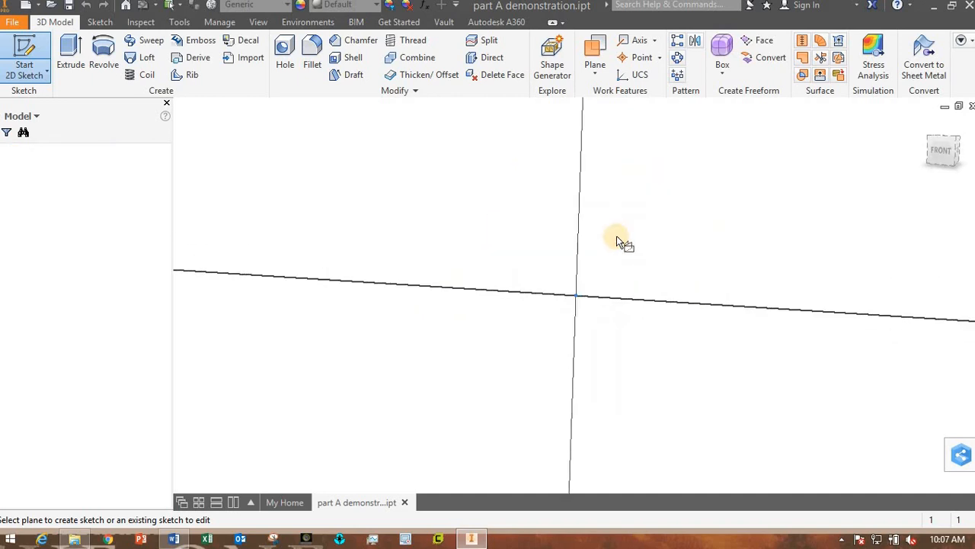
{"action": "left_click", "coordinate": [185, 55]}
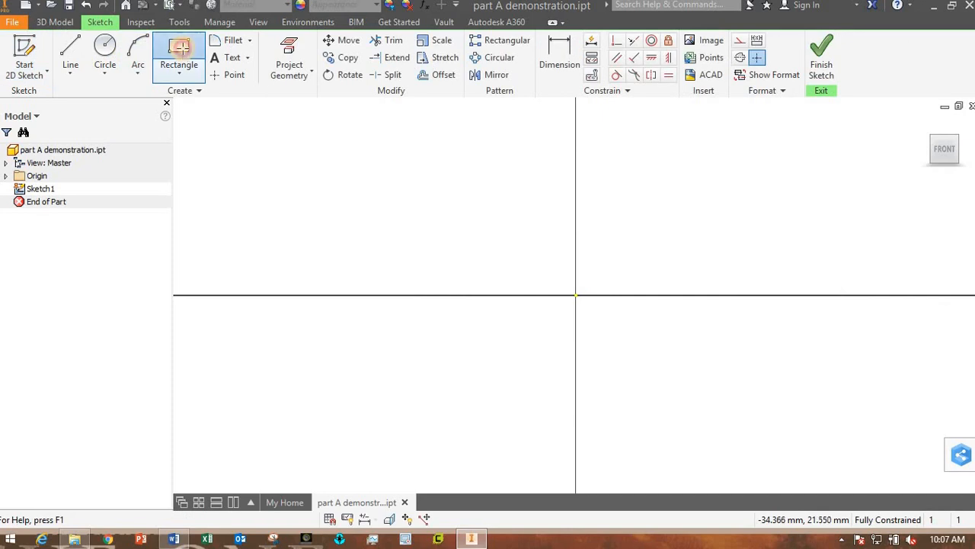
{"action": "left_click", "coordinate": [577, 297]}
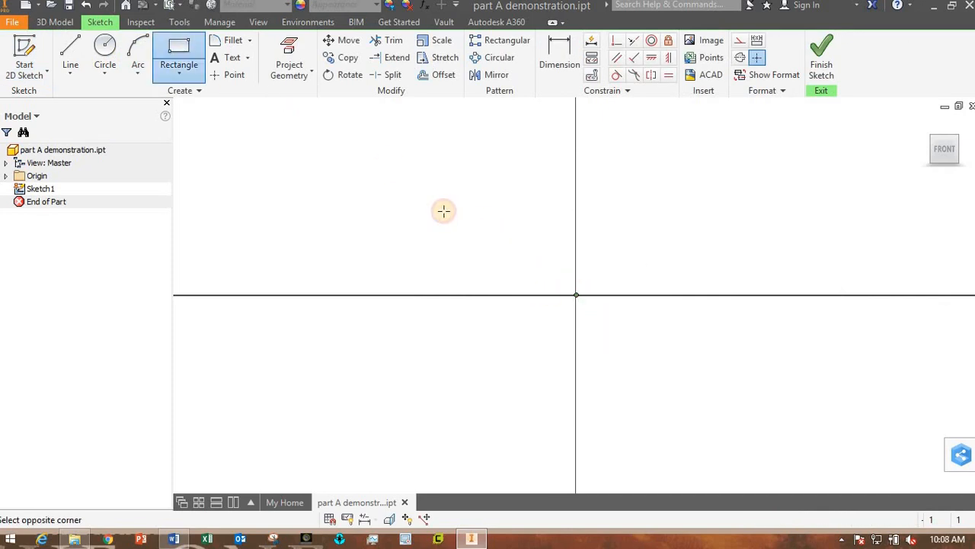
{"action": "scroll", "coordinate": [370, 135], "scroll_direction": "up", "scroll_amount": 3}
{"action": "middle_click_drag", "start_coordinate": [384, 187], "coordinate": [444, 287]}
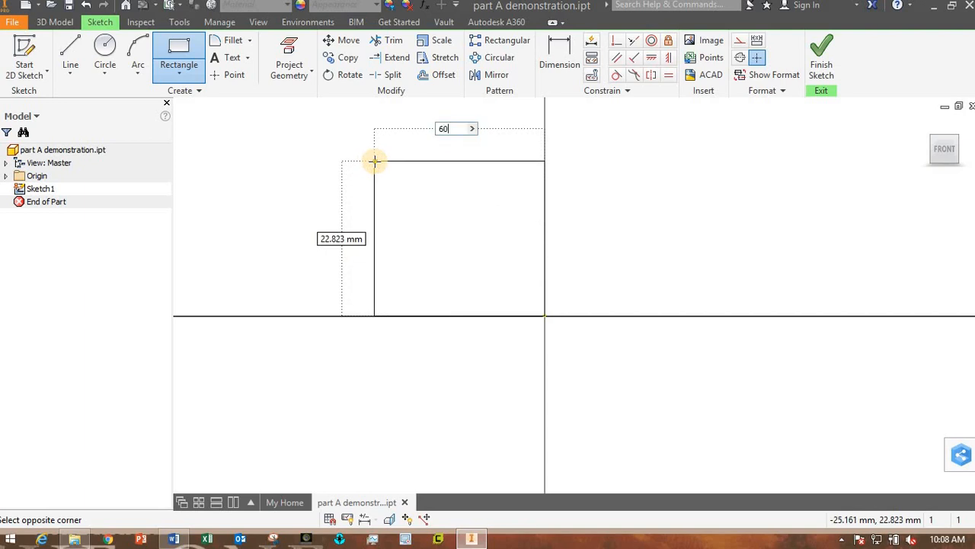
{"action": "key", "text": "Tab"}
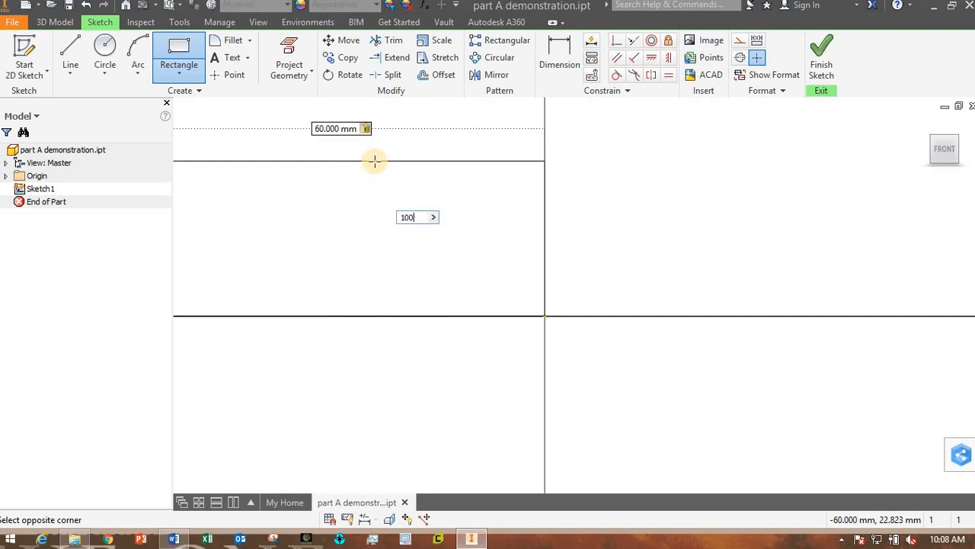
{"action": "key", "text": "Tab"}
{"action": "key", "text": "Return"}
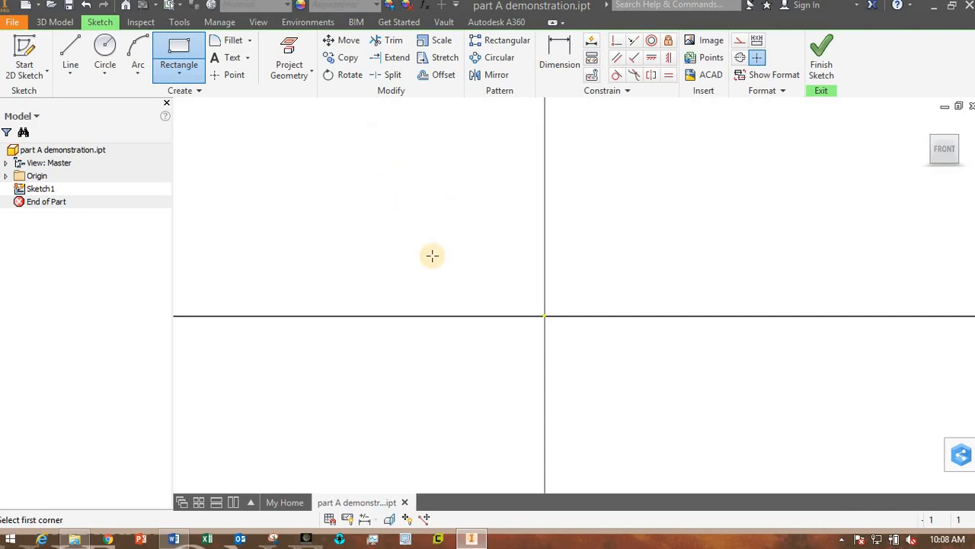
{"action": "scroll", "coordinate": [432, 256], "scroll_direction": "up", "scroll_amount": 5}
{"action": "scroll", "coordinate": [428, 249], "scroll_direction": "down", "scroll_amount": 3}
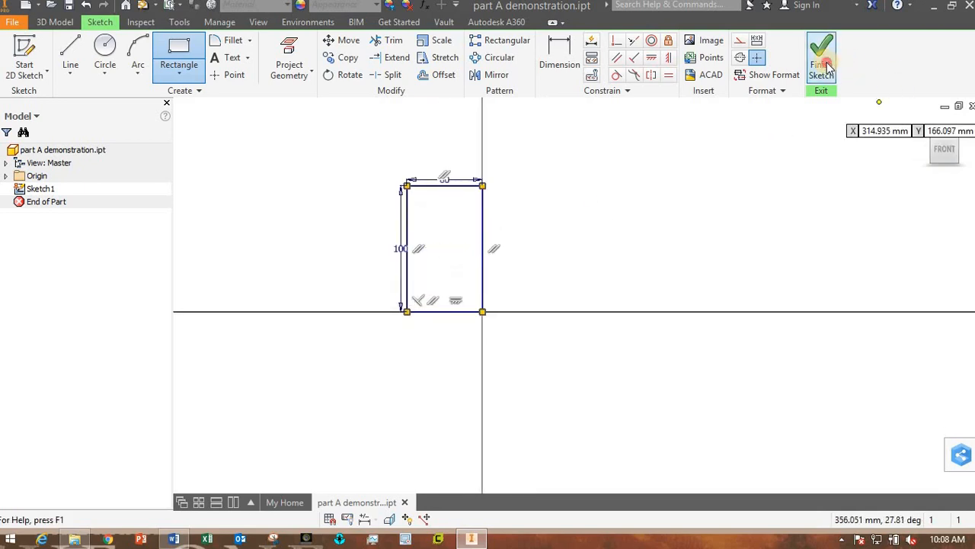
{"action": "left_click", "coordinate": [822, 54]}
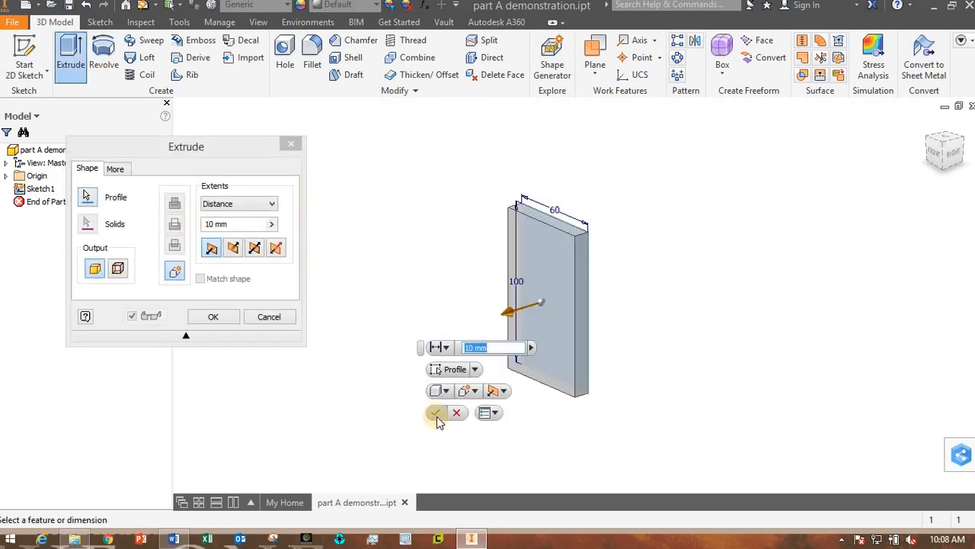
- Extrude the base profile 10 mm and sketch a full-width rectangle about 42 mm high across the lower part of its front face
{"action": "key", "text": "Return"}
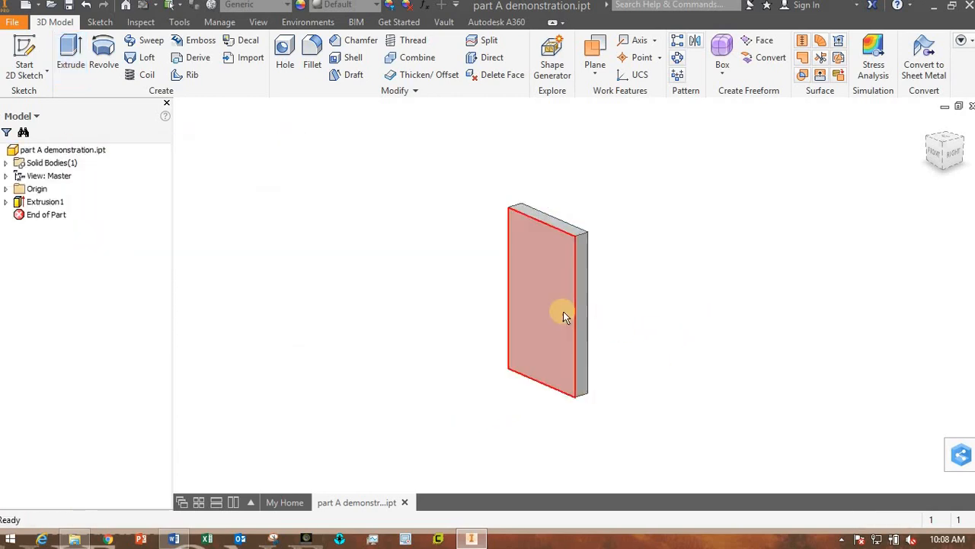
{"action": "left_click", "coordinate": [26, 49]}
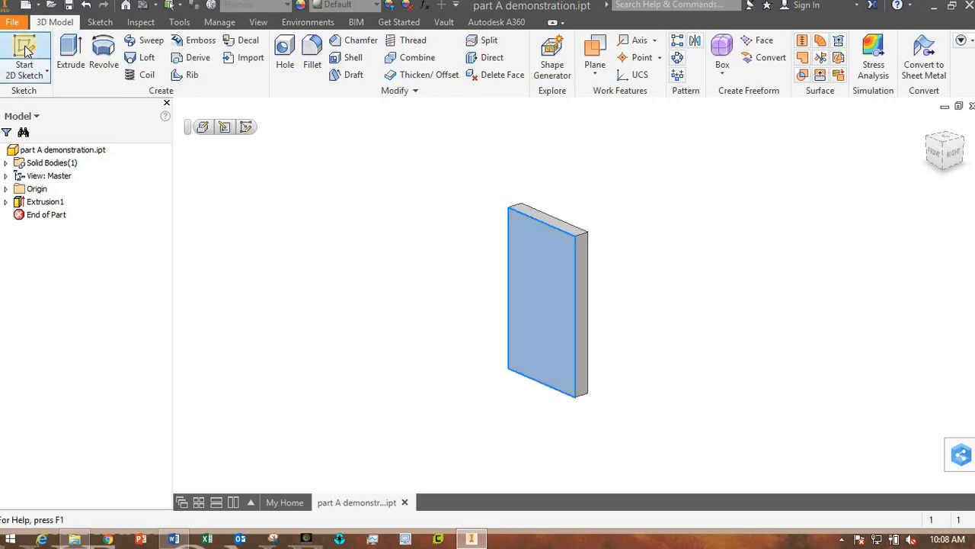
{"action": "left_click", "coordinate": [27, 50]}
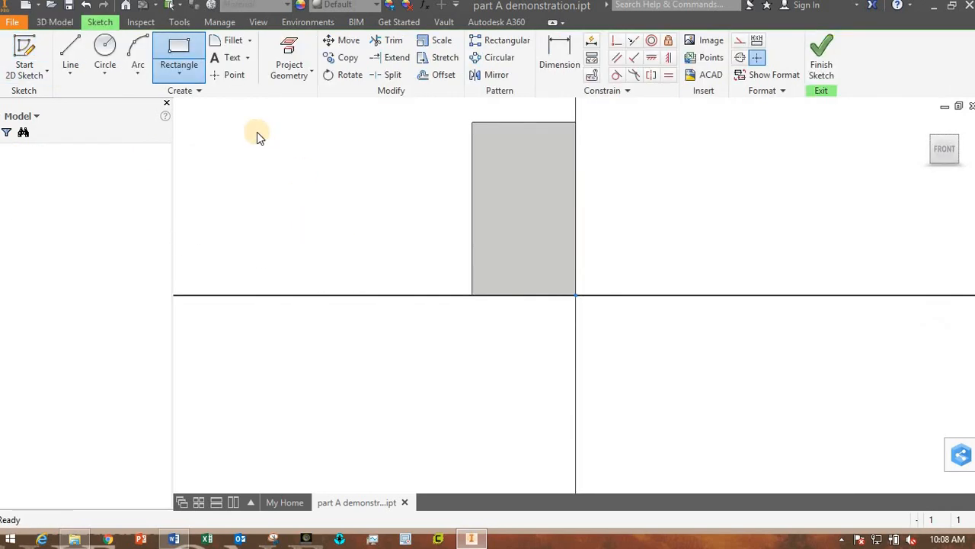
{"action": "left_click", "coordinate": [573, 292]}
{"action": "left_click", "coordinate": [473, 221]}
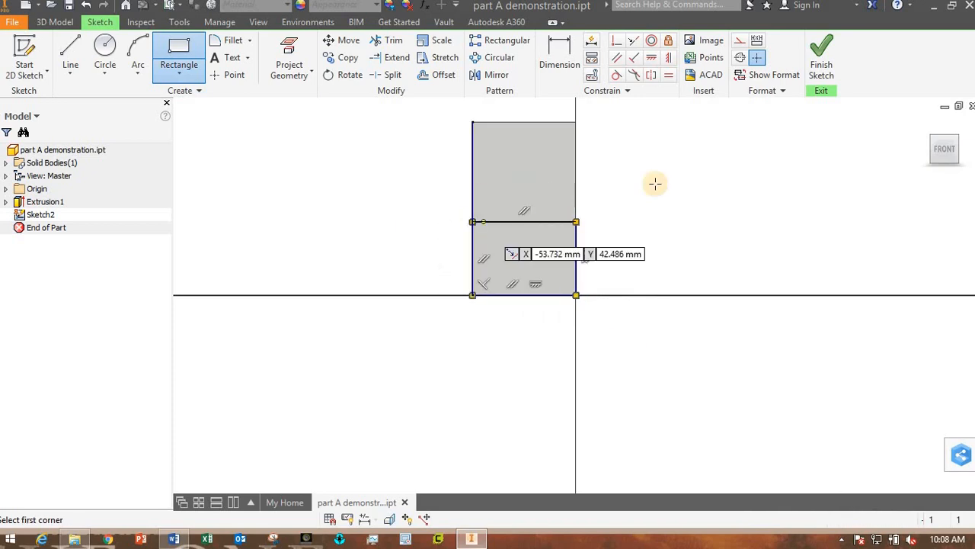
{"action": "left_click", "coordinate": [822, 61]}
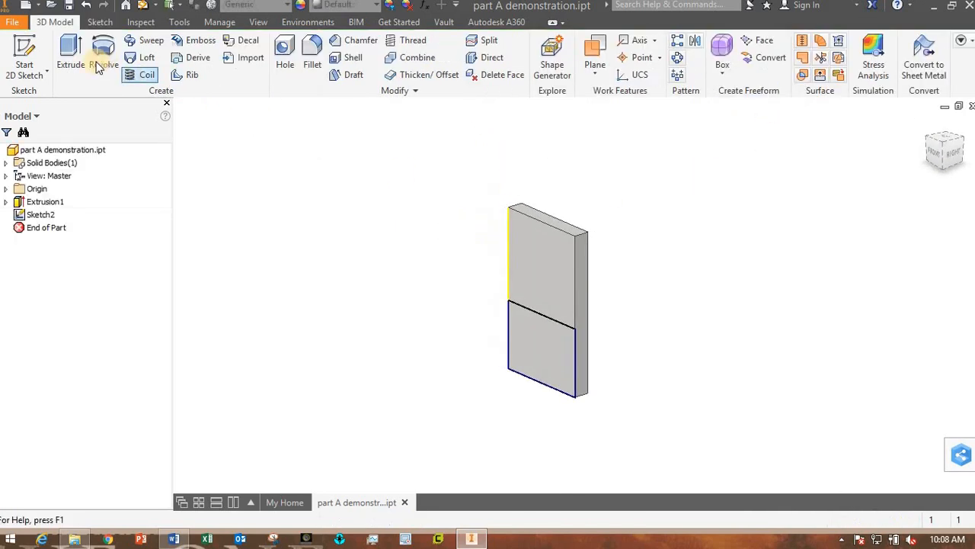
- Extrude the lower rectangle 10 mm forward as a joined feature
{"action": "left_click", "coordinate": [76, 61]}
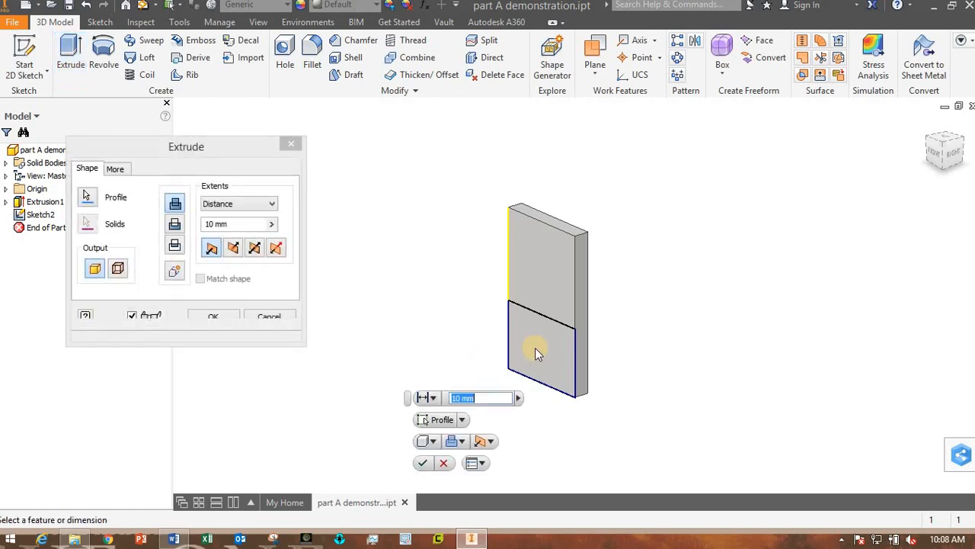
{"action": "left_click", "coordinate": [536, 347]}
{"action": "left_click", "coordinate": [424, 460]}
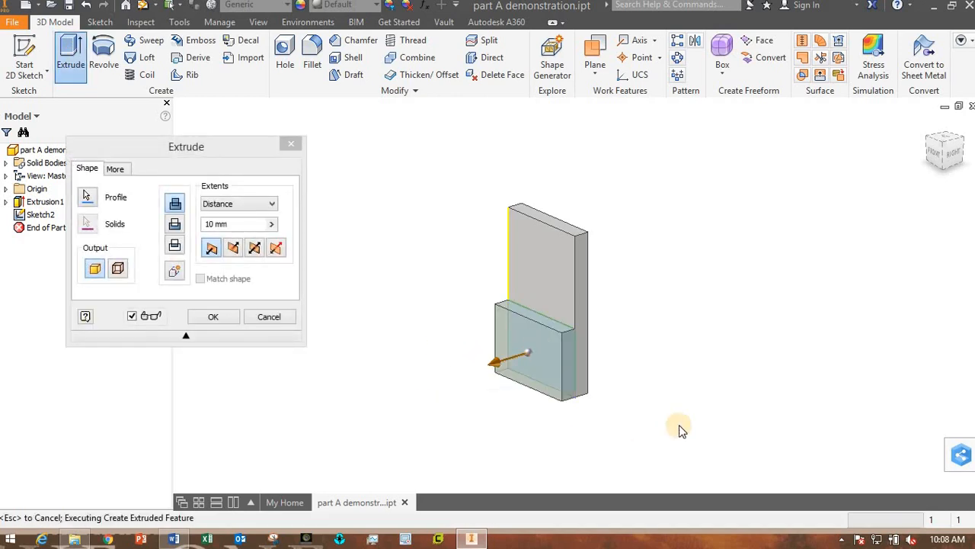
- Sketch a circle about 16.5 mm in diameter in the upper left area of the upper front face
{"action": "middle_click_drag", "start_coordinate": [627, 373], "coordinate": [523, 262], "text": "shift"}
{"action": "left_click", "coordinate": [533, 257]}
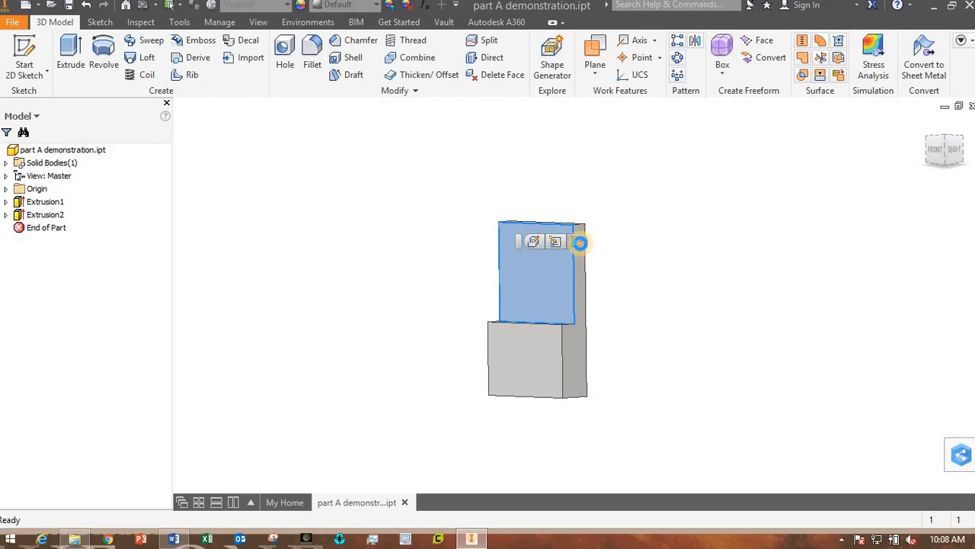
{"action": "left_click", "coordinate": [579, 242]}
{"action": "key", "text": "c"}
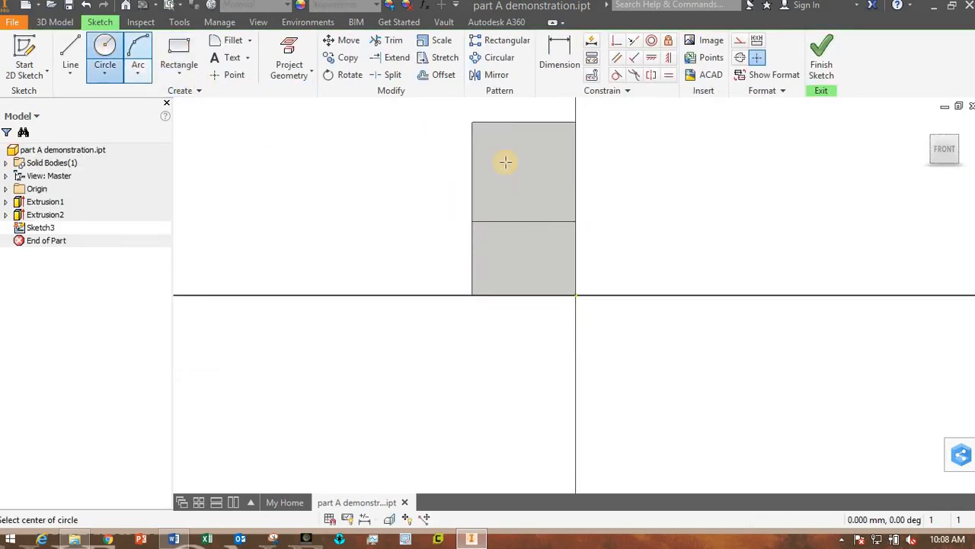
{"action": "left_click", "coordinate": [505, 161]}
{"action": "left_click", "coordinate": [513, 158]}
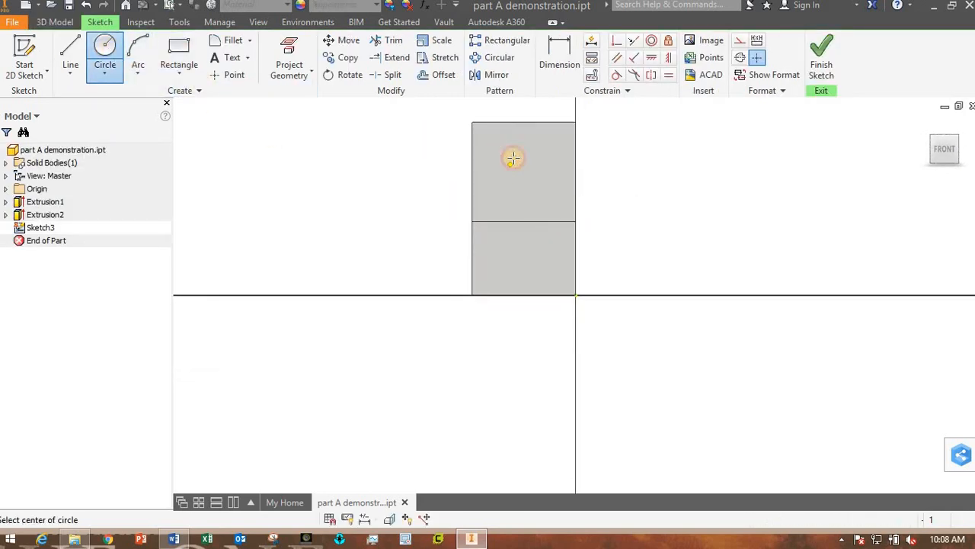
- Dimension the circle's centre 20 mm from the plate's top edge and 20 mm from its left edge
{"action": "left_click", "coordinate": [560, 55]}
{"action": "left_click", "coordinate": [512, 144]}
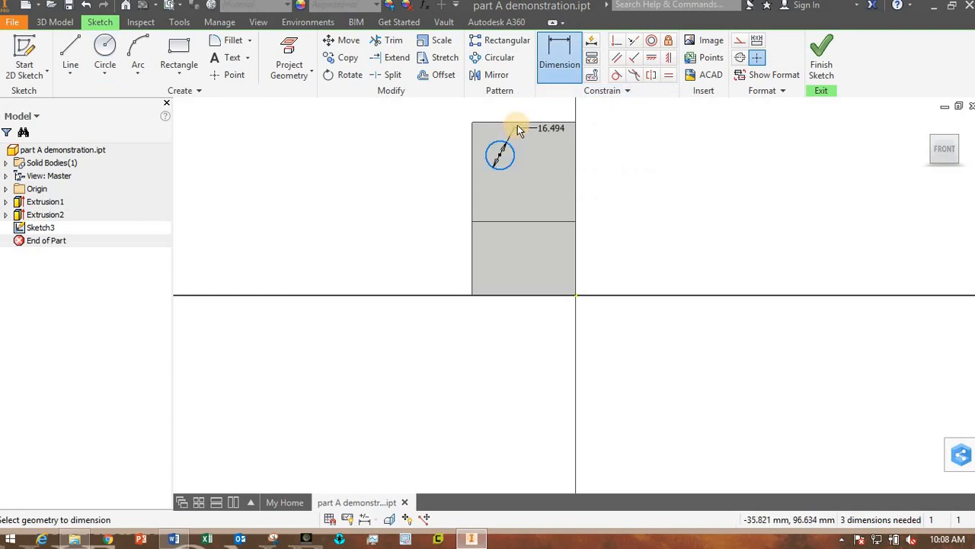
{"action": "left_click", "coordinate": [496, 124]}
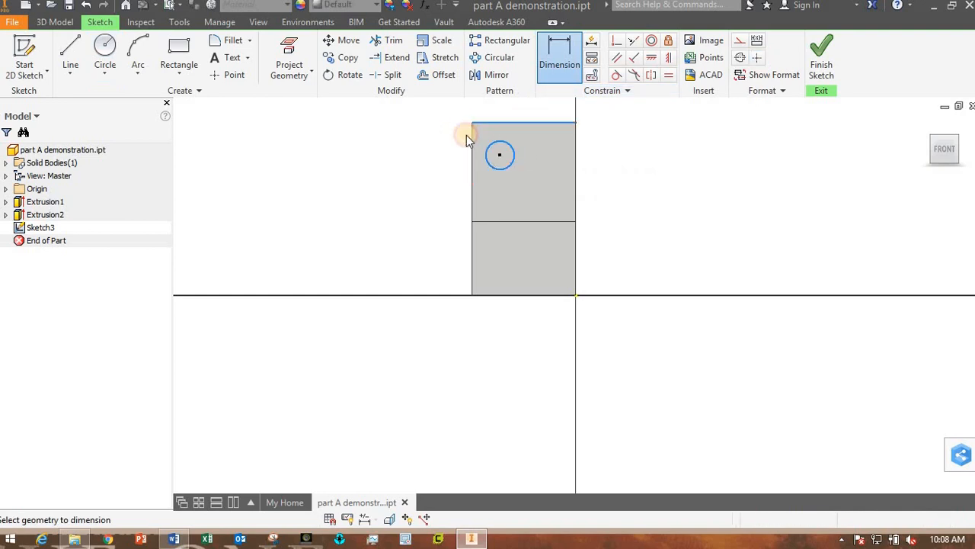
{"action": "left_click", "coordinate": [450, 143]}
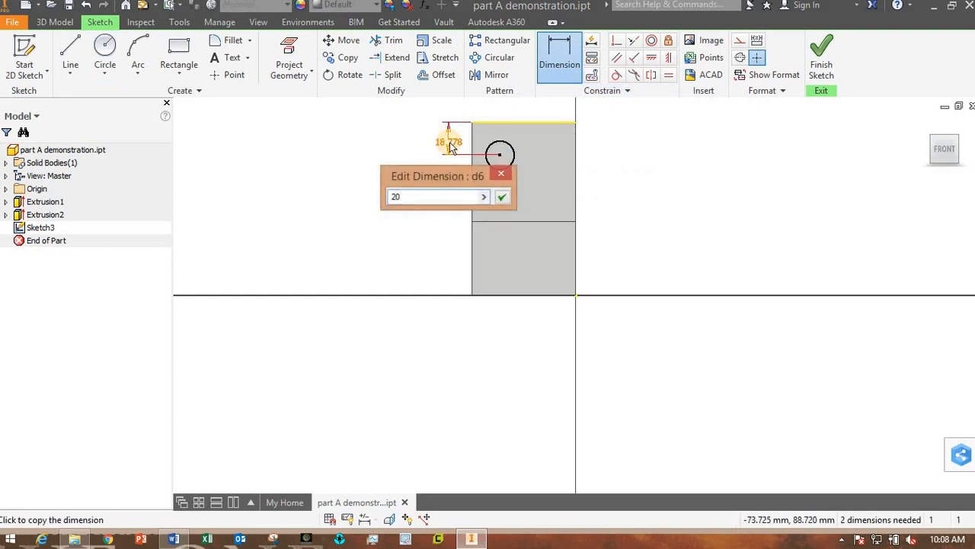
{"action": "type", "text": "20"}
{"action": "left_click", "coordinate": [502, 197]}
{"action": "left_click", "coordinate": [501, 170]}
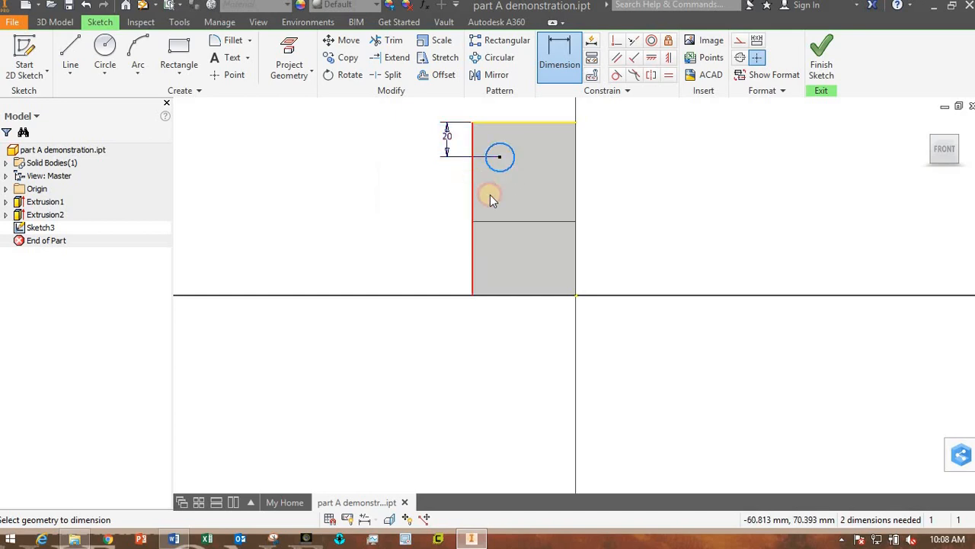
{"action": "left_click", "coordinate": [474, 191]}
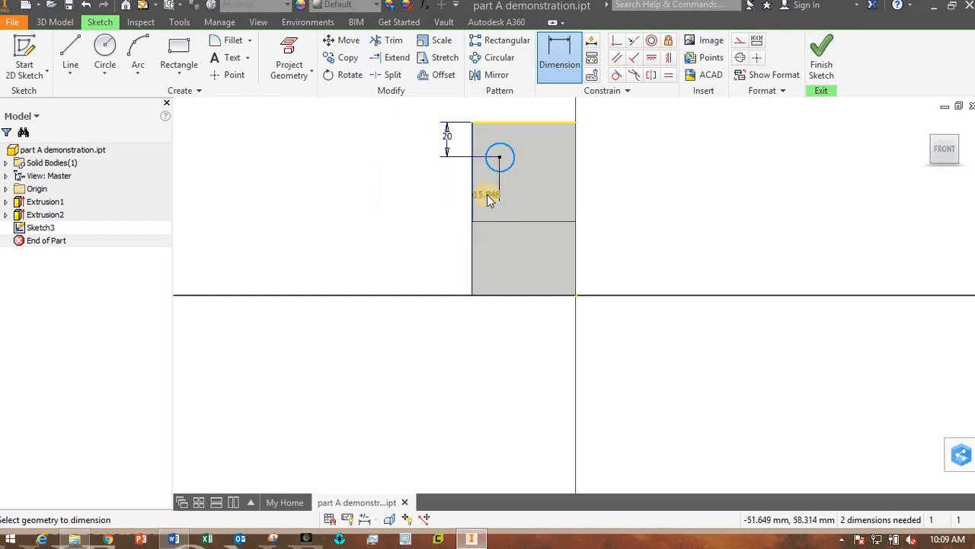
{"action": "left_click", "coordinate": [487, 195]}
{"action": "type", "text": "20"}
{"action": "key", "text": "Return"}
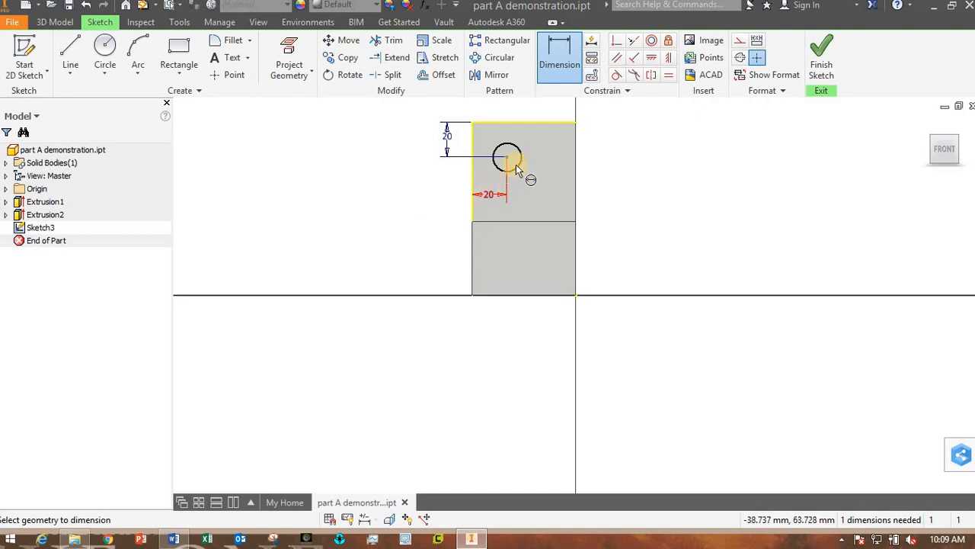
- Set the circle's diameter to 15 mm and finish the sketch
{"action": "left_click", "coordinate": [515, 164]}
{"action": "left_click", "coordinate": [535, 182]}
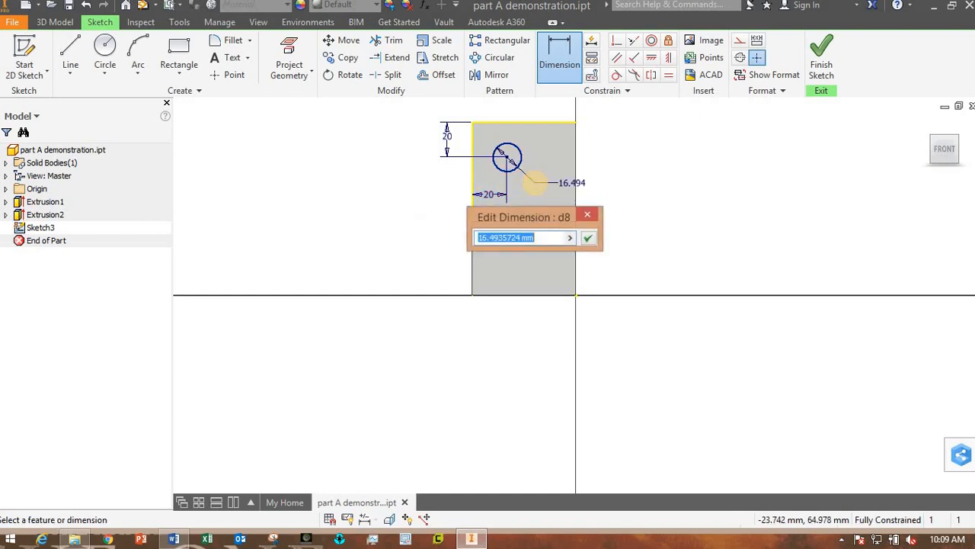
{"action": "type", "text": "15"}
{"action": "key", "text": "Return"}
{"action": "key", "text": "F6"}
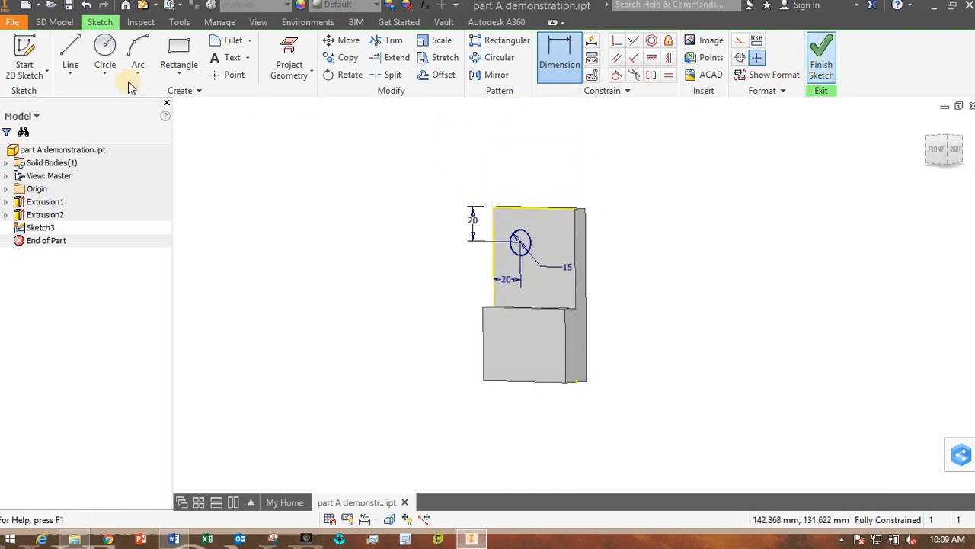
- Cut the circle through the whole plate with an Extrude whose extents are set to All
{"action": "key", "text": "e"}
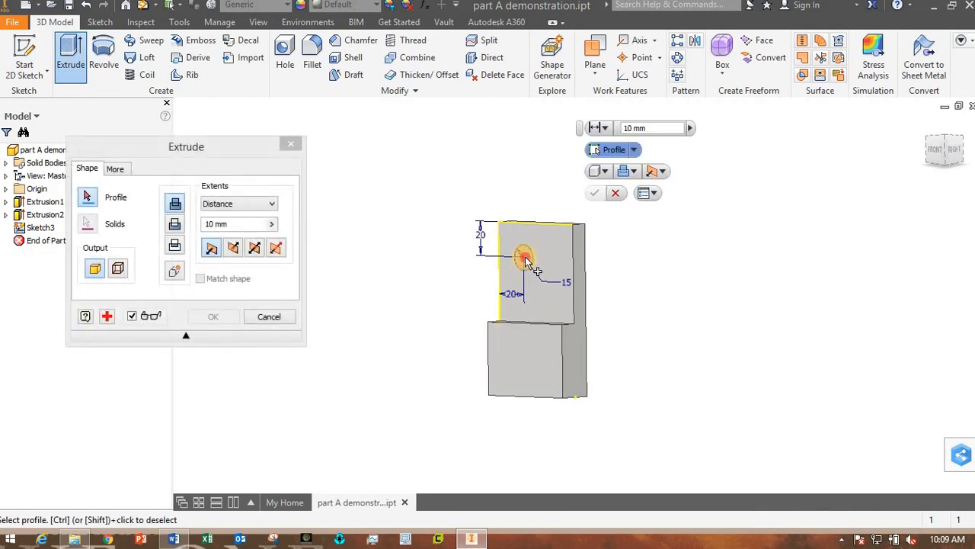
{"action": "left_click", "coordinate": [526, 261]}
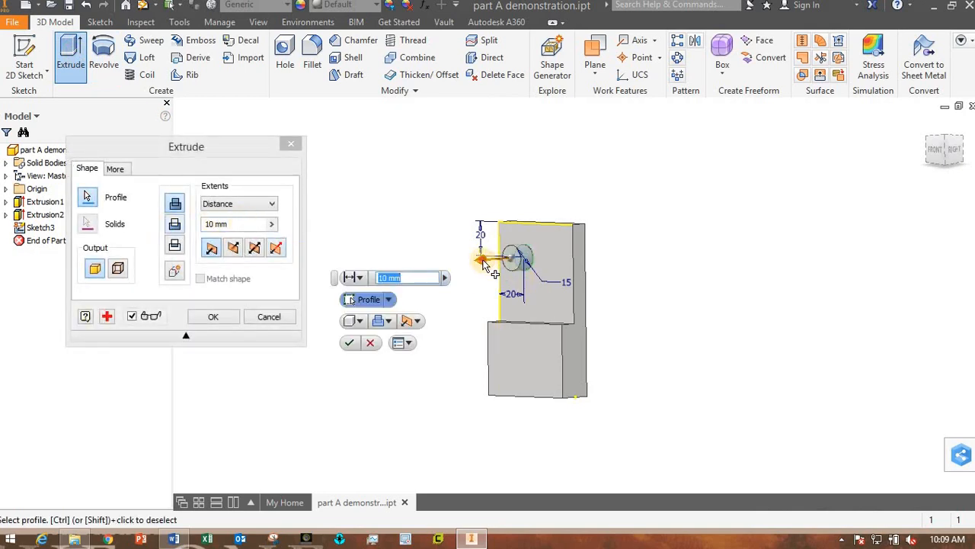
{"action": "left_click_drag", "start_coordinate": [484, 263], "coordinate": [431, 266]}
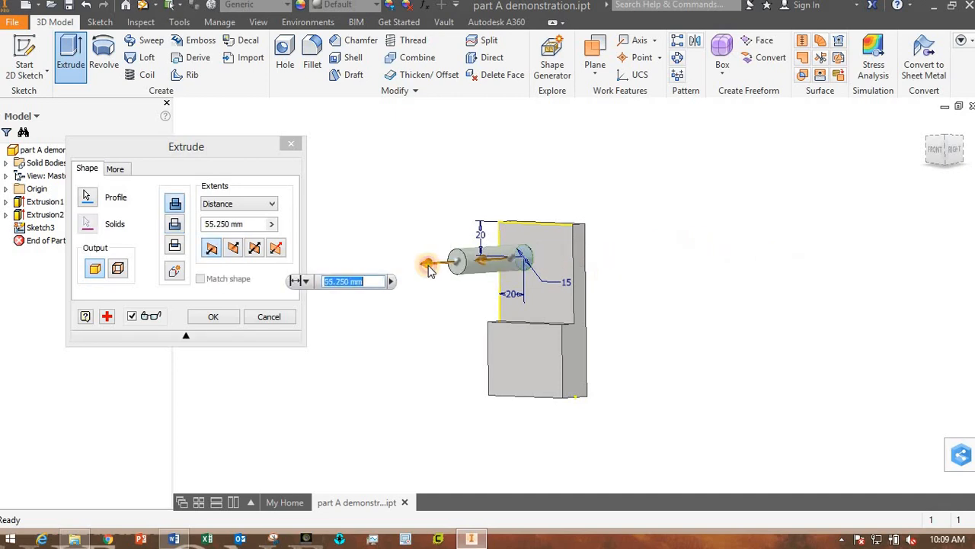
{"action": "left_click", "coordinate": [175, 225]}
{"action": "left_click", "coordinate": [213, 204]}
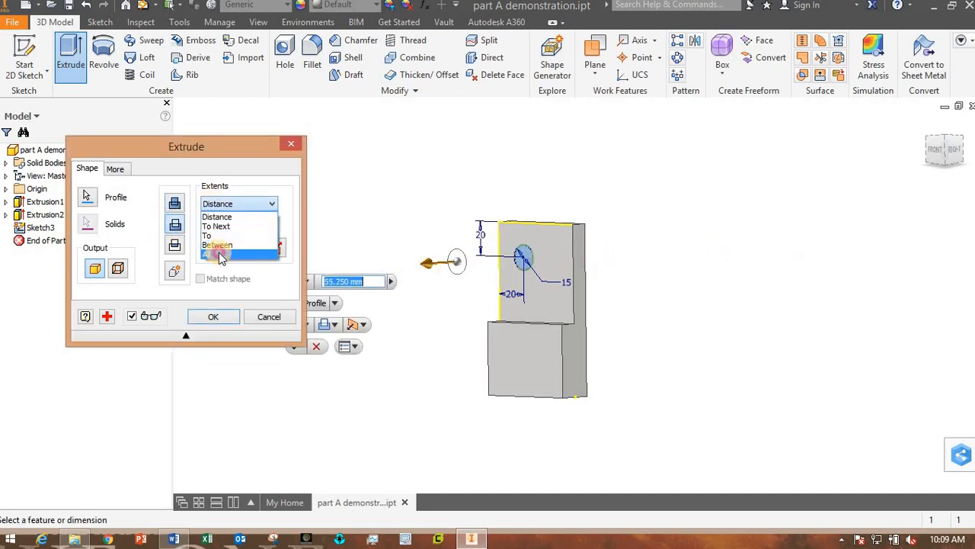
{"action": "left_click", "coordinate": [218, 252]}
{"action": "left_click", "coordinate": [215, 320]}
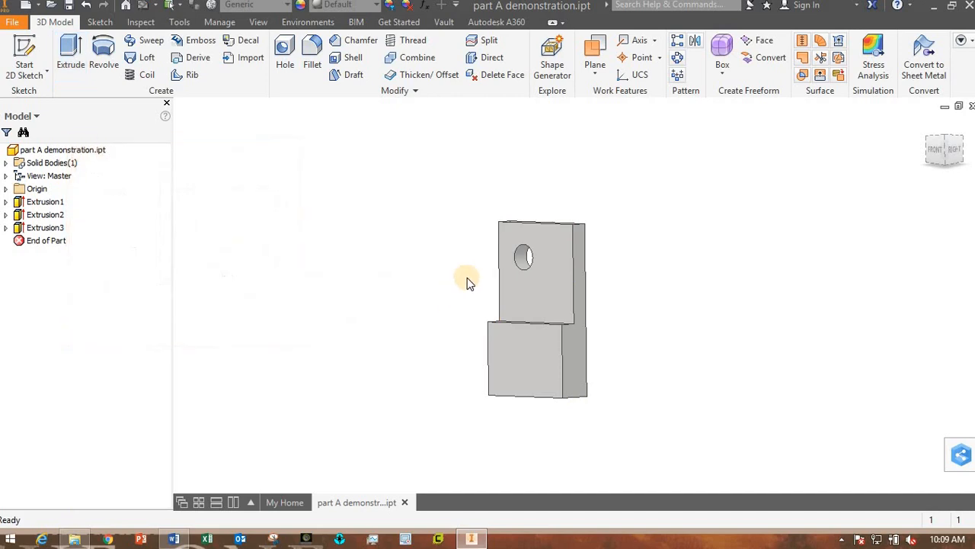
{"action": "middle_click_drag", "start_coordinate": [467, 281], "coordinate": [374, 381], "text": "shift"}
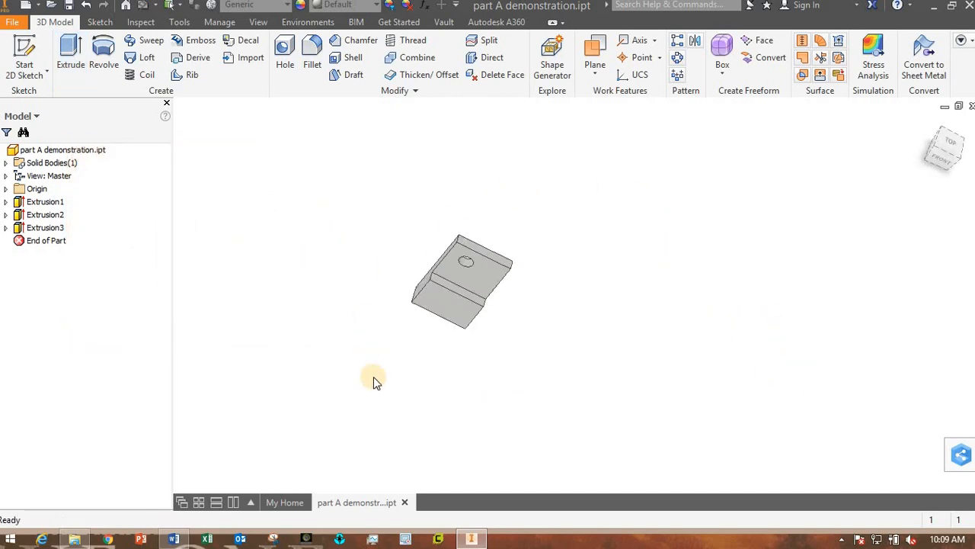
- Compare the part with the Basic Features and Added Features drawings in the Word document Lab_02.docx and return to Inventor
{"action": "left_click", "coordinate": [178, 540]}
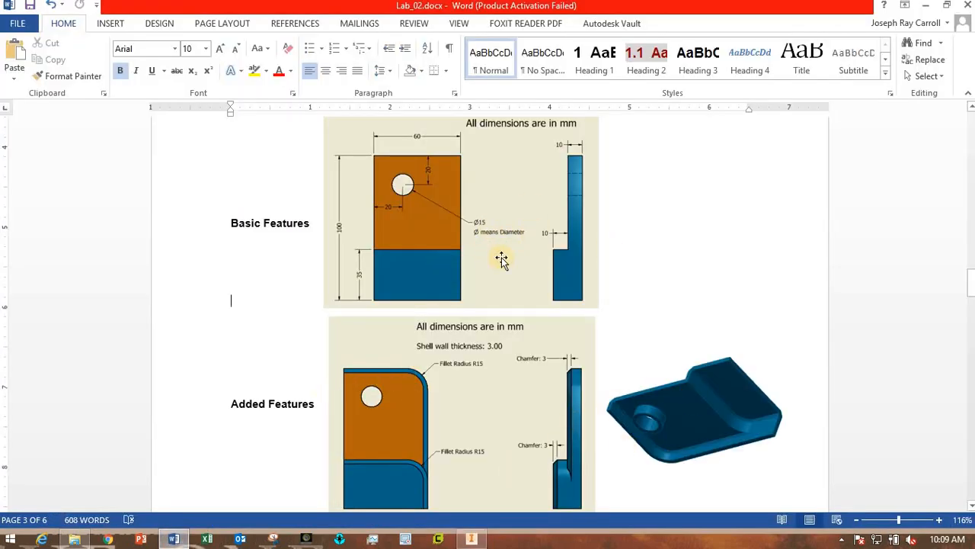
{"action": "mouse_move", "coordinate": [394, 206]}
{"action": "left_mouse_down"}
{"action": "mouse_move", "coordinate": [488, 224]}
{"action": "mouse_move", "coordinate": [375, 208]}
{"action": "mouse_move", "coordinate": [408, 213]}
{"action": "left_mouse_up"}
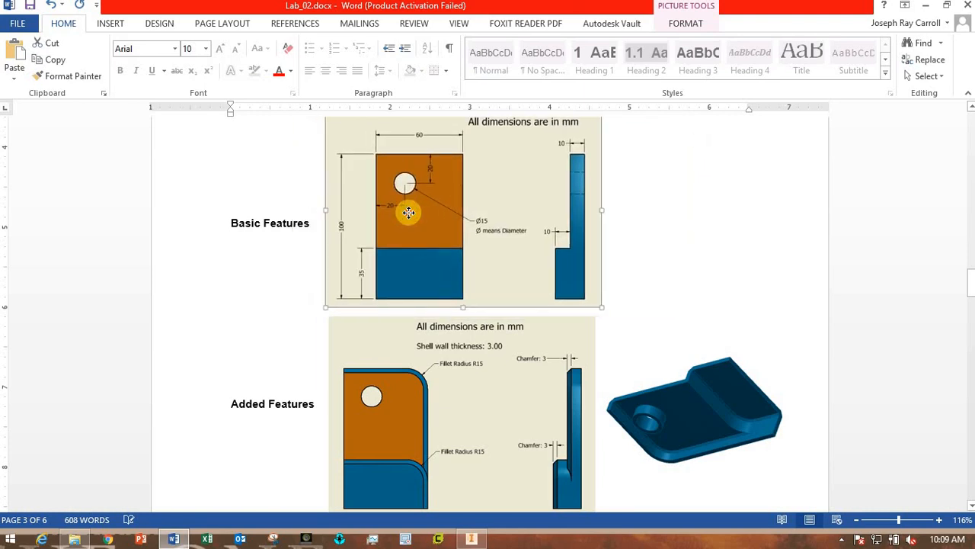
{"action": "left_click", "coordinate": [727, 276]}
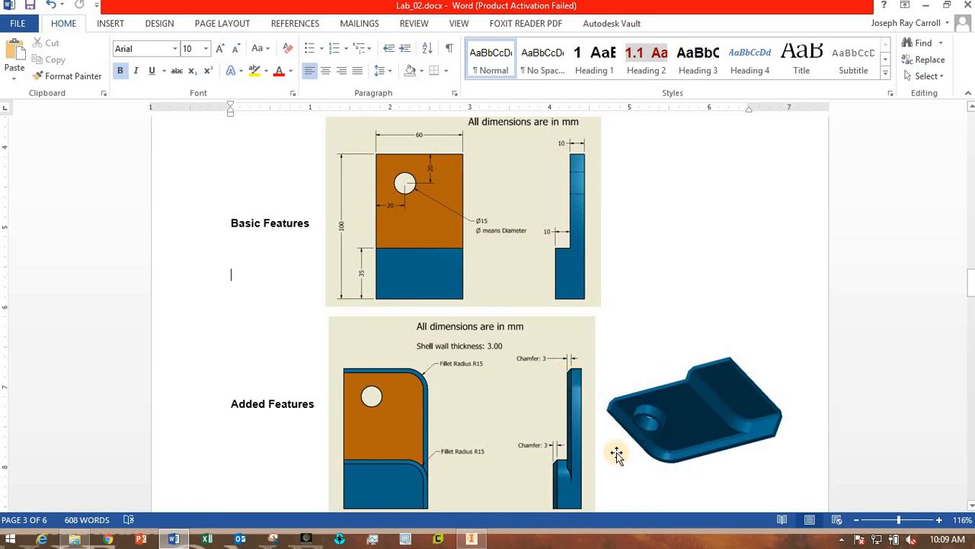
{"action": "left_click", "coordinate": [476, 540]}
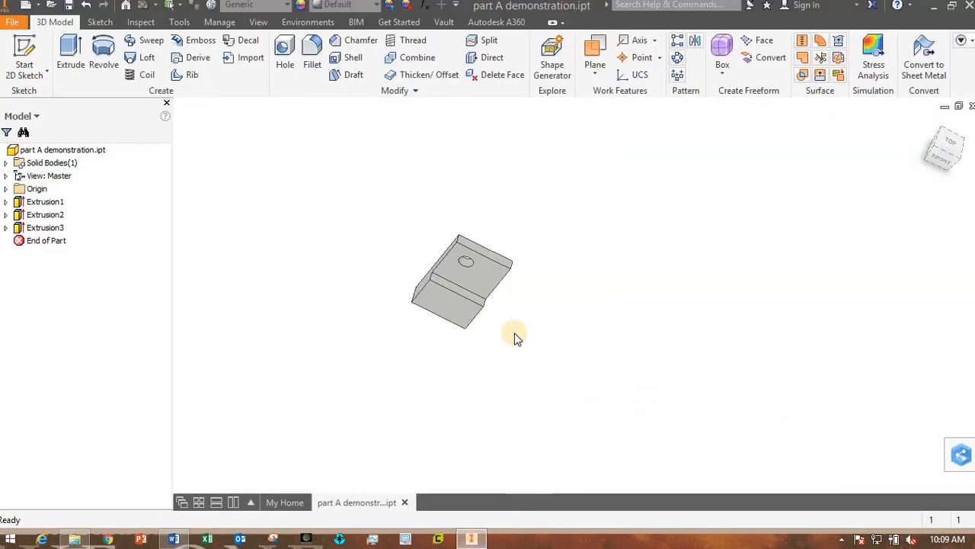
- Roll the part history back to just after the base extrusion to examine the plain plate, and restore all features
{"action": "middle_click_drag", "start_coordinate": [475, 292], "coordinate": [468, 257], "text": "shift"}
{"action": "scroll", "coordinate": [466, 254], "scroll_direction": "up", "scroll_amount": 5}
{"action": "scroll", "coordinate": [464, 264], "scroll_direction": "down", "scroll_amount": 5}
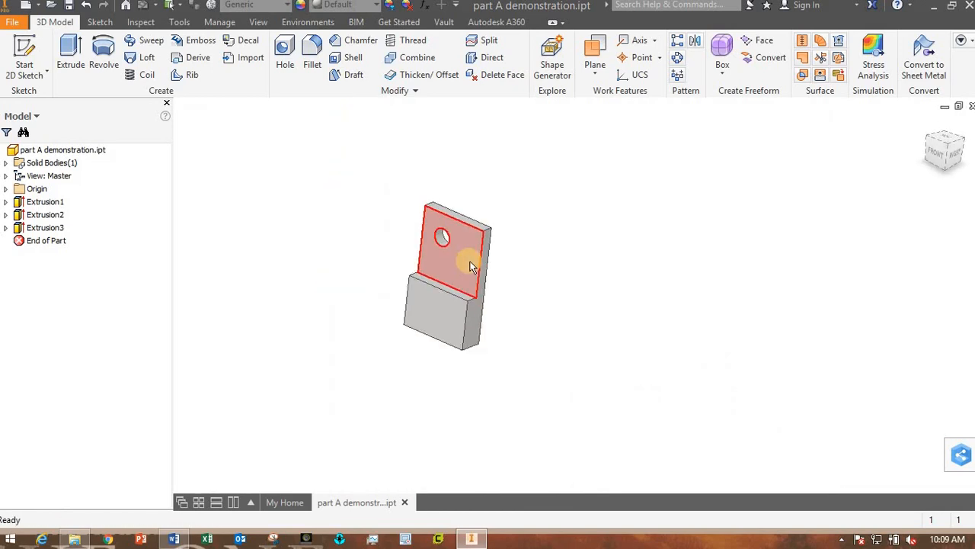
{"action": "scroll", "coordinate": [469, 263], "scroll_direction": "up", "scroll_amount": 3}
{"action": "scroll", "coordinate": [470, 265], "scroll_direction": "down", "scroll_amount": 4}
{"action": "middle_click_drag", "start_coordinate": [473, 313], "coordinate": [228, 266], "text": "shift"}
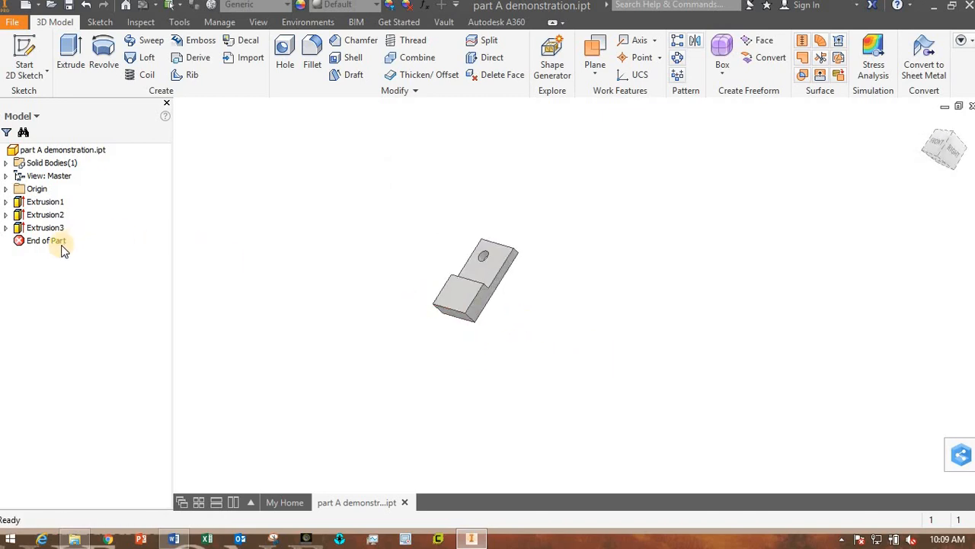
{"action": "left_click_drag", "start_coordinate": [51, 242], "coordinate": [45, 209]}
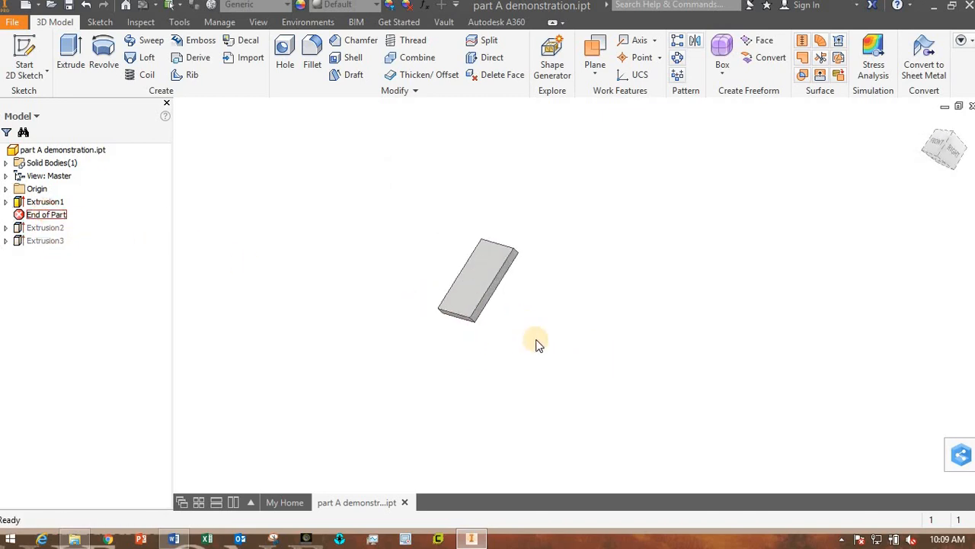
{"action": "middle_click_drag", "start_coordinate": [553, 344], "coordinate": [722, 404]}
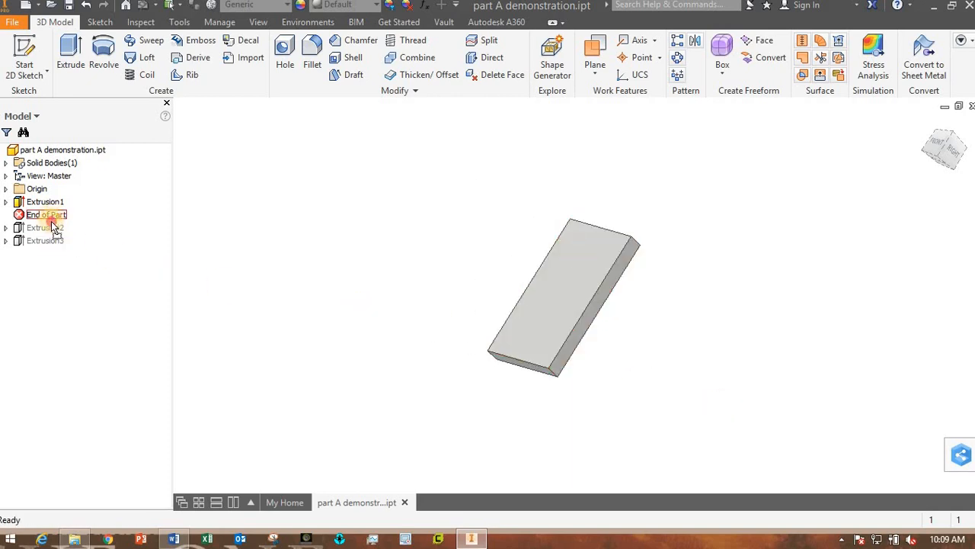
{"action": "left_click_drag", "start_coordinate": [52, 231], "coordinate": [53, 231]}
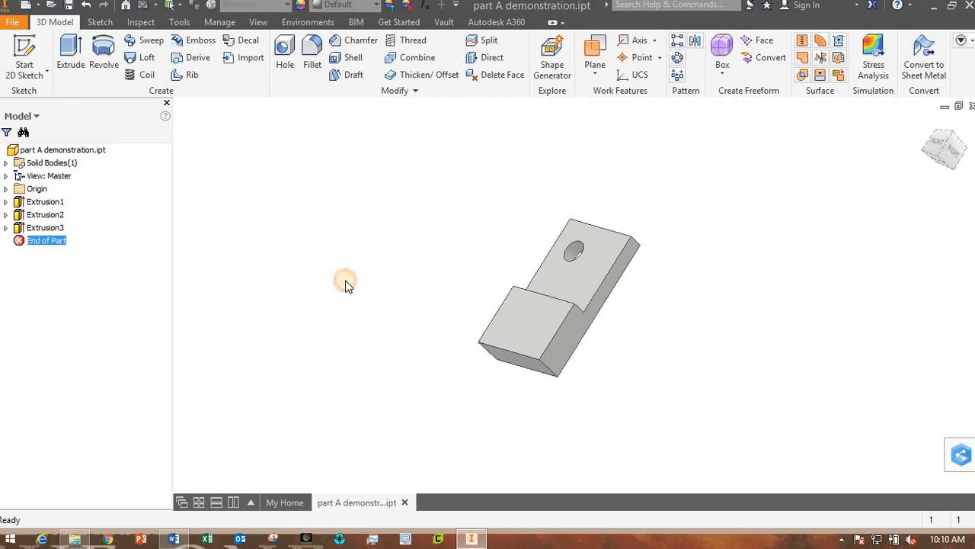
- Roll the part history back to just before the hole cut by moving the End of Part marker above Extrusion3
{"action": "mouse_move", "coordinate": [361, 291]}
{"action": "middle_mouse_down", "text": "shift"}
{"action": "mouse_move", "coordinate": [420, 305]}
{"action": "mouse_move", "coordinate": [374, 283]}
{"action": "middle_mouse_up", "text": "shift"}
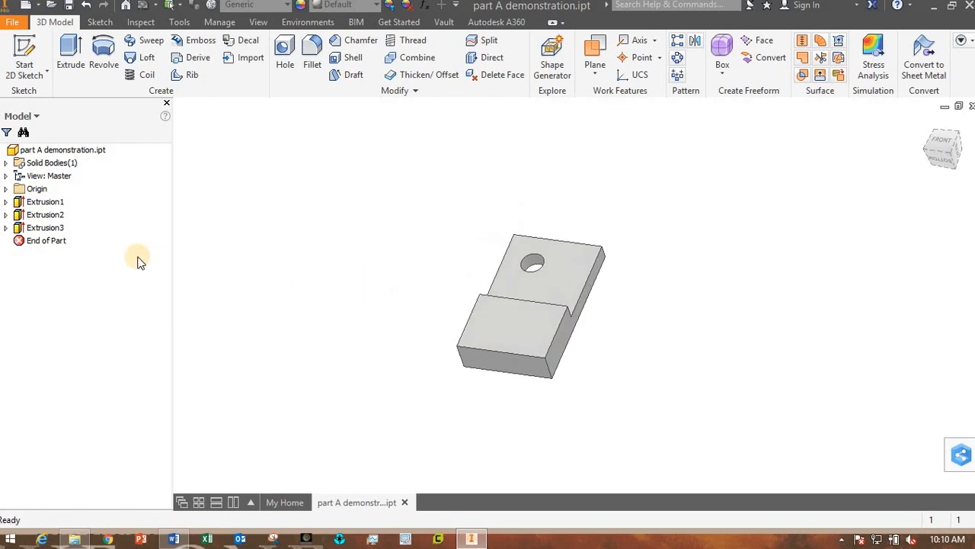
{"action": "left_click_drag", "start_coordinate": [55, 245], "coordinate": [51, 228]}
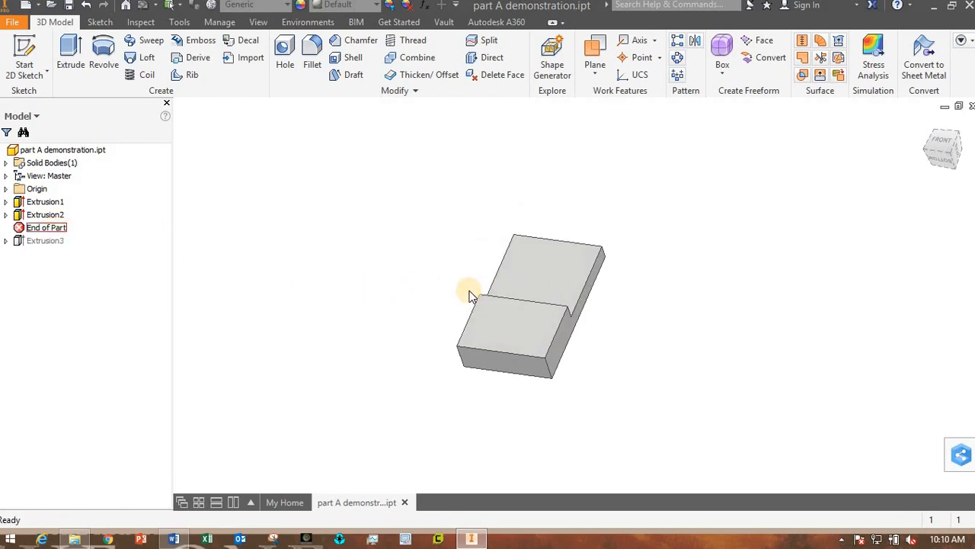
- Examine the stepped block's L-shaped side profile from the right and in an angled view
{"action": "mouse_move", "coordinate": [458, 285]}
{"action": "middle_mouse_down", "text": "shift"}
{"action": "mouse_move", "coordinate": [429, 289]}
{"action": "mouse_move", "coordinate": [452, 338]}
{"action": "mouse_move", "coordinate": [414, 298]}
{"action": "mouse_move", "coordinate": [547, 342]}
{"action": "mouse_move", "coordinate": [456, 295]}
{"action": "middle_mouse_up", "text": "shift"}
{"action": "left_click", "coordinate": [947, 152]}
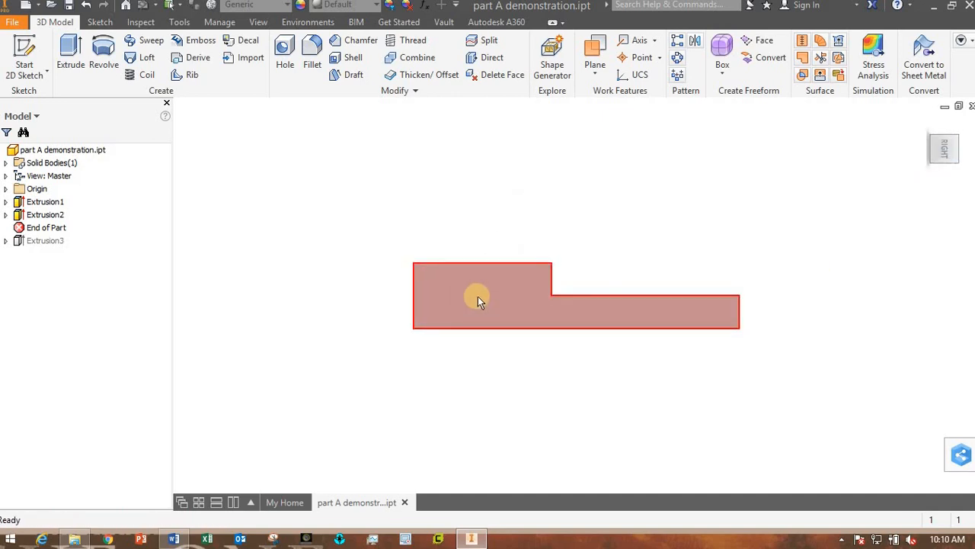
{"action": "mouse_move", "coordinate": [475, 318]}
{"action": "middle_mouse_down", "text": "shift"}
{"action": "mouse_move", "coordinate": [579, 373]}
{"action": "mouse_move", "coordinate": [473, 330]}
{"action": "middle_mouse_up", "text": "shift"}
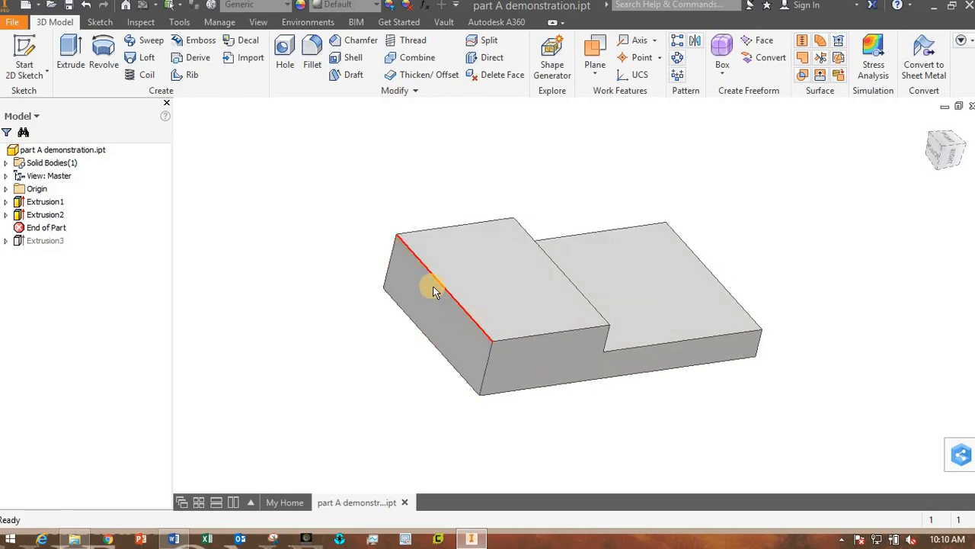
- Restore the hole cut in the part history and delete all three extrusions together with their consumed sketches
{"action": "left_click", "coordinate": [40, 202]}
{"action": "left_click_drag", "start_coordinate": [40, 227], "coordinate": [43, 245]}
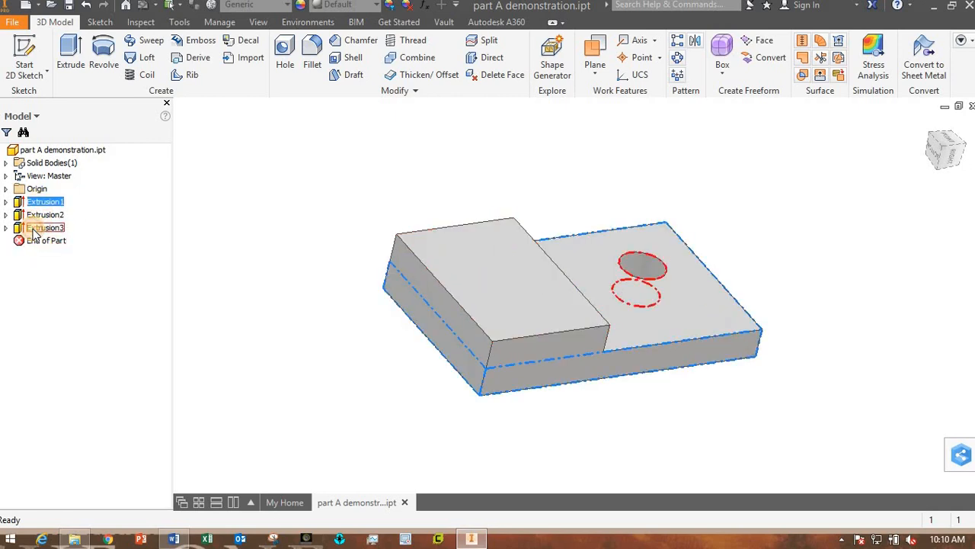
{"action": "left_click", "coordinate": [33, 231], "text": "shift"}
{"action": "right_click", "coordinate": [41, 228]}
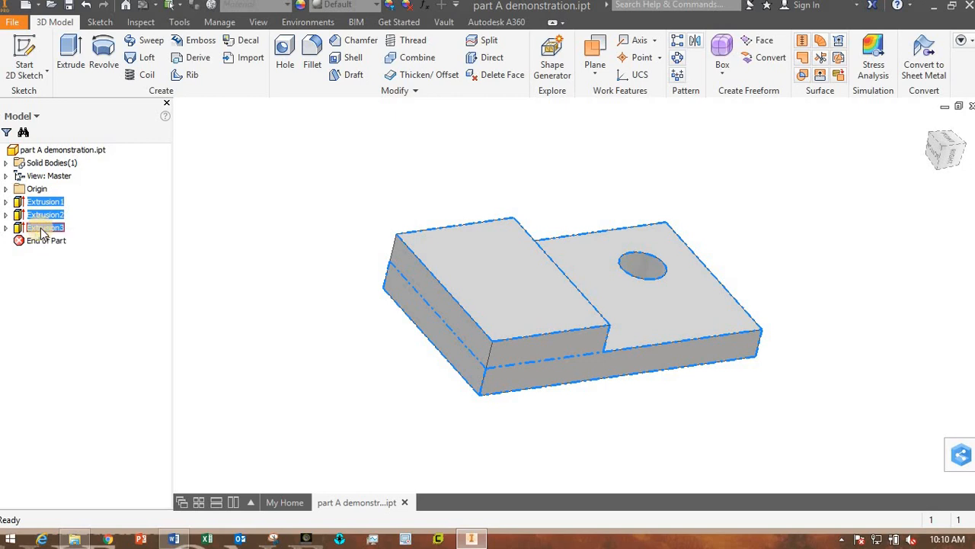
{"action": "right_click", "coordinate": [42, 229]}
{"action": "left_click", "coordinate": [67, 268]}
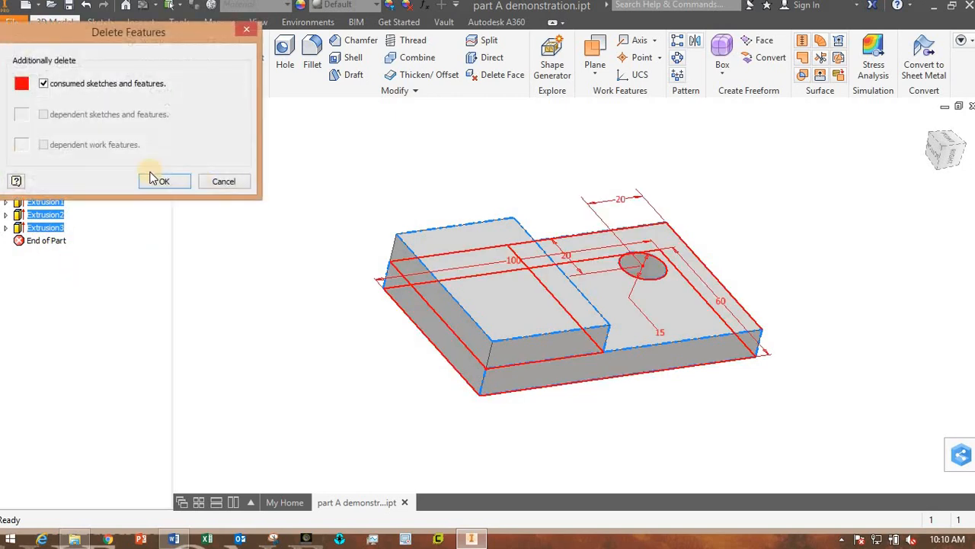
{"action": "left_click", "coordinate": [156, 180]}
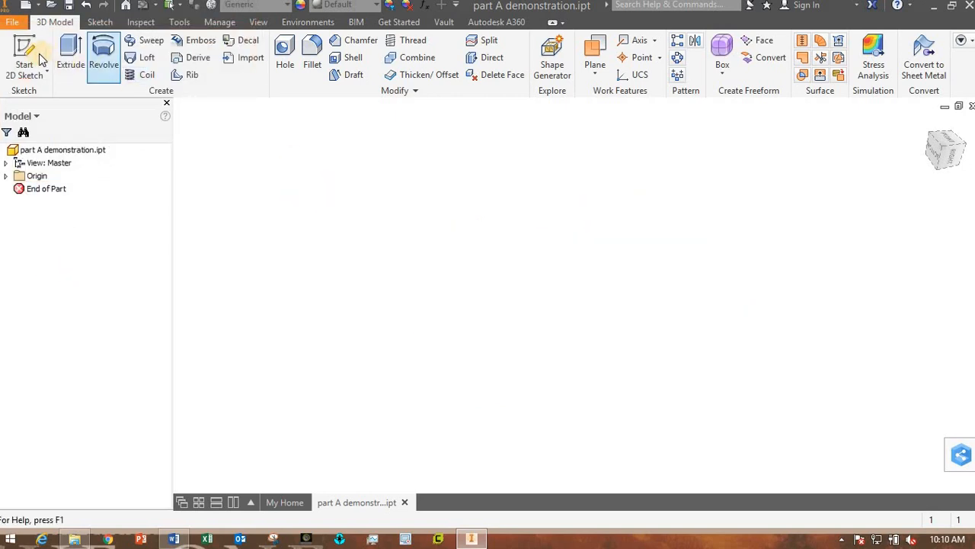
- Sketch a closed L-shaped stepped profile from the origin on the YZ plane, about 32 mm long and 5.6 mm high
{"action": "left_click", "coordinate": [39, 59]}
{"action": "left_click", "coordinate": [519, 253]}
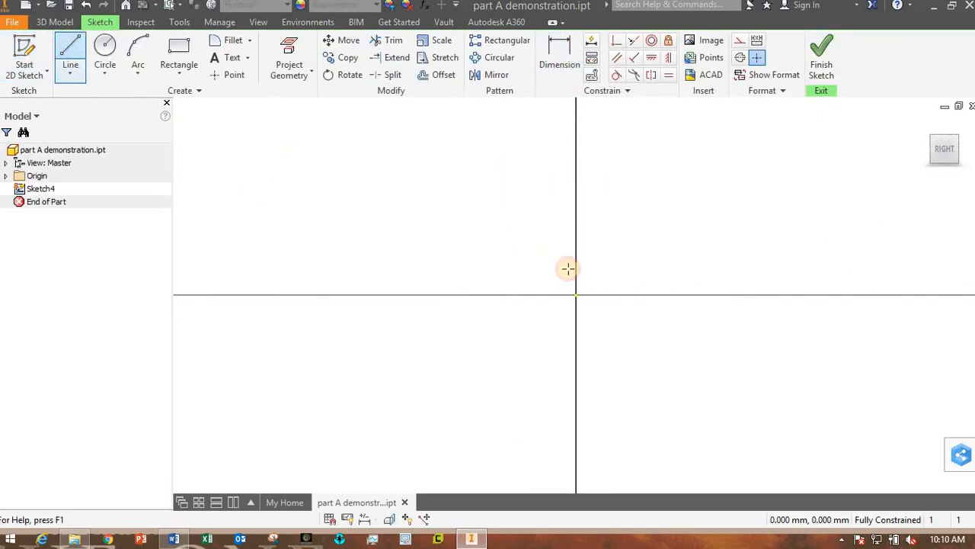
{"action": "left_click", "coordinate": [576, 294]}
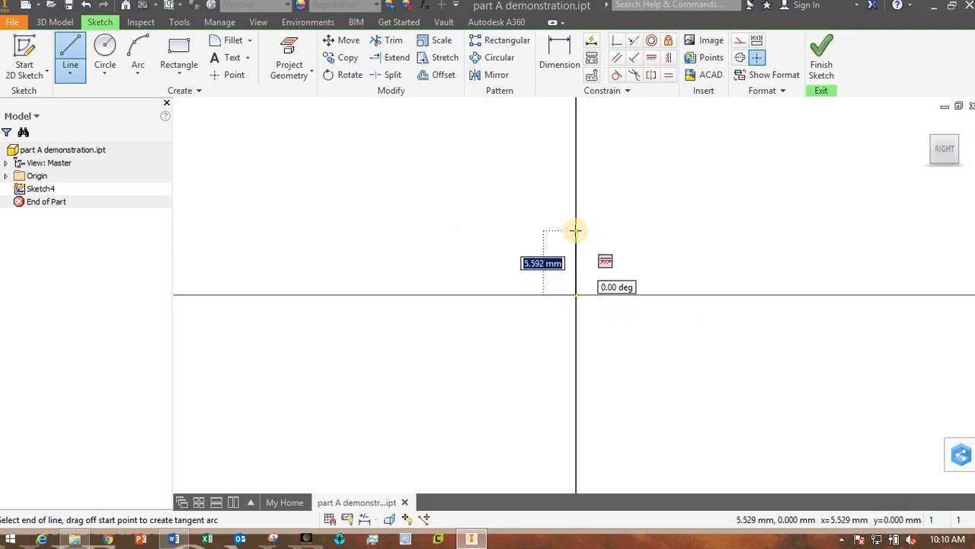
{"action": "left_click", "coordinate": [575, 230]}
{"action": "left_click", "coordinate": [715, 230]}
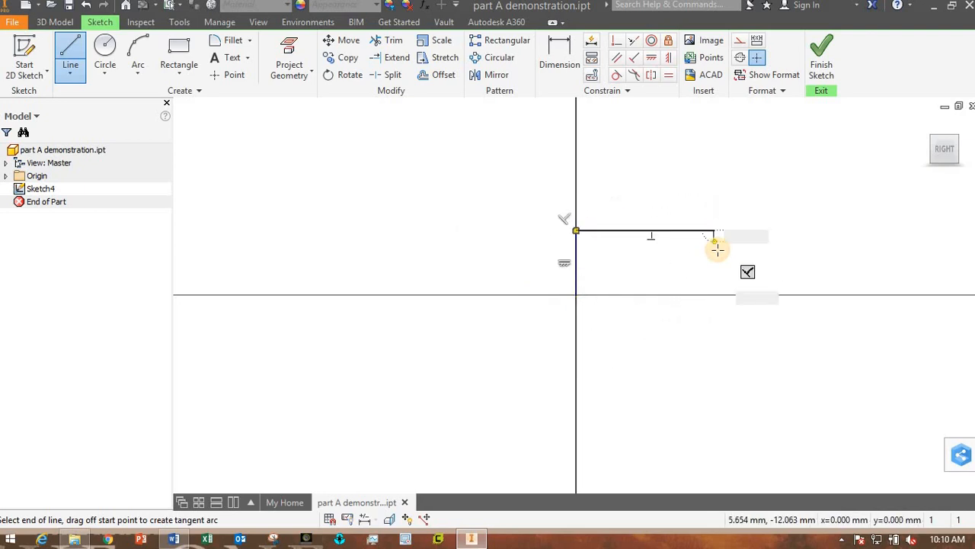
{"action": "left_click", "coordinate": [714, 262]}
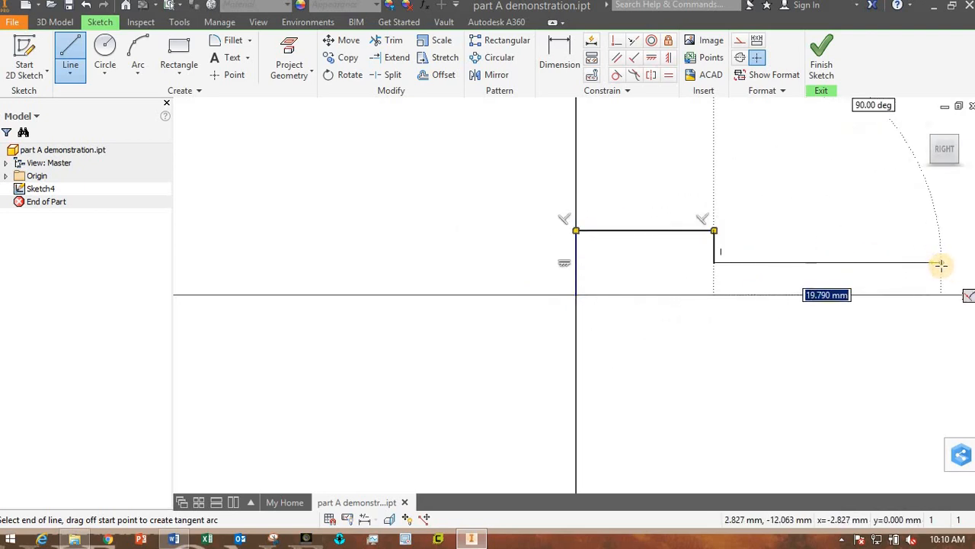
{"action": "left_click", "coordinate": [941, 263]}
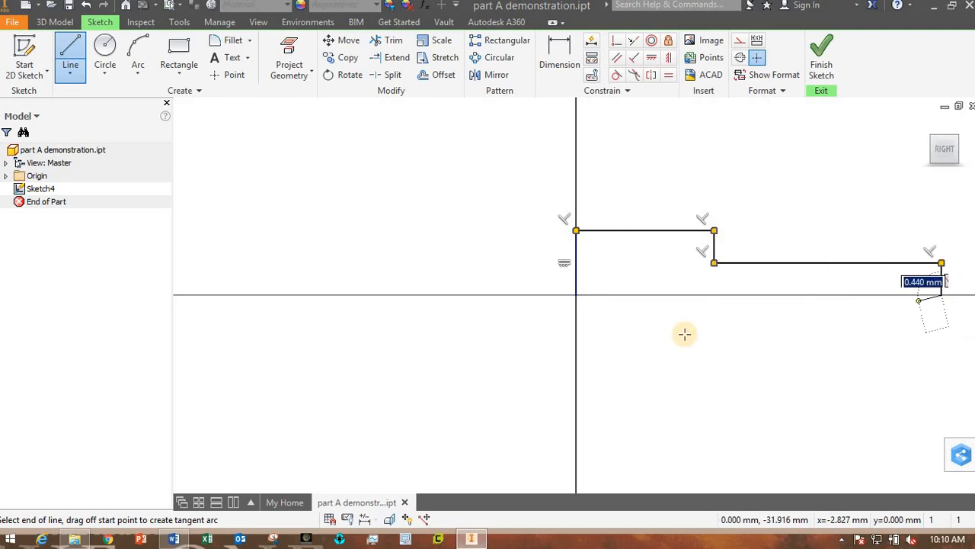
{"action": "left_click", "coordinate": [942, 295]}
{"action": "left_click", "coordinate": [576, 295]}
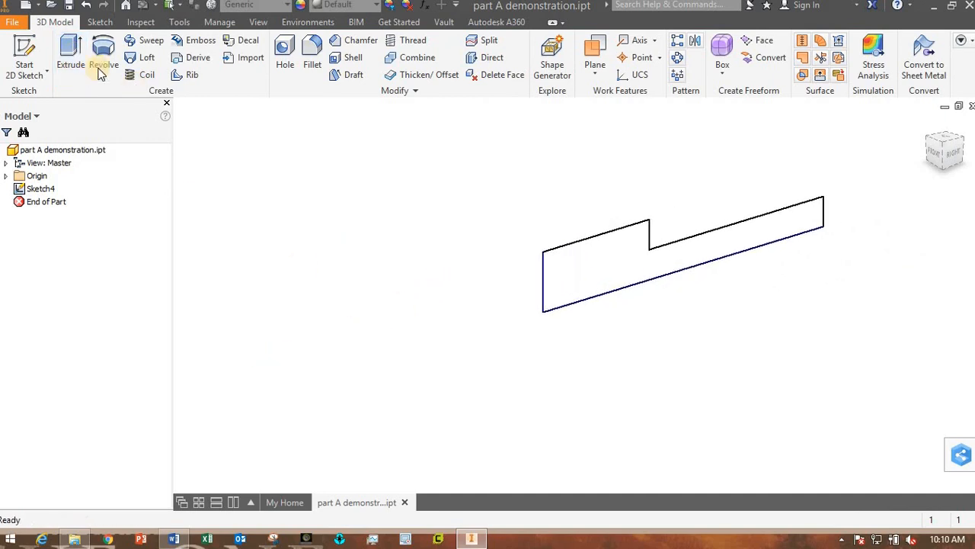
- Extrude the stepped profile 20.5 mm in the reverse direction as a new solid
{"action": "left_click", "coordinate": [70, 66]}
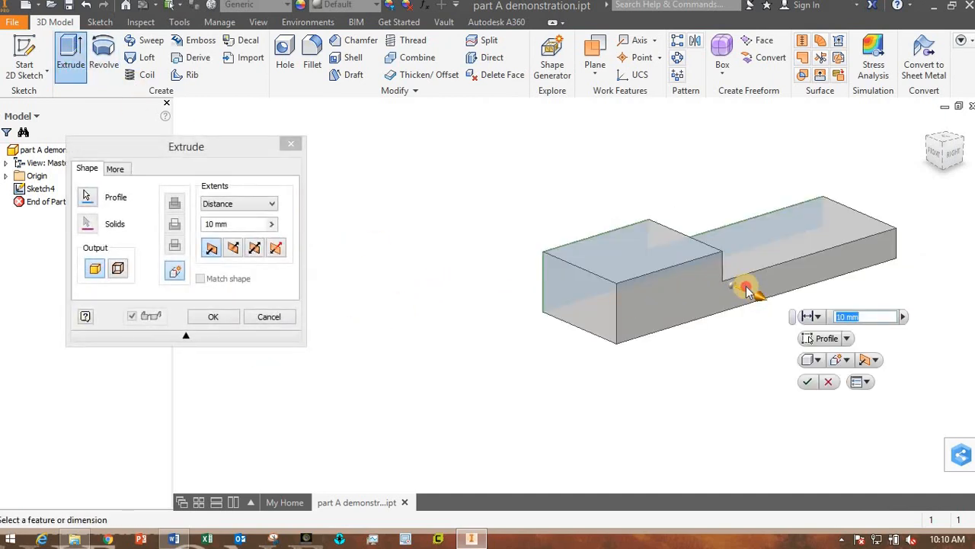
{"action": "left_click_drag", "start_coordinate": [747, 289], "coordinate": [518, 217]}
{"action": "left_click_drag", "start_coordinate": [525, 219], "coordinate": [527, 221]}
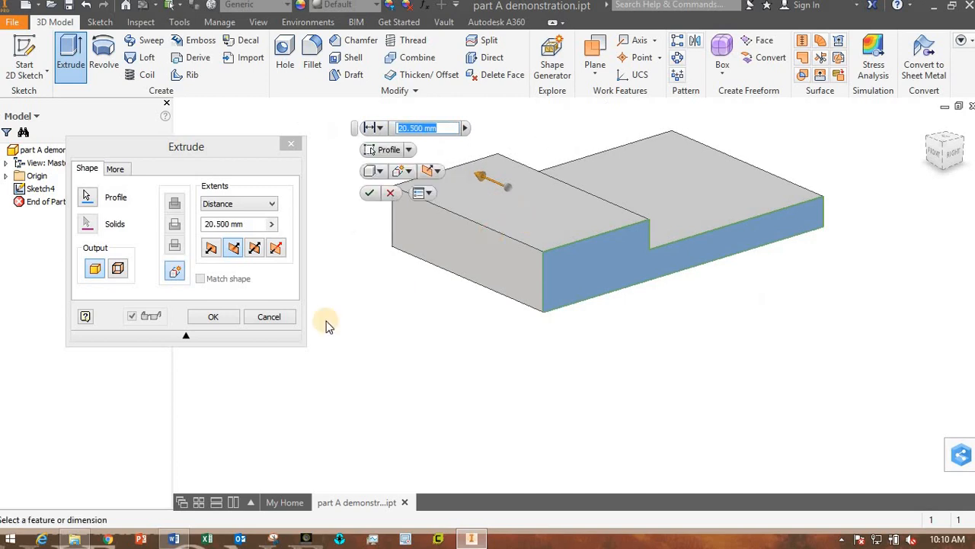
{"action": "left_click", "coordinate": [204, 320]}
- Sketch a small circle near the far end of the lower step's top face and finish the sketch
{"action": "middle_click_drag", "start_coordinate": [643, 364], "coordinate": [554, 256], "text": "shift"}
{"action": "scroll", "coordinate": [559, 317], "scroll_direction": "down", "scroll_amount": 3}
{"action": "scroll", "coordinate": [553, 257], "scroll_direction": "up", "scroll_amount": 2}
{"action": "left_click", "coordinate": [540, 251]}
{"action": "left_click", "coordinate": [600, 242]}
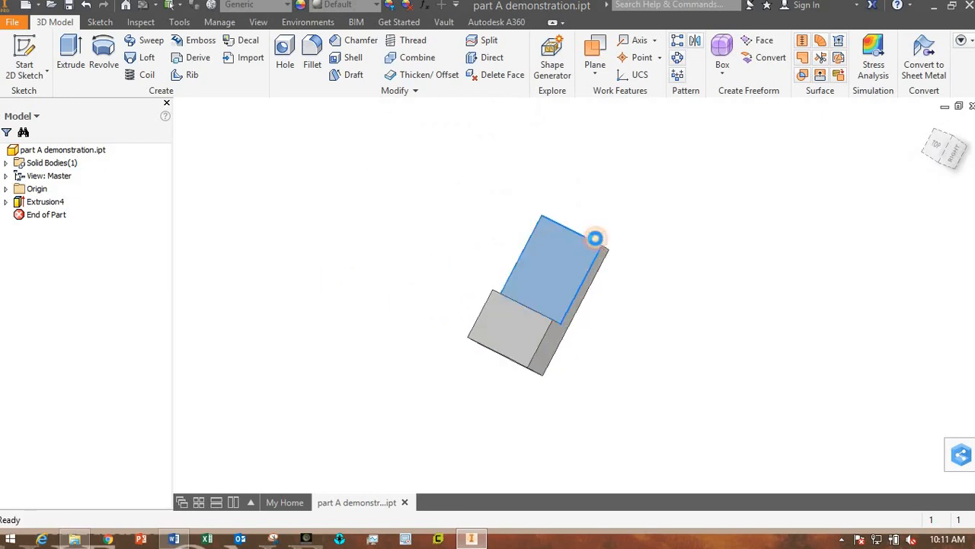
{"action": "left_click", "coordinate": [108, 52]}
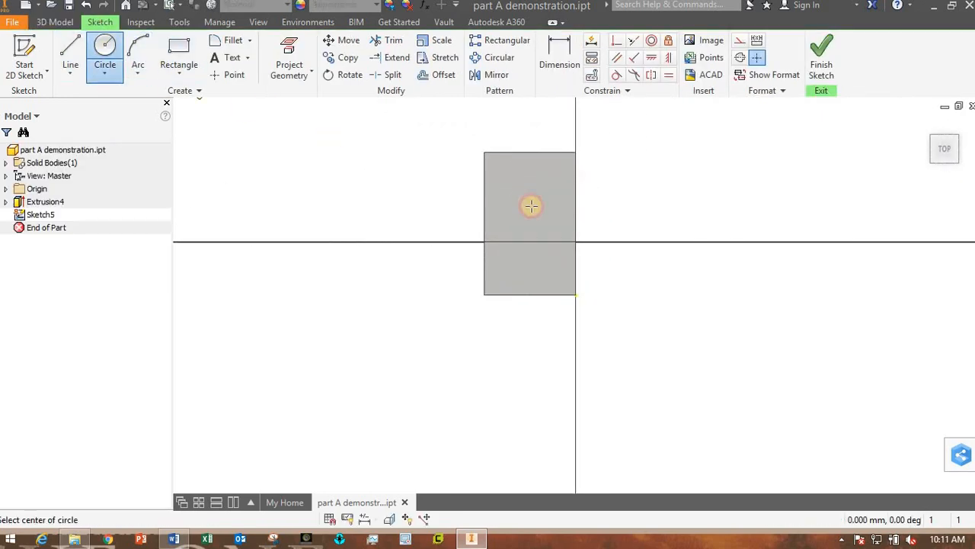
{"action": "left_click", "coordinate": [824, 64]}
- Cut the small circle through the lower step with an Extrude whose extents are set to All
{"action": "left_click", "coordinate": [71, 61]}
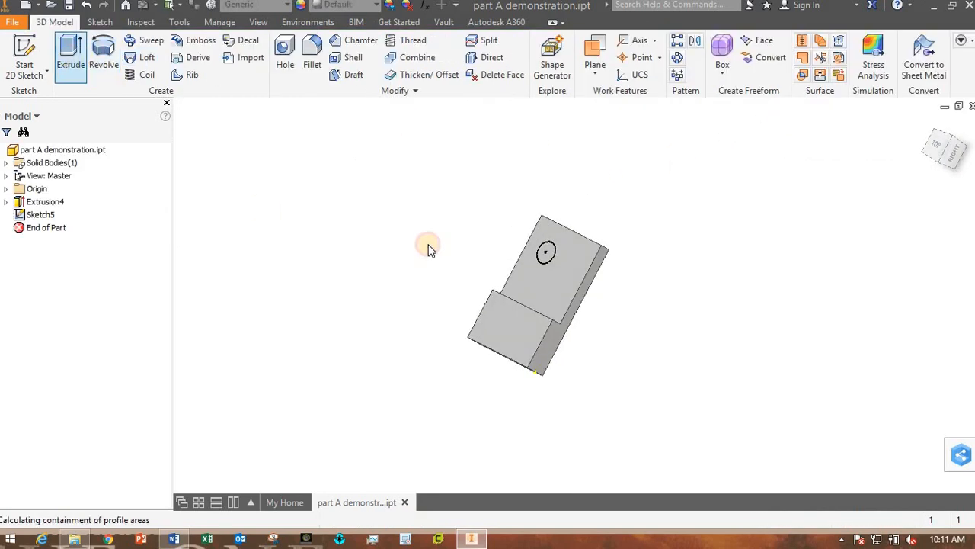
{"action": "left_click", "coordinate": [221, 204]}
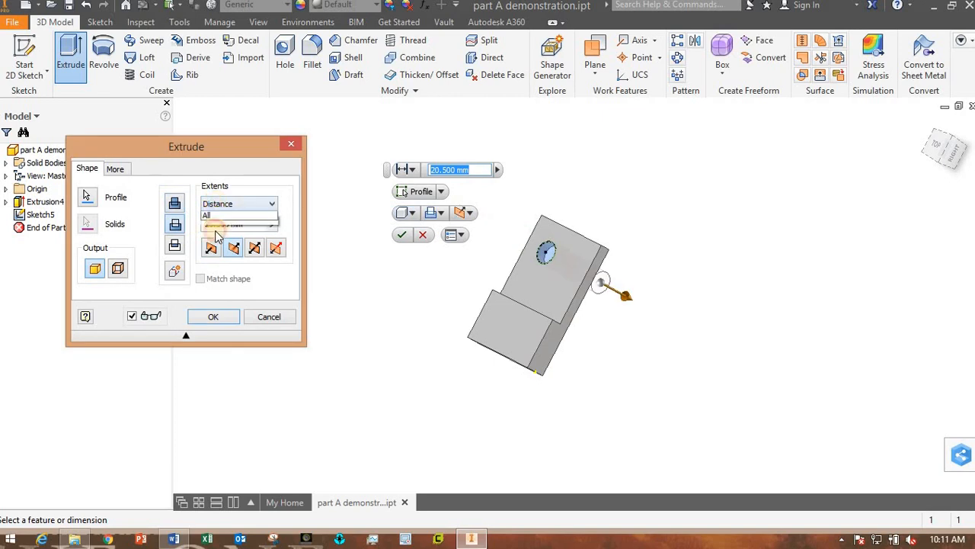
{"action": "left_click", "coordinate": [229, 255]}
{"action": "left_click", "coordinate": [214, 317]}
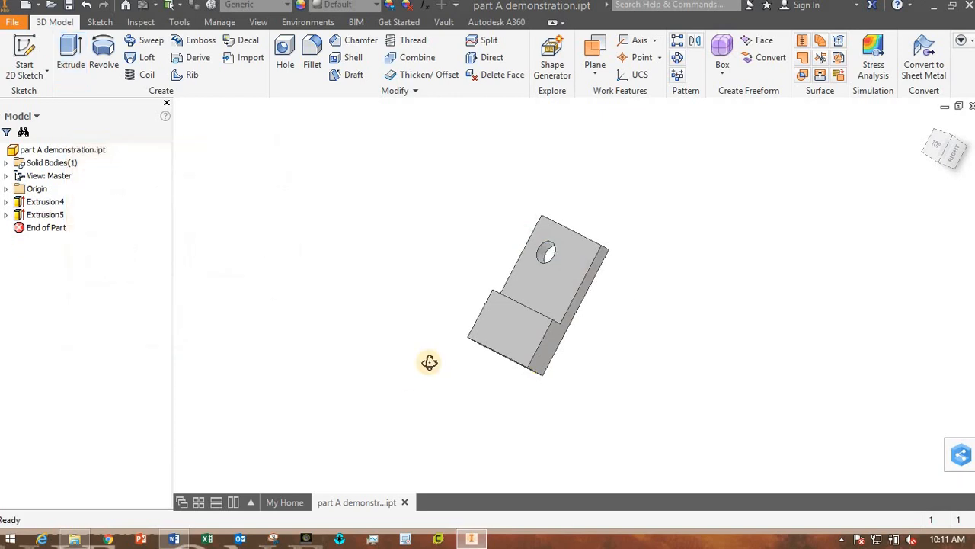
- Delete the stepped extrusion and its hole cut together with their consumed sketches
{"action": "middle_click_drag", "start_coordinate": [429, 361], "coordinate": [362, 359], "text": "shift"}
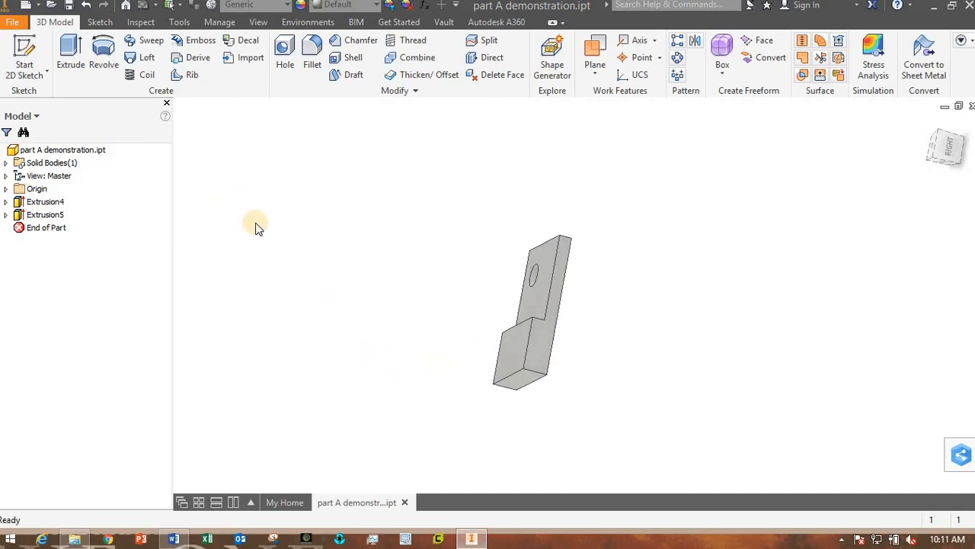
{"action": "middle_click_drag", "start_coordinate": [443, 395], "coordinate": [703, 395], "text": "shift"}
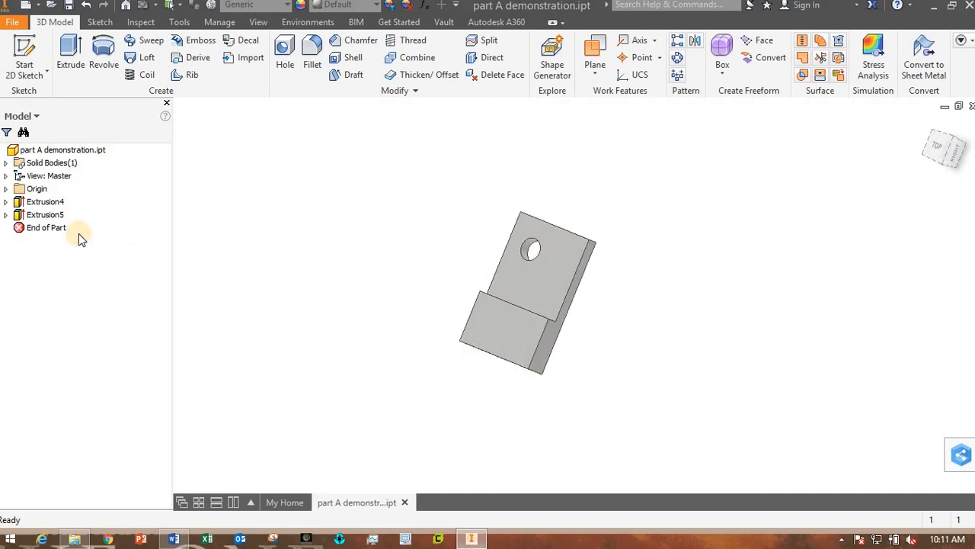
{"action": "left_click", "coordinate": [54, 215], "text": "shift"}
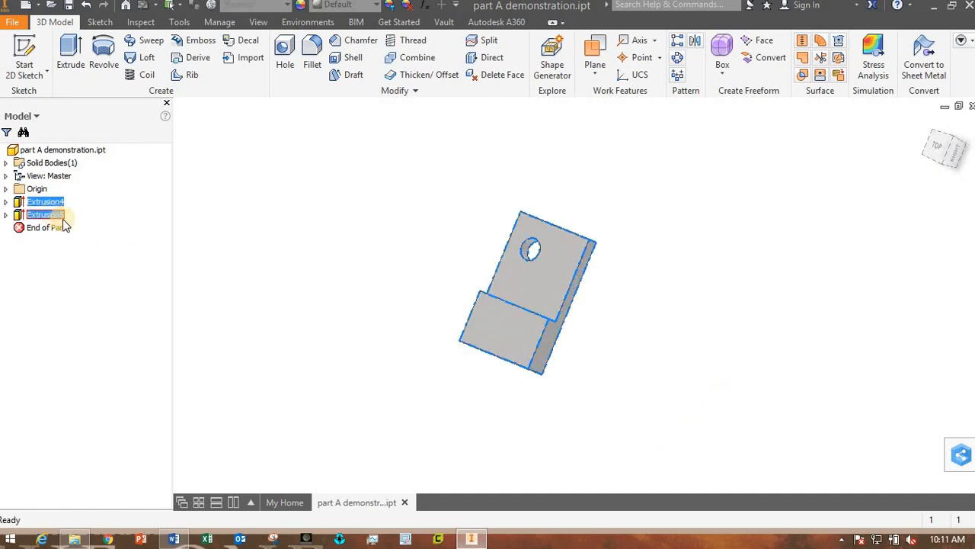
{"action": "right_click", "coordinate": [50, 218]}
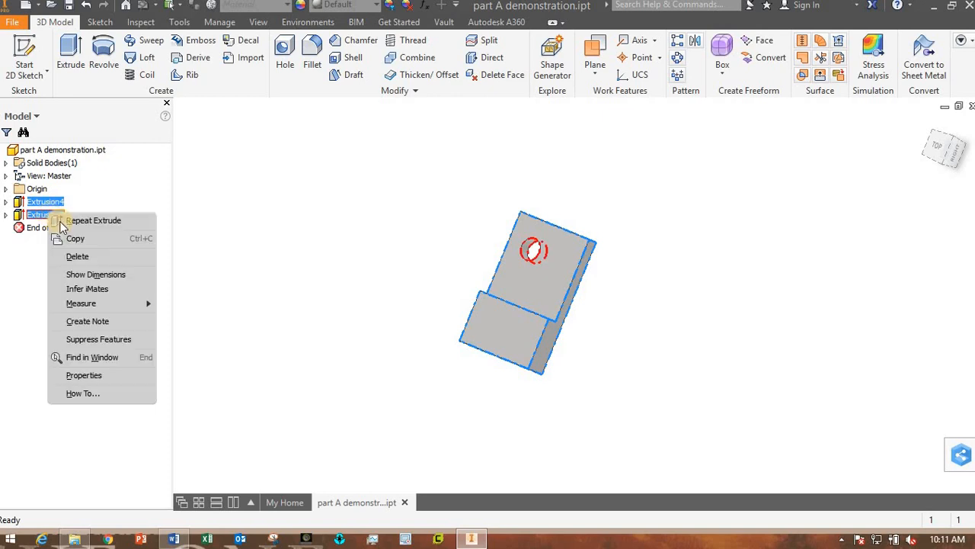
{"action": "left_click", "coordinate": [79, 257]}
{"action": "left_click", "coordinate": [179, 182]}
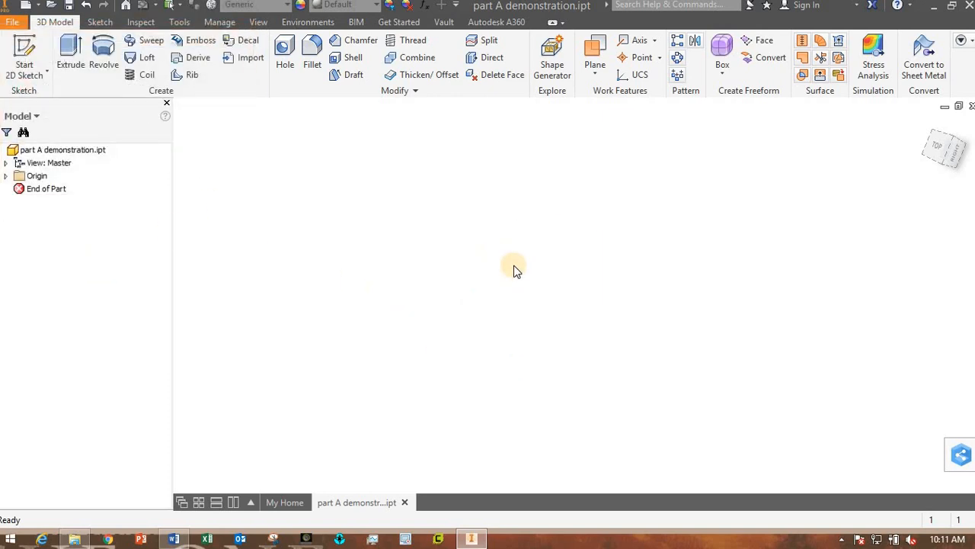
- Start a new 2D sketch on the XY plane
{"action": "left_click", "coordinate": [25, 50]}
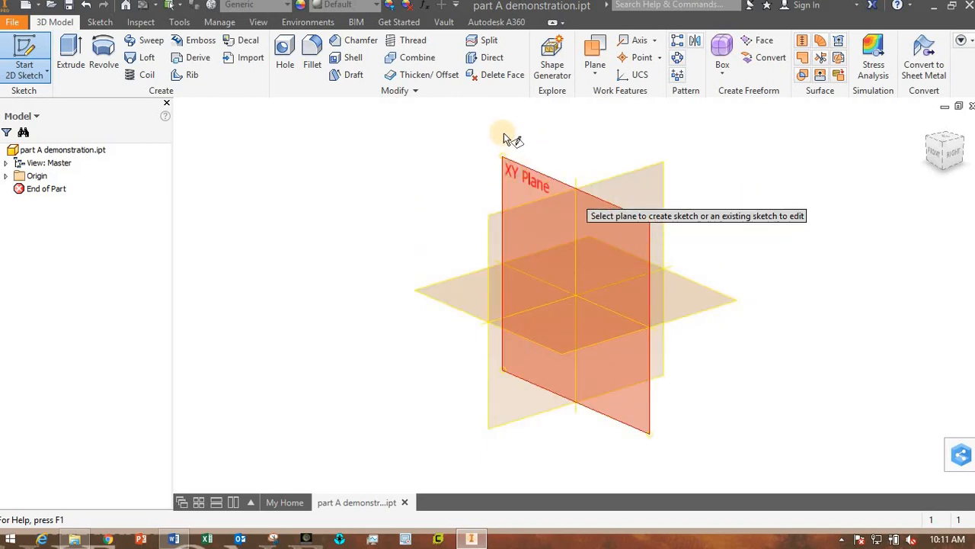
{"action": "left_click", "coordinate": [537, 176]}
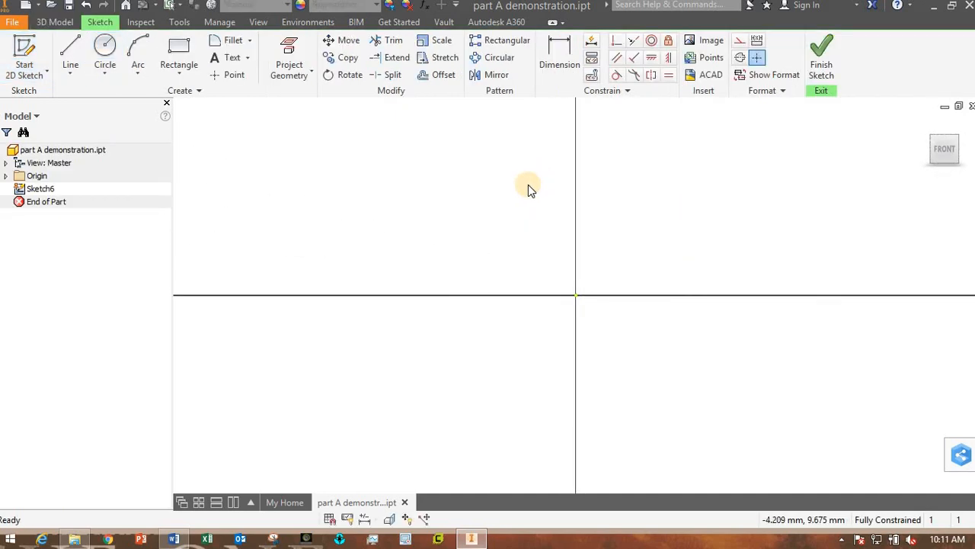
- Sketch a two-point rectangle about 16 mm by 14 mm, starting slightly above the origin on the vertical axis
{"action": "left_click", "coordinate": [183, 71]}
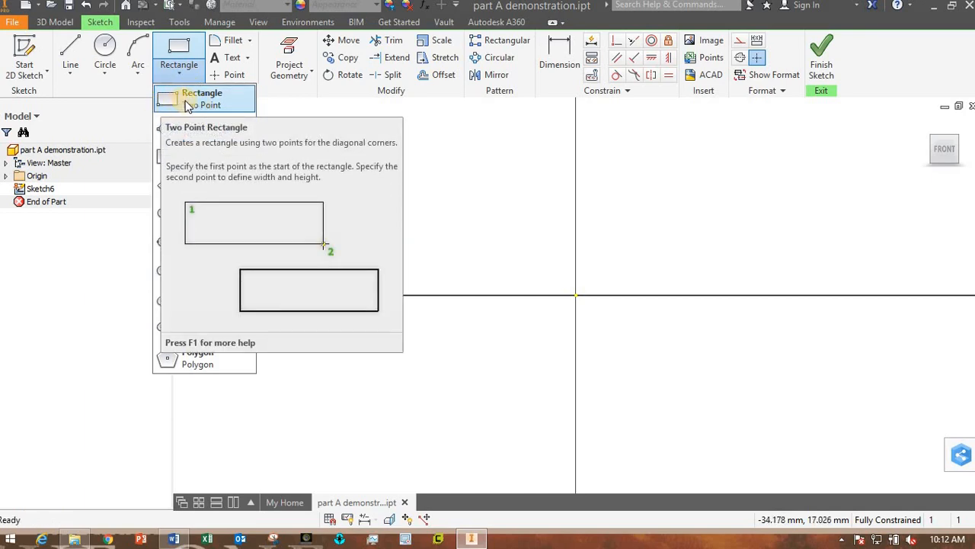
{"action": "left_click", "coordinate": [186, 105]}
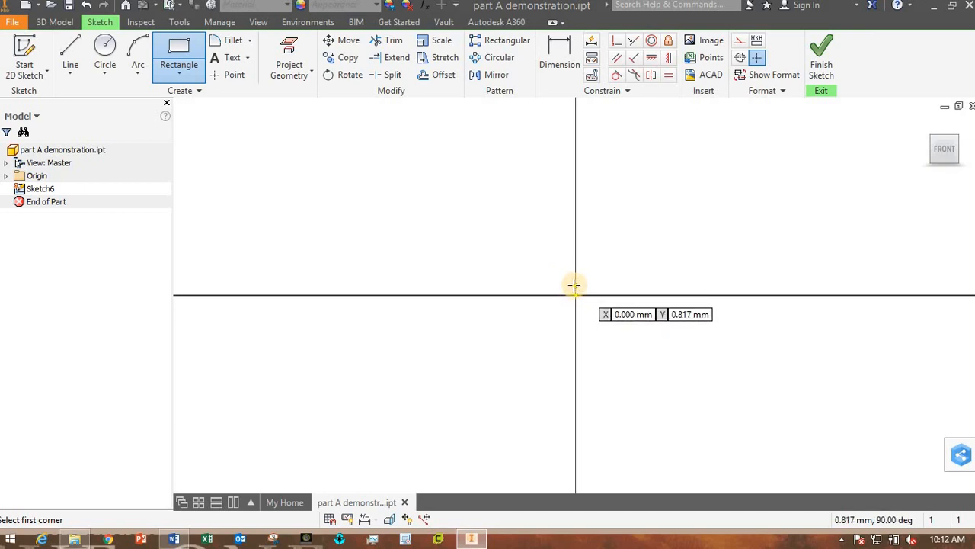
{"action": "left_click", "coordinate": [576, 285]}
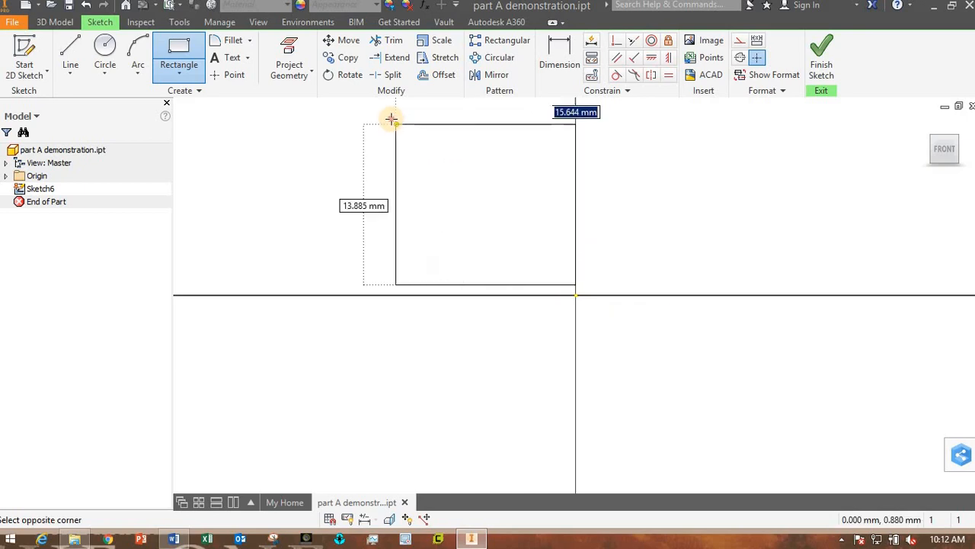
{"action": "left_click", "coordinate": [391, 119]}
{"action": "key", "text": "Escape"}
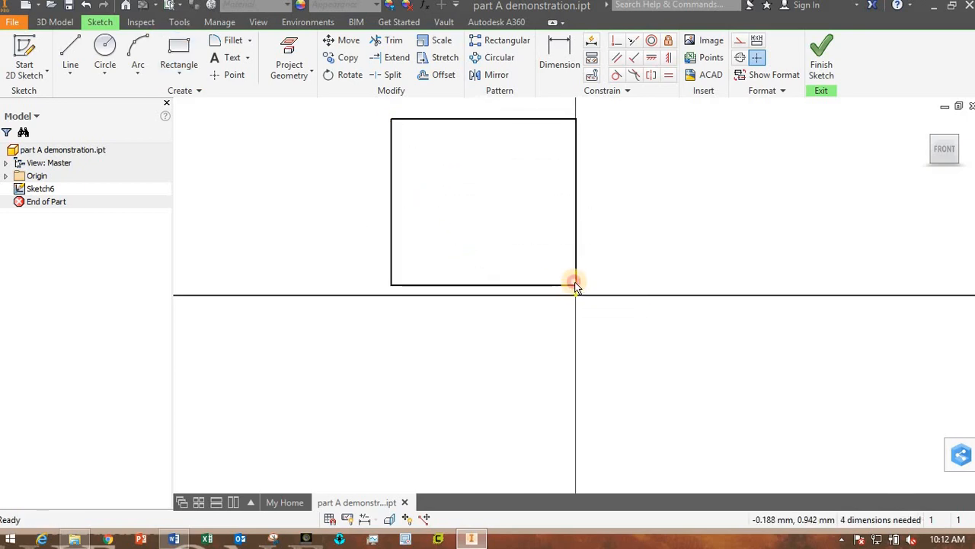
- Pull the rectangle's corner nearest the origin inward to show it is unconstrained, and delete the whole rectangle
{"action": "left_click_drag", "start_coordinate": [575, 285], "coordinate": [537, 275]}
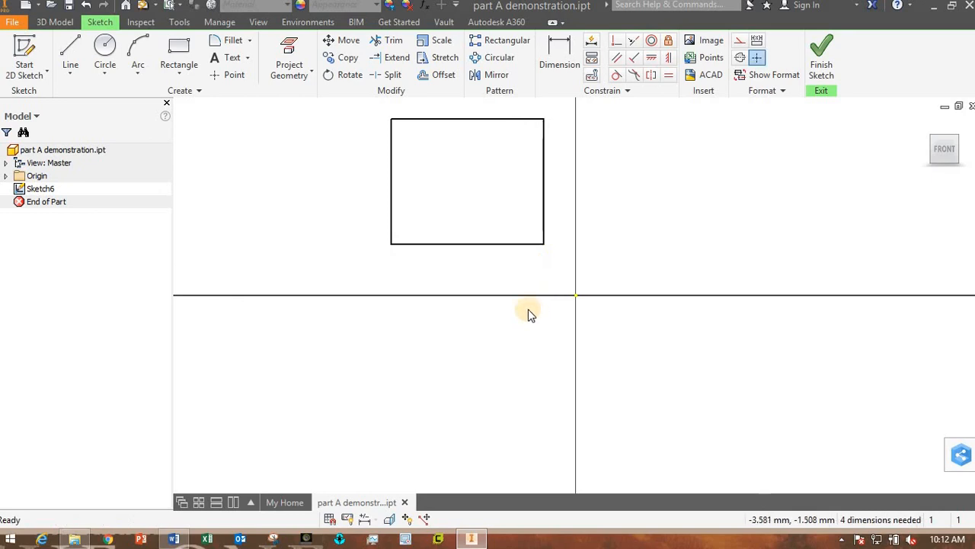
{"action": "left_click_drag", "start_coordinate": [363, 97], "coordinate": [572, 272]}
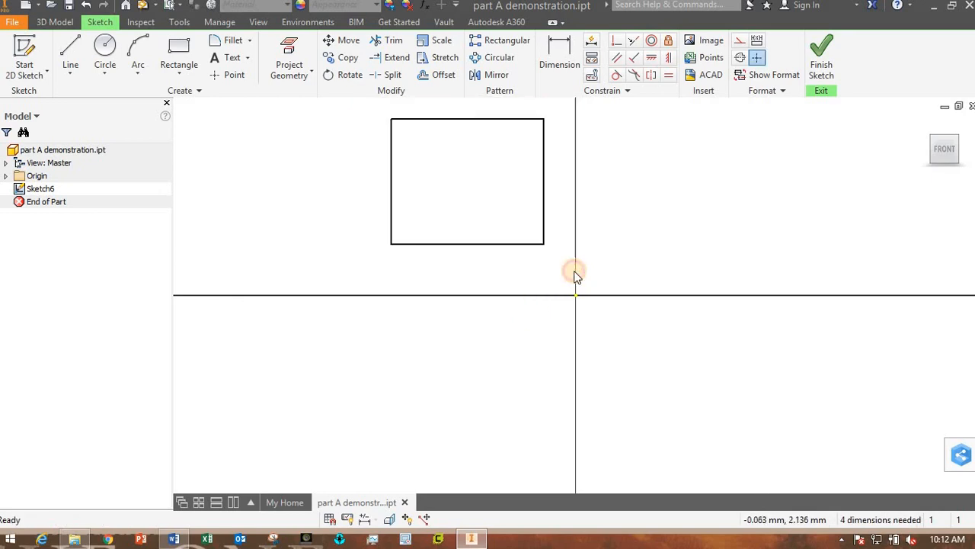
{"action": "key", "text": "Delete"}
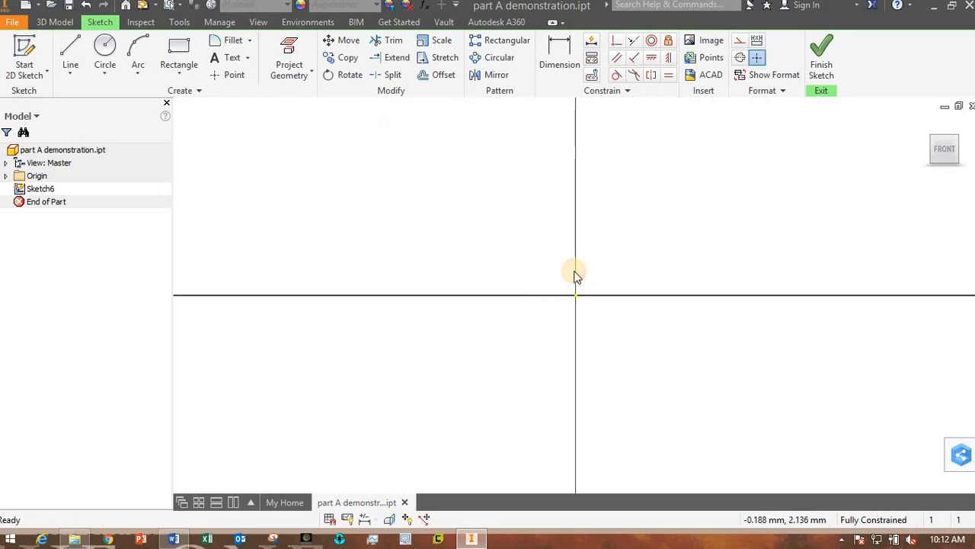
- Finish the empty sketch on the XY plane and reopen it for editing
{"action": "left_click", "coordinate": [24, 52]}
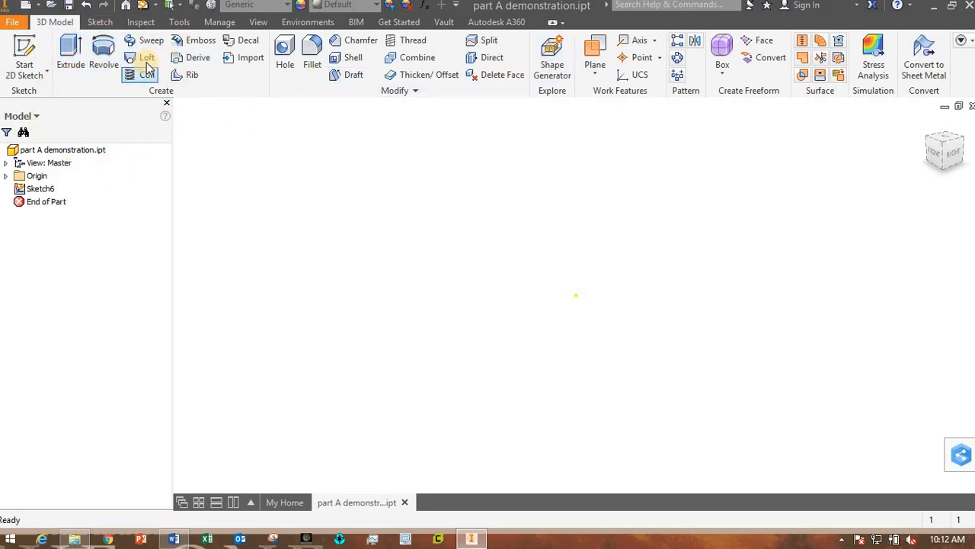
{"action": "double_click", "coordinate": [36, 190]}
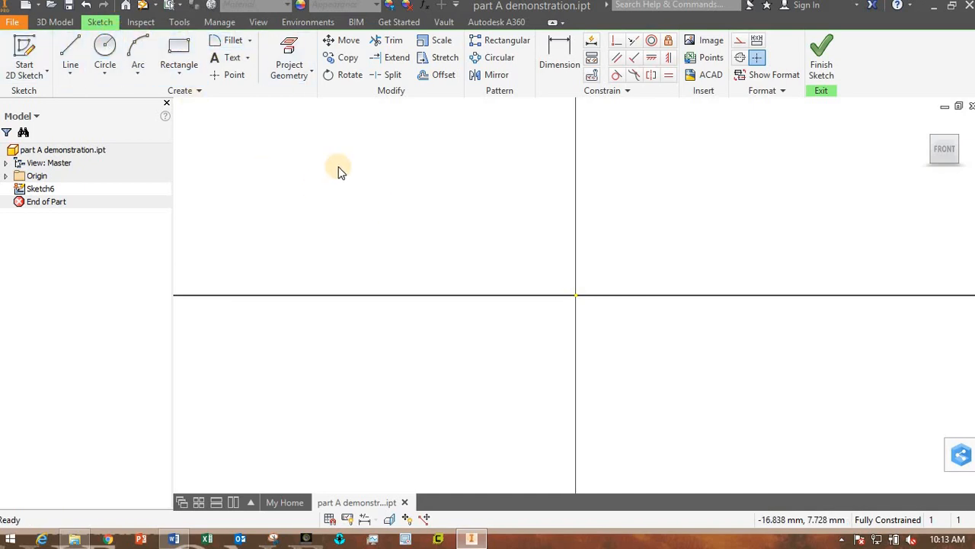
- Sketch a two-point rectangle from the origin, extending up and to the left, with its lower edge along the horizontal axis
{"action": "left_click", "coordinate": [175, 53]}
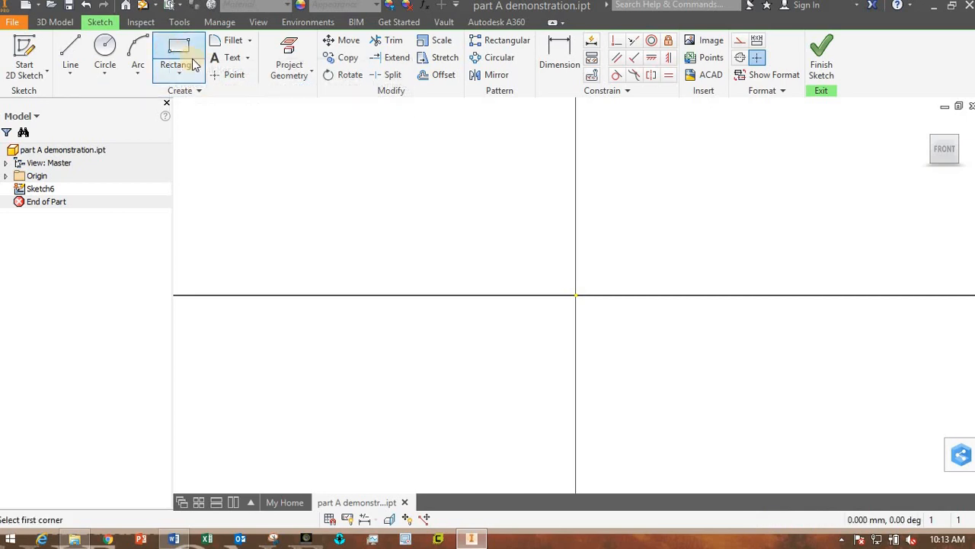
{"action": "left_click", "coordinate": [574, 294]}
{"action": "scroll", "coordinate": [413, 195], "scroll_direction": "up", "scroll_amount": 2}
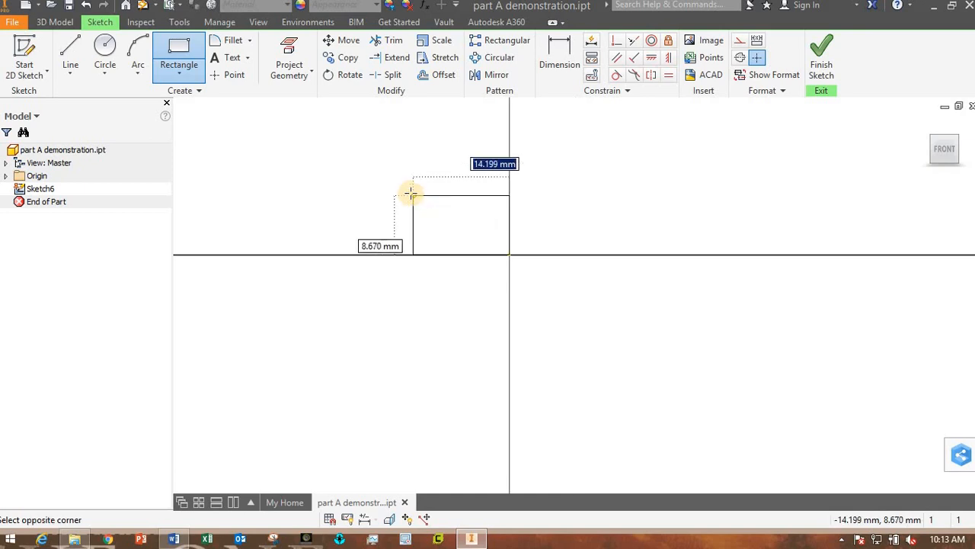
{"action": "middle_click_drag", "start_coordinate": [390, 171], "coordinate": [504, 328]}
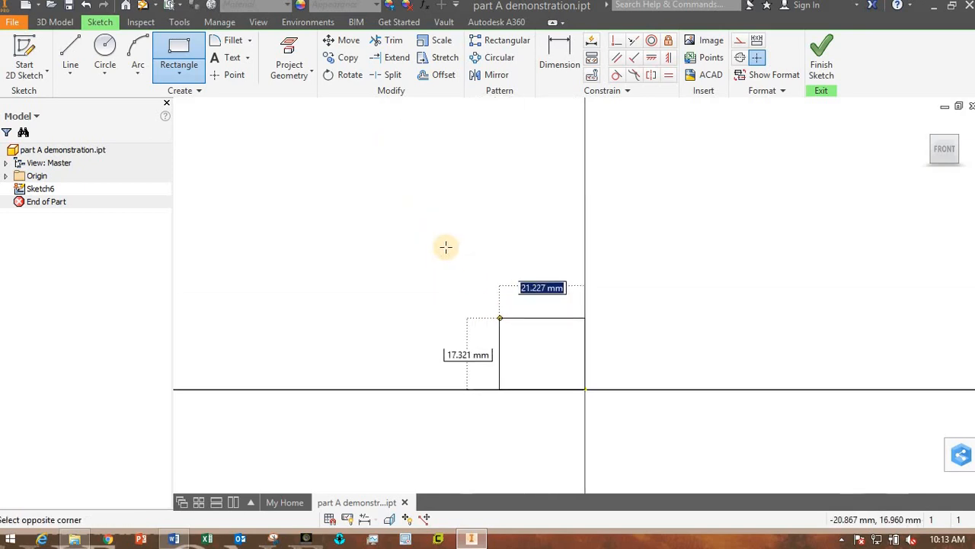
{"action": "left_click", "coordinate": [399, 175]}
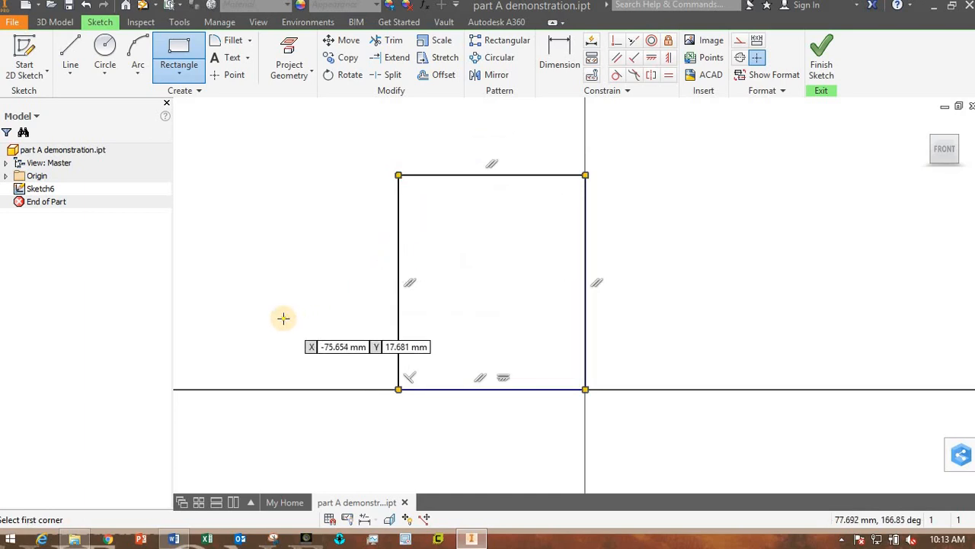
{"action": "key", "text": "Escape"}
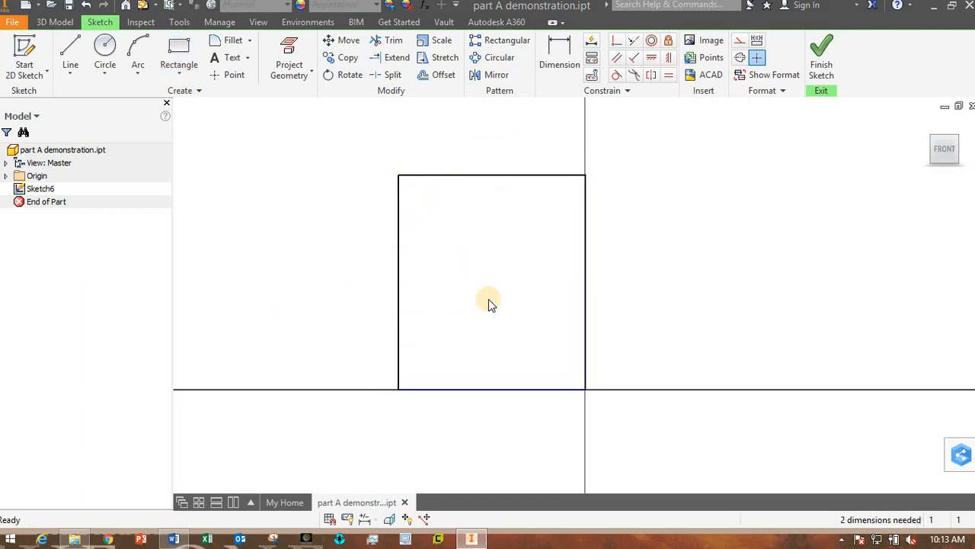
- Pull the rectangle's left edge, upper edge and origin corner to test which parts can still move
{"action": "left_click", "coordinate": [566, 404]}
{"action": "left_click_drag", "start_coordinate": [501, 262], "coordinate": [369, 273]}
{"action": "left_click_drag", "start_coordinate": [408, 166], "coordinate": [409, 156]}
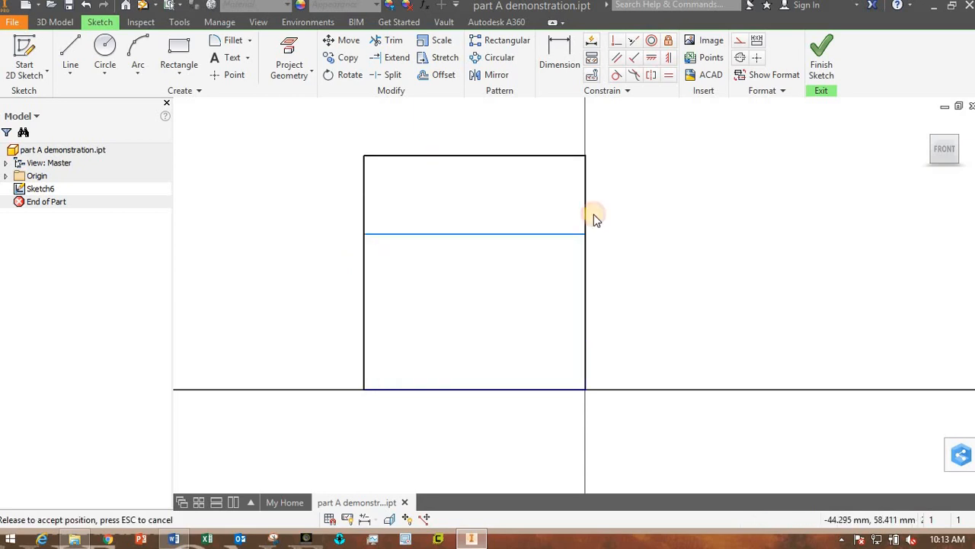
{"action": "left_click", "coordinate": [777, 273]}
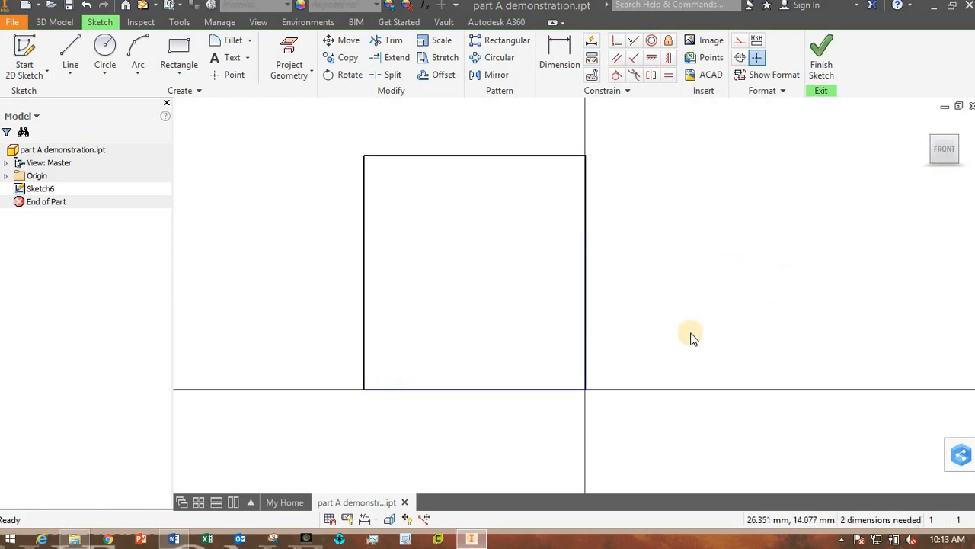
{"action": "left_click_drag", "start_coordinate": [363, 278], "coordinate": [427, 284]}
{"action": "left_click", "coordinate": [711, 316]}
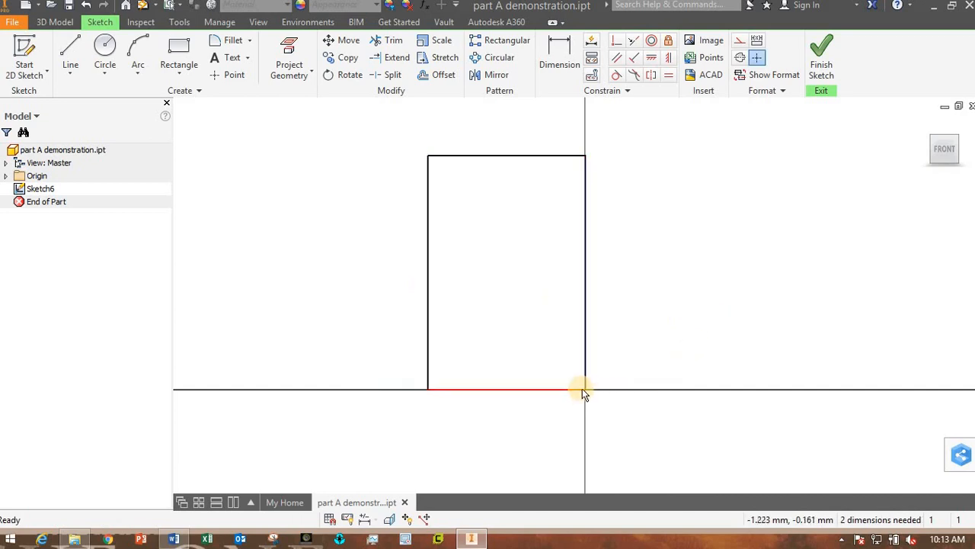
{"action": "mouse_move", "coordinate": [586, 388]}
{"action": "left_mouse_down"}
{"action": "mouse_move", "coordinate": [546, 407]}
{"action": "mouse_move", "coordinate": [580, 410]}
{"action": "mouse_move", "coordinate": [582, 389]}
{"action": "left_mouse_up"}
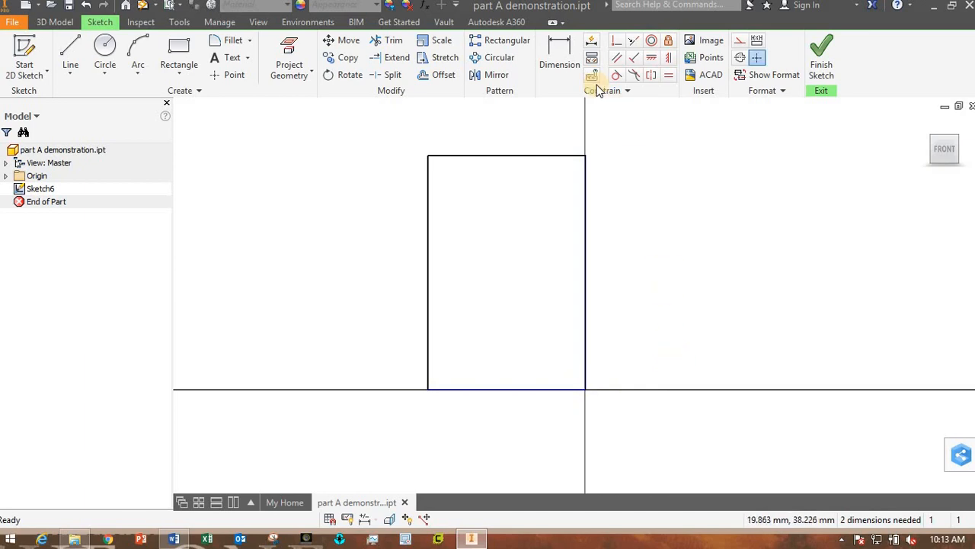
- Dimension the rectangle's left edge and set its height to 100 mm
{"action": "left_click", "coordinate": [568, 61]}
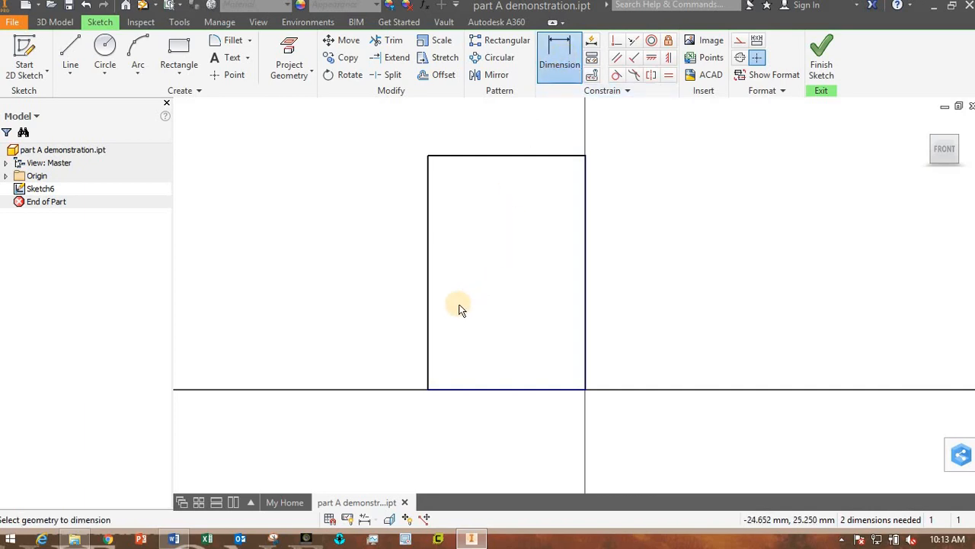
{"action": "left_click", "coordinate": [428, 306]}
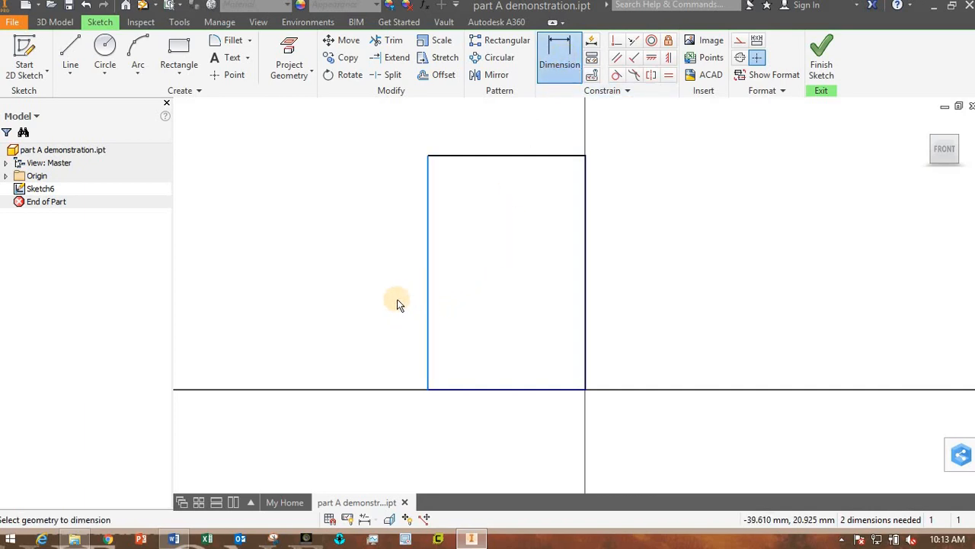
{"action": "left_click", "coordinate": [334, 276]}
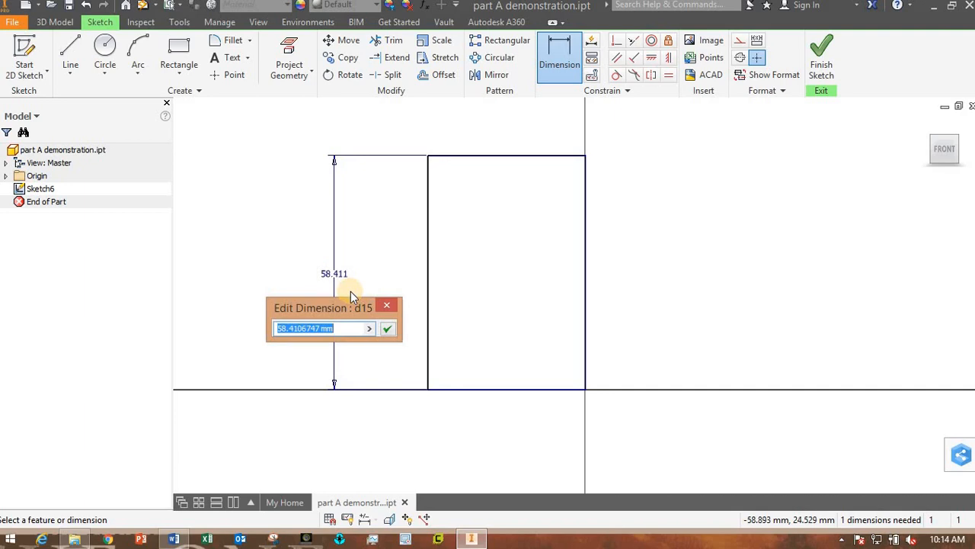
{"action": "type", "text": "100"}
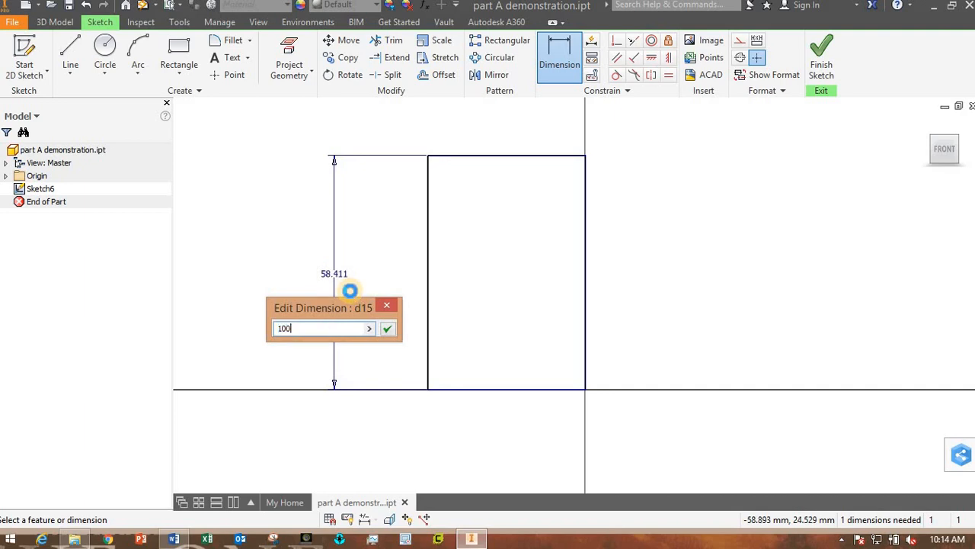
{"action": "key", "text": "Return"}
{"action": "scroll", "coordinate": [404, 301], "scroll_direction": "down", "scroll_amount": 3}
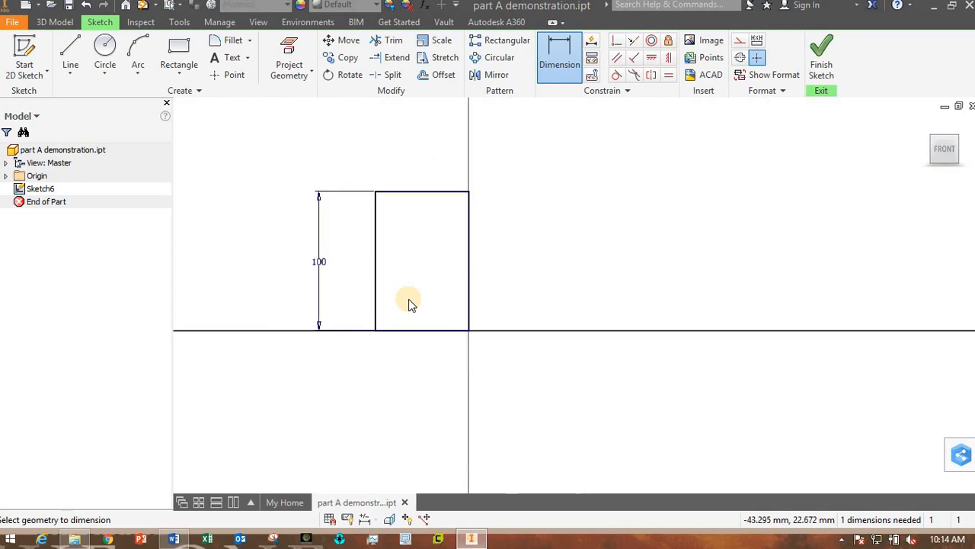
- Dimension the rectangle's upper edge and set its width to 60 mm
{"action": "scroll", "coordinate": [459, 294], "scroll_direction": "up", "scroll_amount": 5}
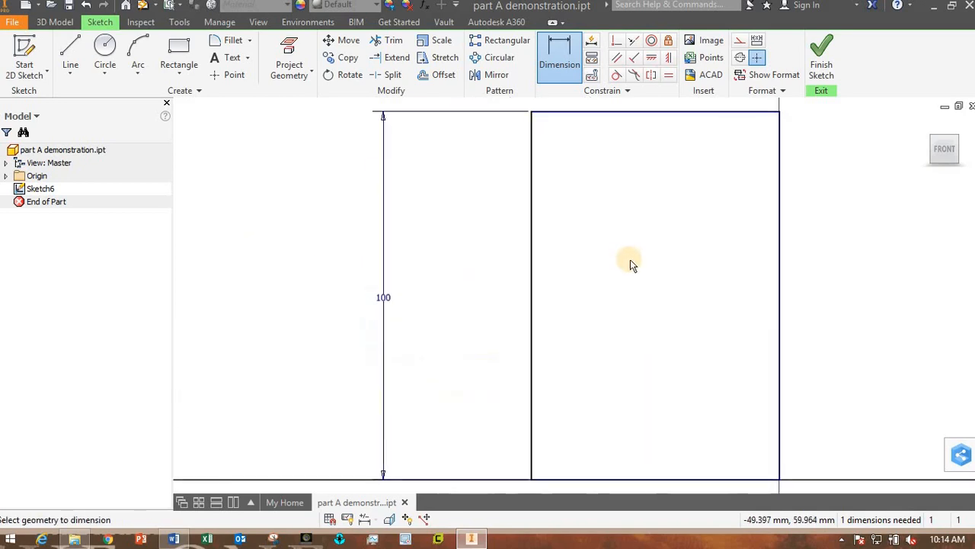
{"action": "left_click", "coordinate": [684, 172]}
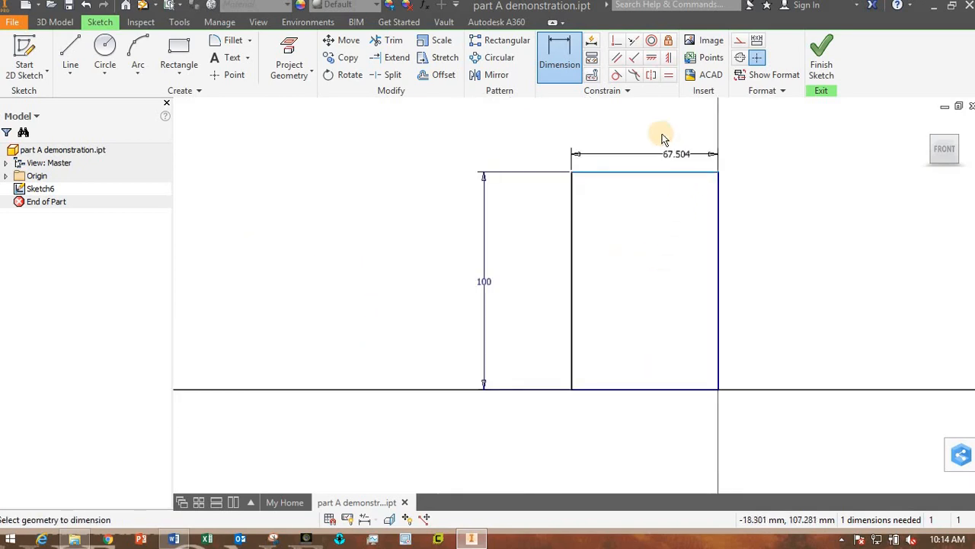
{"action": "left_click", "coordinate": [659, 133]}
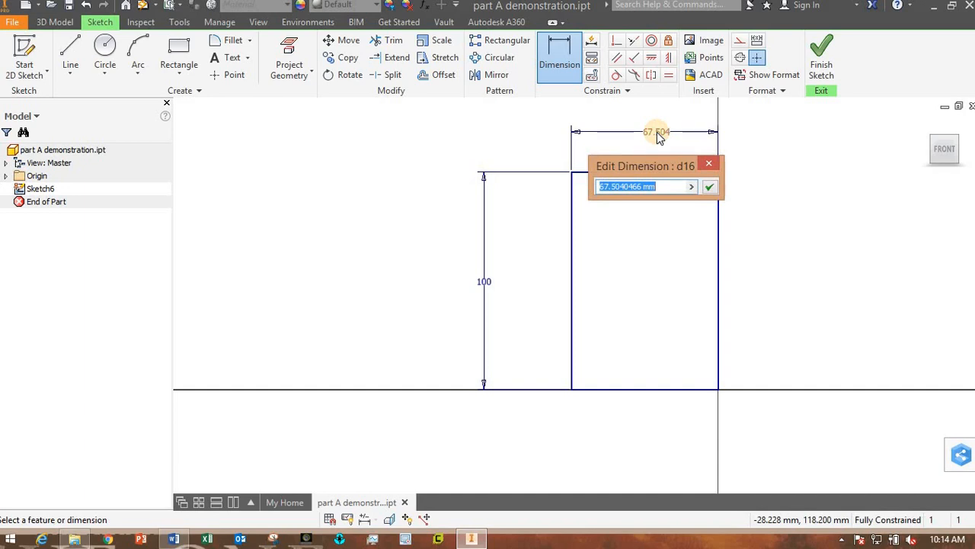
{"action": "key", "text": "Return"}
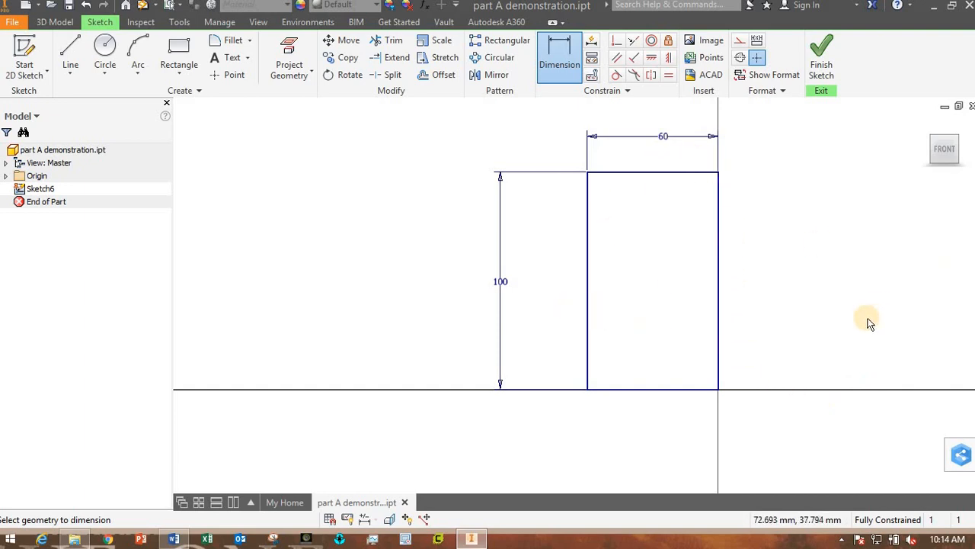
{"action": "mouse_move", "coordinate": [840, 318]}
{"action": "middle_mouse_down"}
{"action": "mouse_move", "coordinate": [632, 353]}
{"action": "mouse_move", "coordinate": [652, 345]}
{"action": "middle_mouse_up"}
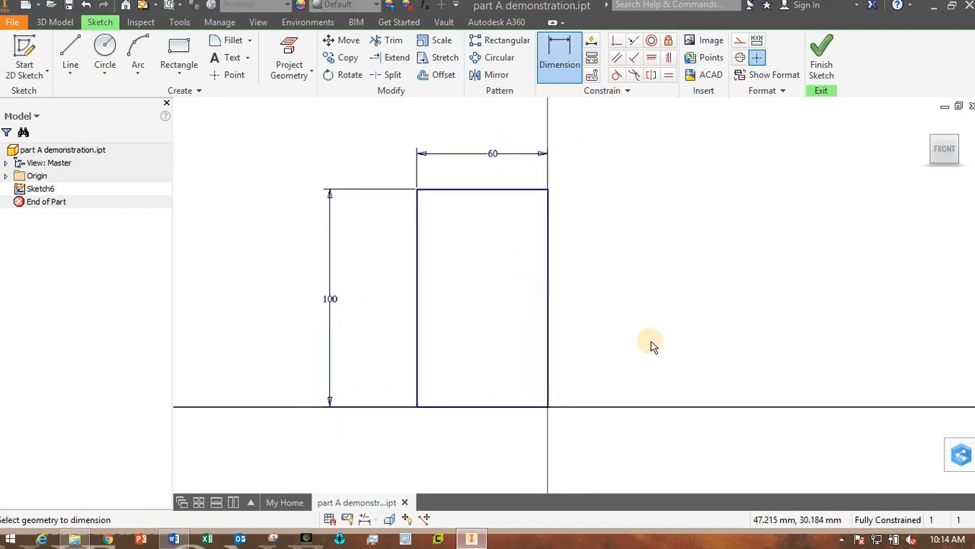
- Delete the rectangle's width dimension and pull its left edge slightly outward to test its freedom
{"action": "key", "text": "Escape"}
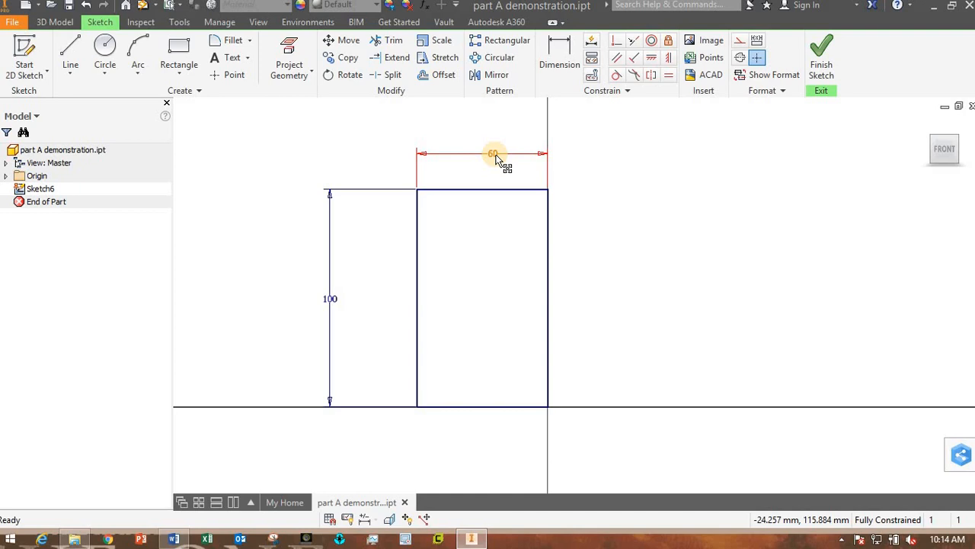
{"action": "key", "text": "Delete"}
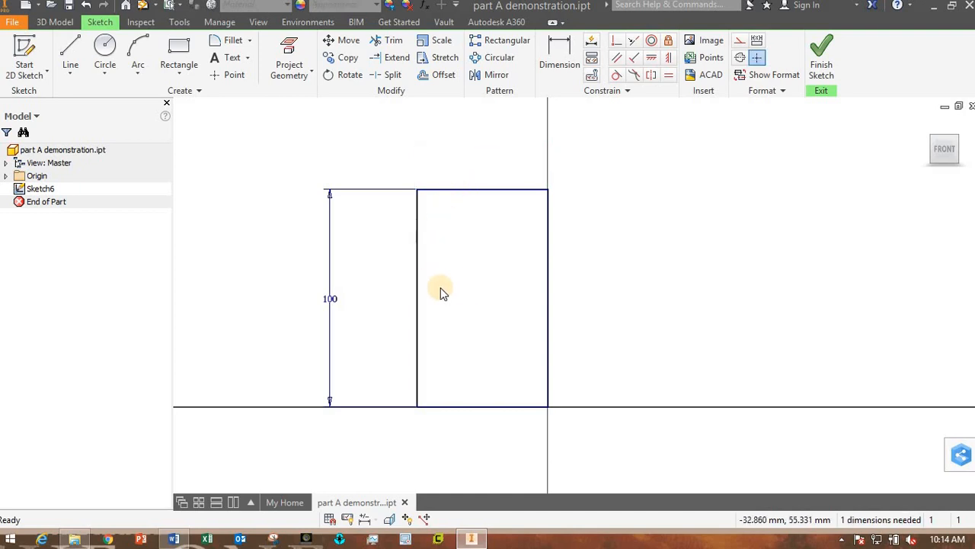
{"action": "mouse_move", "coordinate": [415, 304]}
{"action": "left_mouse_down"}
{"action": "mouse_move", "coordinate": [397, 305]}
{"action": "mouse_move", "coordinate": [474, 315]}
{"action": "mouse_move", "coordinate": [399, 306]}
{"action": "mouse_move", "coordinate": [433, 314]}
{"action": "mouse_move", "coordinate": [411, 305]}
{"action": "left_mouse_up"}
- Dimension the rectangle's upper edge again, restoring its width to 60 mm
{"action": "left_click", "coordinate": [565, 74]}
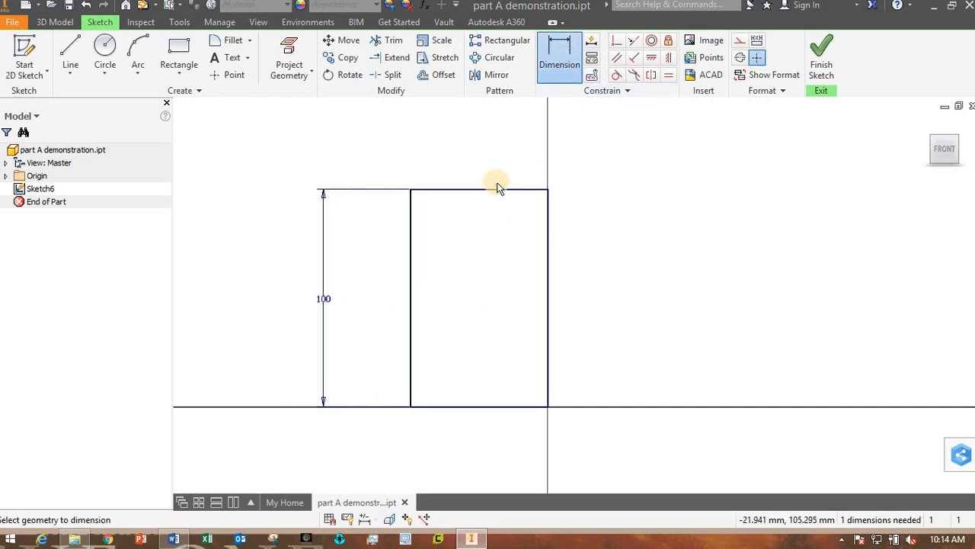
{"action": "left_click", "coordinate": [495, 189]}
{"action": "left_click", "coordinate": [484, 153]}
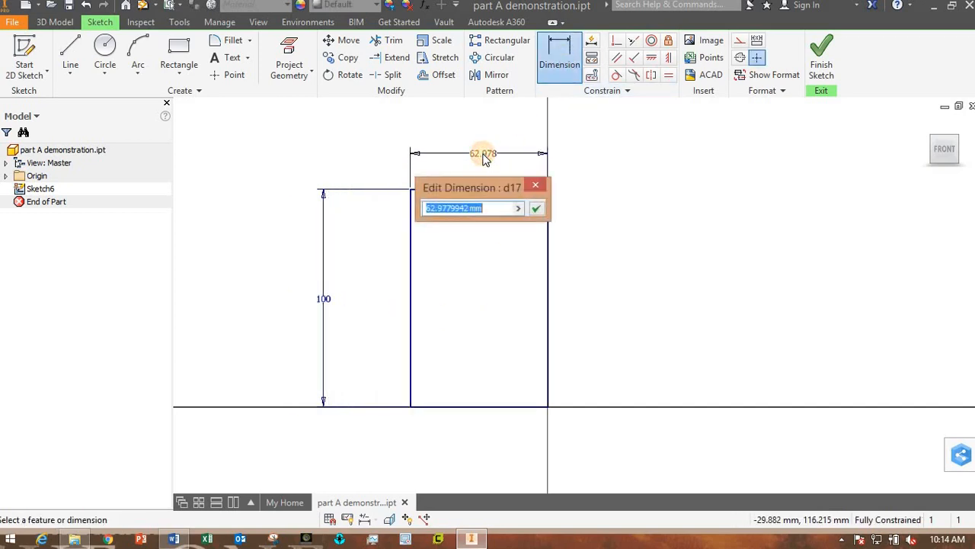
{"action": "type", "text": "60"}
{"action": "key", "text": "Return"}
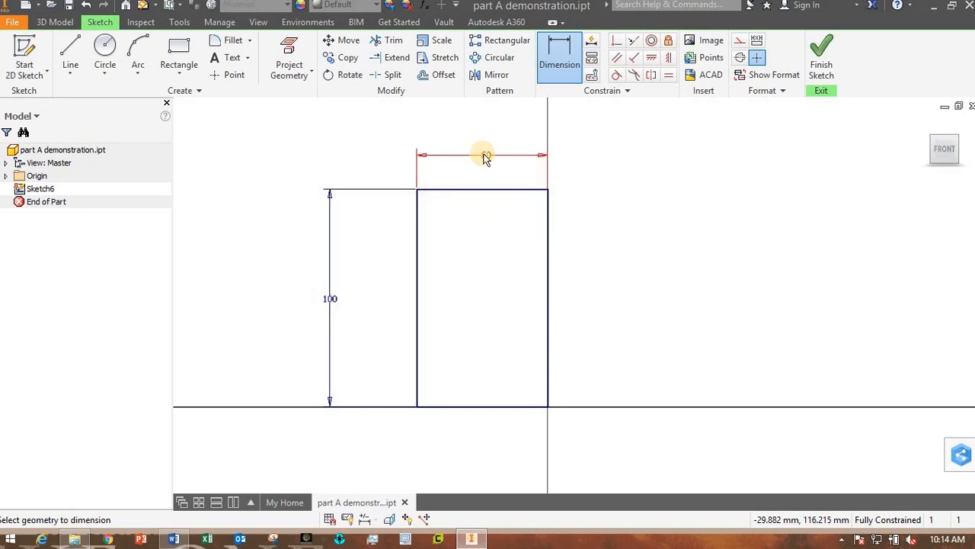
{"action": "left_click", "coordinate": [423, 300]}
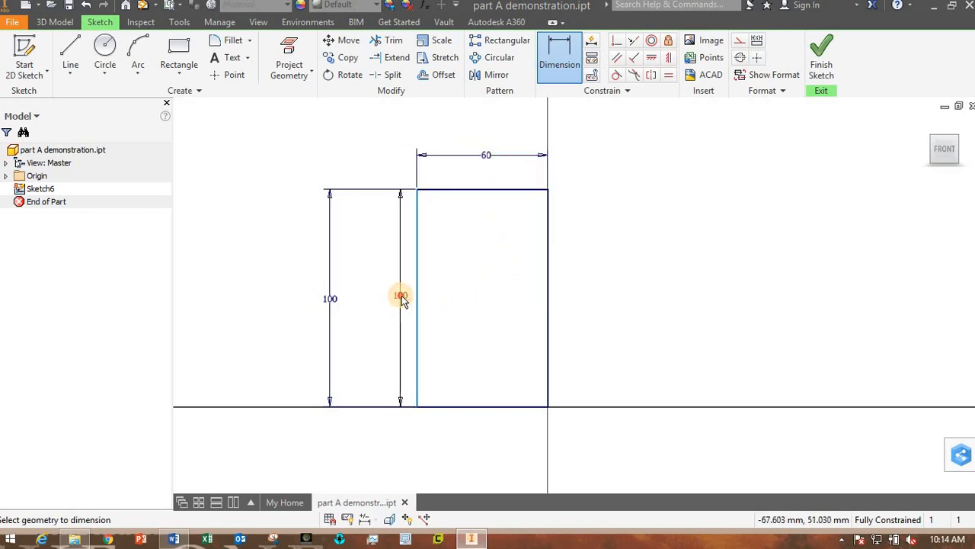
{"action": "key", "text": "Escape"}
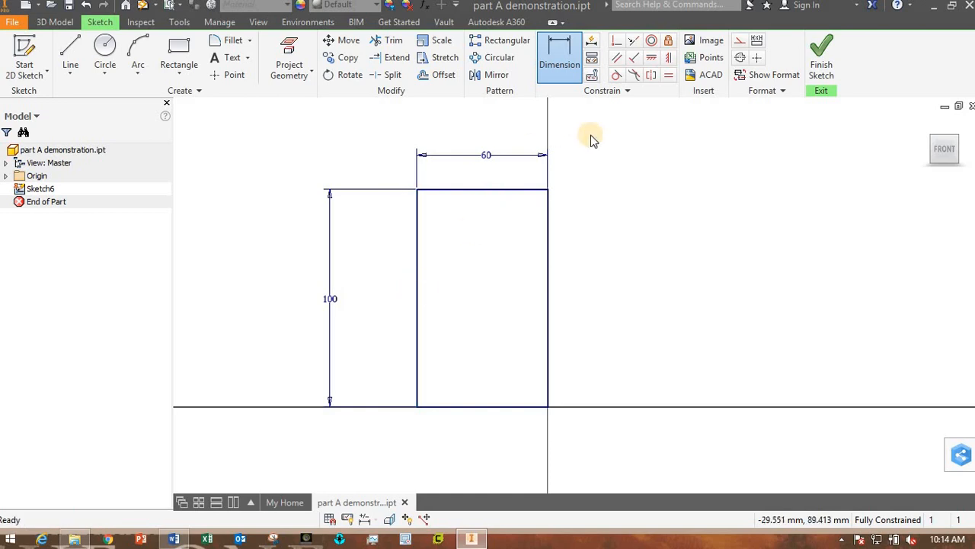
{"action": "key", "text": "Escape"}
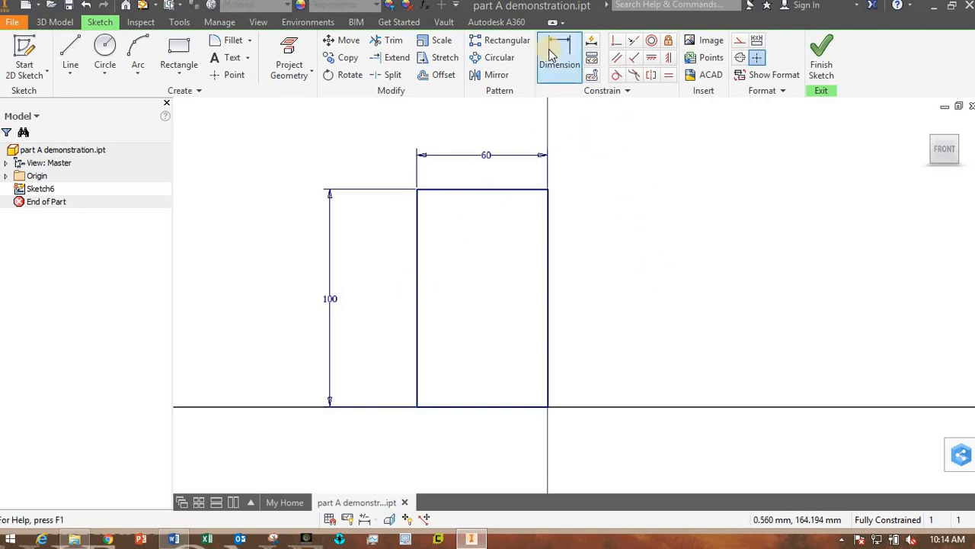
{"action": "left_click", "coordinate": [570, 61]}
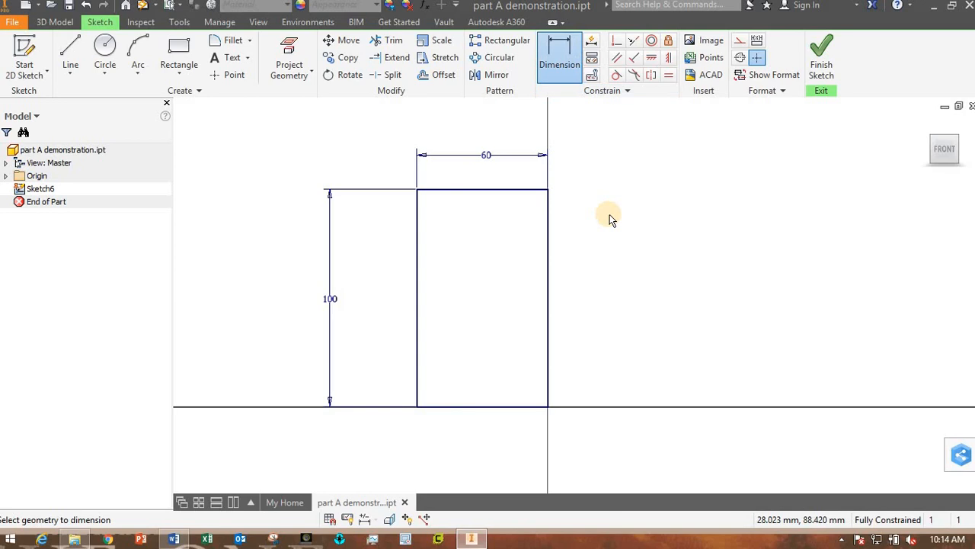
{"action": "left_click", "coordinate": [418, 319]}
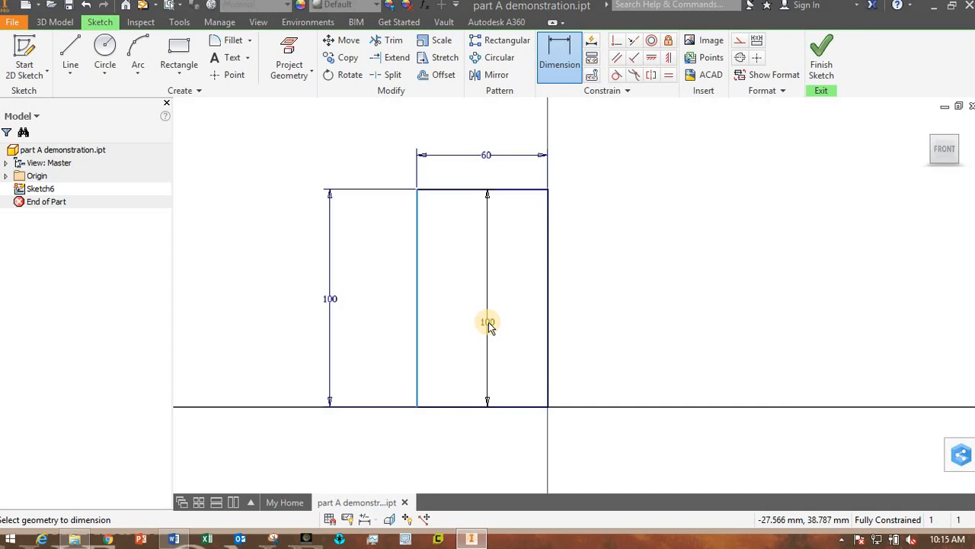
{"action": "key", "text": "Escape"}
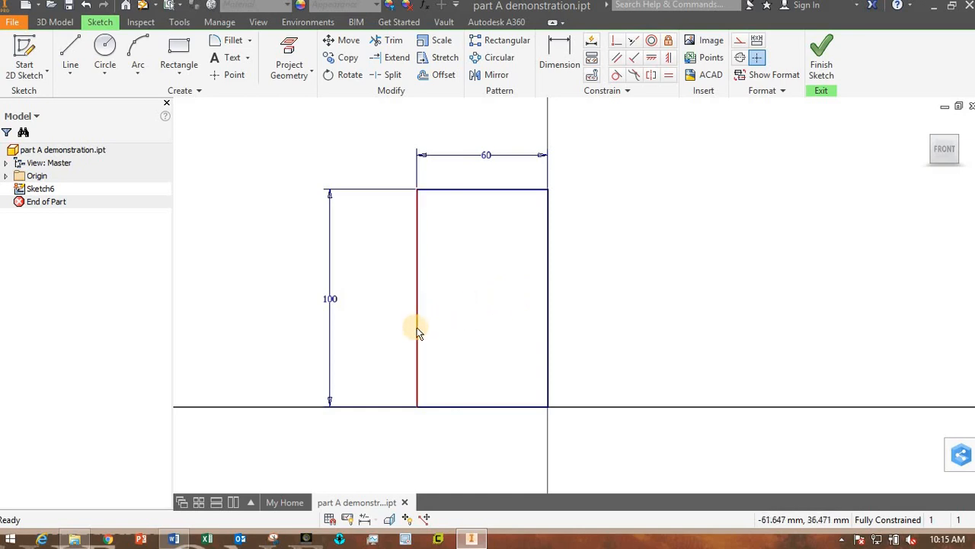
- Try to pull the dimensioned rectangle's left edge inward, and finish the sketch
{"action": "left_click_drag", "start_coordinate": [417, 329], "coordinate": [514, 329]}
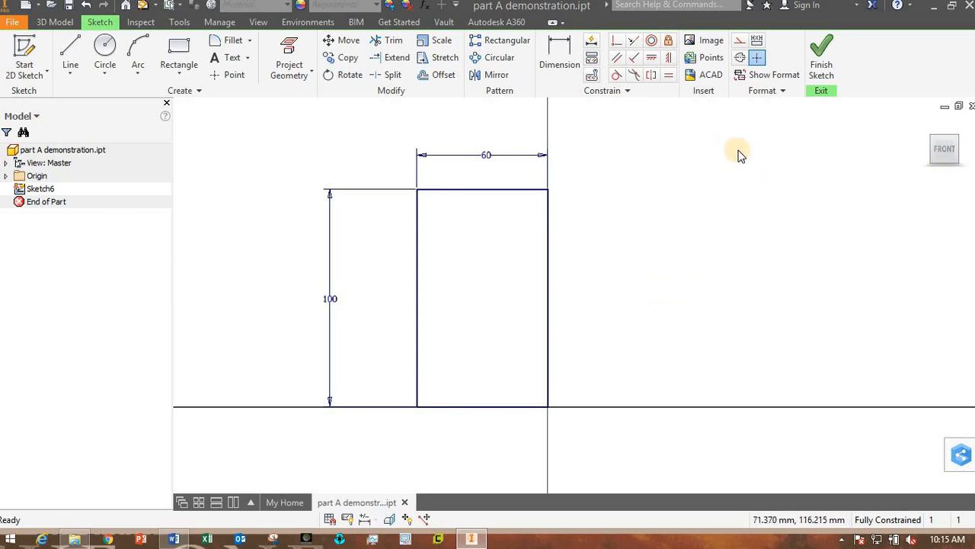
{"action": "left_click", "coordinate": [827, 70]}
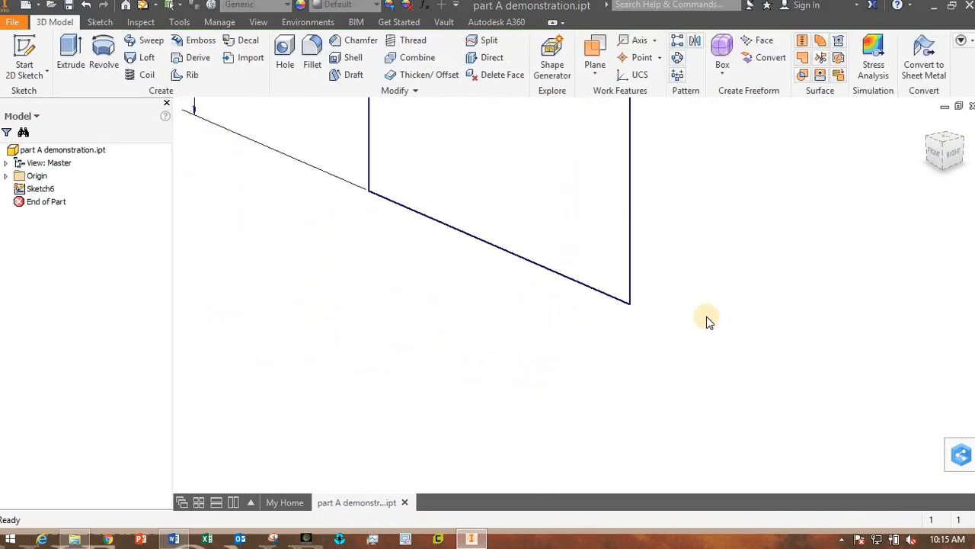
{"action": "left_click", "coordinate": [943, 145]}
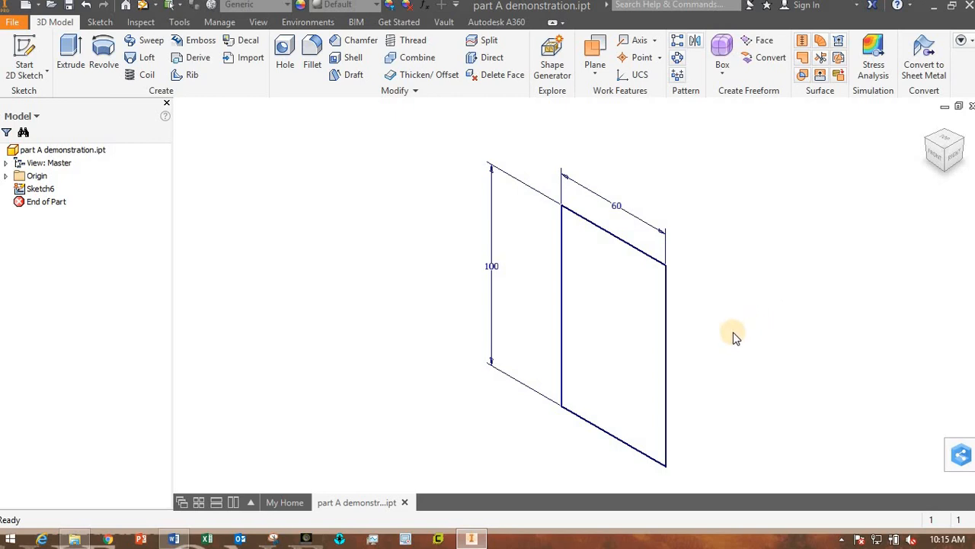
{"action": "key", "text": "F6"}
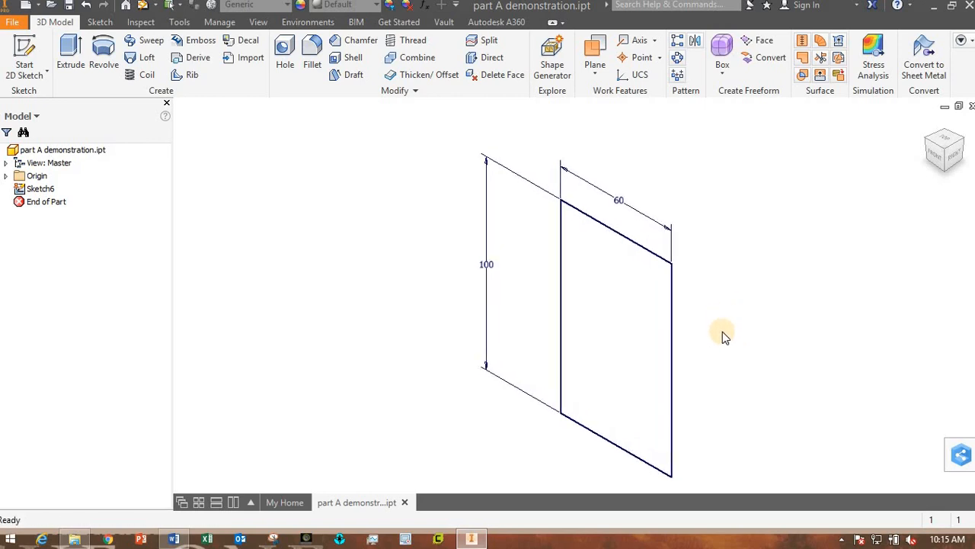
{"action": "mouse_move", "coordinate": [749, 353]}
{"action": "middle_mouse_down", "text": "shift"}
{"action": "mouse_move", "coordinate": [708, 303]}
{"action": "mouse_move", "coordinate": [632, 327]}
{"action": "mouse_move", "coordinate": [749, 330]}
{"action": "mouse_move", "coordinate": [731, 270]}
{"action": "mouse_move", "coordinate": [761, 358]}
{"action": "mouse_move", "coordinate": [662, 338]}
{"action": "mouse_move", "coordinate": [612, 348]}
{"action": "mouse_move", "coordinate": [671, 374]}
{"action": "mouse_move", "coordinate": [618, 363]}
{"action": "middle_mouse_up", "text": "shift"}
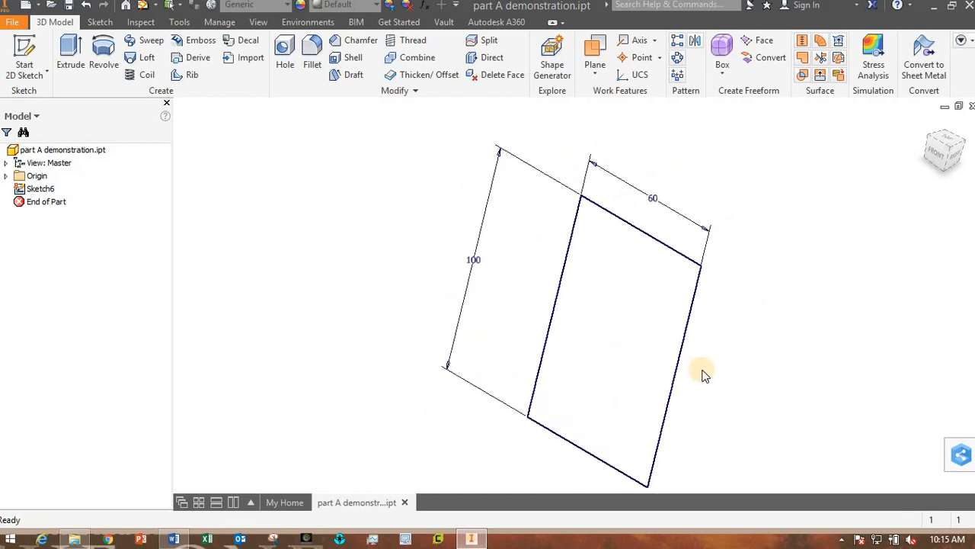
- Extrude the 60 by 100 mm rectangle as a solid with a distance of 10 mm
{"action": "mouse_move", "coordinate": [687, 365]}
{"action": "middle_mouse_down"}
{"action": "mouse_move", "coordinate": [681, 348]}
{"action": "mouse_move", "coordinate": [646, 342]}
{"action": "mouse_move", "coordinate": [683, 350]}
{"action": "middle_mouse_up"}
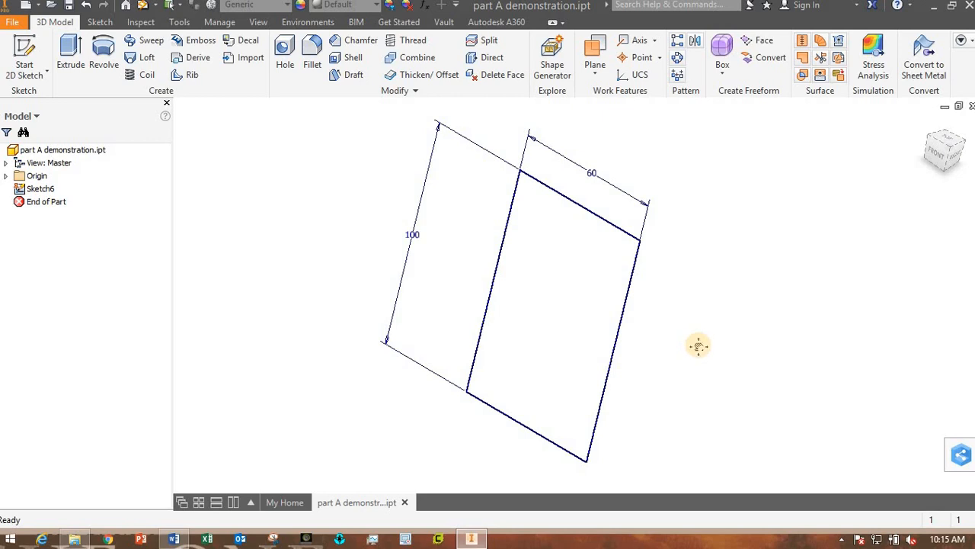
{"action": "mouse_move", "coordinate": [699, 346]}
{"action": "middle_mouse_down"}
{"action": "mouse_move", "coordinate": [816, 364]}
{"action": "mouse_move", "coordinate": [740, 355]}
{"action": "mouse_move", "coordinate": [734, 381]}
{"action": "mouse_move", "coordinate": [734, 317]}
{"action": "mouse_move", "coordinate": [761, 335]}
{"action": "mouse_move", "coordinate": [663, 342]}
{"action": "mouse_move", "coordinate": [686, 337]}
{"action": "mouse_move", "coordinate": [720, 370]}
{"action": "mouse_move", "coordinate": [746, 352]}
{"action": "mouse_move", "coordinate": [731, 377]}
{"action": "mouse_move", "coordinate": [945, 214]}
{"action": "middle_mouse_up"}
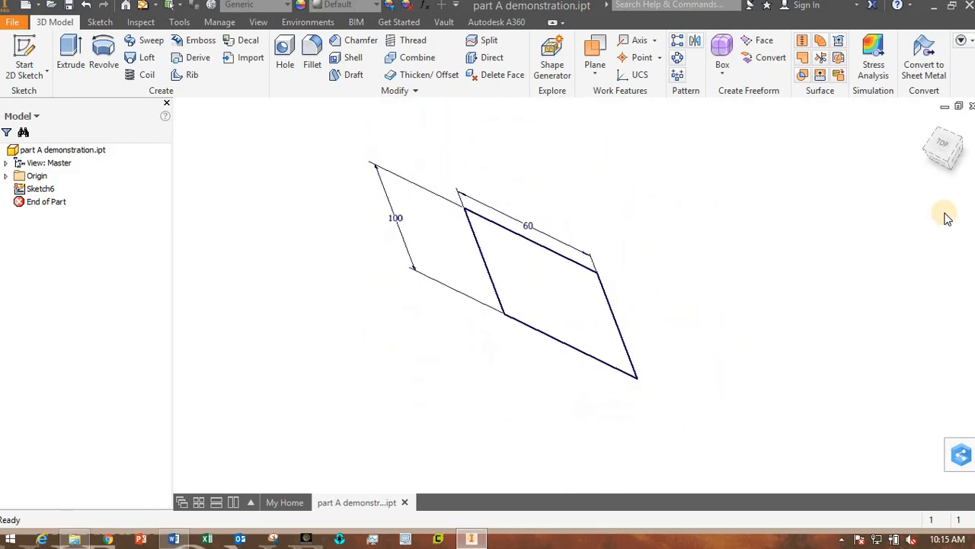
{"action": "left_click", "coordinate": [950, 168]}
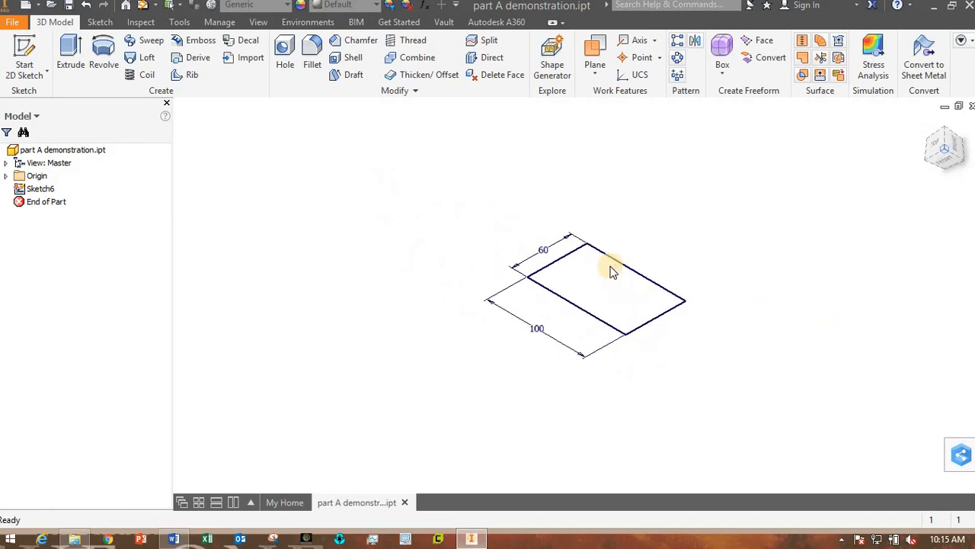
{"action": "mouse_move", "coordinate": [665, 298]}
{"action": "middle_mouse_down", "text": "shift"}
{"action": "mouse_move", "coordinate": [740, 353]}
{"action": "mouse_move", "coordinate": [777, 278]}
{"action": "mouse_move", "coordinate": [821, 315]}
{"action": "mouse_move", "coordinate": [767, 322]}
{"action": "mouse_move", "coordinate": [784, 302]}
{"action": "middle_mouse_up", "text": "shift"}
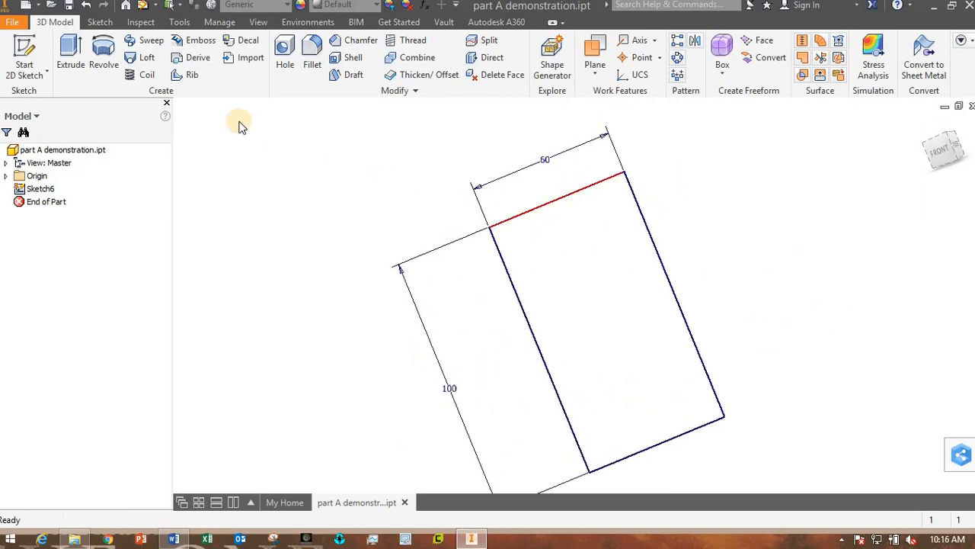
{"action": "left_click", "coordinate": [68, 54]}
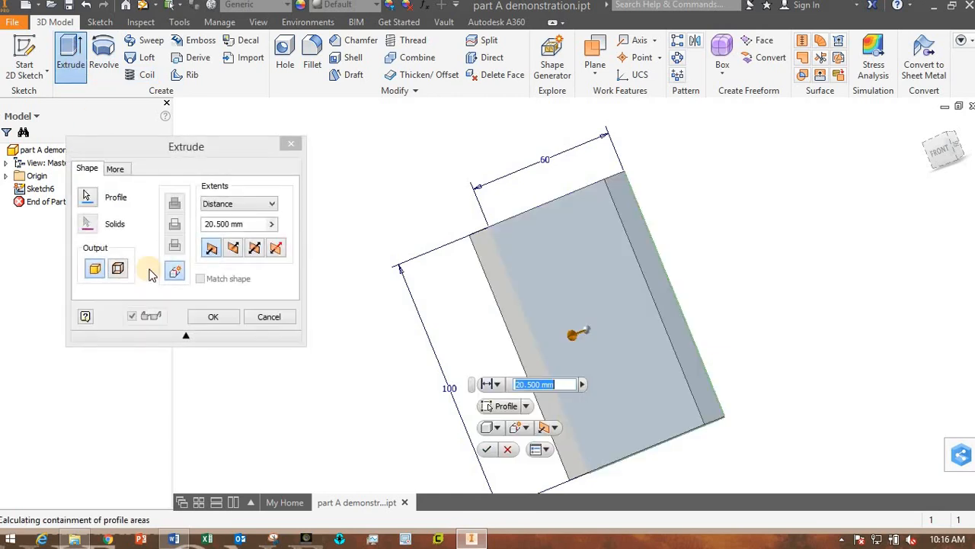
{"action": "middle_click_drag", "start_coordinate": [815, 298], "coordinate": [845, 318], "text": "shift"}
{"action": "middle_click_drag", "start_coordinate": [775, 367], "coordinate": [840, 316]}
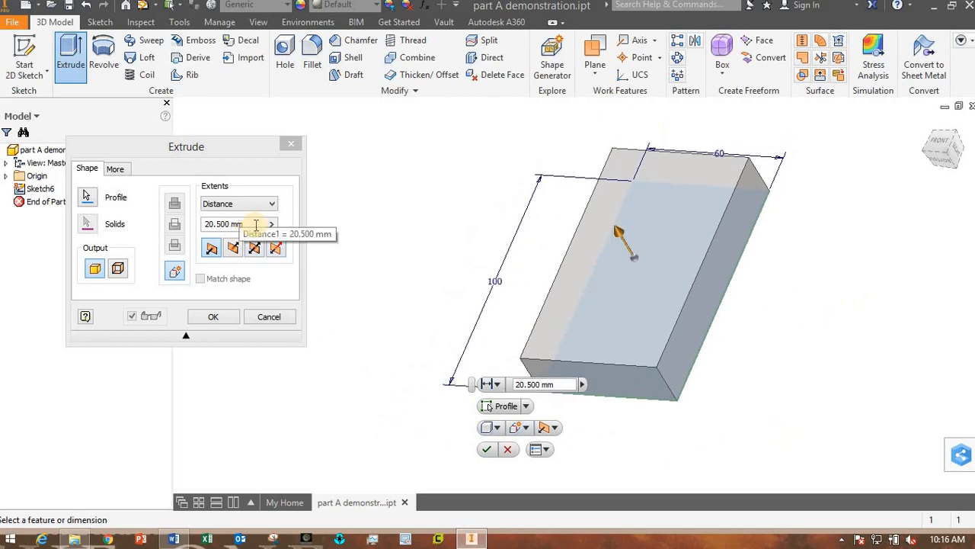
{"action": "mouse_move", "coordinate": [621, 237]}
{"action": "left_mouse_down"}
{"action": "mouse_move", "coordinate": [614, 204]}
{"action": "mouse_move", "coordinate": [635, 236]}
{"action": "mouse_move", "coordinate": [619, 218]}
{"action": "mouse_move", "coordinate": [619, 235]}
{"action": "left_mouse_up"}
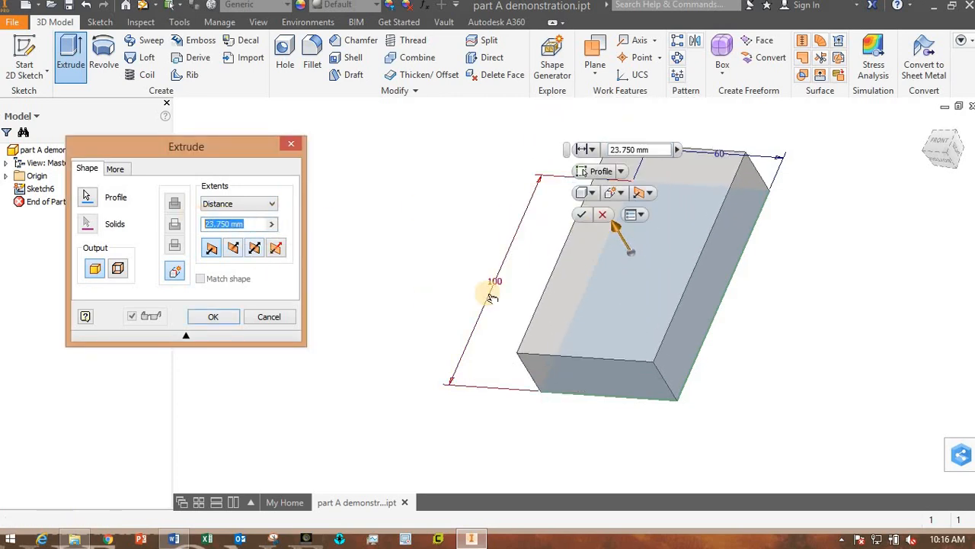
{"action": "type", "text": "10"}
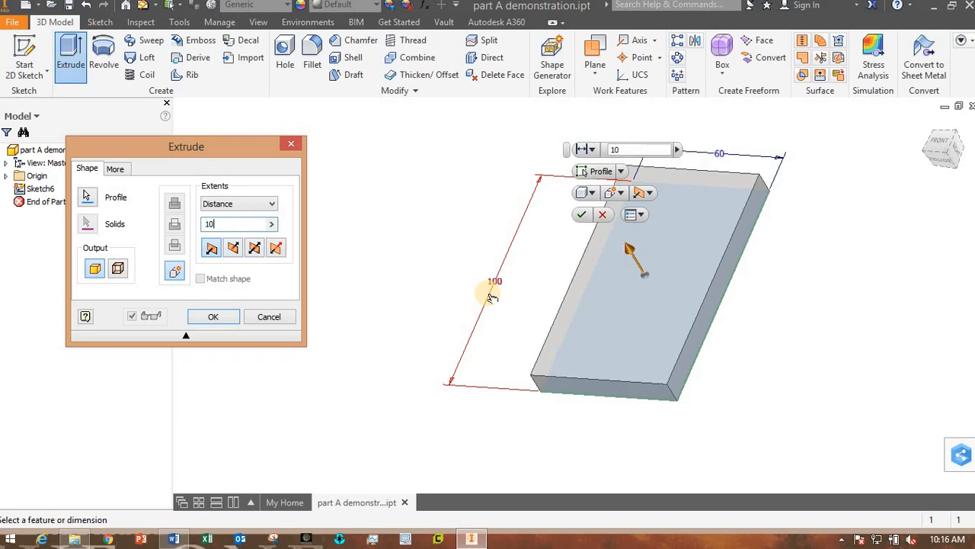
- Define the extrusion distance as the named parameter thickness=10 and complete the extrusion
{"action": "double_click", "coordinate": [209, 224]}
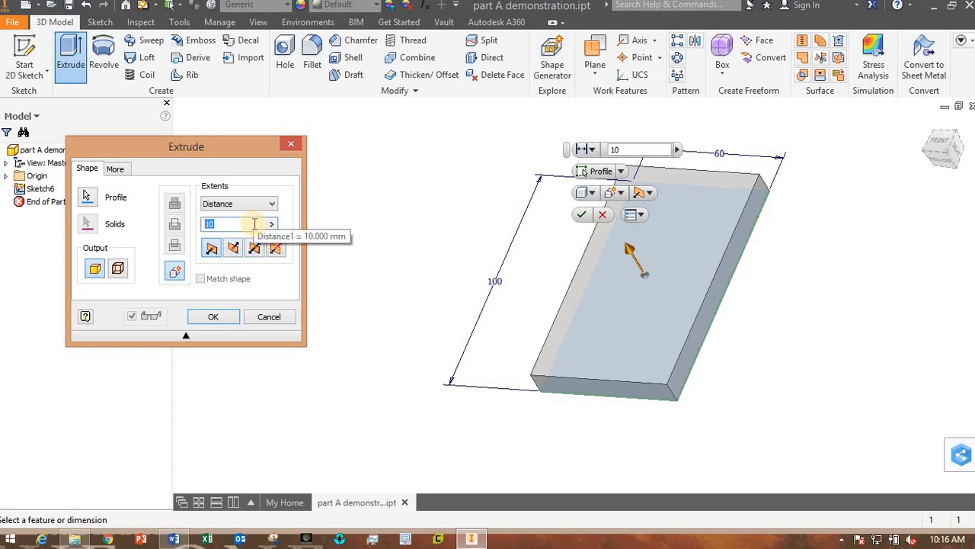
{"action": "type", "text": "thickness="}
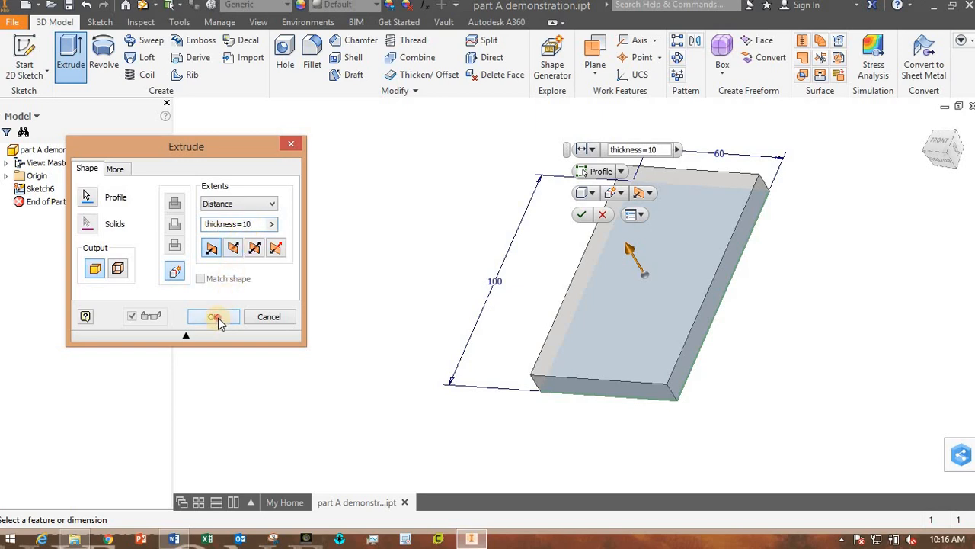
{"action": "left_click", "coordinate": [216, 319]}
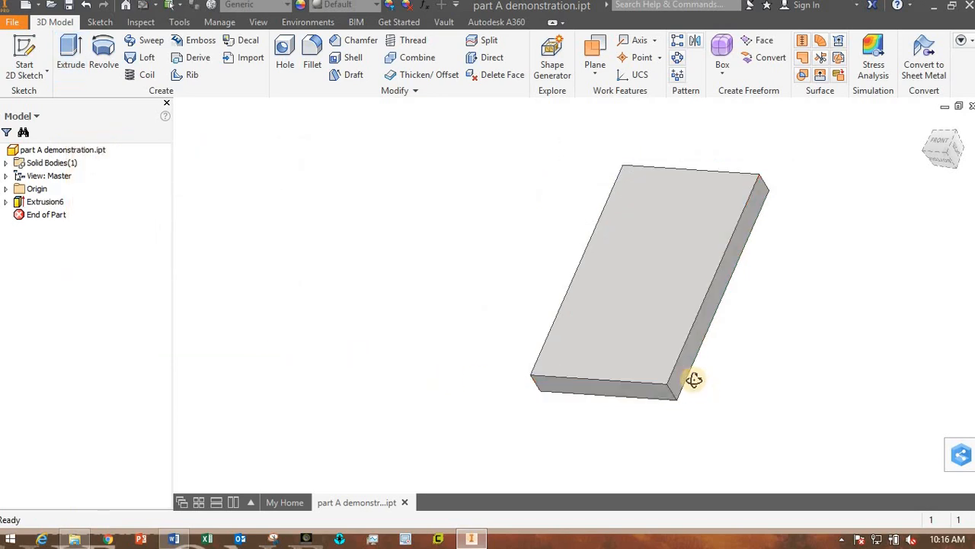
- Expand the solid bodies and origin geometry in the model tree, and start a 2D sketch on the plate's large front face
{"action": "middle_click_drag", "start_coordinate": [694, 380], "coordinate": [739, 424], "text": "shift"}
{"action": "middle_click_drag", "start_coordinate": [773, 365], "coordinate": [500, 353]}
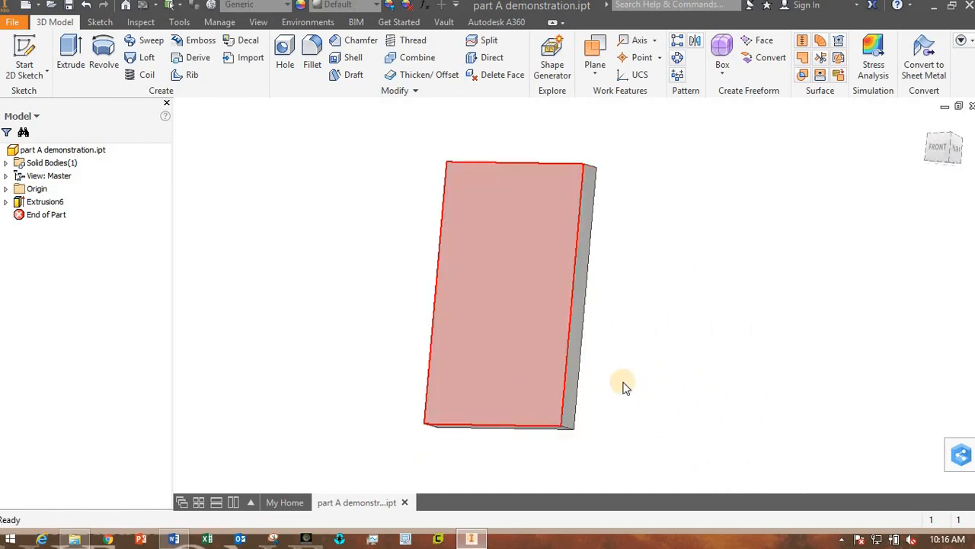
{"action": "middle_click_drag", "start_coordinate": [623, 387], "coordinate": [488, 347], "text": "shift"}
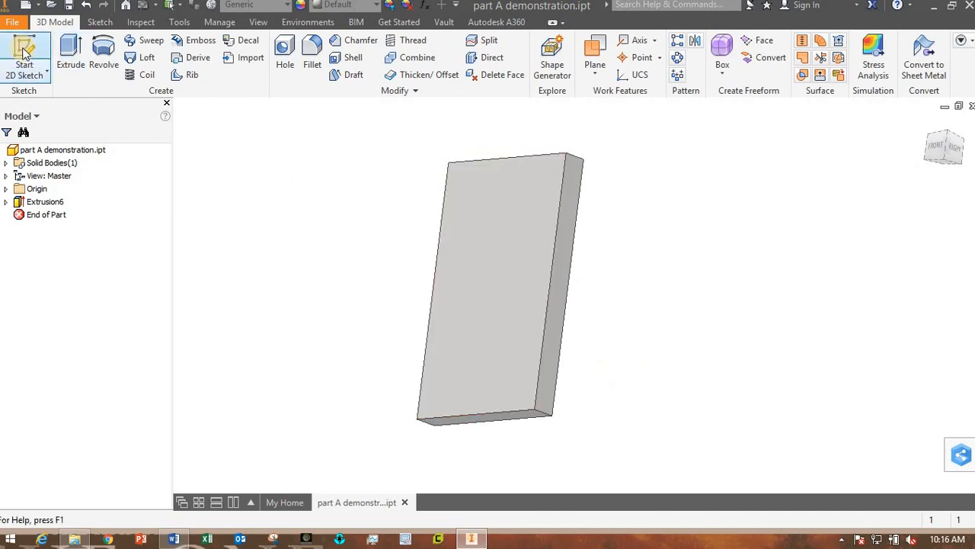
{"action": "left_click", "coordinate": [6, 162]}
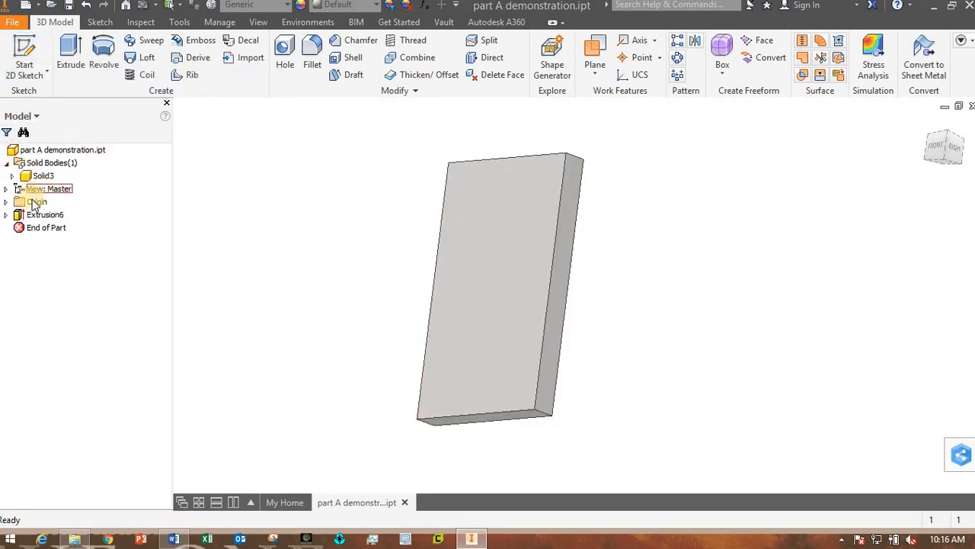
{"action": "left_click", "coordinate": [6, 201]}
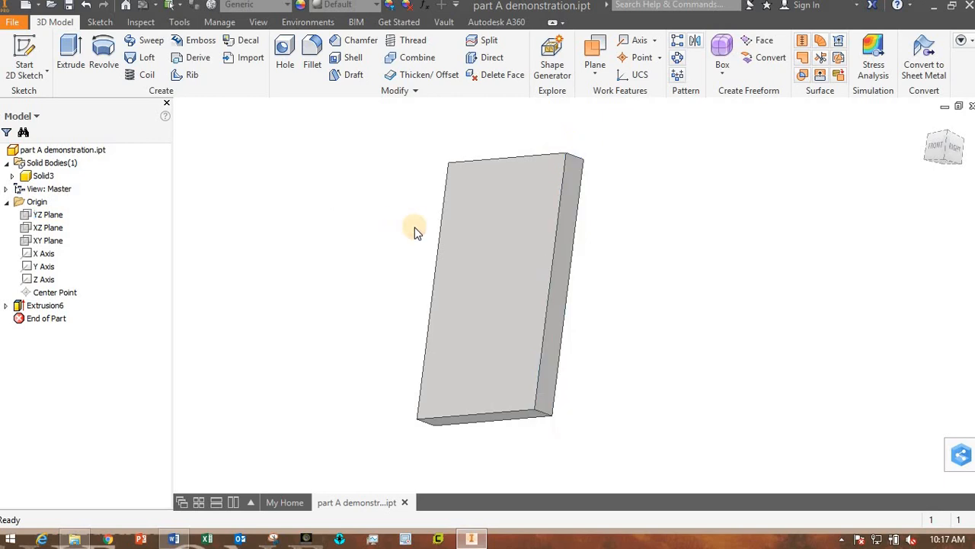
{"action": "left_click", "coordinate": [480, 333]}
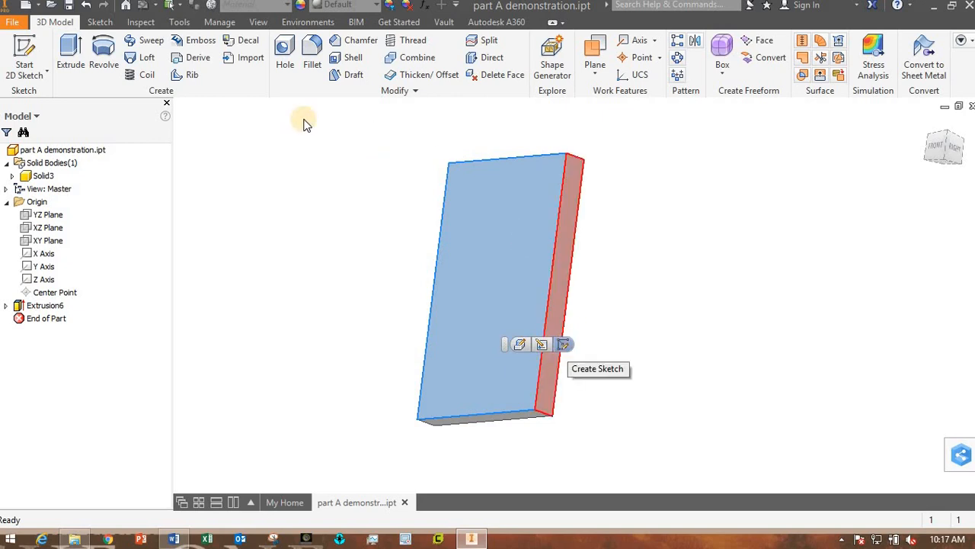
{"action": "left_click", "coordinate": [22, 47]}
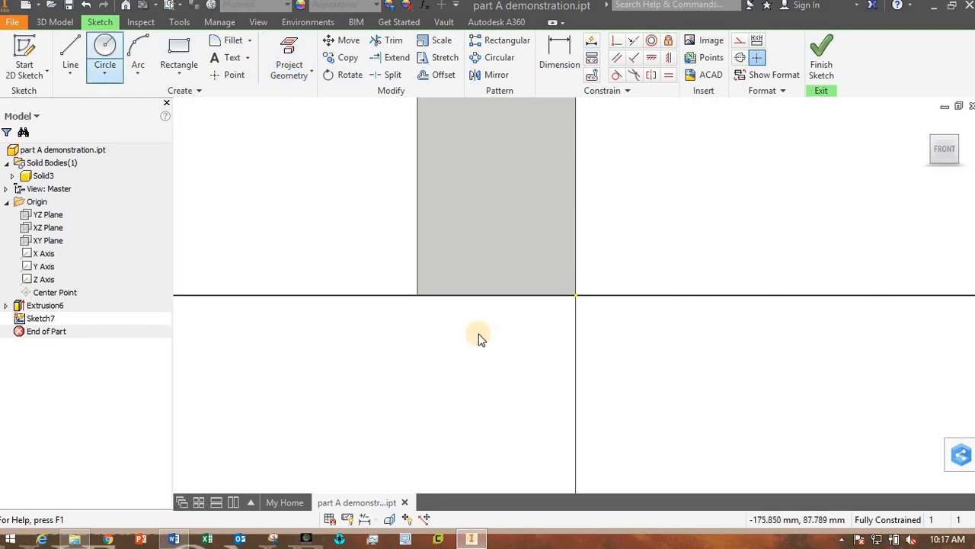
- Inspect the plate with the empty sketch at an angle, and finish the sketch without drawing anything
{"action": "mouse_move", "coordinate": [732, 389]}
{"action": "middle_mouse_down", "text": "shift"}
{"action": "mouse_move", "coordinate": [669, 375]}
{"action": "mouse_move", "coordinate": [599, 272]}
{"action": "middle_mouse_up", "text": "shift"}
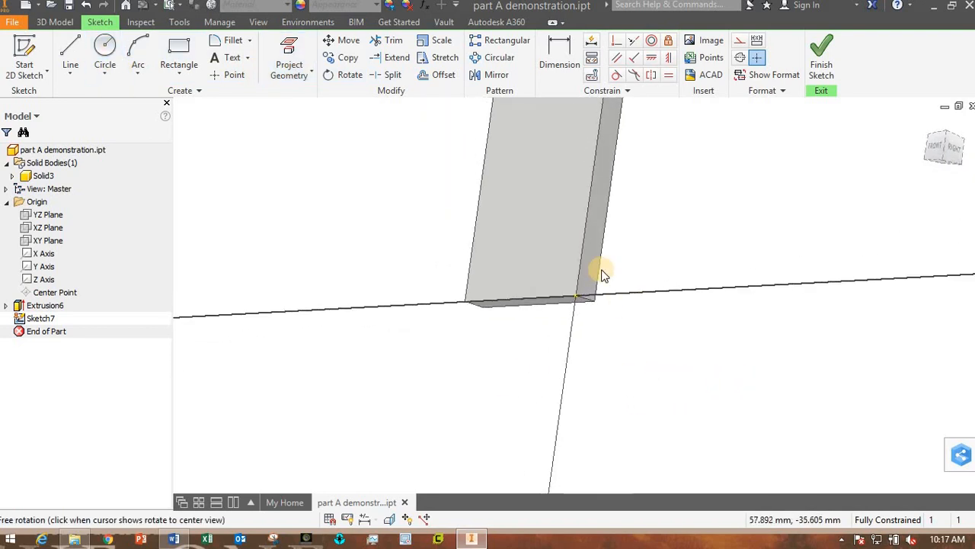
{"action": "middle_click_drag", "start_coordinate": [555, 220], "coordinate": [549, 264], "text": "shift"}
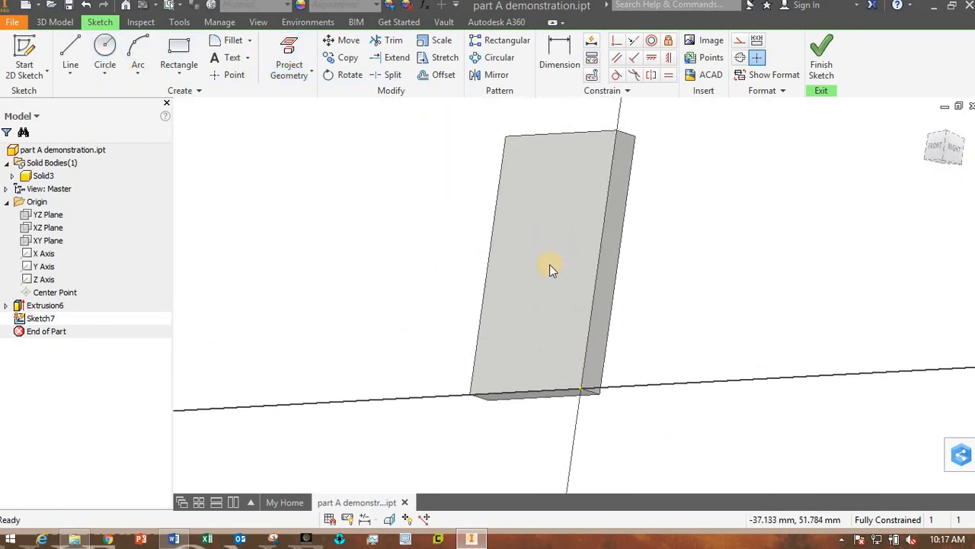
{"action": "left_click", "coordinate": [826, 71]}
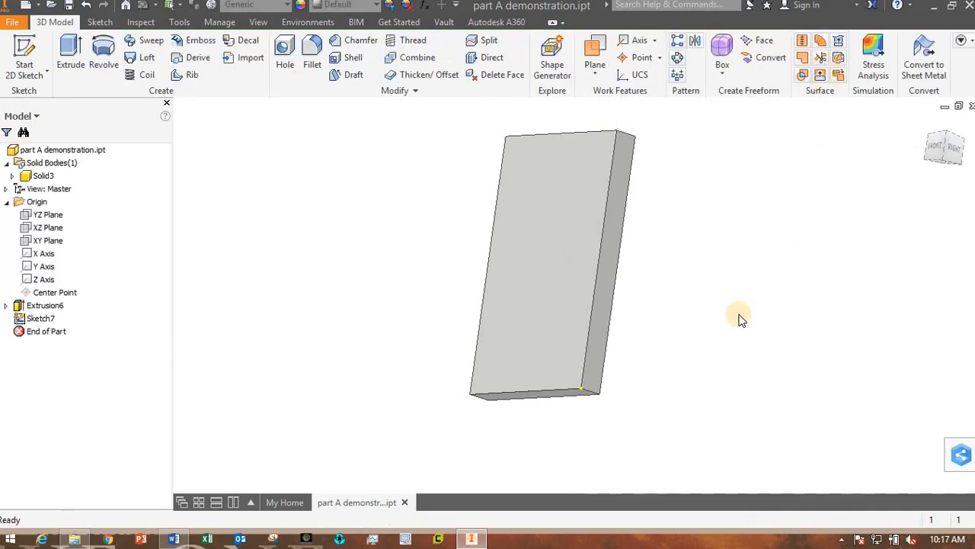
- Reopen the empty sketch on the plate's front face for editing
{"action": "mouse_move", "coordinate": [723, 327]}
{"action": "middle_mouse_down", "text": "shift"}
{"action": "mouse_move", "coordinate": [832, 390]}
{"action": "mouse_move", "coordinate": [752, 351]}
{"action": "mouse_move", "coordinate": [790, 315]}
{"action": "mouse_move", "coordinate": [915, 292]}
{"action": "mouse_move", "coordinate": [843, 294]}
{"action": "mouse_move", "coordinate": [742, 318]}
{"action": "mouse_move", "coordinate": [749, 292]}
{"action": "mouse_move", "coordinate": [721, 298]}
{"action": "middle_mouse_up", "text": "shift"}
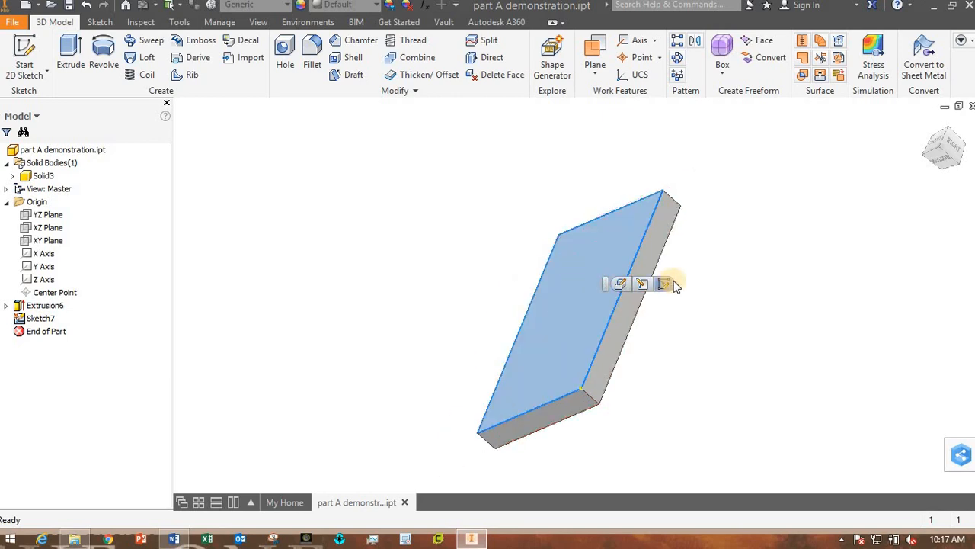
{"action": "left_click", "coordinate": [429, 295]}
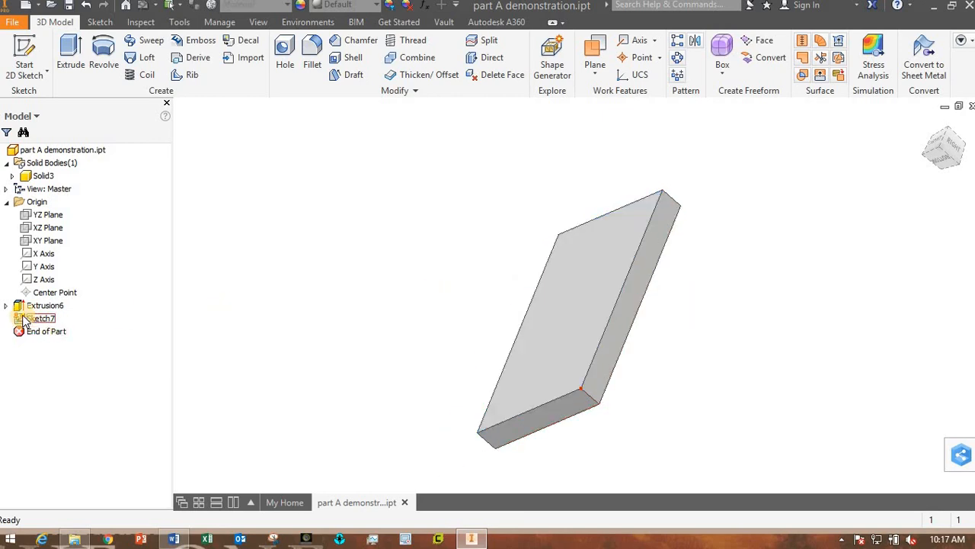
{"action": "left_click", "coordinate": [40, 320]}
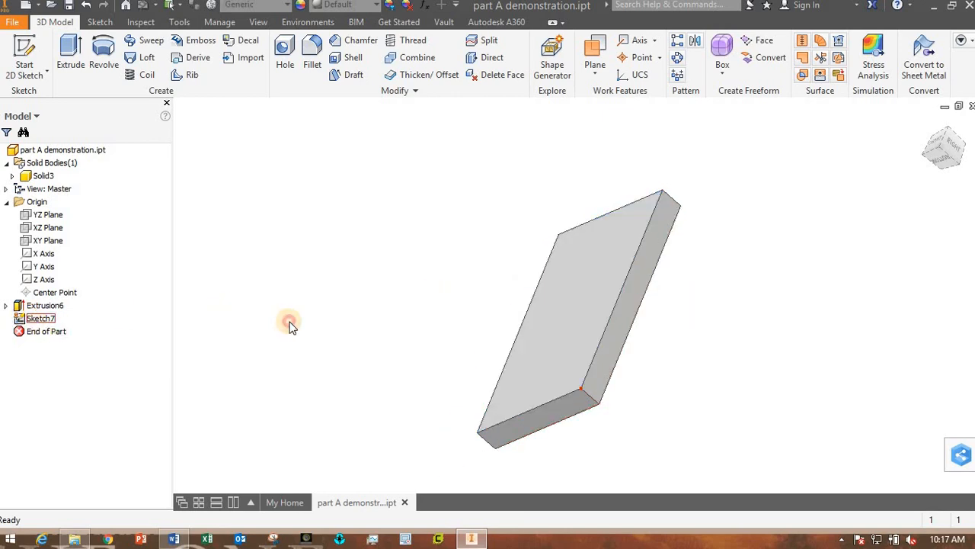
{"action": "left_click", "coordinate": [267, 338]}
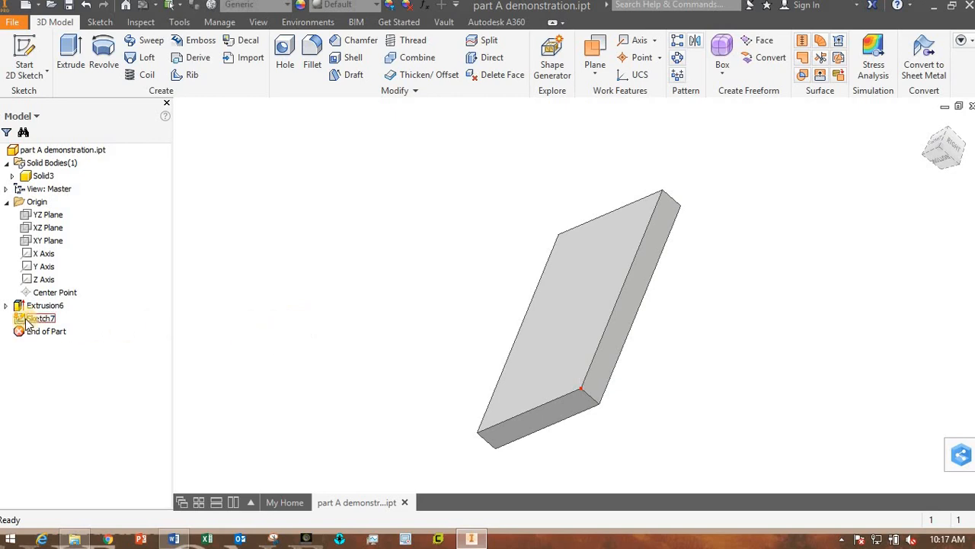
{"action": "left_click", "coordinate": [34, 319]}
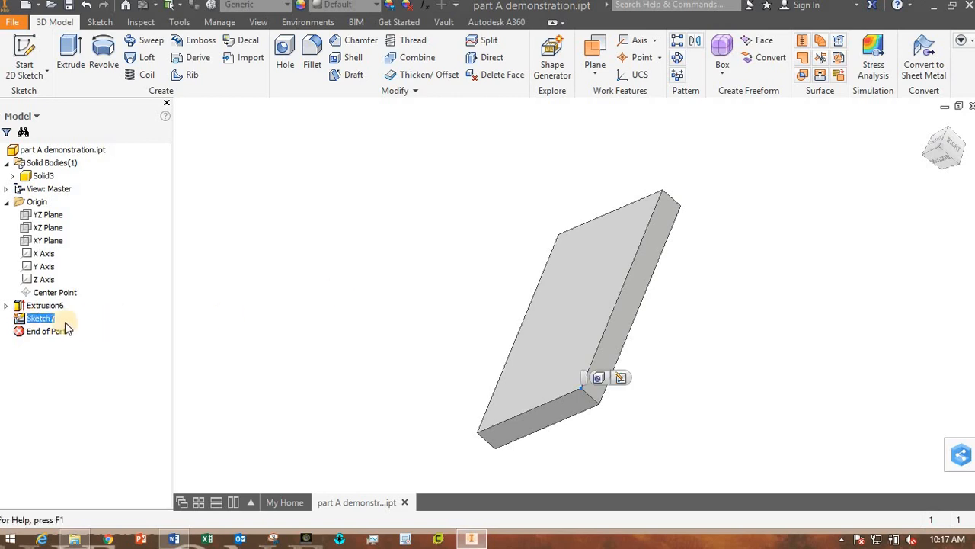
{"action": "left_click", "coordinate": [19, 331]}
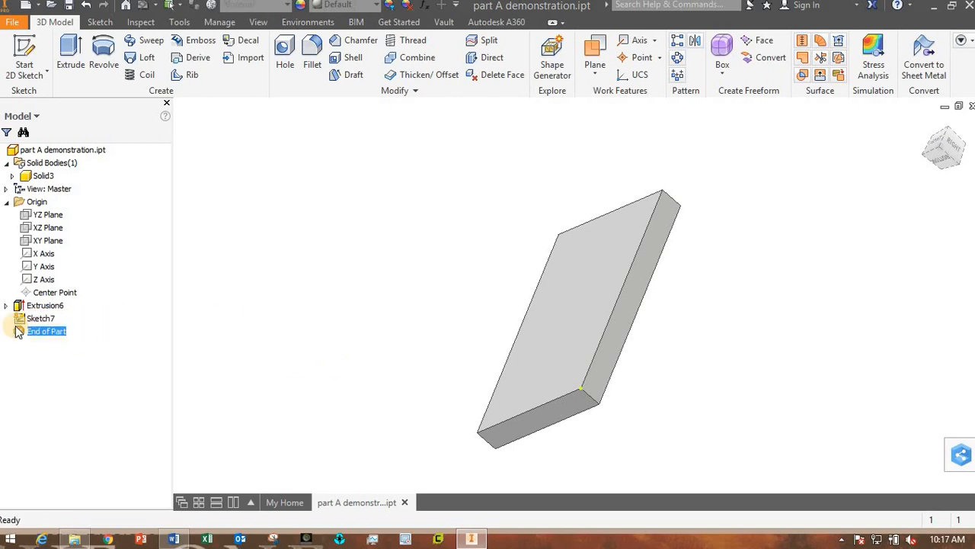
{"action": "double_click", "coordinate": [23, 319]}
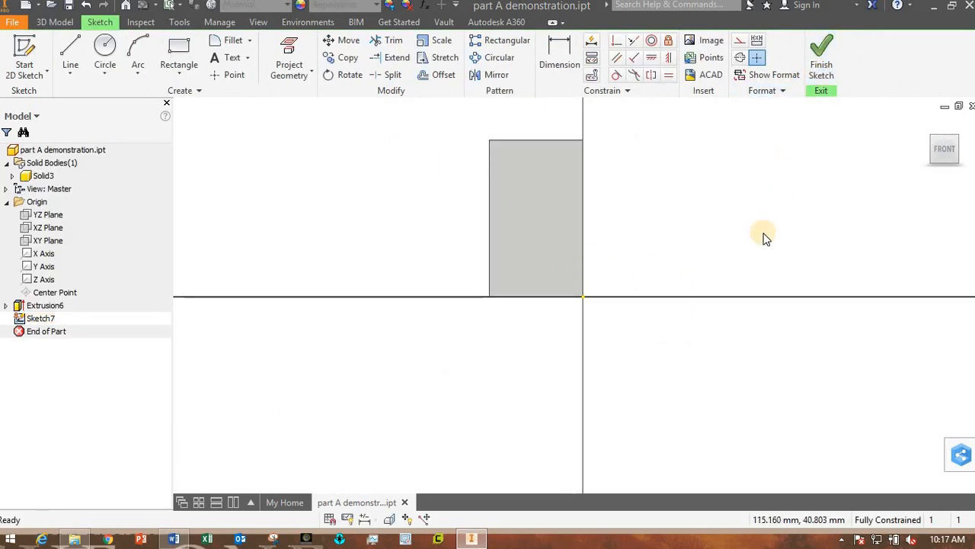
- Sketch a rectangle about 60 by 43 mm from the origin corner of the plate to its opposite long edge
{"action": "left_click", "coordinate": [178, 55]}
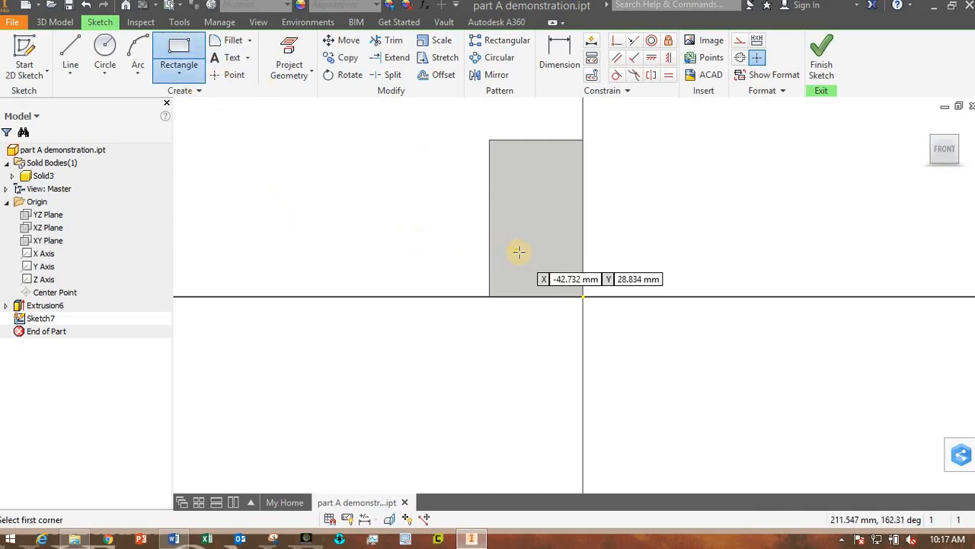
{"action": "left_click", "coordinate": [582, 296]}
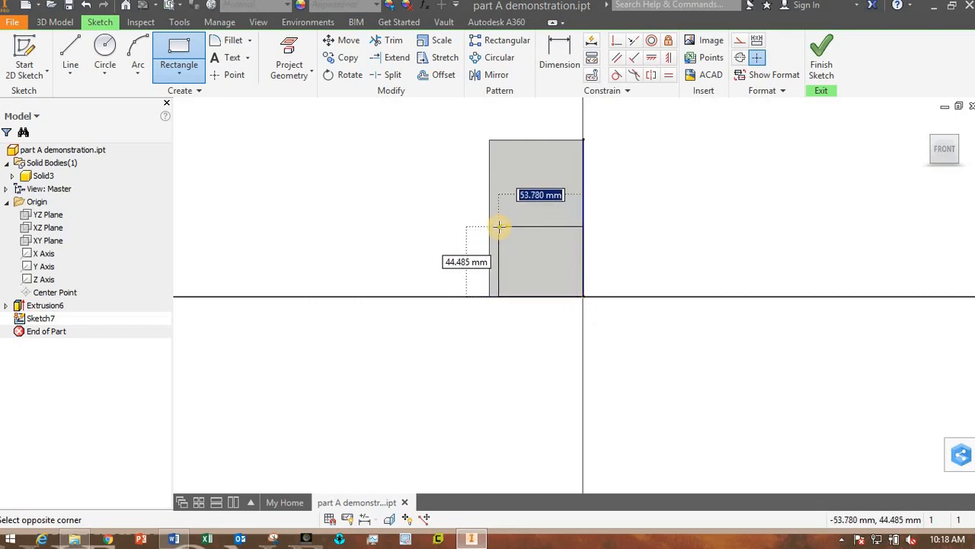
{"action": "scroll", "coordinate": [498, 226], "scroll_direction": "up", "scroll_amount": 2}
{"action": "scroll", "coordinate": [498, 227], "scroll_direction": "up", "scroll_amount": 2}
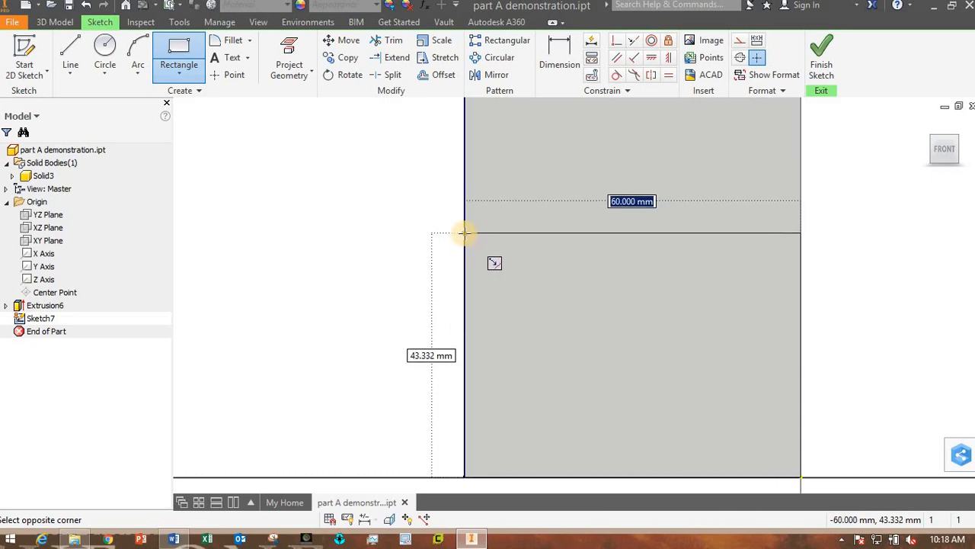
{"action": "left_click", "coordinate": [464, 232]}
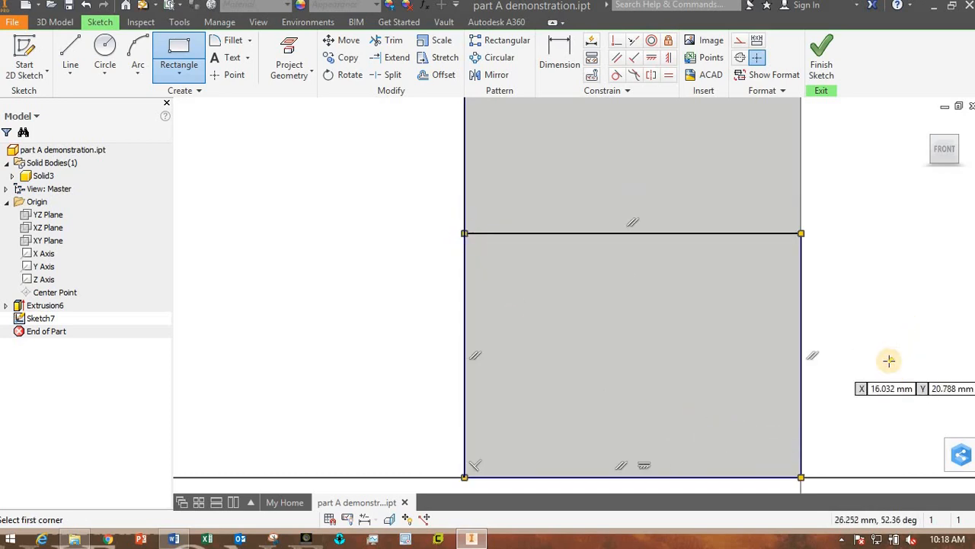
{"action": "key", "text": "Escape"}
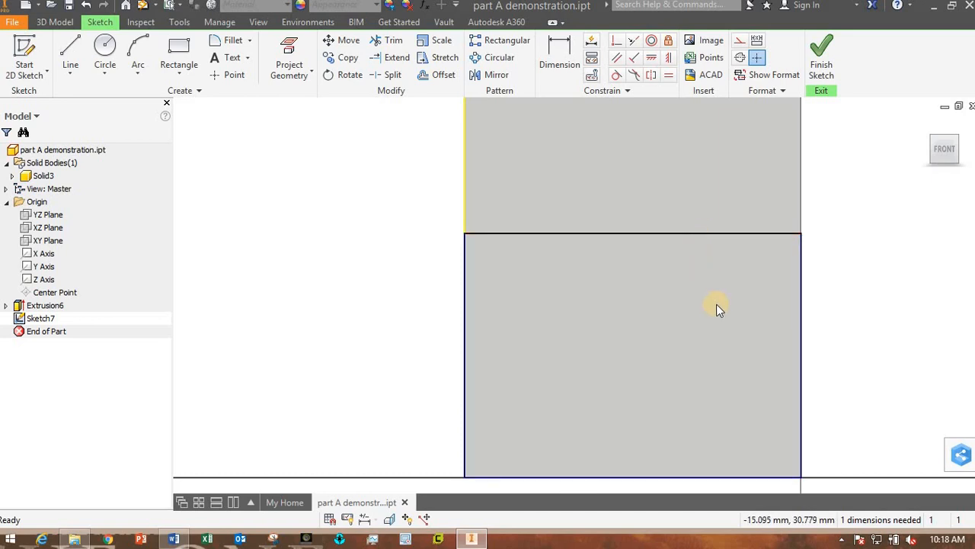
- Pull the rectangle's upper edge downward to test its freedom, and check the projected long edge of the plate
{"action": "left_click_drag", "start_coordinate": [724, 236], "coordinate": [646, 370]}
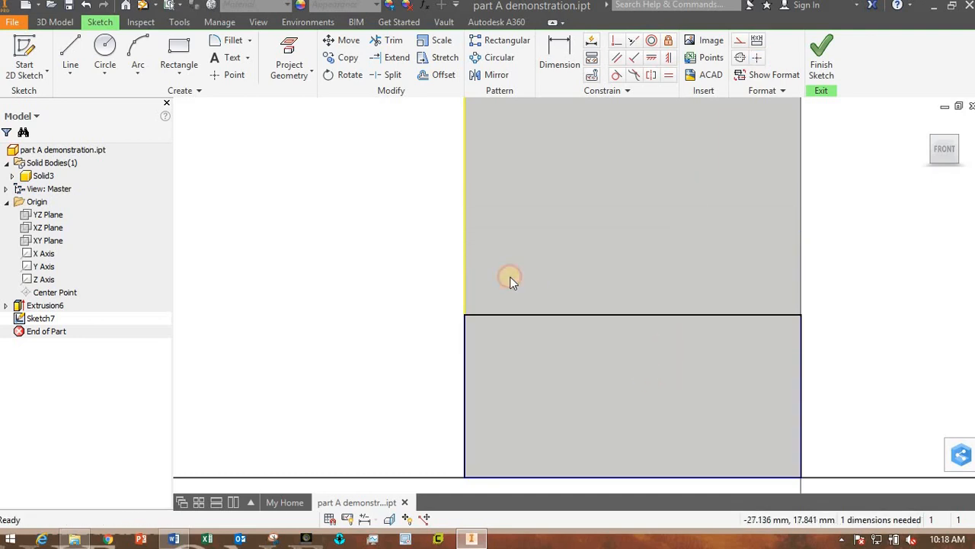
{"action": "left_click", "coordinate": [462, 271]}
{"action": "mouse_move", "coordinate": [449, 399]}
{"action": "left_mouse_down"}
{"action": "mouse_move", "coordinate": [498, 401]}
{"action": "mouse_move", "coordinate": [467, 393]}
{"action": "mouse_move", "coordinate": [492, 376]}
{"action": "left_mouse_up"}
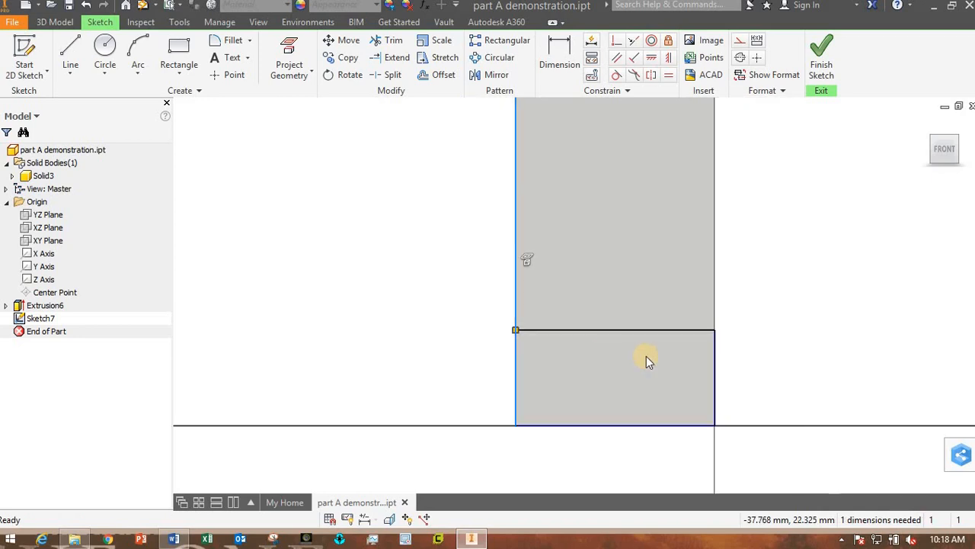
{"action": "scroll", "coordinate": [589, 351], "scroll_direction": "down", "scroll_amount": 2}
{"action": "middle_click_drag", "start_coordinate": [812, 340], "coordinate": [656, 354], "text": "shift"}
{"action": "left_click_drag", "start_coordinate": [657, 354], "coordinate": [654, 326]}
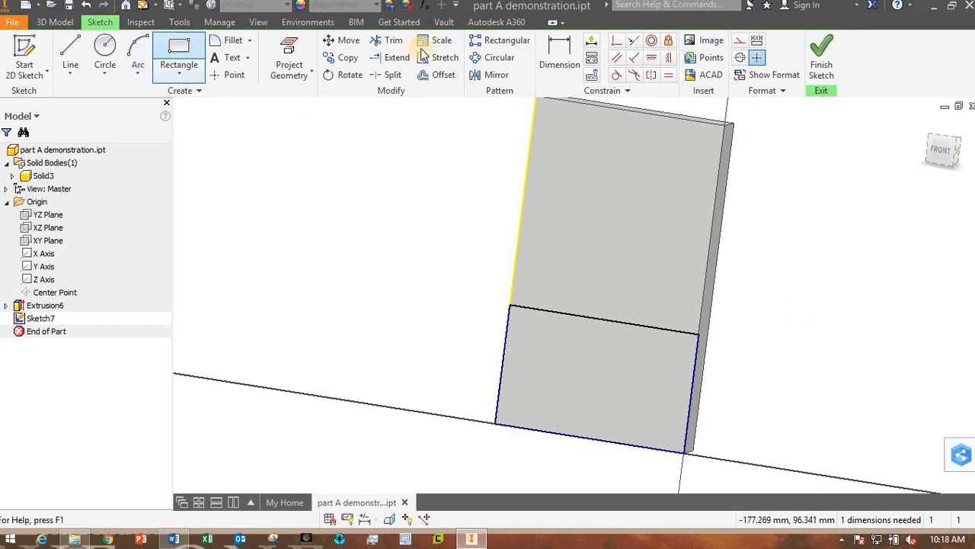
- Dimension the rectangle's height along the plate's long edge as 35 mm and finish the sketch
{"action": "left_click", "coordinate": [561, 49]}
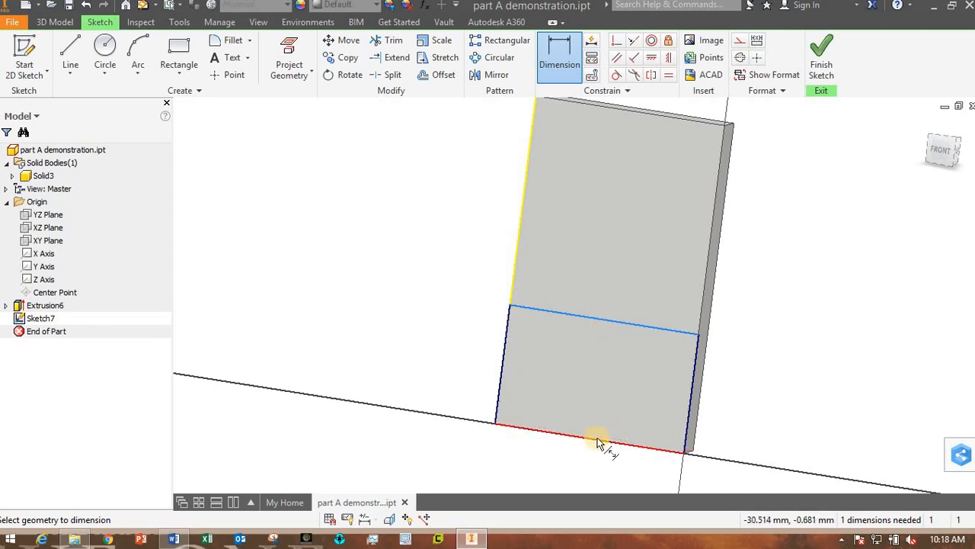
{"action": "left_click", "coordinate": [500, 381]}
{"action": "left_click", "coordinate": [440, 361]}
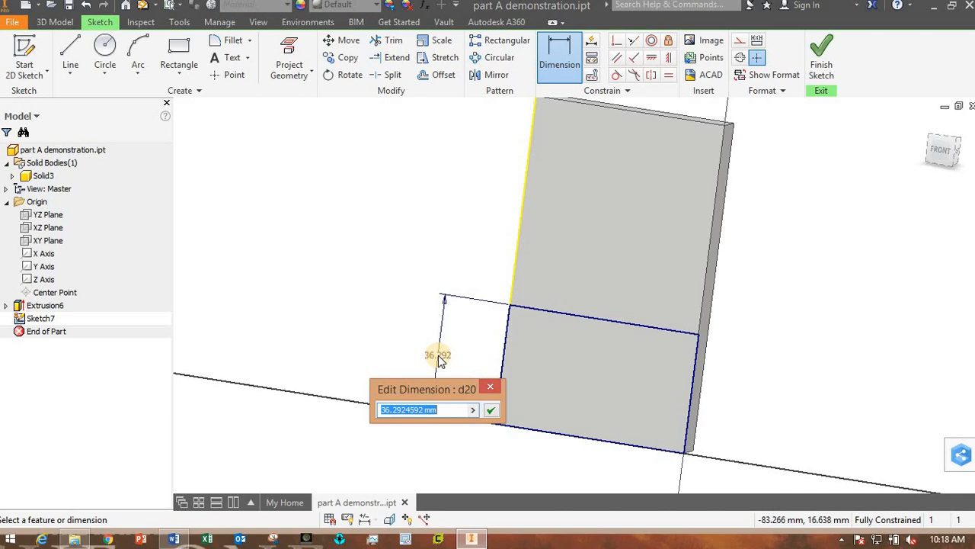
{"action": "type", "text": "35"}
{"action": "key", "text": "Return"}
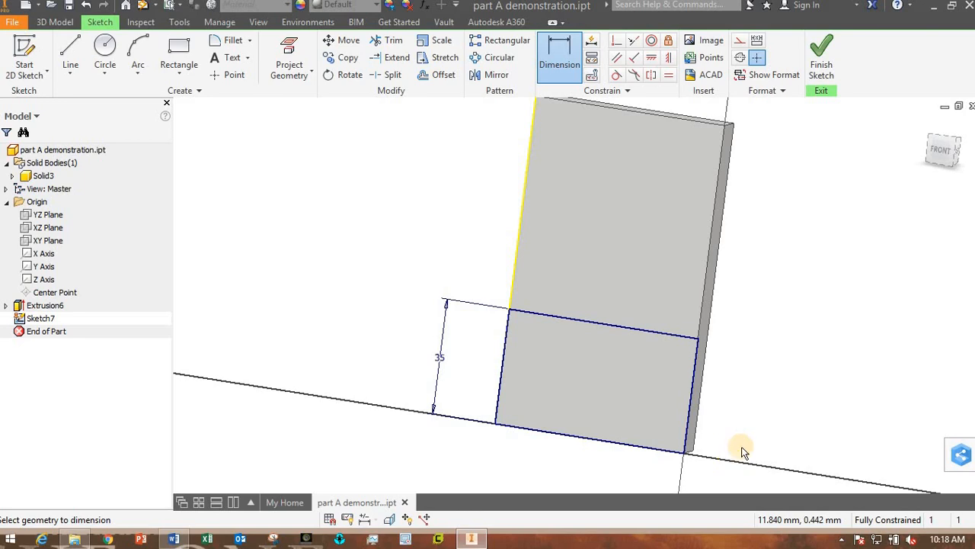
{"action": "left_click", "coordinate": [821, 65]}
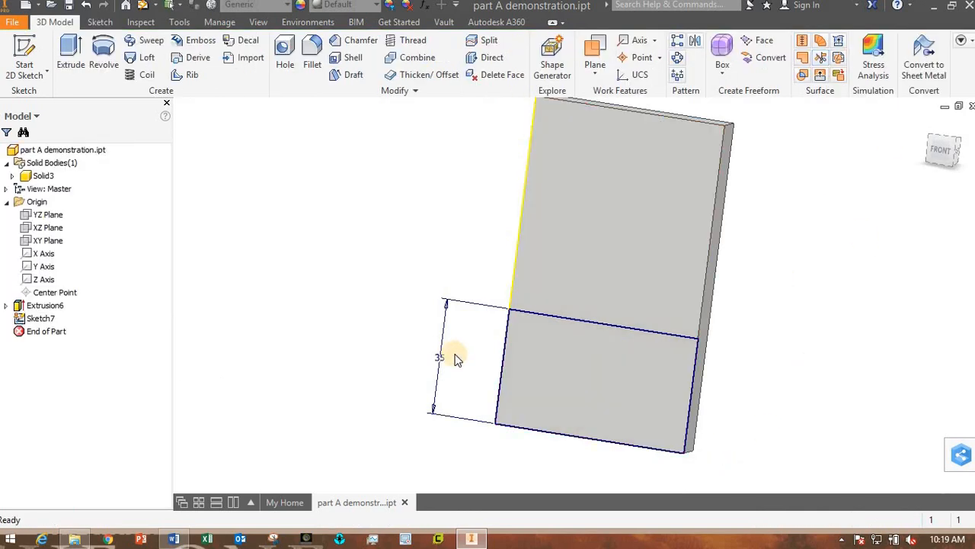
- Extrude the rectangle outward from the plate's front face as a join, using the parameter thickness as the distance
{"action": "left_click", "coordinate": [70, 61]}
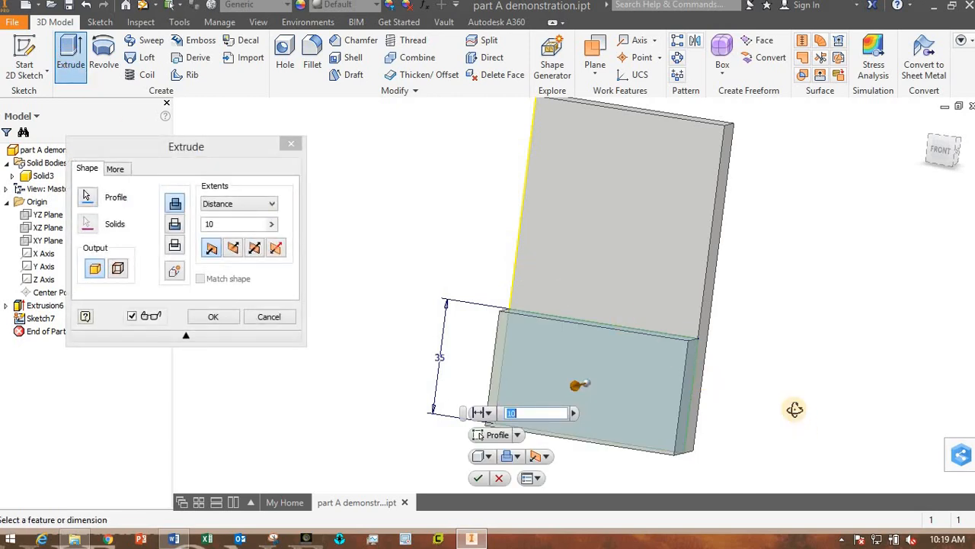
{"action": "middle_click_drag", "start_coordinate": [794, 410], "coordinate": [739, 428], "text": "shift"}
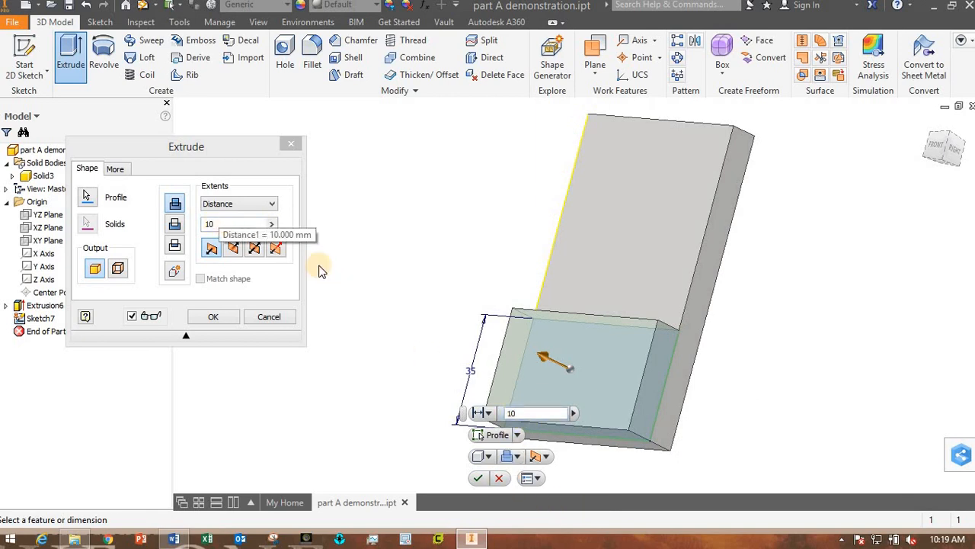
{"action": "left_click_drag", "start_coordinate": [546, 355], "coordinate": [526, 348]}
{"action": "left_click", "coordinate": [250, 224]}
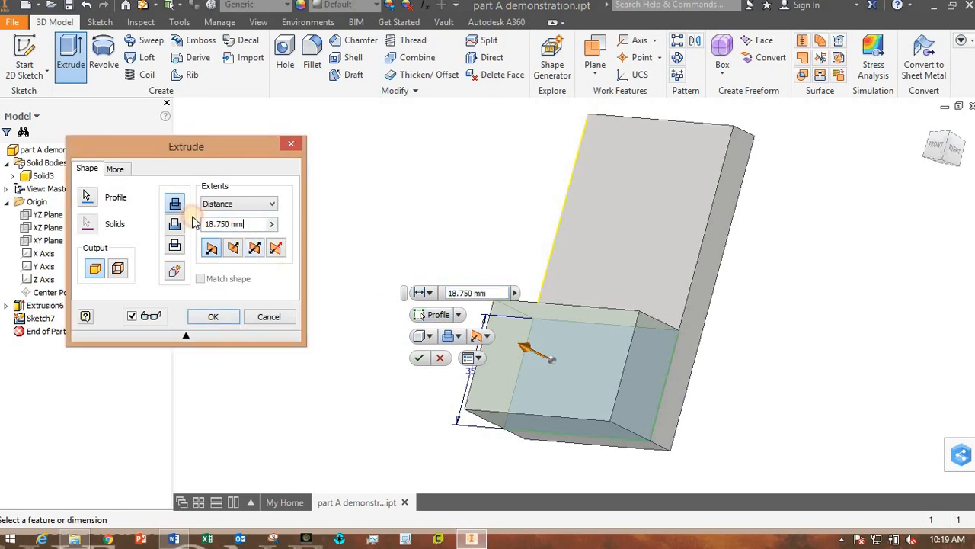
{"action": "type", "text": "10"}
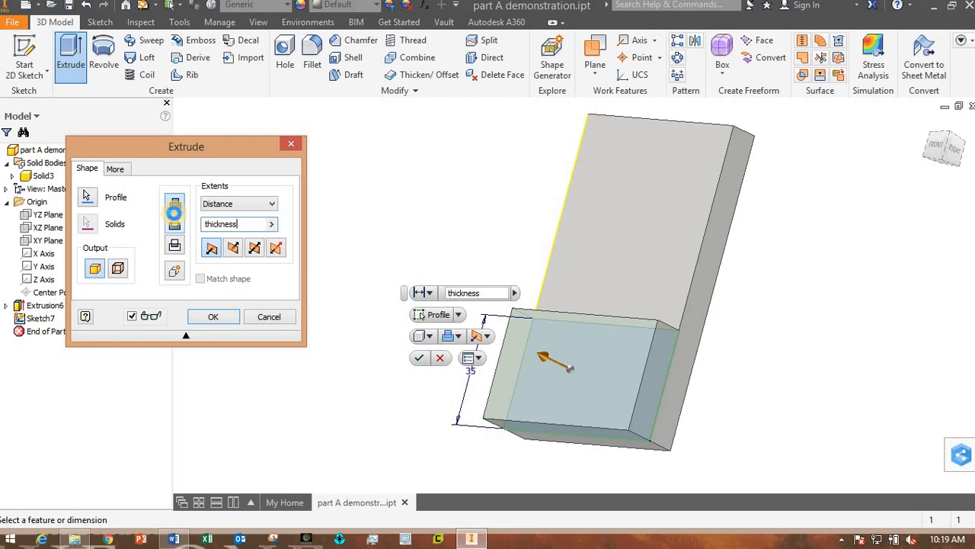
{"action": "key", "text": "Return"}
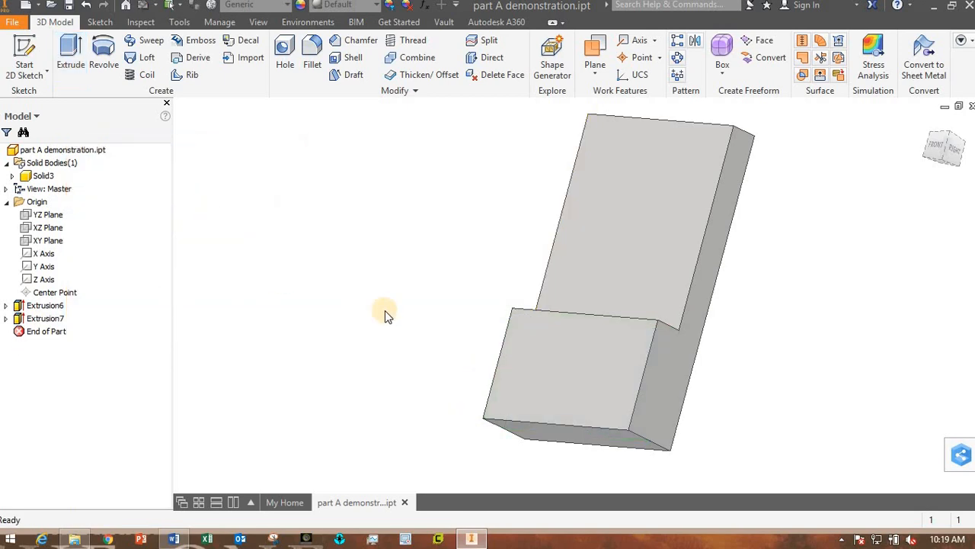
- Set the thickness model parameter to 20 mm to test that the plate and the raised block change together
{"action": "middle_click_drag", "start_coordinate": [467, 327], "coordinate": [361, 276], "text": "shift"}
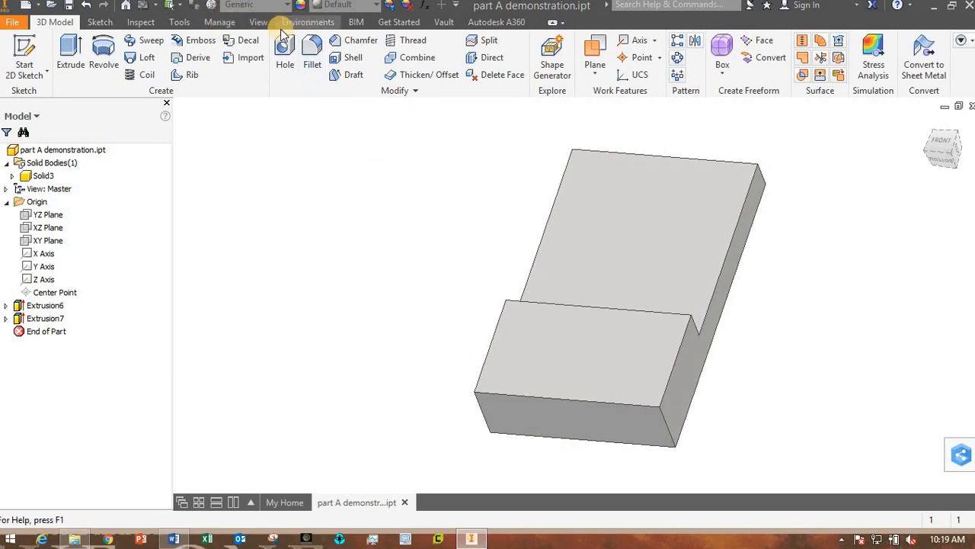
{"action": "left_click", "coordinate": [217, 24]}
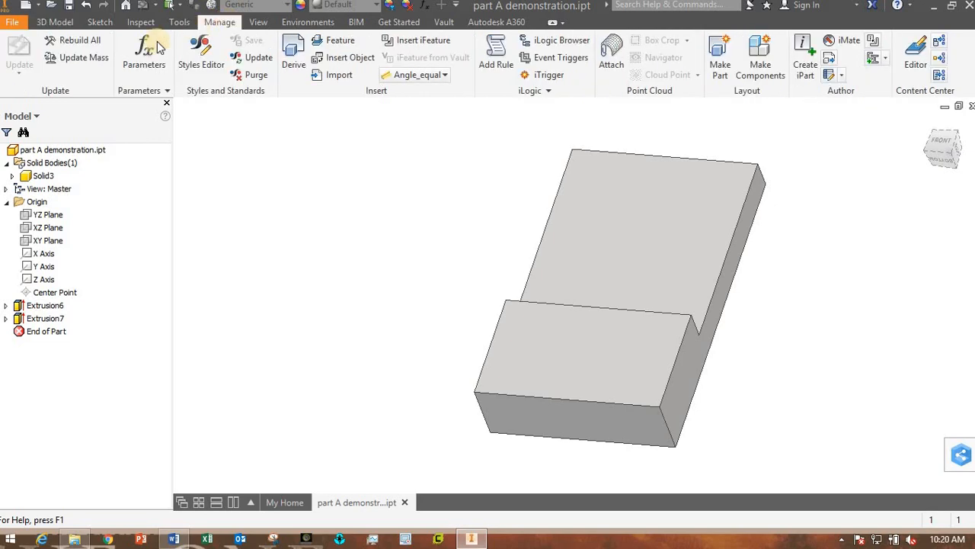
{"action": "left_click", "coordinate": [149, 63]}
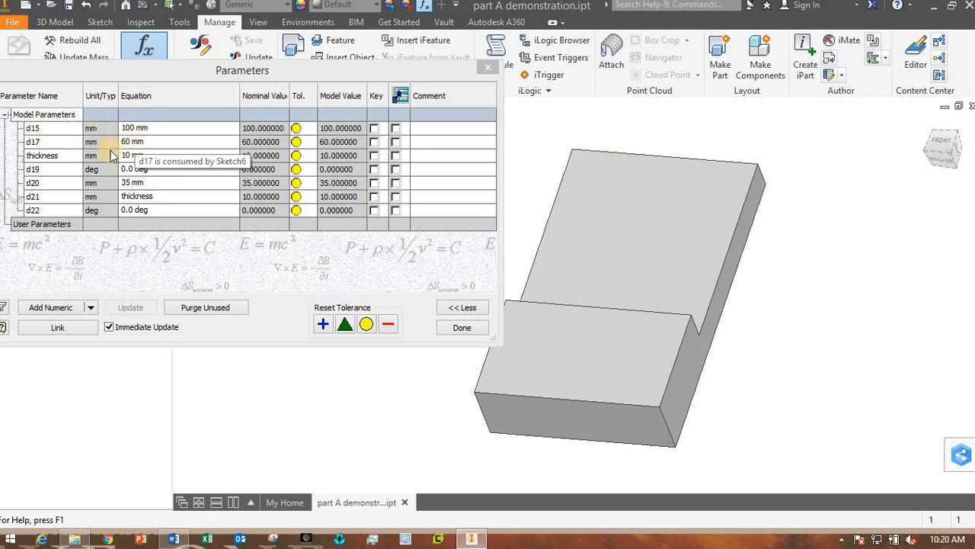
{"action": "left_click", "coordinate": [61, 156]}
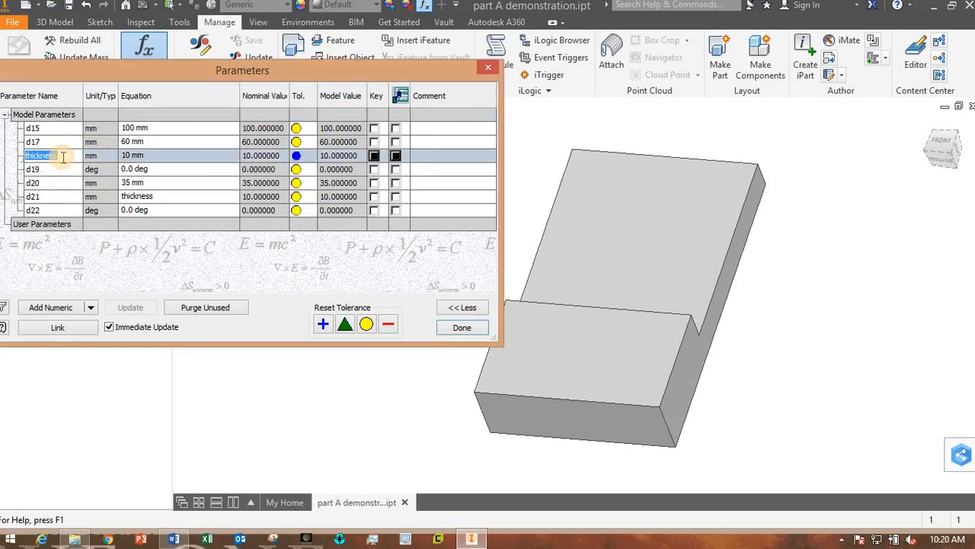
{"action": "left_click", "coordinate": [154, 156]}
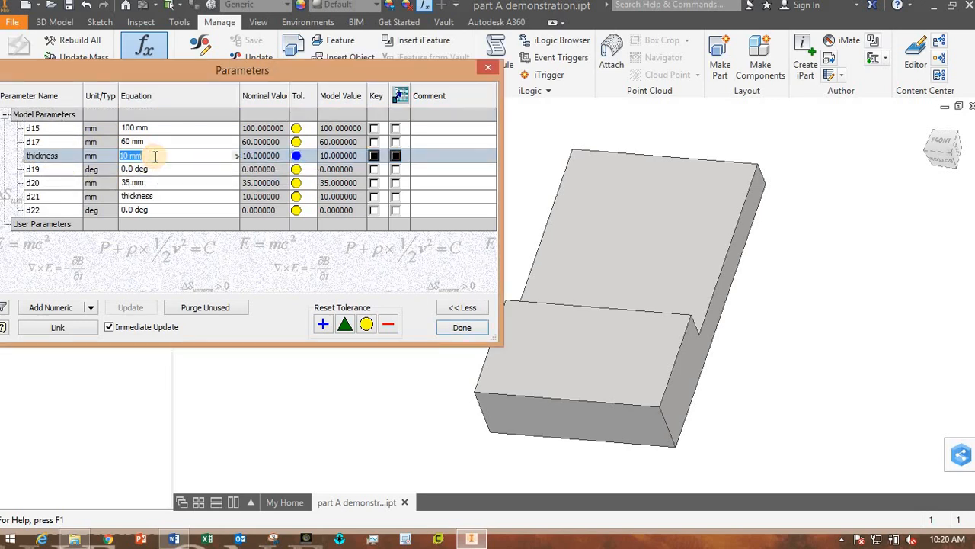
{"action": "middle_click_drag", "start_coordinate": [778, 377], "coordinate": [899, 381]}
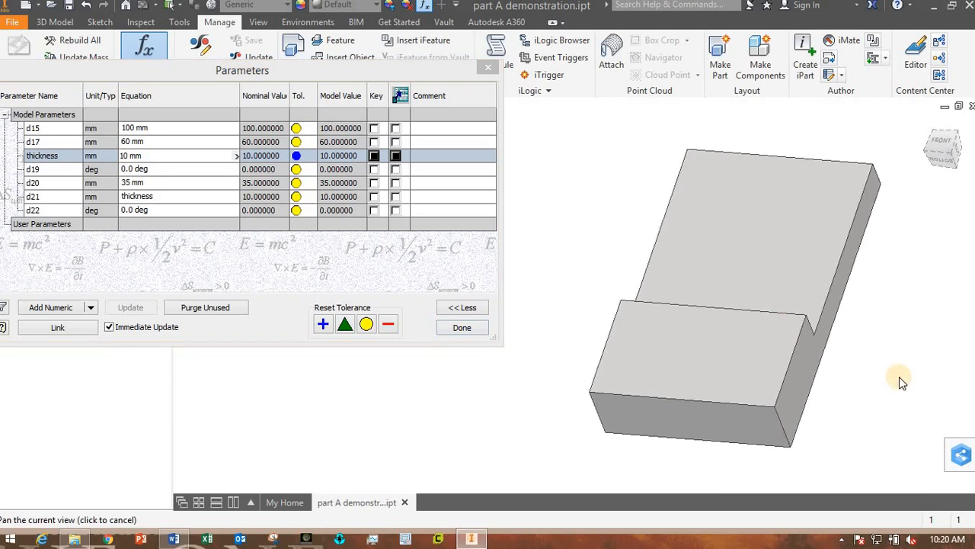
{"action": "middle_click_drag", "start_coordinate": [863, 409], "coordinate": [911, 393], "text": "shift"}
{"action": "middle_click", "coordinate": [751, 388]}
{"action": "middle_click", "coordinate": [750, 389]}
{"action": "left_click", "coordinate": [156, 156]}
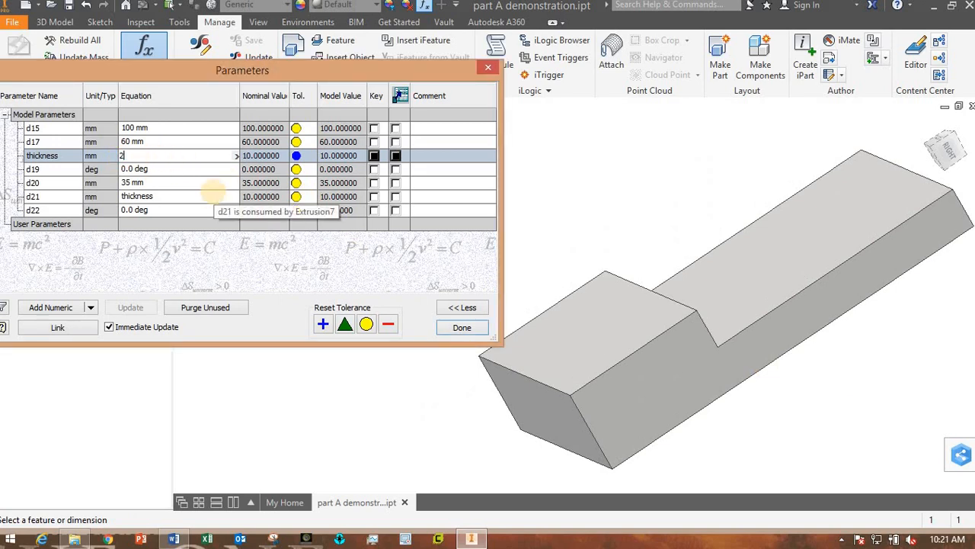
{"action": "type", "text": "20"}
{"action": "key", "text": "Return"}
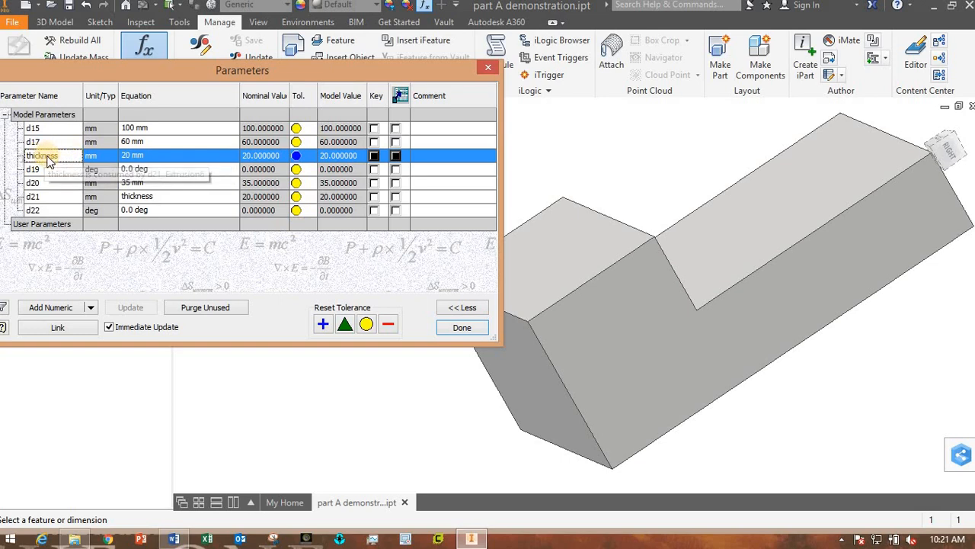
- Set the thickness parameter to 10 mm and close the parameters table
{"action": "left_click", "coordinate": [165, 157]}
{"action": "left_click", "coordinate": [108, 155]}
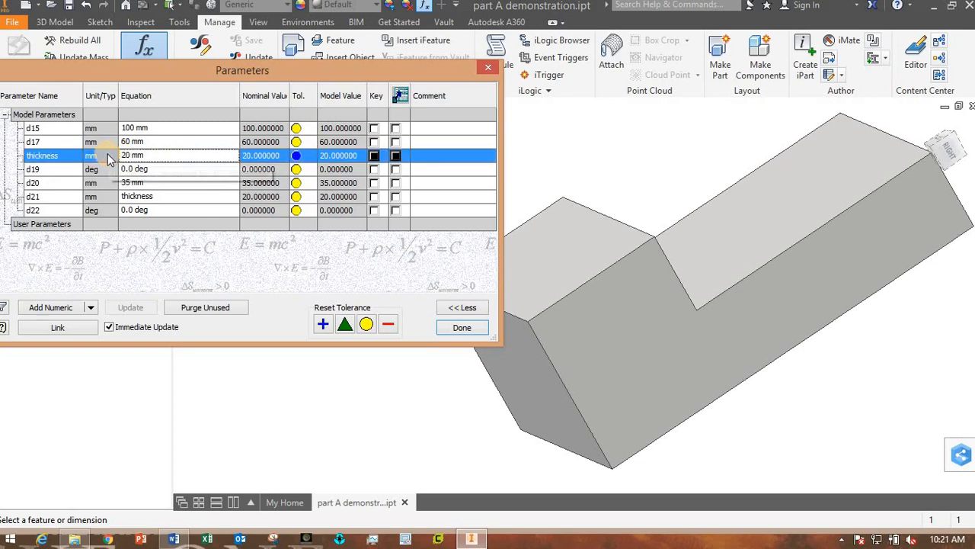
{"action": "left_click", "coordinate": [183, 154]}
{"action": "type", "text": "10"}
{"action": "key", "text": "Return"}
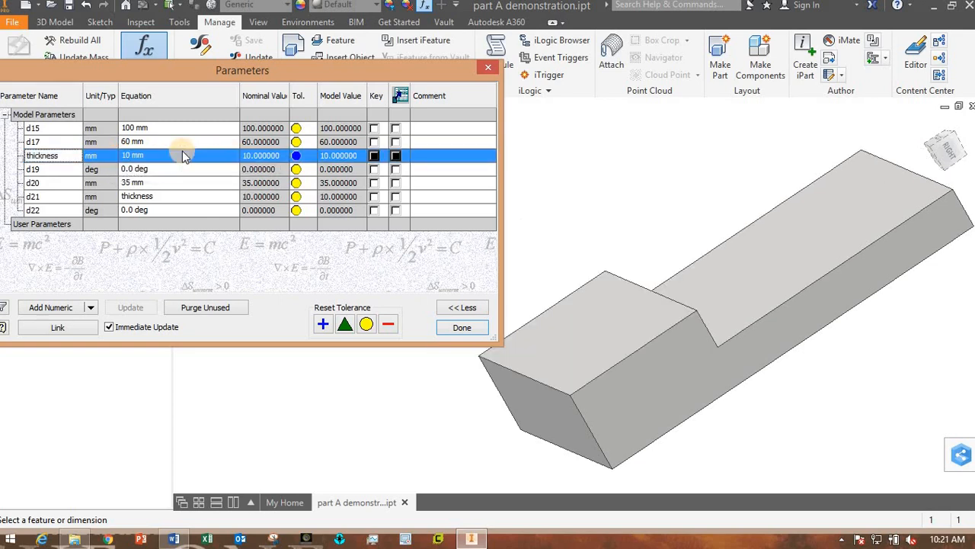
{"action": "left_click", "coordinate": [814, 304]}
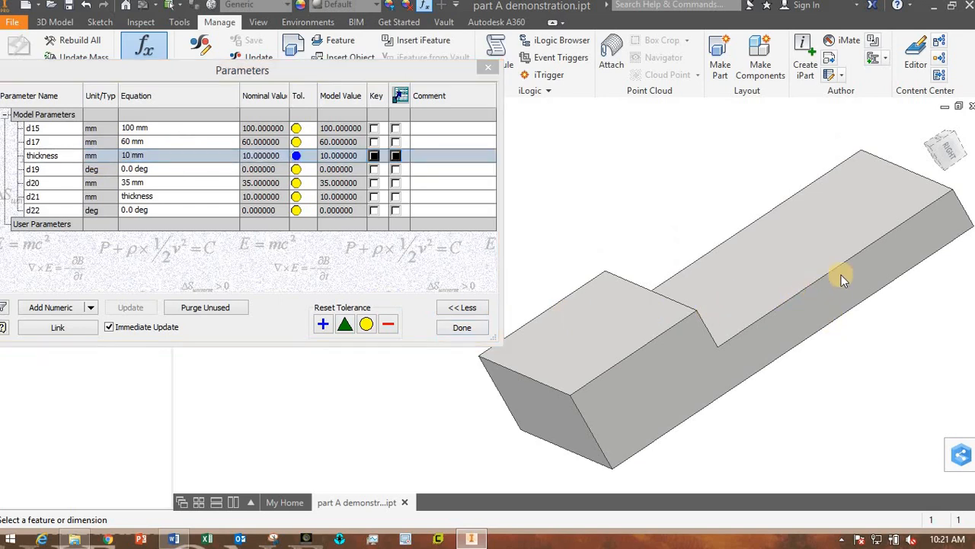
{"action": "left_click", "coordinate": [462, 327]}
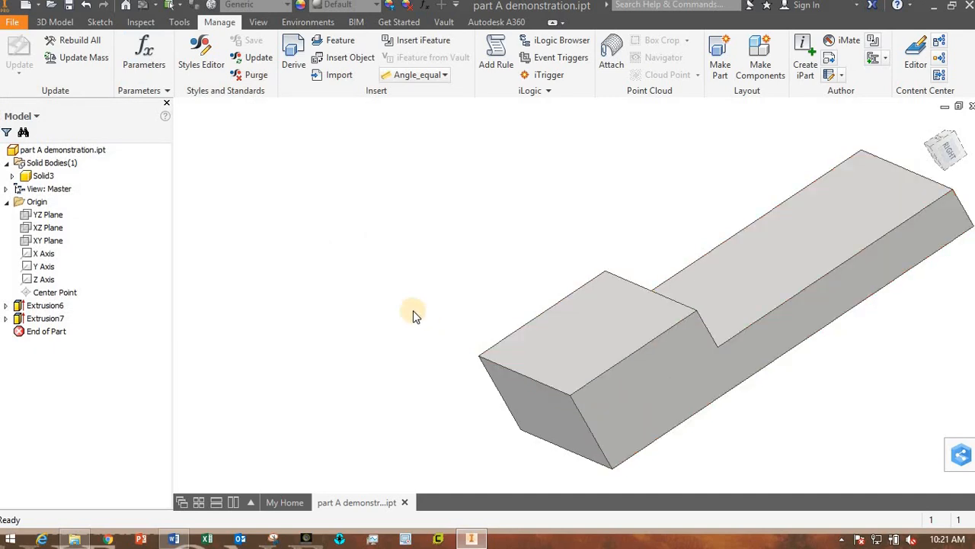
- Collapse the Origin folder and examine the stepped part's front, side and back faces from several angles
{"action": "middle_click_drag", "start_coordinate": [372, 319], "coordinate": [433, 408], "text": "shift"}
{"action": "left_click_drag", "start_coordinate": [480, 450], "coordinate": [542, 385]}
{"action": "middle_click_drag", "start_coordinate": [543, 385], "coordinate": [427, 353], "text": "shift"}
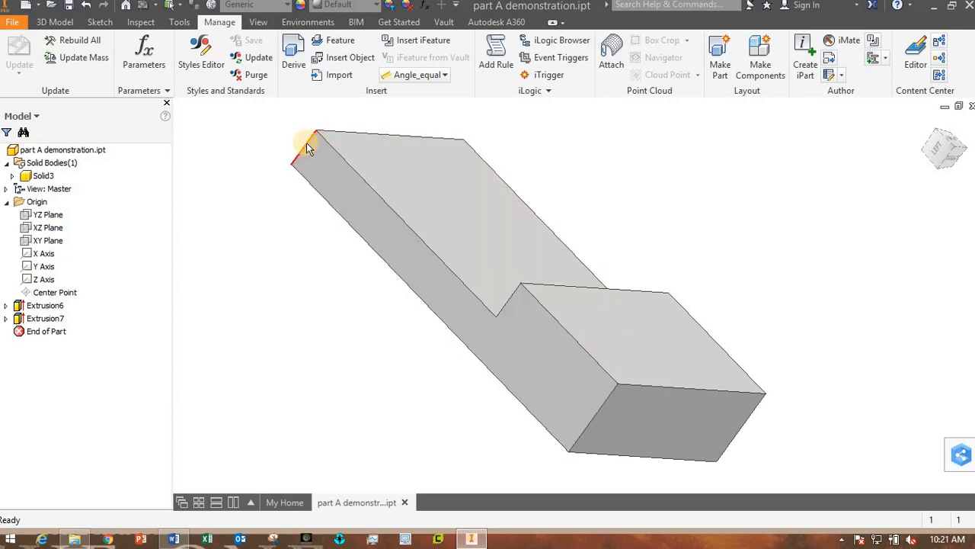
{"action": "left_click", "coordinate": [7, 202]}
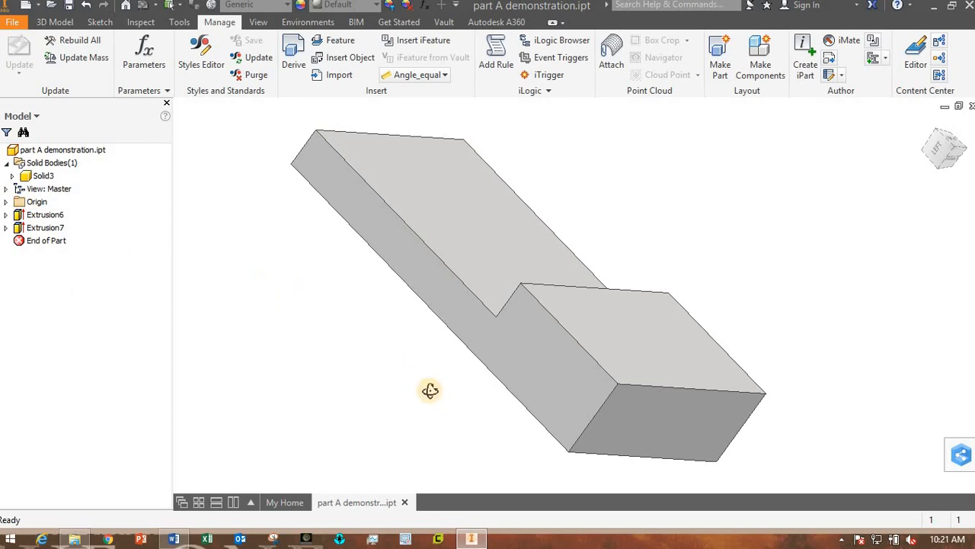
{"action": "left_click_drag", "start_coordinate": [429, 390], "coordinate": [326, 339]}
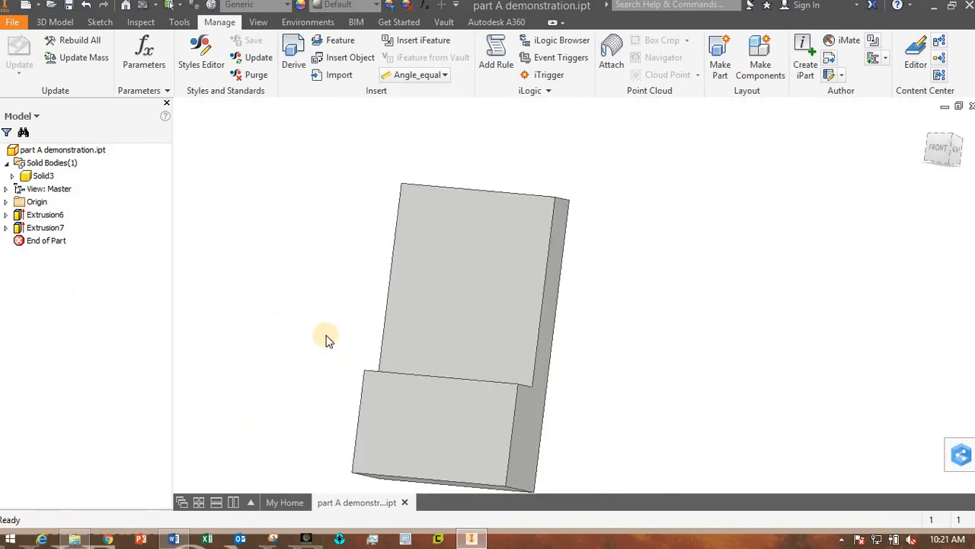
{"action": "scroll", "coordinate": [326, 339], "scroll_direction": "down", "scroll_amount": 2}
{"action": "scroll", "coordinate": [327, 339], "scroll_direction": "up", "scroll_amount": 4}
{"action": "middle_click_drag", "start_coordinate": [342, 333], "coordinate": [320, 303], "text": "shift"}
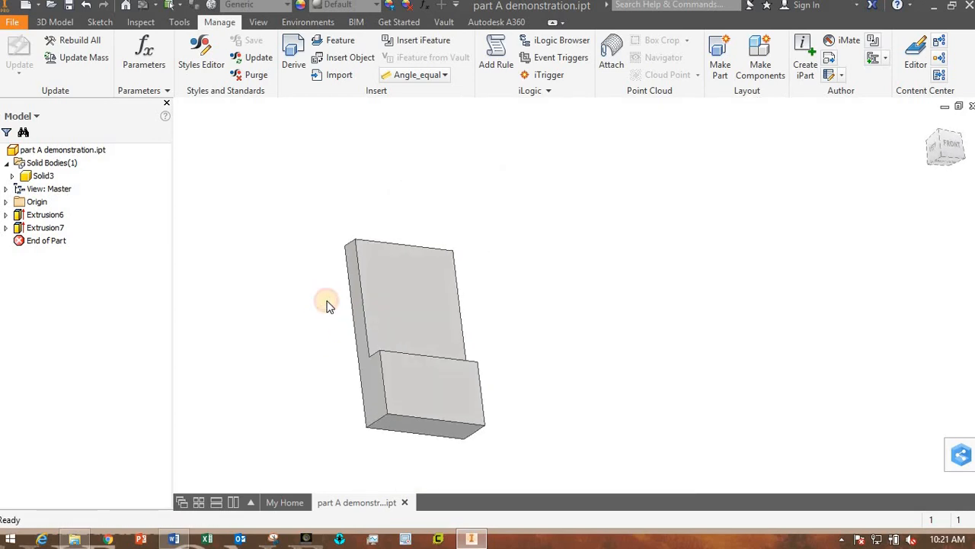
{"action": "left_click", "coordinate": [392, 283]}
{"action": "middle_click_drag", "start_coordinate": [302, 322], "coordinate": [429, 287], "text": "shift"}
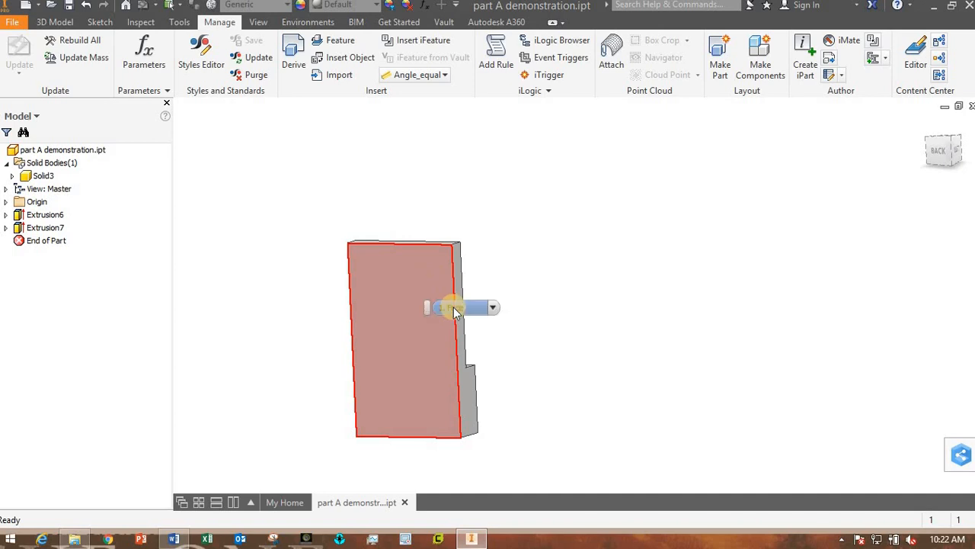
{"action": "scroll", "coordinate": [676, 372], "scroll_direction": "down", "scroll_amount": 1}
{"action": "middle_click_drag", "start_coordinate": [615, 361], "coordinate": [581, 344], "text": "shift"}
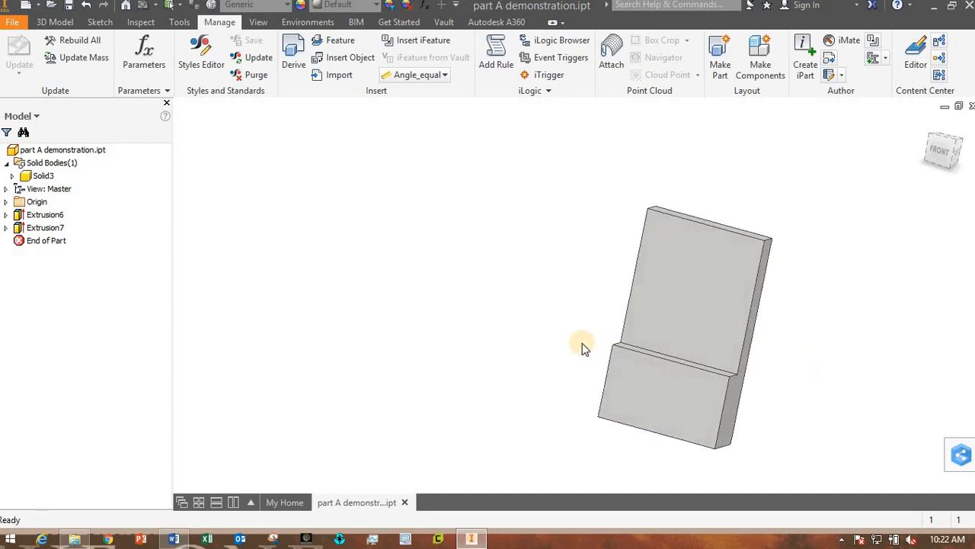
- Start a sketch on the plate's exposed front face above the raised block and draw a small circle near its upper-left corner
{"action": "left_click", "coordinate": [692, 279]}
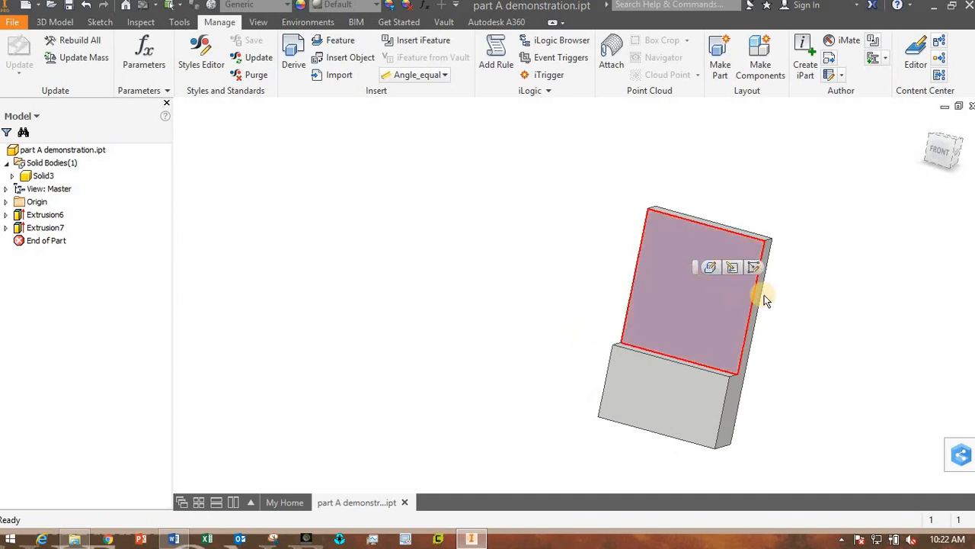
{"action": "left_click", "coordinate": [753, 267]}
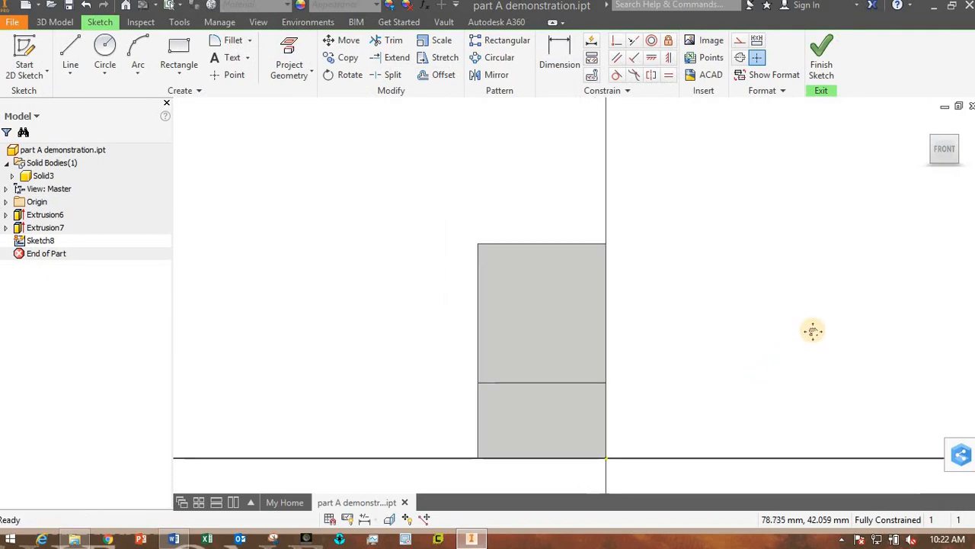
{"action": "left_click", "coordinate": [101, 46]}
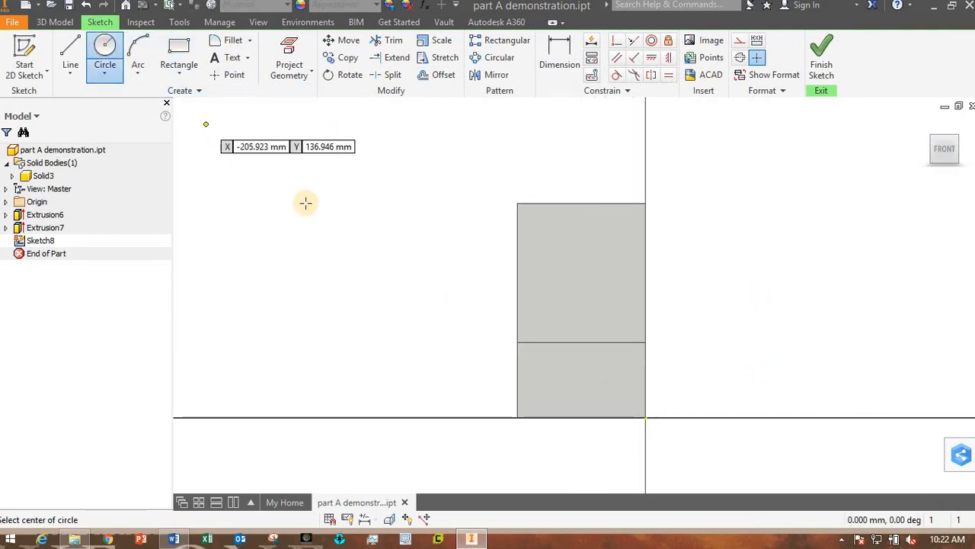
{"action": "left_click", "coordinate": [558, 246]}
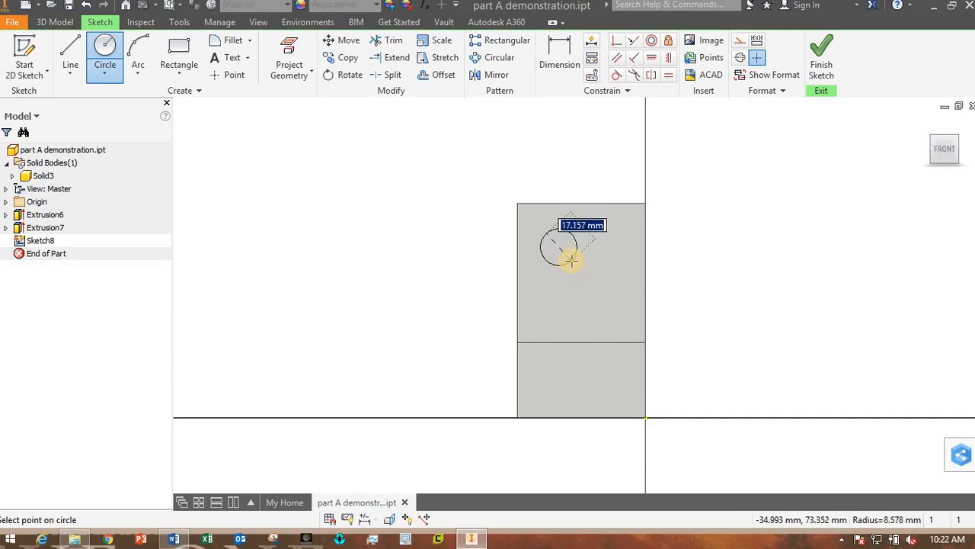
{"action": "left_click", "coordinate": [571, 260]}
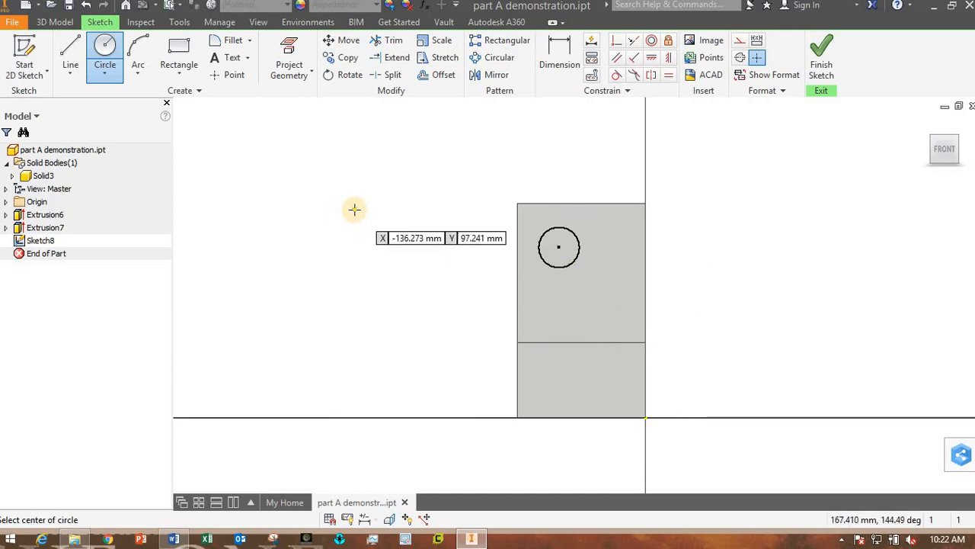
{"action": "left_click", "coordinate": [106, 57]}
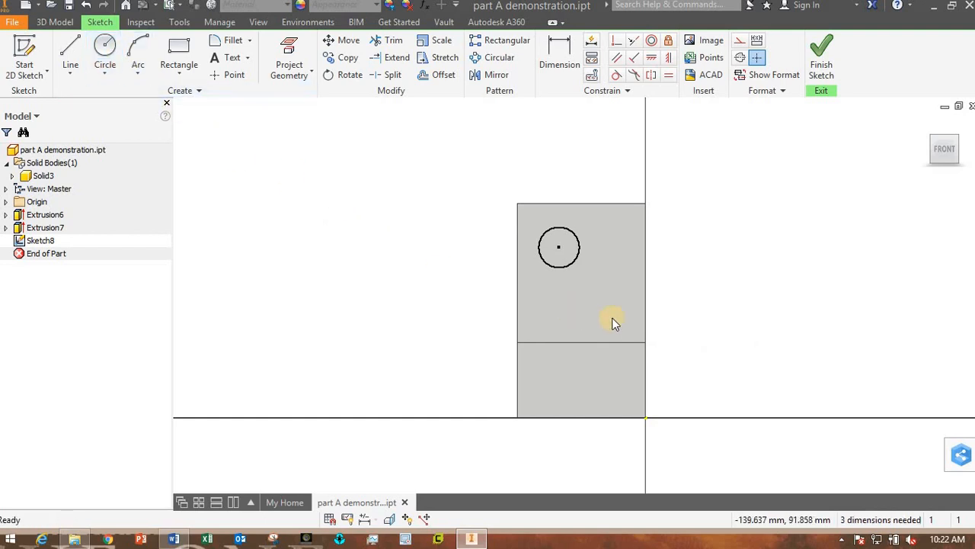
- Freely move and resize the sketched circle on the upright face to about 14 mm in diameter
{"action": "scroll", "coordinate": [563, 263], "scroll_direction": "down", "scroll_amount": 3}
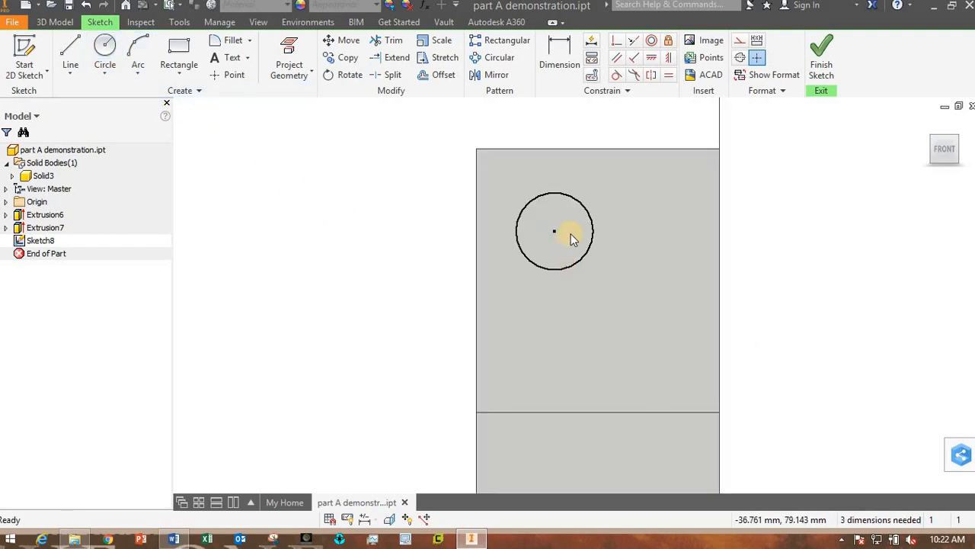
{"action": "scroll", "coordinate": [571, 234], "scroll_direction": "down", "scroll_amount": 3}
{"action": "scroll", "coordinate": [571, 240], "scroll_direction": "up", "scroll_amount": 3}
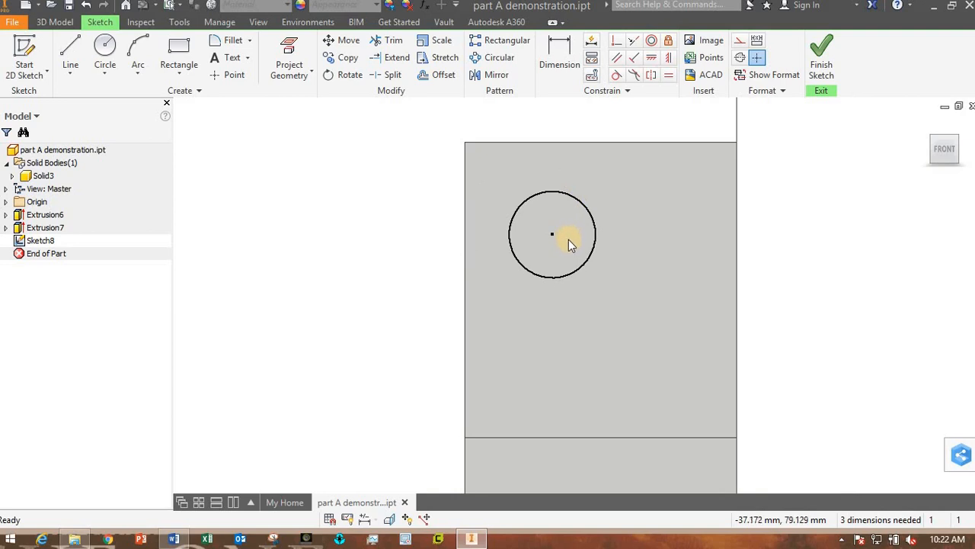
{"action": "mouse_move", "coordinate": [582, 229]}
{"action": "left_mouse_down"}
{"action": "mouse_move", "coordinate": [571, 230]}
{"action": "mouse_move", "coordinate": [612, 218]}
{"action": "mouse_move", "coordinate": [575, 237]}
{"action": "mouse_move", "coordinate": [592, 233]}
{"action": "mouse_move", "coordinate": [579, 234]}
{"action": "mouse_move", "coordinate": [584, 272]}
{"action": "mouse_move", "coordinate": [514, 222]}
{"action": "mouse_move", "coordinate": [557, 209]}
{"action": "mouse_move", "coordinate": [592, 217]}
{"action": "mouse_move", "coordinate": [529, 224]}
{"action": "mouse_move", "coordinate": [564, 233]}
{"action": "mouse_move", "coordinate": [552, 235]}
{"action": "mouse_move", "coordinate": [568, 250]}
{"action": "mouse_move", "coordinate": [566, 236]}
{"action": "left_mouse_up"}
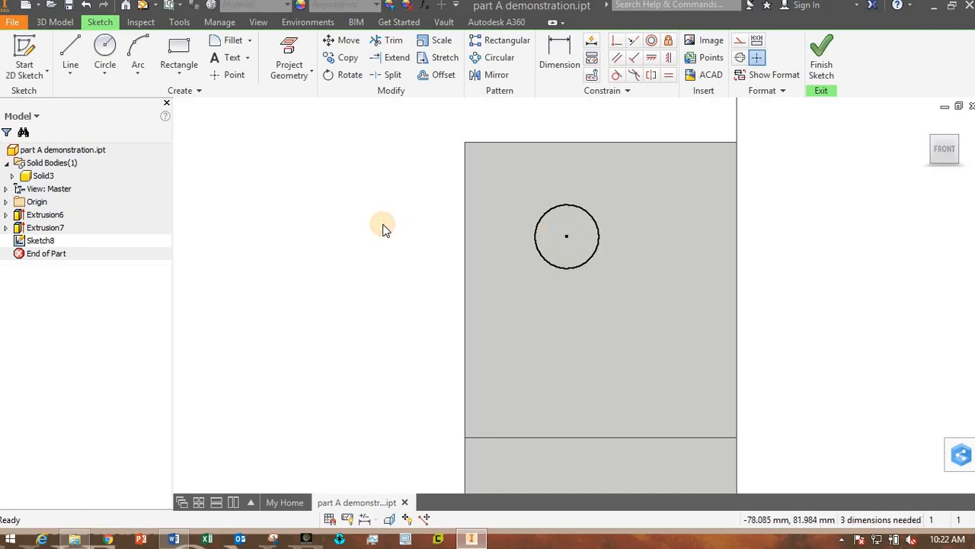
- Dimension the circle's centre 20 mm below the upper edge of the face
{"action": "left_click", "coordinate": [560, 63]}
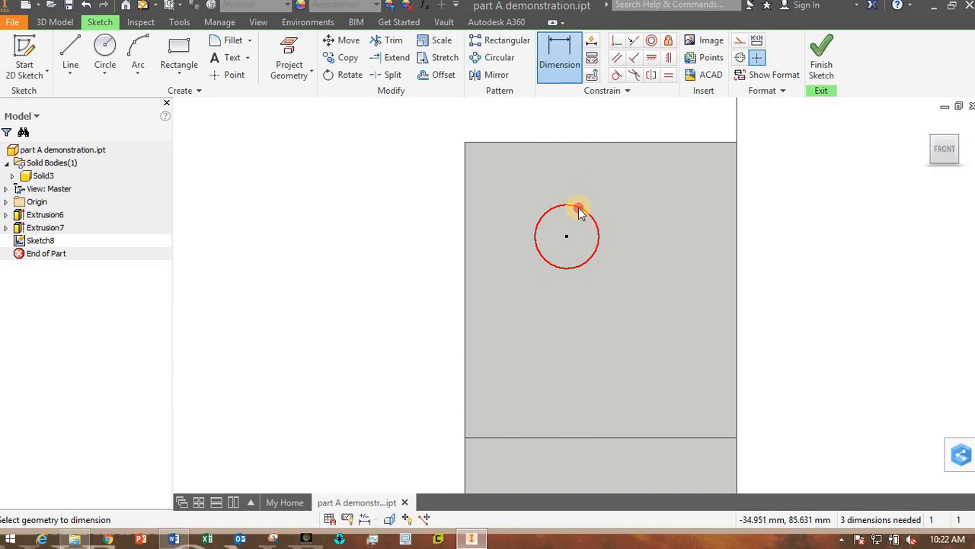
{"action": "left_click", "coordinate": [579, 212]}
{"action": "left_click", "coordinate": [582, 143]}
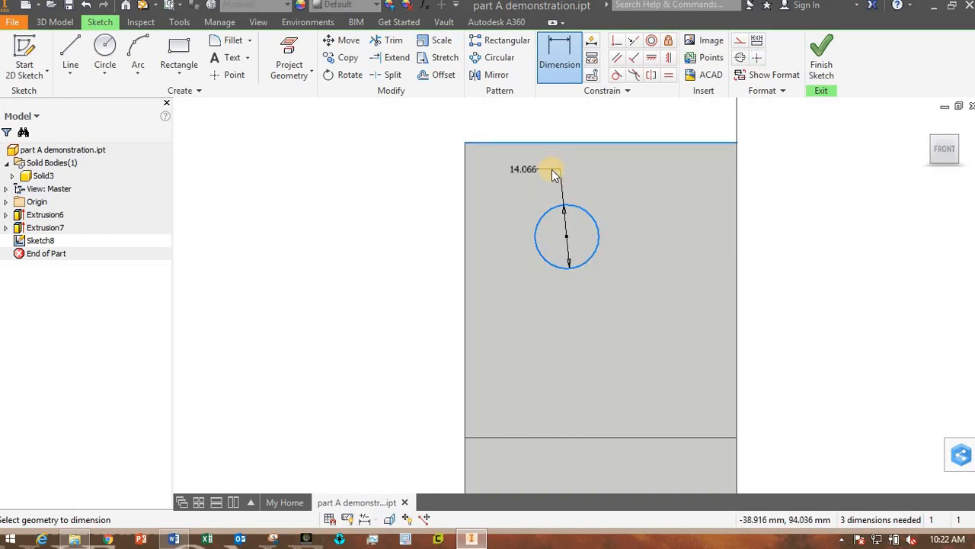
{"action": "left_click", "coordinate": [570, 145]}
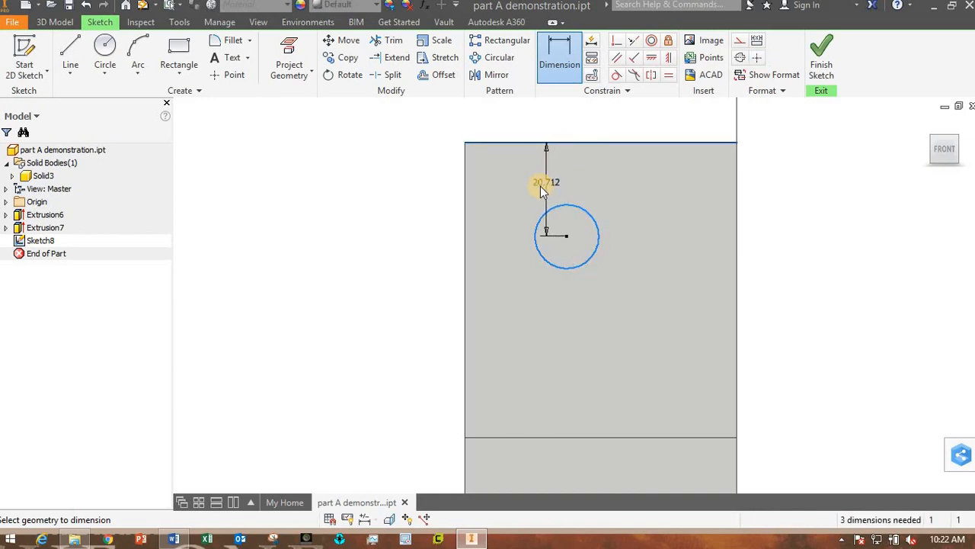
{"action": "left_click", "coordinate": [413, 191]}
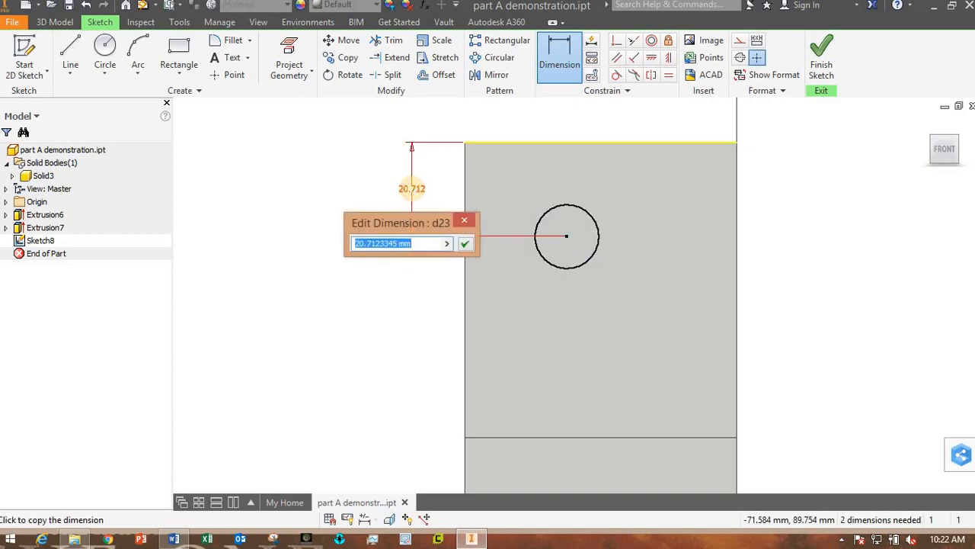
{"action": "key", "text": "Return"}
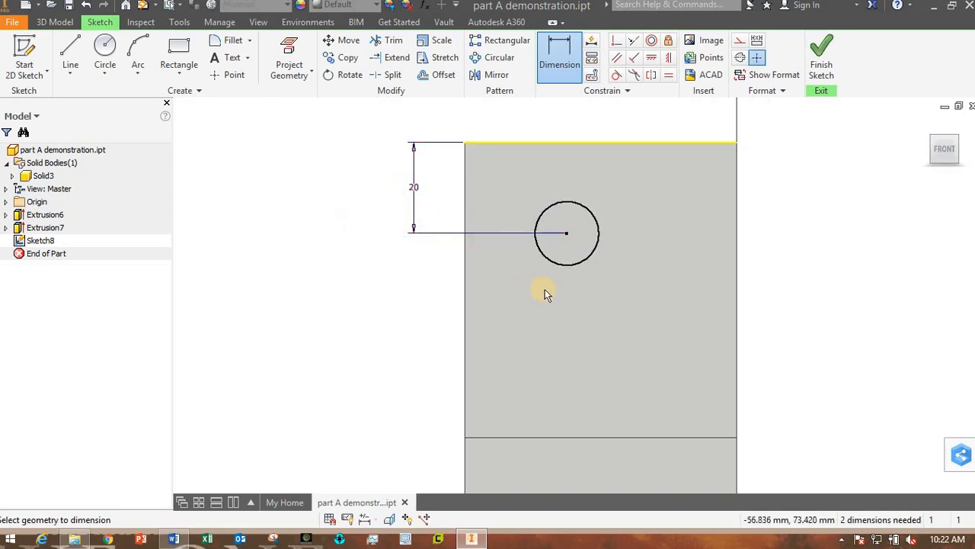
- Dimension the circle's centre 20 mm from the left vertical edge of the face
{"action": "left_click", "coordinate": [568, 264]}
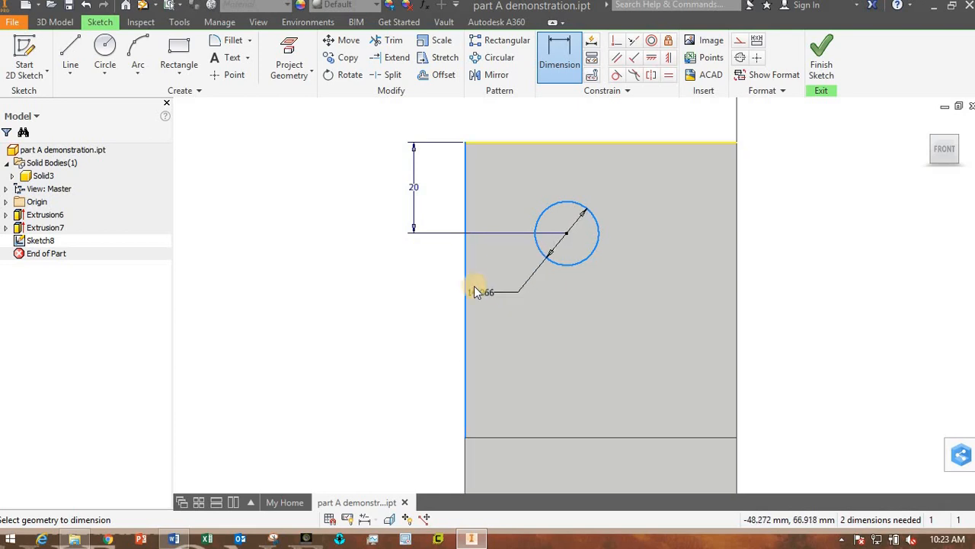
{"action": "left_click", "coordinate": [466, 287]}
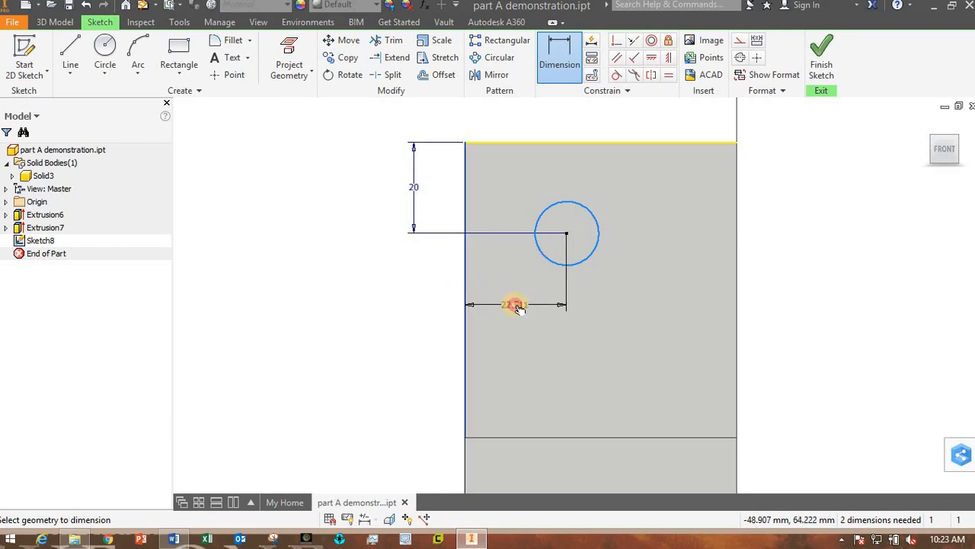
{"action": "left_click", "coordinate": [517, 306]}
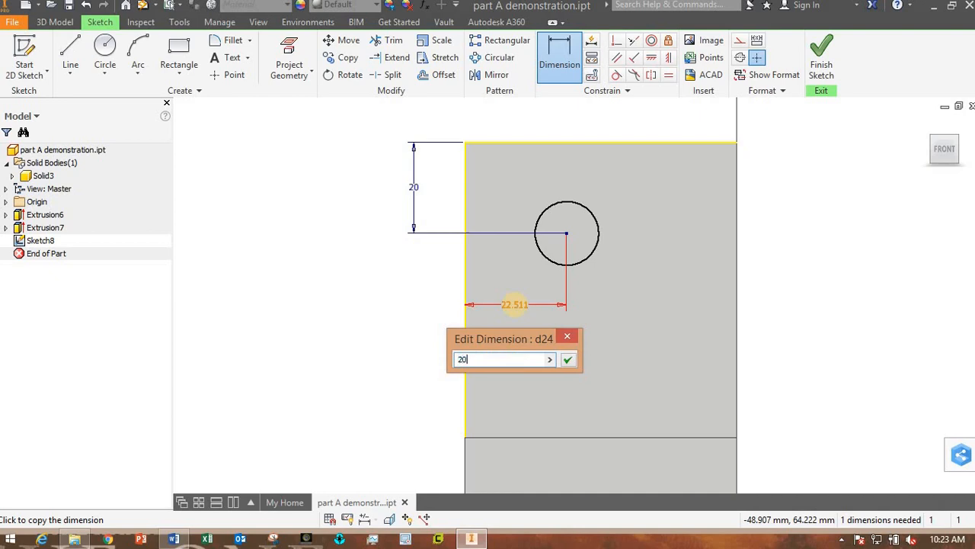
{"action": "key", "text": "Return"}
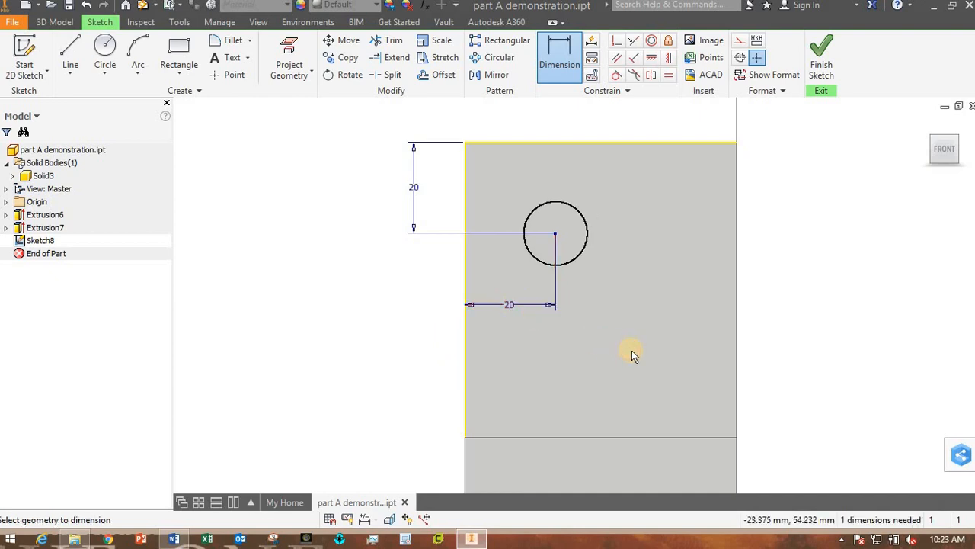
{"action": "key", "text": "Escape"}
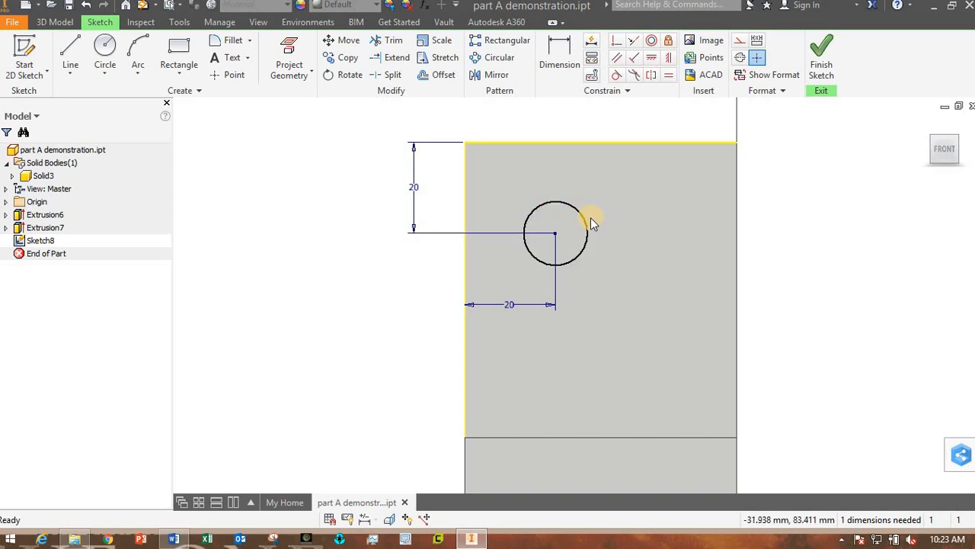
- Enlarge the circle freehand to about 26 mm and dimension its diameter as 15 mm
{"action": "left_click_drag", "start_coordinate": [590, 218], "coordinate": [616, 219]}
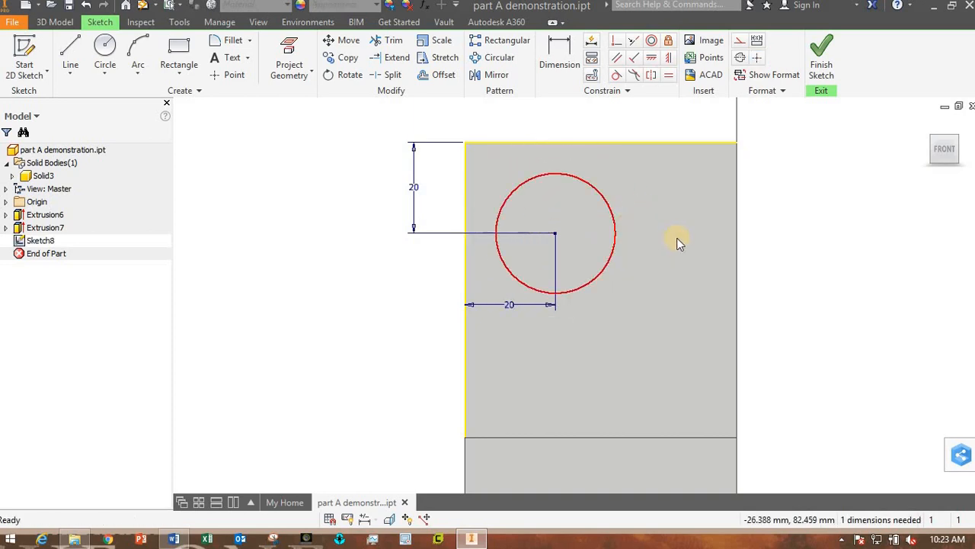
{"action": "left_click", "coordinate": [556, 53]}
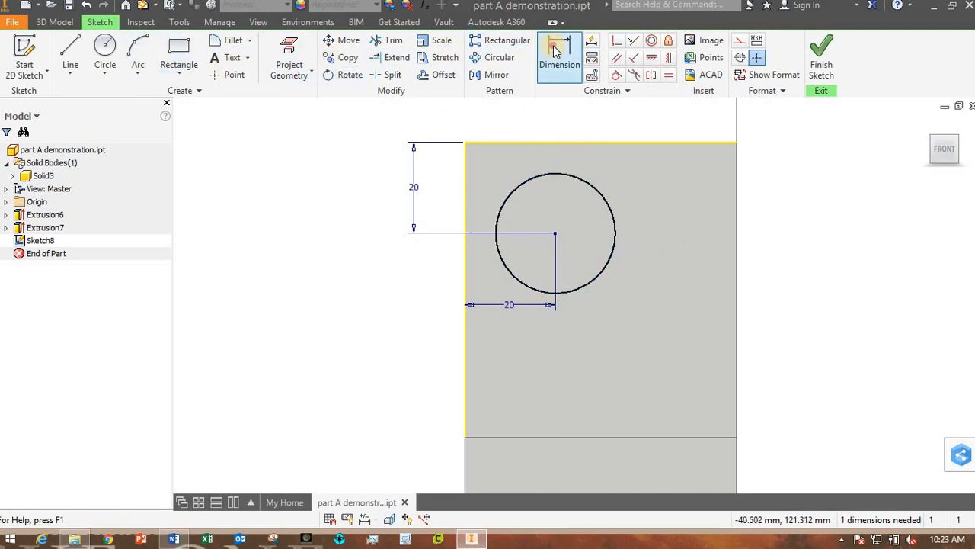
{"action": "left_click", "coordinate": [601, 278]}
{"action": "left_click", "coordinate": [633, 322]}
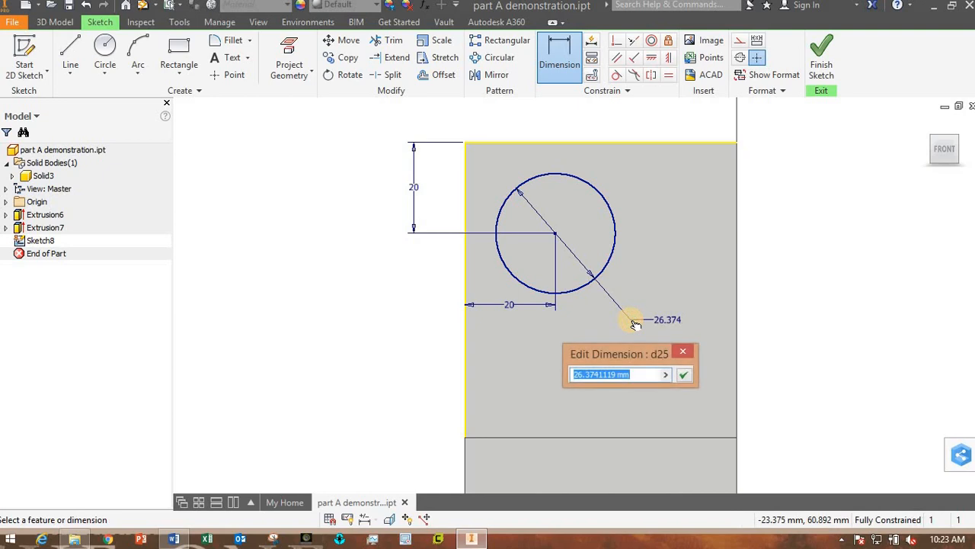
{"action": "type", "text": "15"}
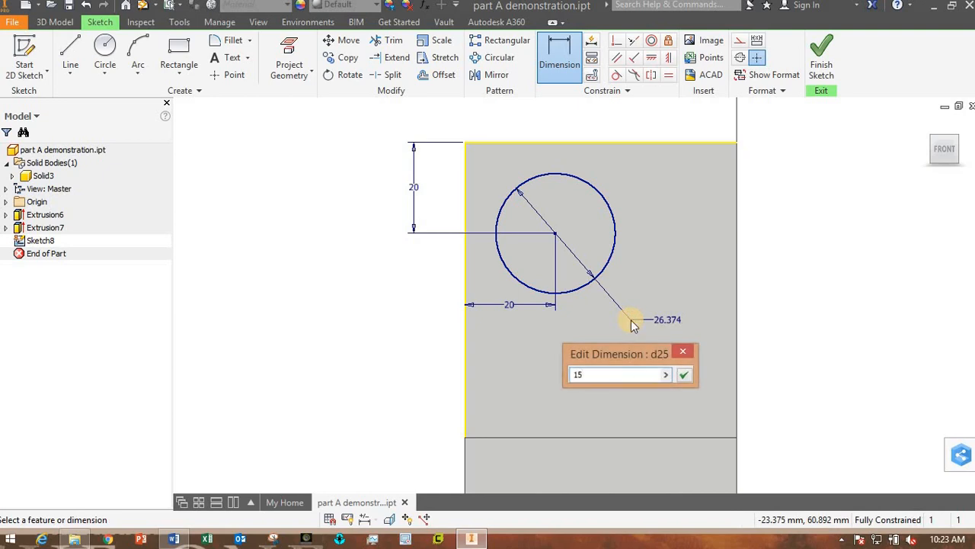
{"action": "key", "text": "Return"}
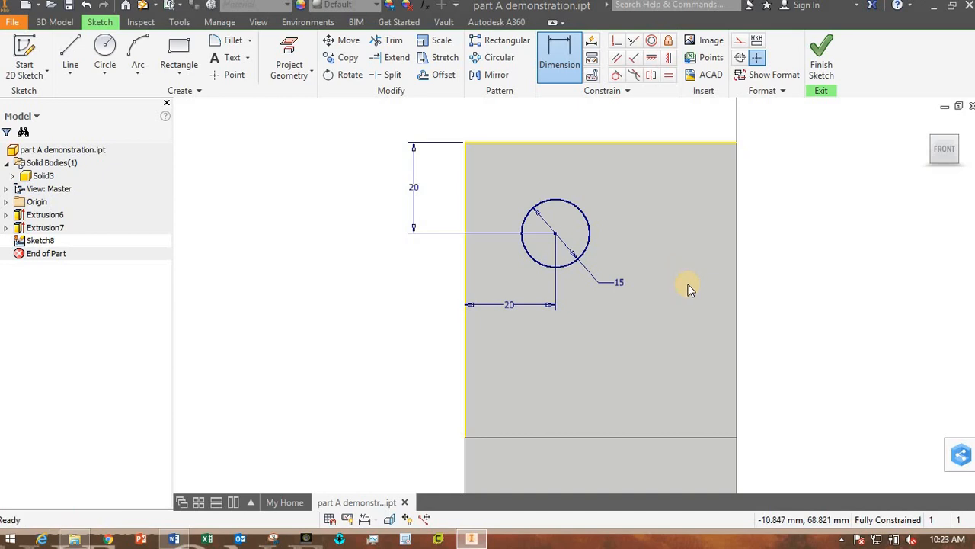
{"action": "key", "text": "Escape"}
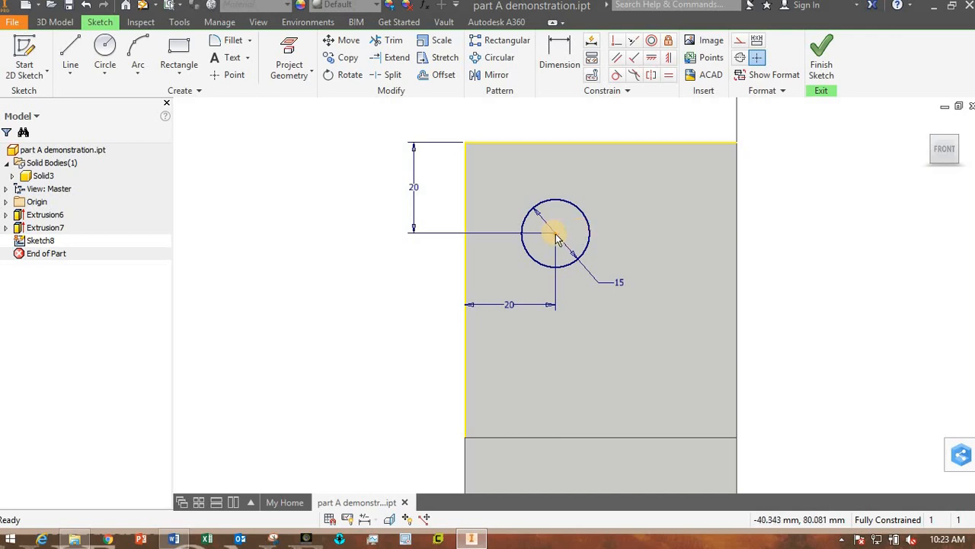
- Try to move and resize the dimensioned circle freehand, and finish the sketch
{"action": "left_click_drag", "start_coordinate": [541, 232], "coordinate": [632, 194]}
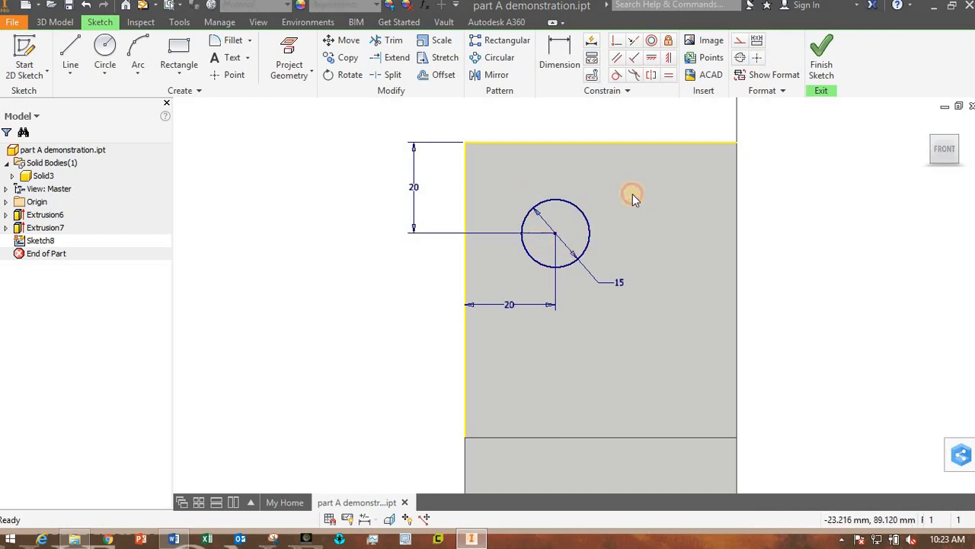
{"action": "left_click_drag", "start_coordinate": [585, 226], "coordinate": [638, 220]}
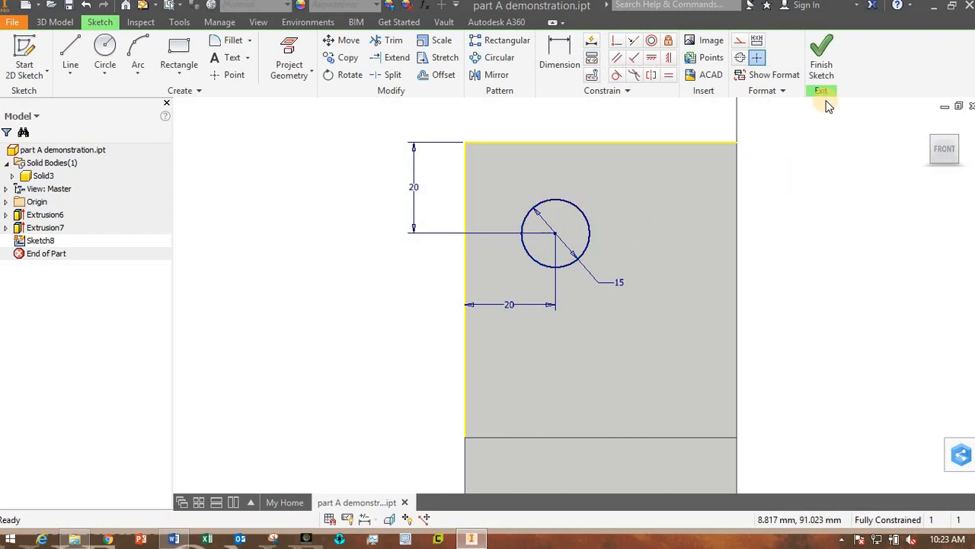
{"action": "left_click", "coordinate": [821, 67]}
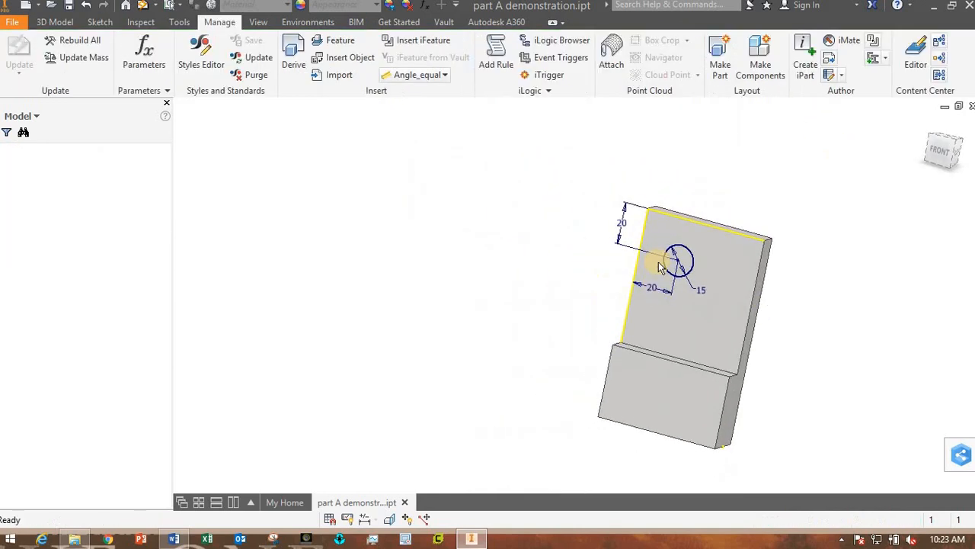
- Start an Extrude of the circle profile on the upright plate and set its operation to Cut
{"action": "left_click", "coordinate": [61, 24]}
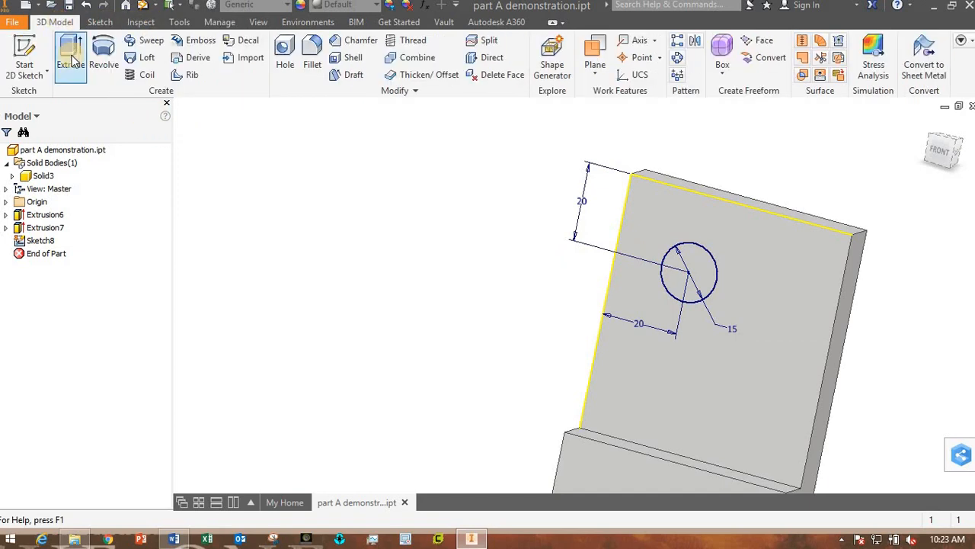
{"action": "left_click", "coordinate": [71, 61]}
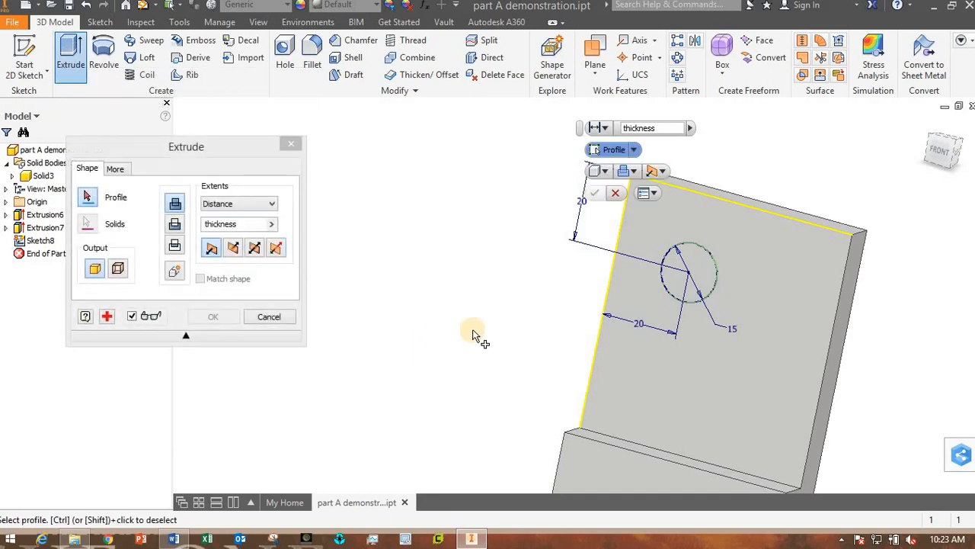
{"action": "middle_click_drag", "start_coordinate": [473, 338], "coordinate": [464, 363], "text": "shift"}
{"action": "middle_click_drag", "start_coordinate": [814, 384], "coordinate": [768, 329], "text": "shift"}
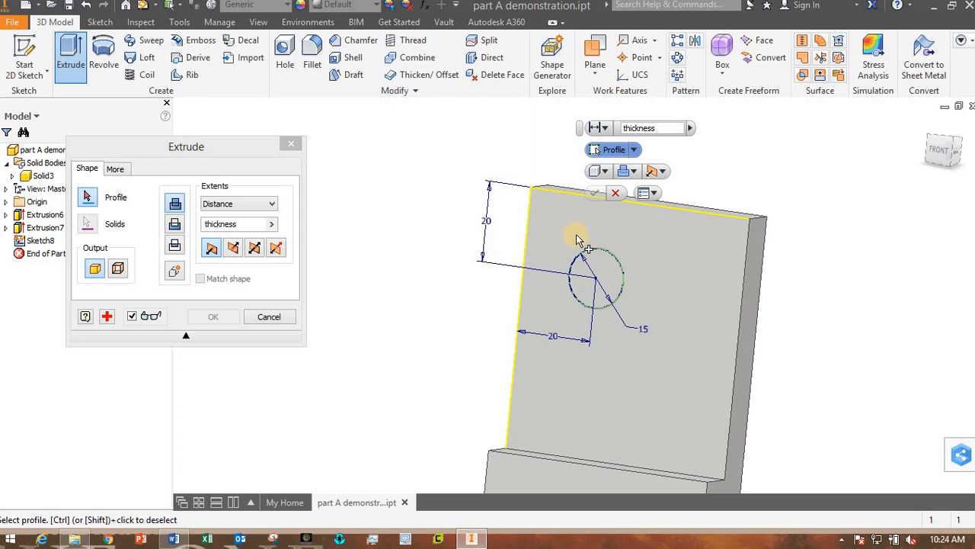
{"action": "left_click", "coordinate": [599, 266]}
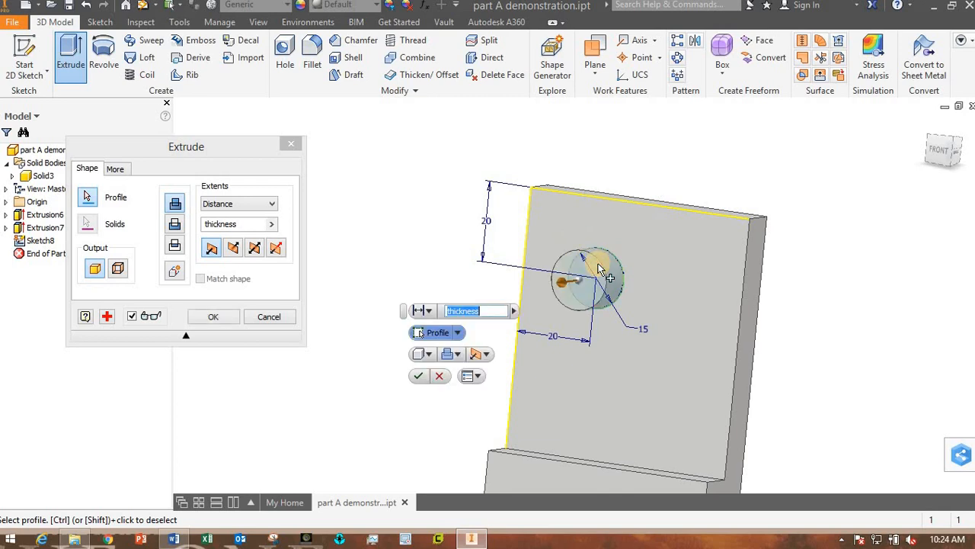
{"action": "middle_click_drag", "start_coordinate": [838, 340], "coordinate": [831, 376], "text": "shift"}
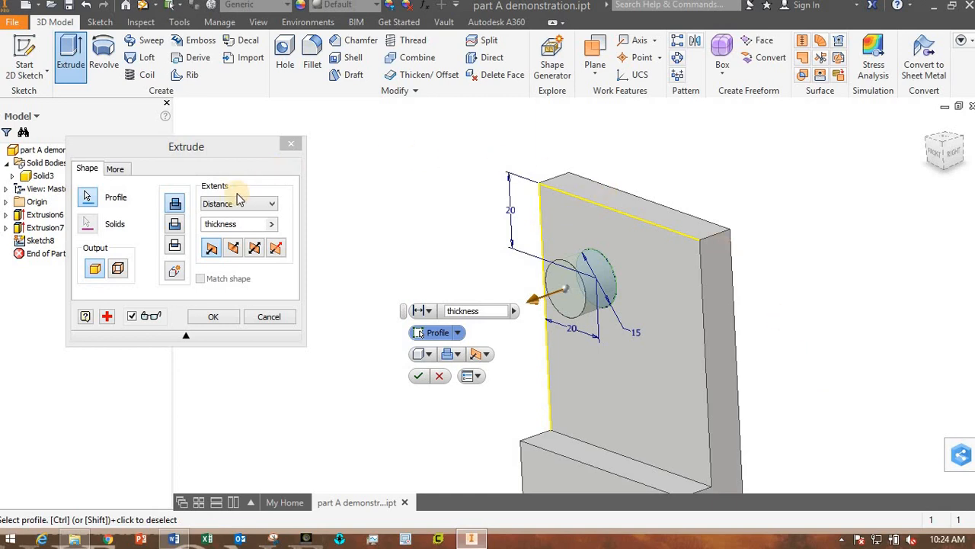
{"action": "left_click", "coordinate": [176, 224]}
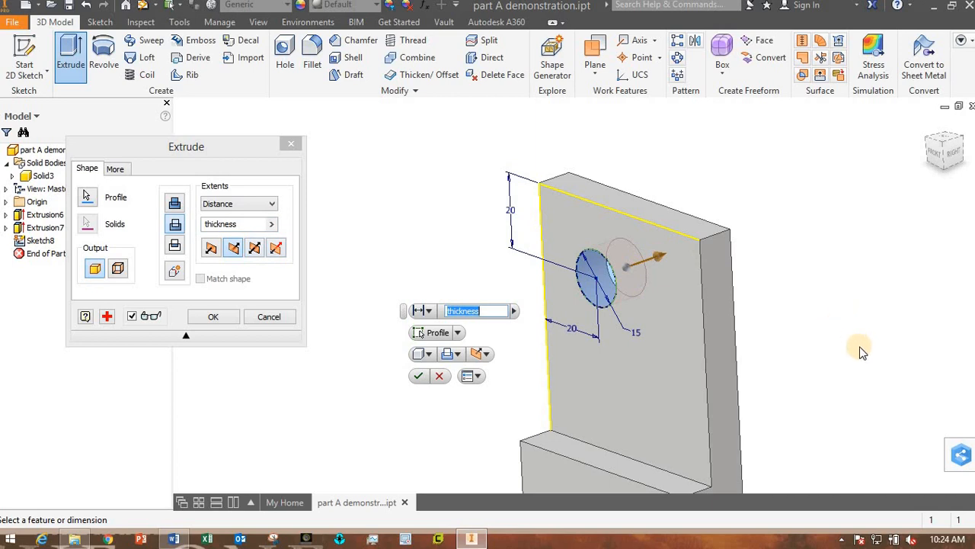
- Try cut distances of 2 mm and 8 mm for the hole, checking each preview from several angles
{"action": "middle_click_drag", "start_coordinate": [879, 351], "coordinate": [762, 312], "text": "shift"}
{"action": "left_click", "coordinate": [229, 224]}
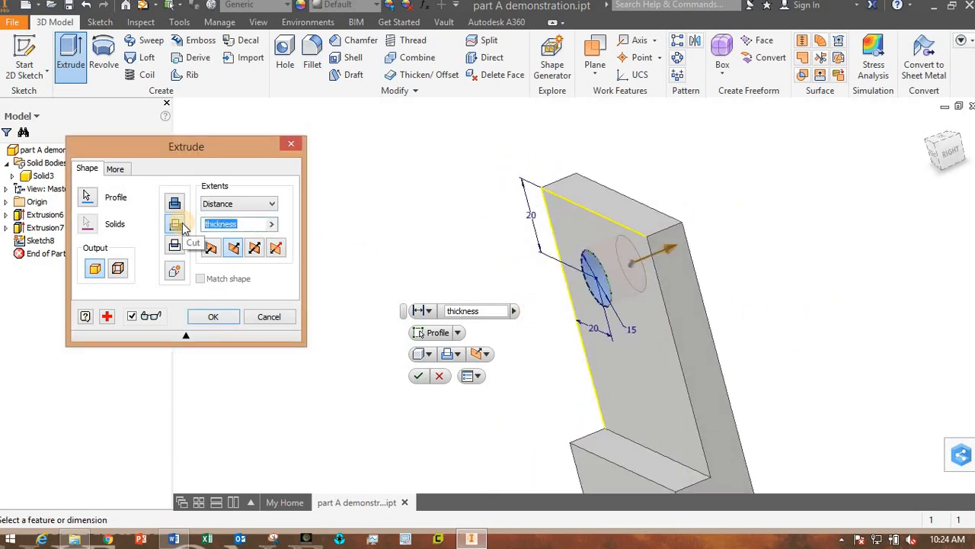
{"action": "left_click", "coordinate": [175, 224]}
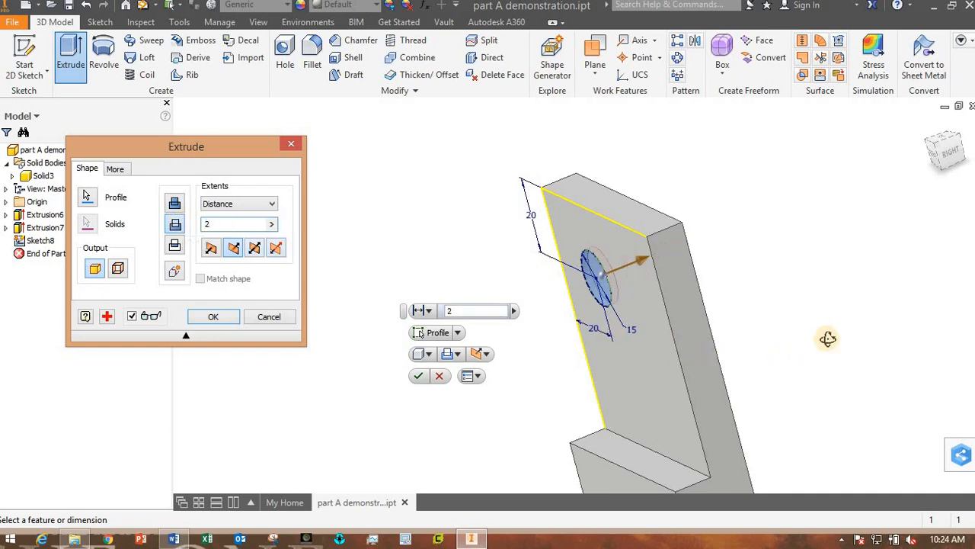
{"action": "middle_click_drag", "start_coordinate": [827, 338], "coordinate": [514, 292], "text": "shift"}
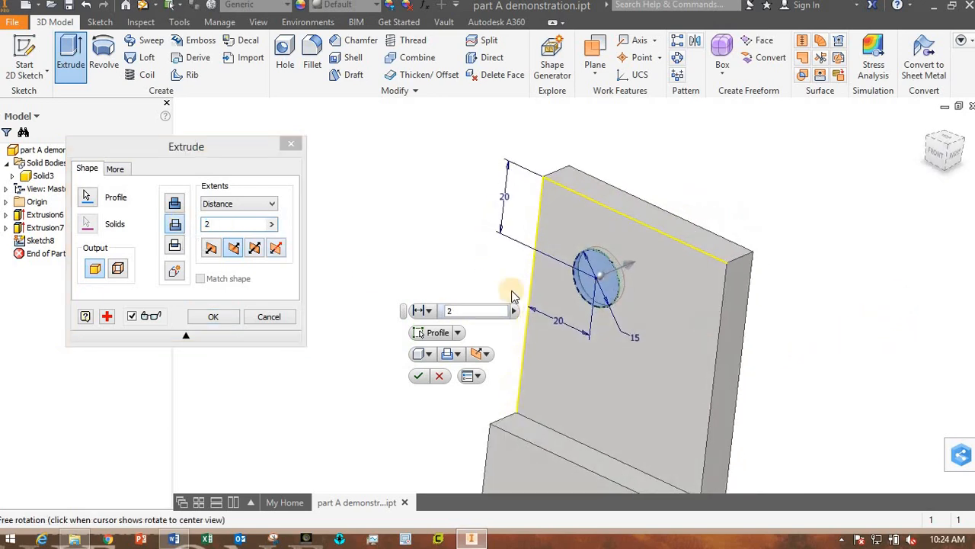
{"action": "left_click", "coordinate": [195, 227]}
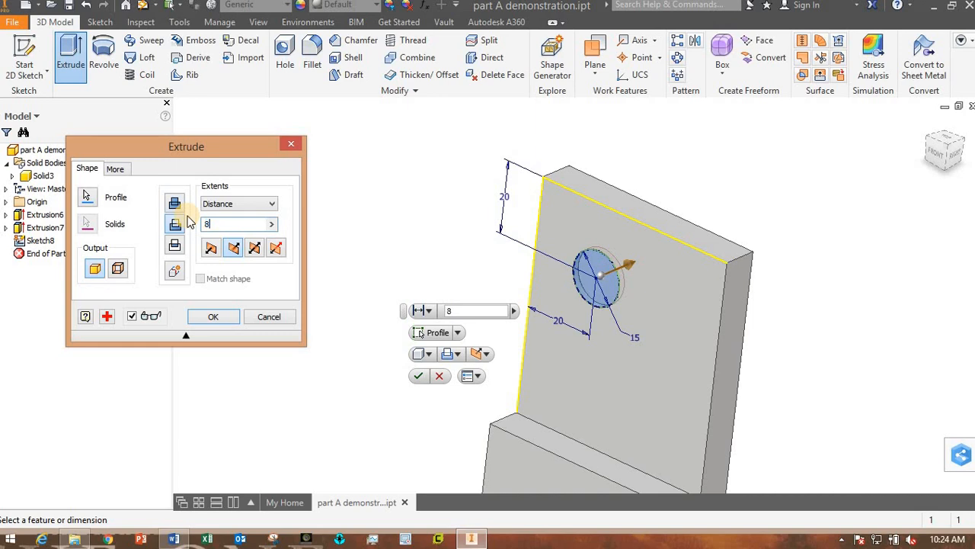
{"action": "middle_click_drag", "start_coordinate": [799, 381], "coordinate": [331, 270], "text": "shift"}
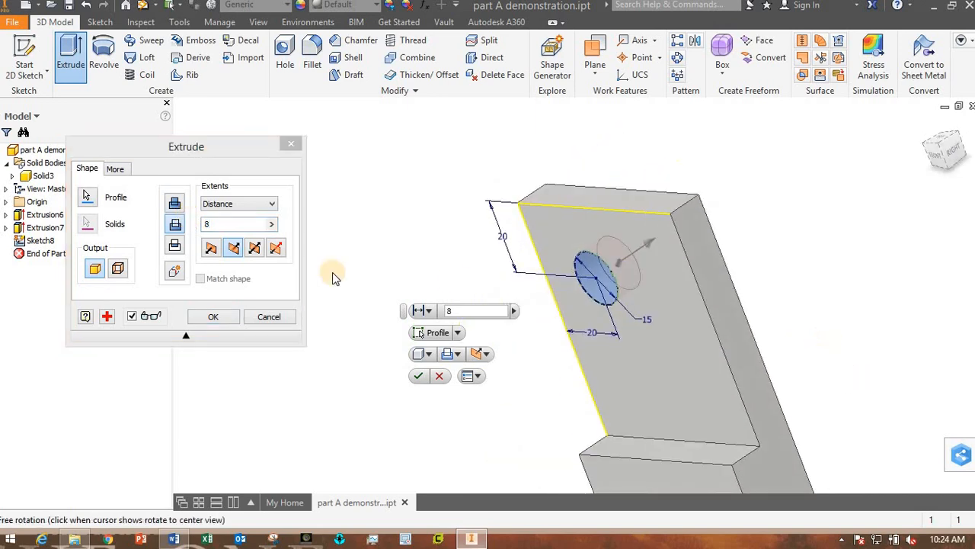
- Extend the hole's cut distance into the plate freehand to 18.75 mm and inspect the preview
{"action": "left_click", "coordinate": [220, 222]}
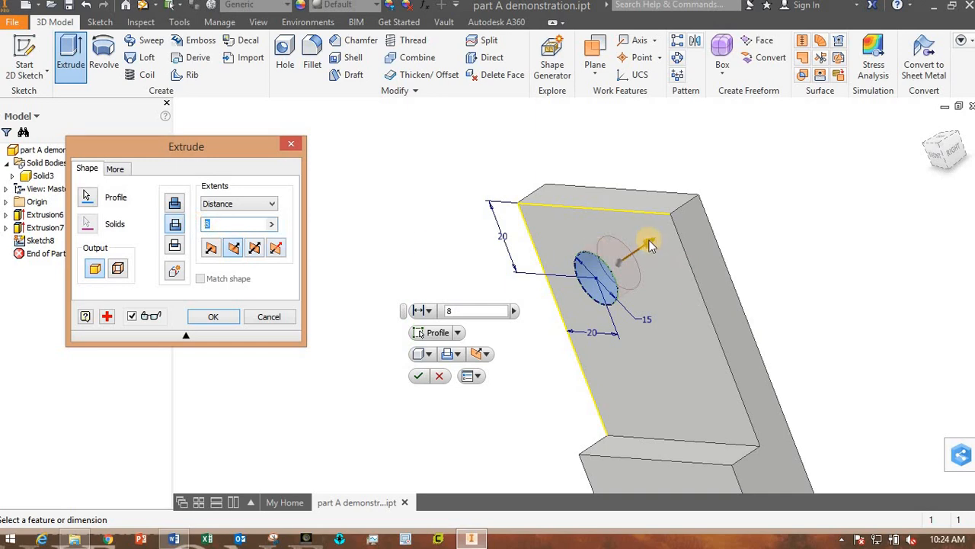
{"action": "left_click_drag", "start_coordinate": [649, 240], "coordinate": [683, 218]}
{"action": "middle_click_drag", "start_coordinate": [812, 320], "coordinate": [827, 371], "text": "shift"}
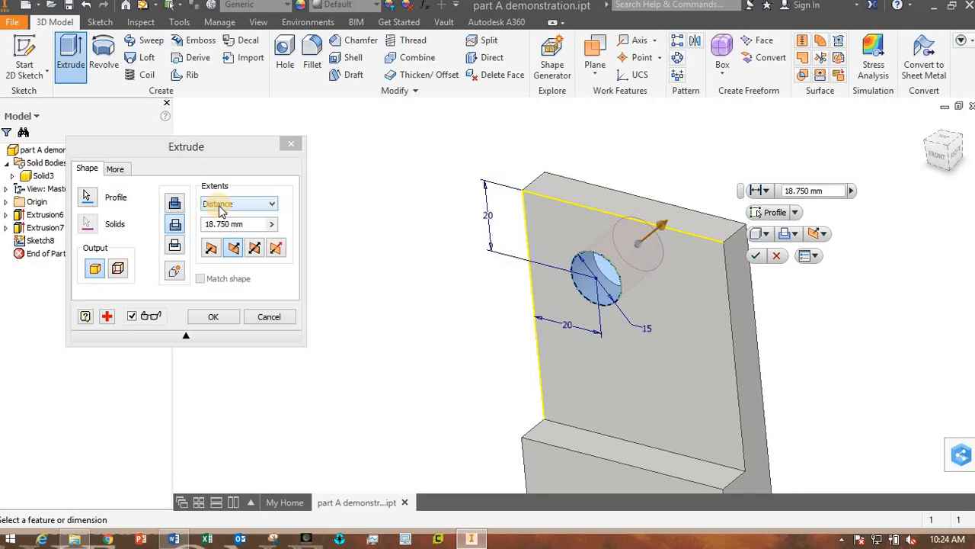
- Set the hole cut's extents to All, complete the extrusion, and inspect the hole in the plate
{"action": "left_click", "coordinate": [257, 205]}
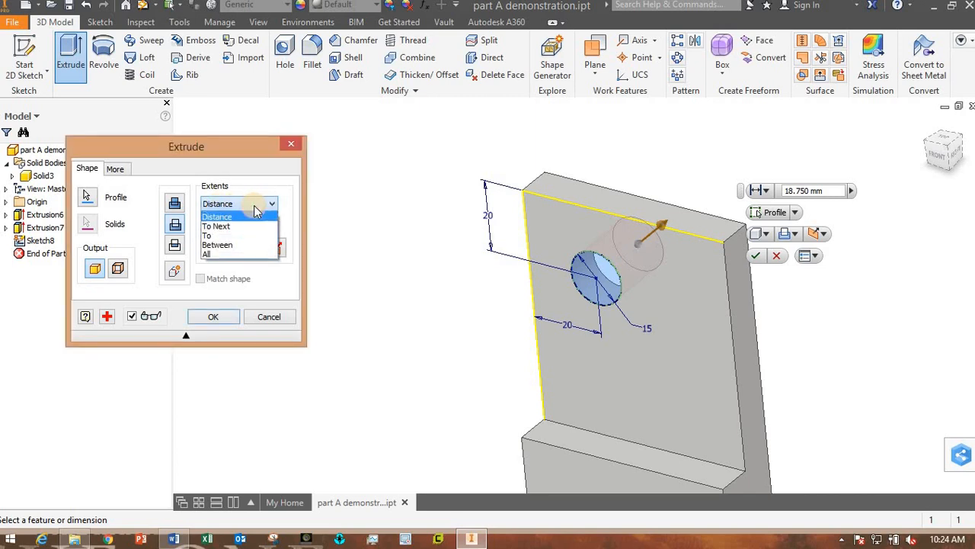
{"action": "left_click", "coordinate": [209, 256]}
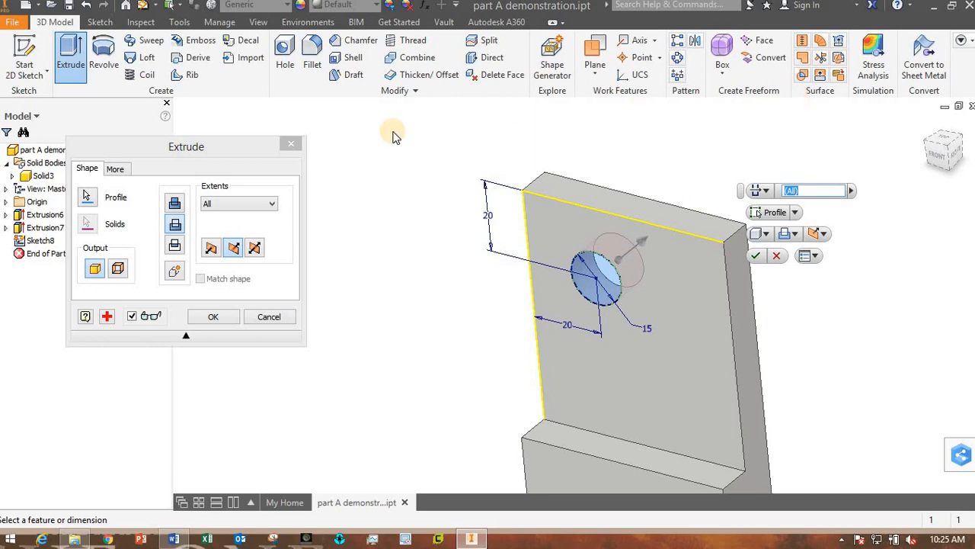
{"action": "left_click", "coordinate": [220, 317]}
{"action": "left_click_drag", "start_coordinate": [386, 318], "coordinate": [688, 285]}
{"action": "key", "text": "Escape"}
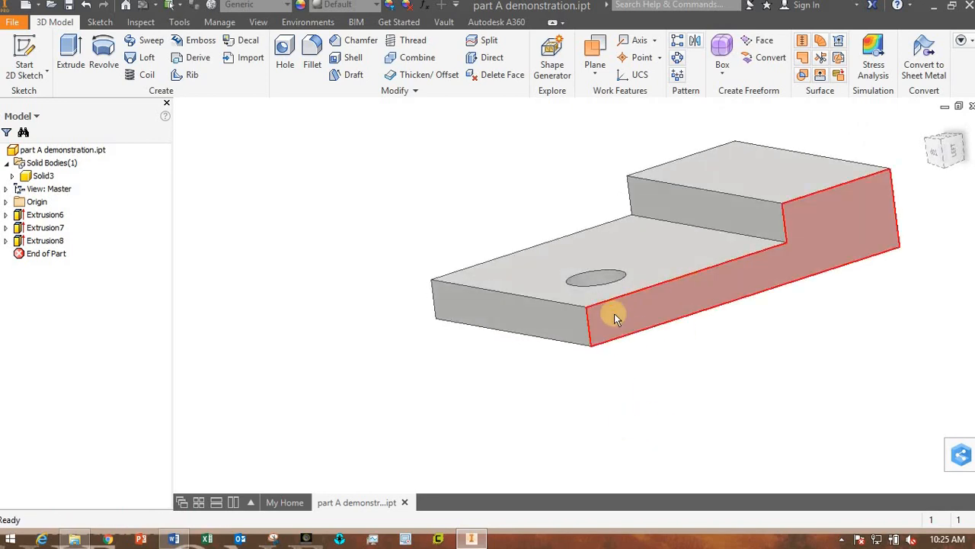
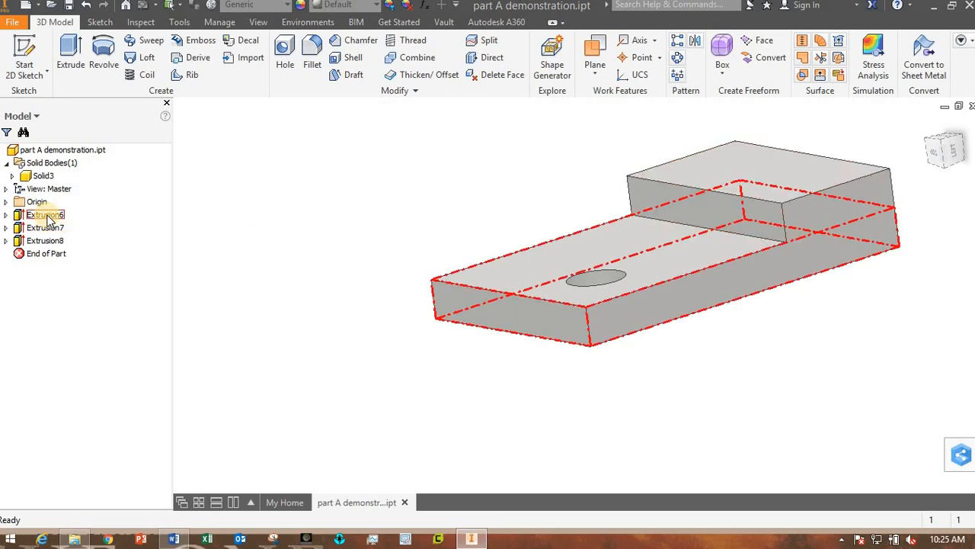
- Edit the sketch of the first plate extrusion, set the rectangle's length to 120 mm, and finish the sketch
{"action": "left_click", "coordinate": [7, 216]}
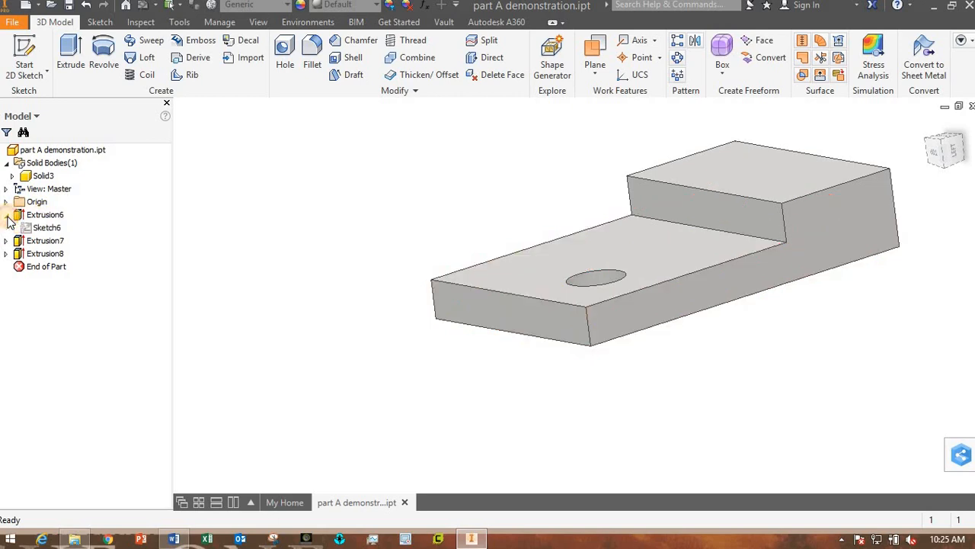
{"action": "double_click", "coordinate": [44, 228]}
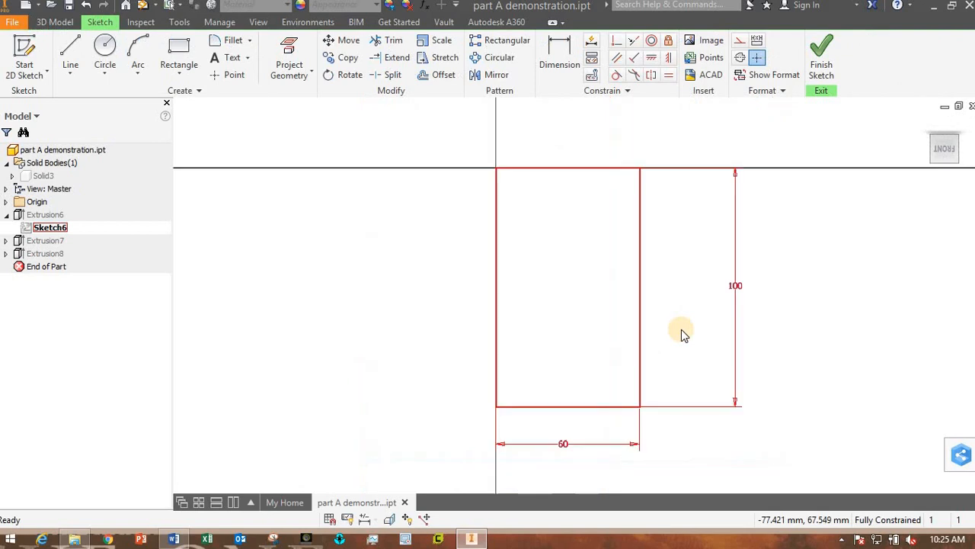
{"action": "scroll", "coordinate": [681, 329], "scroll_direction": "down", "scroll_amount": 2}
{"action": "scroll", "coordinate": [716, 340], "scroll_direction": "up", "scroll_amount": 2}
{"action": "scroll", "coordinate": [701, 342], "scroll_direction": "down", "scroll_amount": 2}
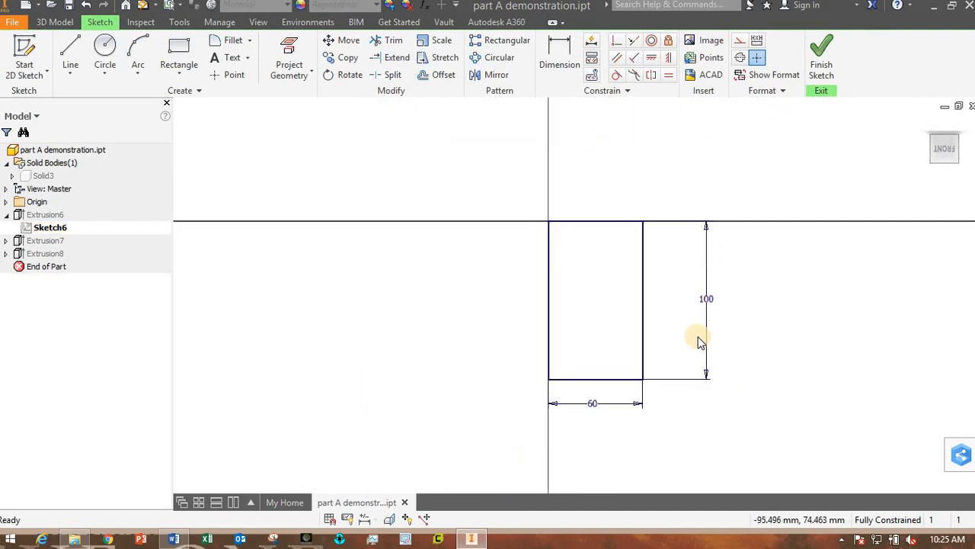
{"action": "double_click", "coordinate": [707, 298]}
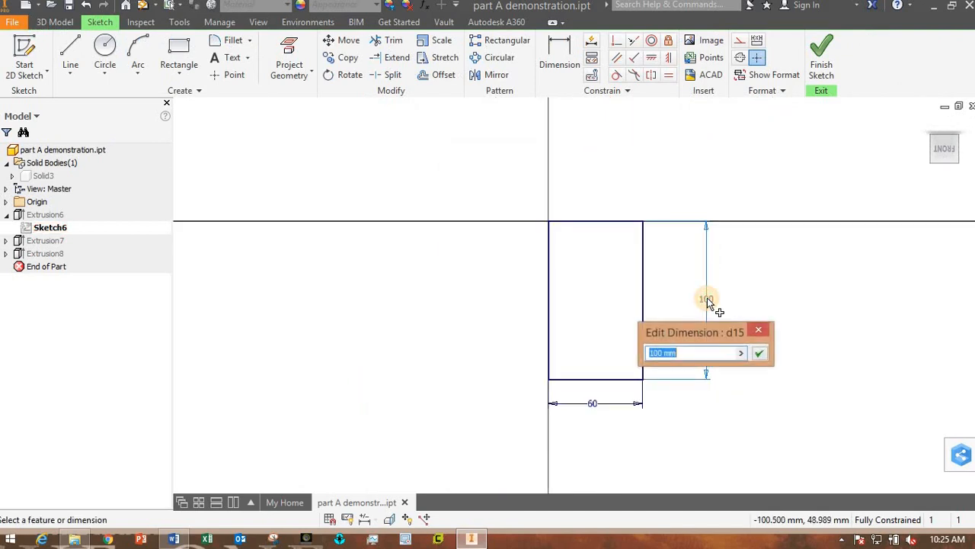
{"action": "type", "text": "120"}
{"action": "key", "text": "Return"}
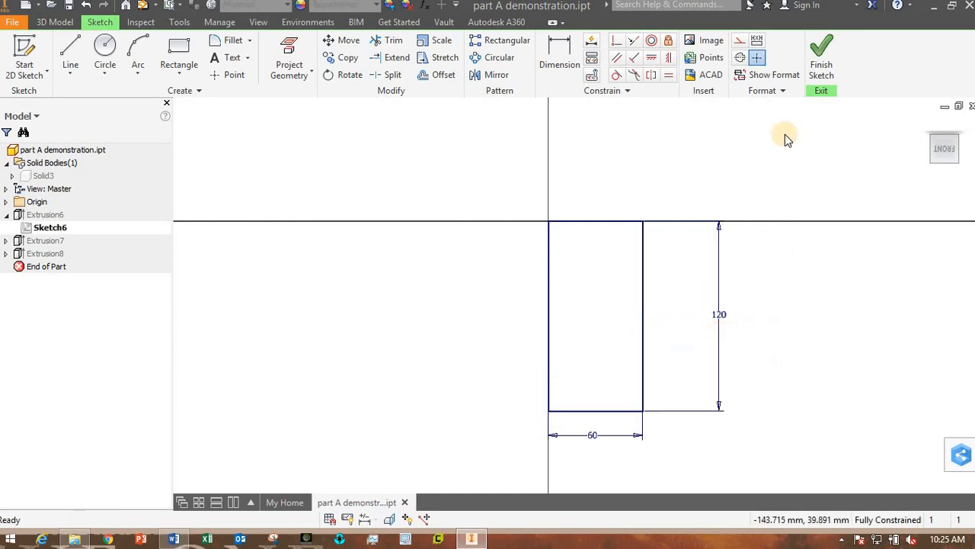
{"action": "left_click", "coordinate": [821, 54]}
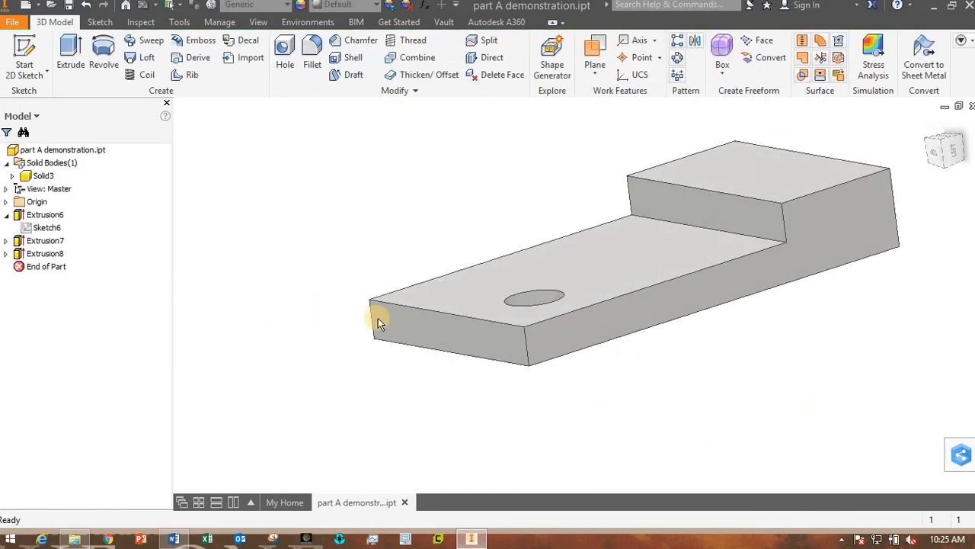
- Set the extrusion distance of the 60 by 120 mm plate to 30 mm and inspect the thicker part
{"action": "left_click", "coordinate": [313, 210]}
{"action": "double_click", "coordinate": [44, 215]}
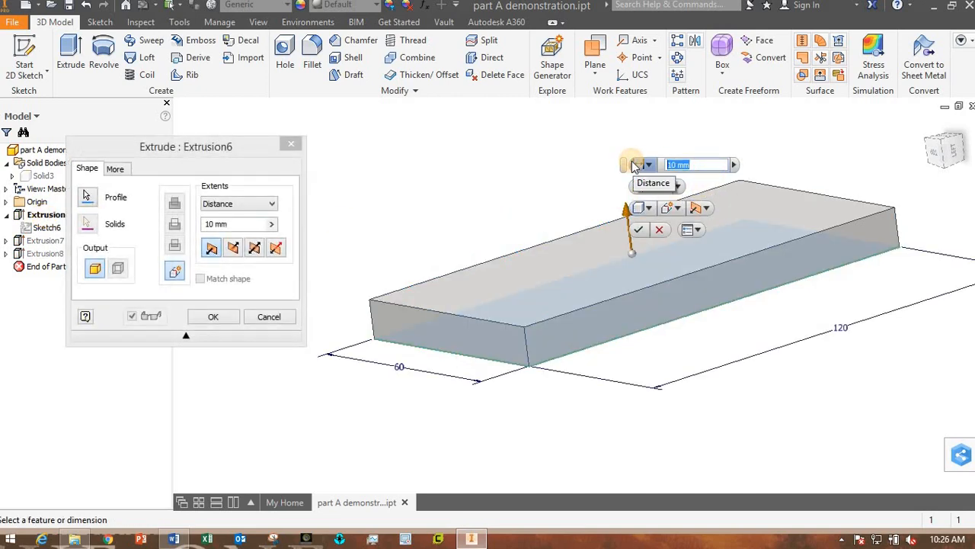
{"action": "type", "text": "30"}
{"action": "key", "text": "Return"}
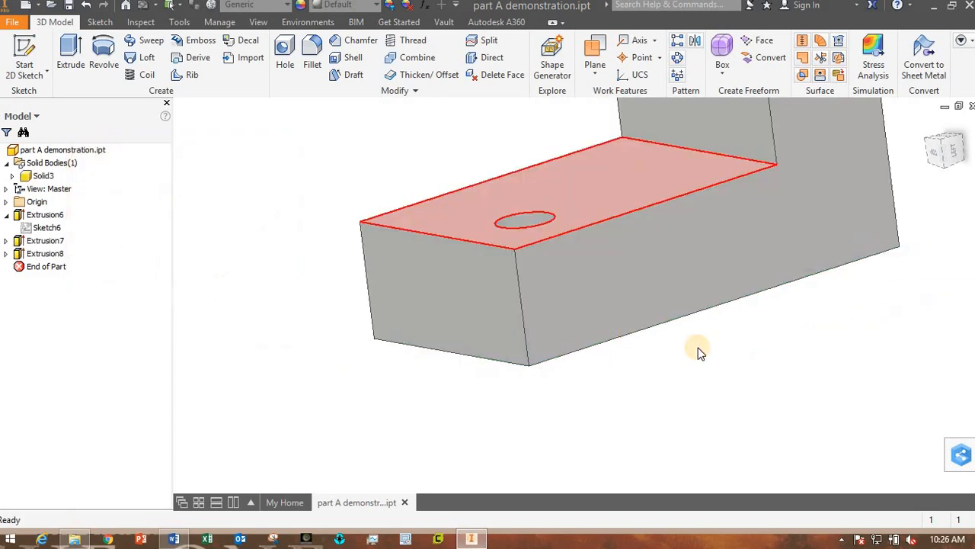
{"action": "scroll", "coordinate": [808, 427], "scroll_direction": "down", "scroll_amount": 2}
{"action": "middle_click_drag", "start_coordinate": [733, 421], "coordinate": [755, 405], "text": "shift"}
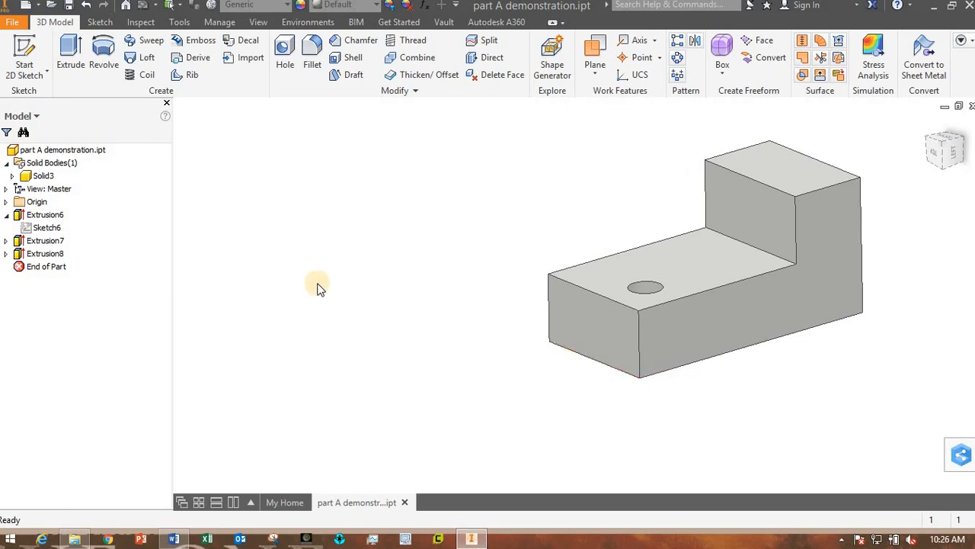
- Set the plate's extrusion distance back to 10 mm
{"action": "mouse_move", "coordinate": [47, 220]}
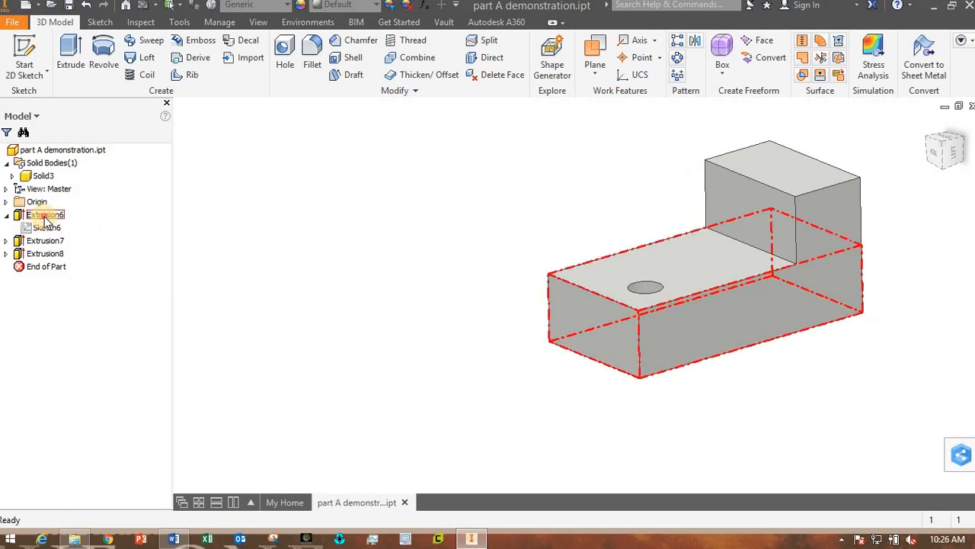
{"action": "double_click", "coordinate": [48, 220]}
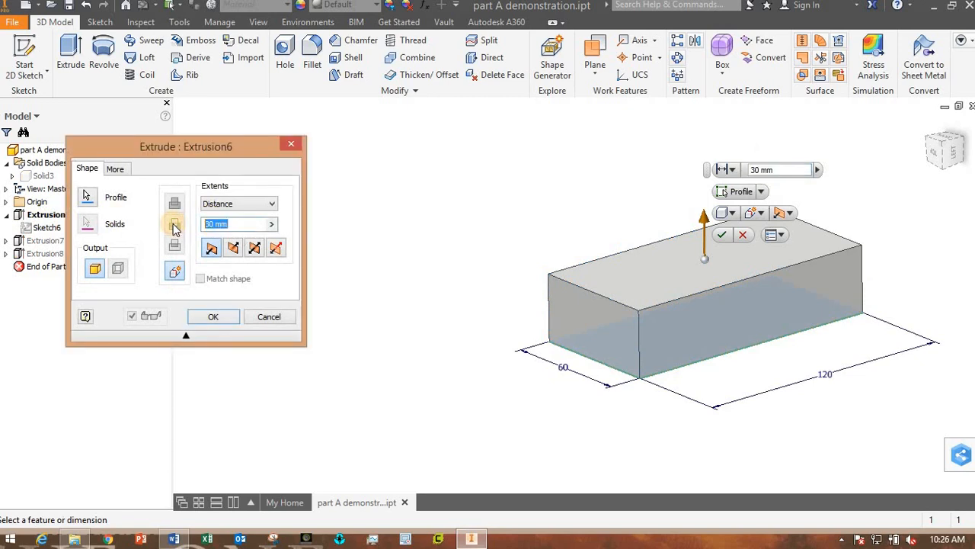
{"action": "key", "text": "Return"}
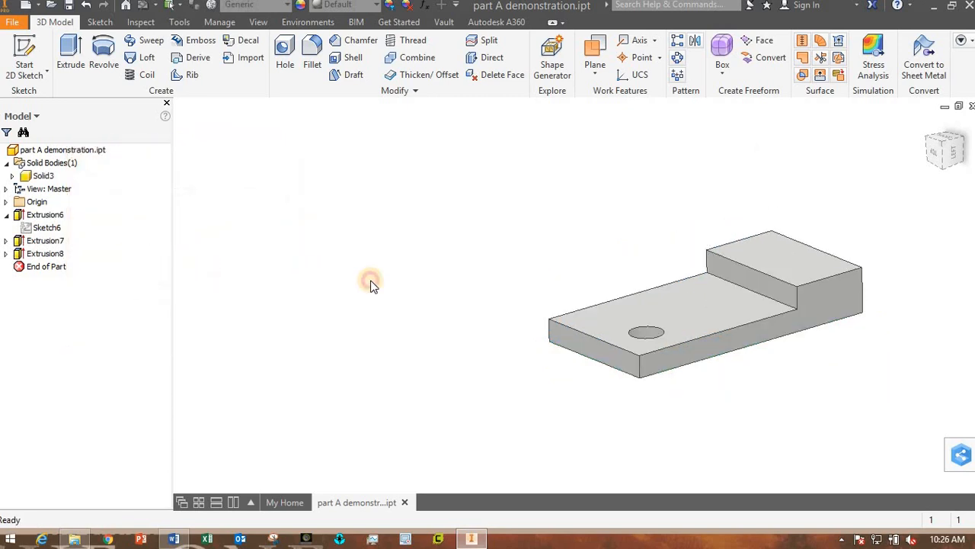
- Change the hole cut's extents from All to Distance with a depth of 10 mm
{"action": "double_click", "coordinate": [30, 257]}
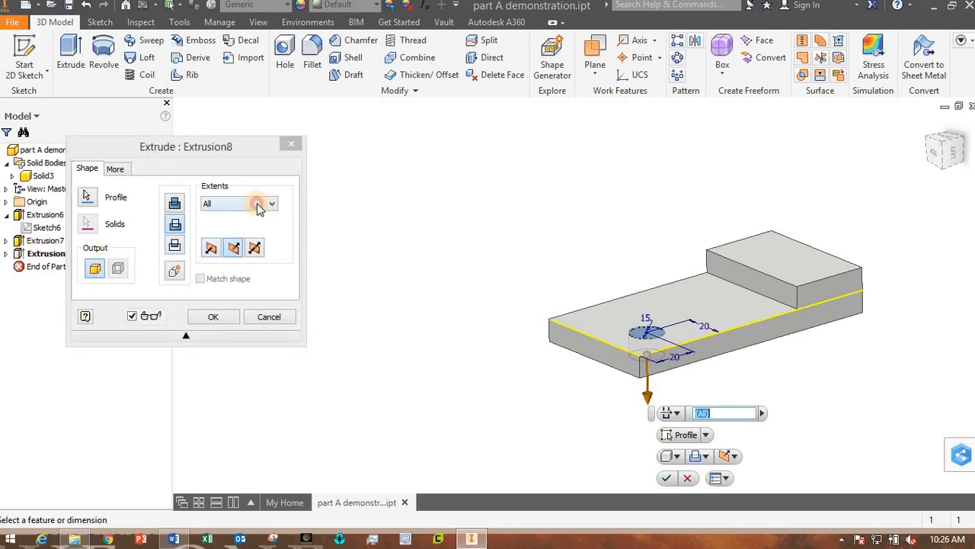
{"action": "left_click", "coordinate": [259, 205]}
{"action": "left_click", "coordinate": [228, 216]}
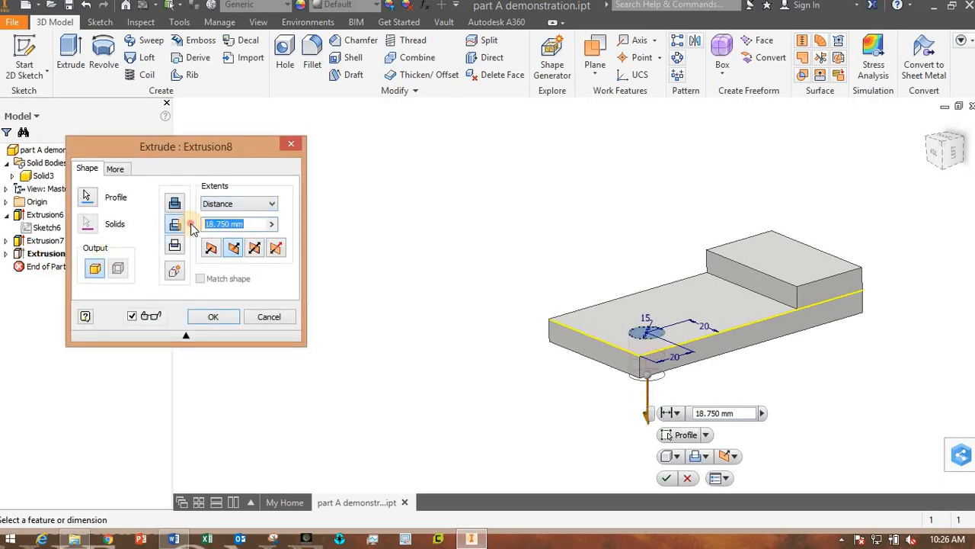
{"action": "type", "text": "10"}
{"action": "key", "text": "Return"}
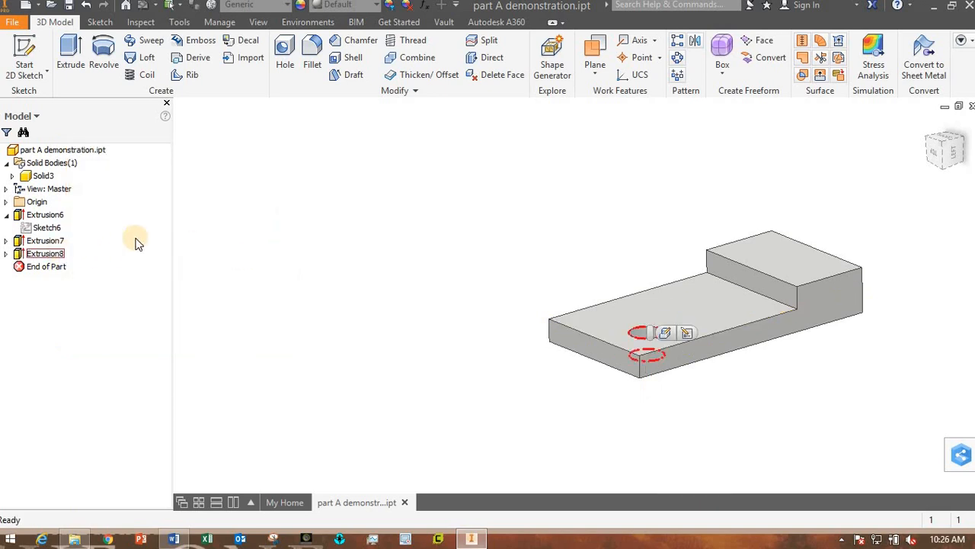
{"action": "left_click", "coordinate": [6, 215]}
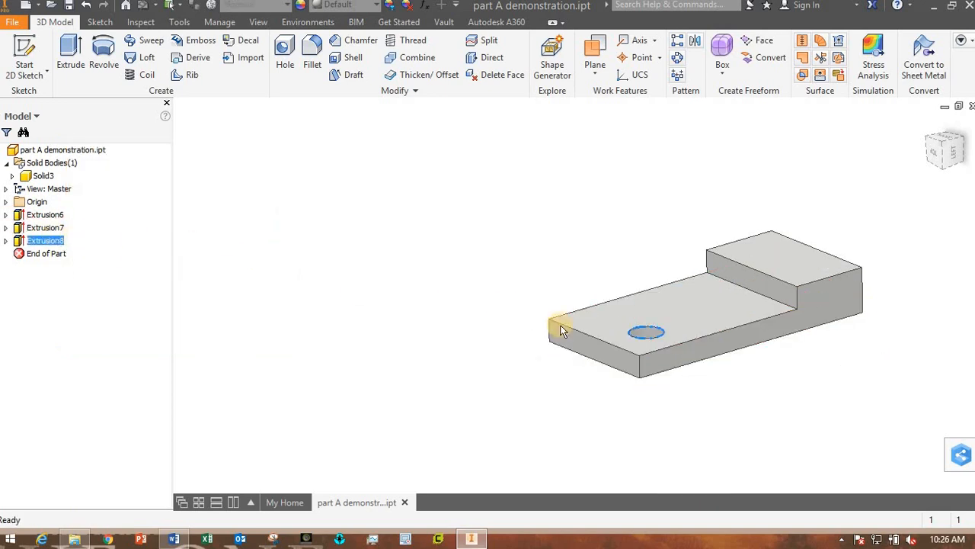
{"action": "scroll", "coordinate": [648, 331], "scroll_direction": "down", "scroll_amount": 3}
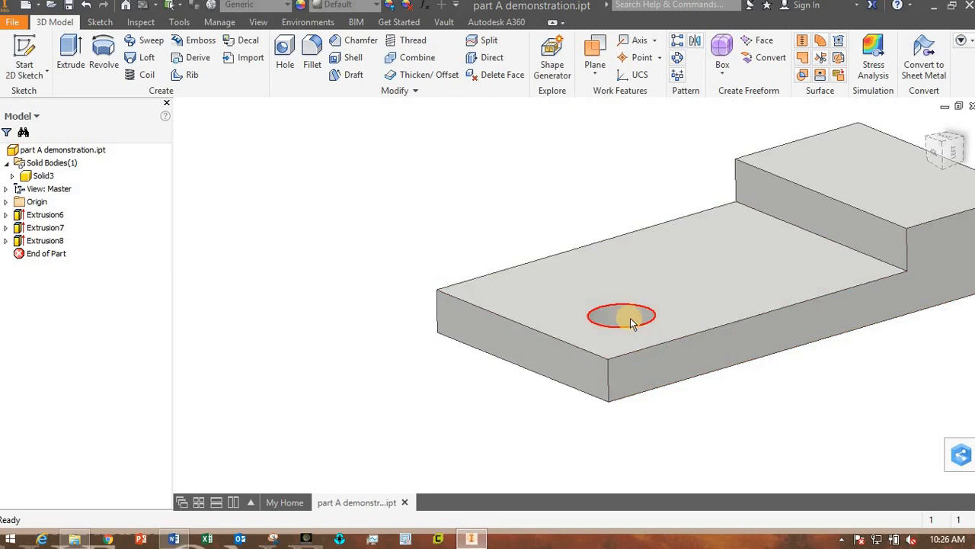
- Switch the hole cut's extents to All and back to a Distance of 10 mm, and accept the cut
{"action": "double_click", "coordinate": [44, 241]}
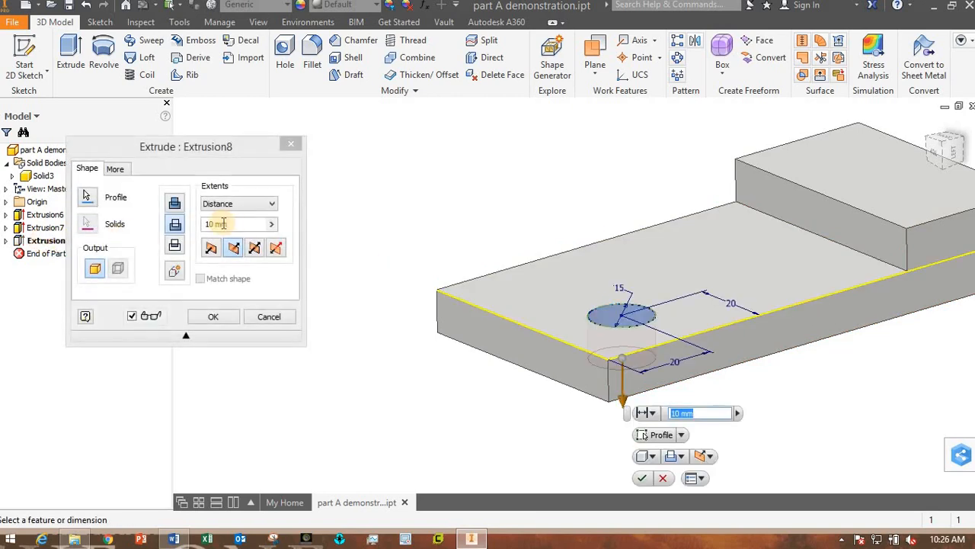
{"action": "left_click", "coordinate": [246, 205]}
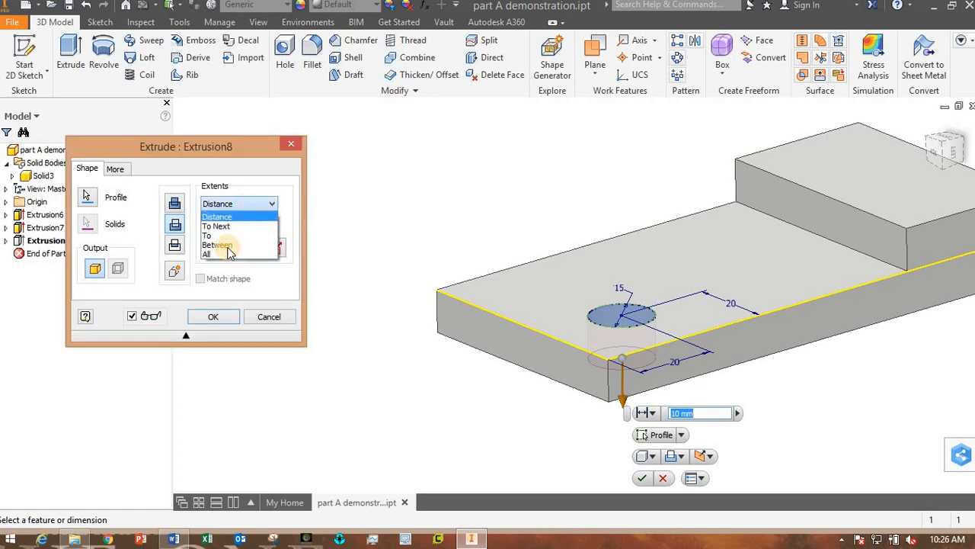
{"action": "left_click", "coordinate": [230, 252]}
{"action": "left_click", "coordinate": [237, 204]}
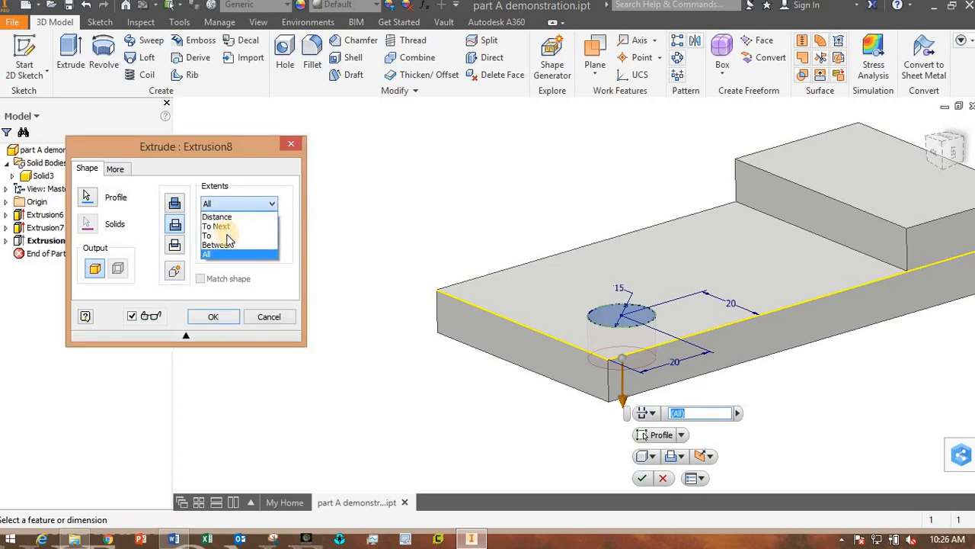
{"action": "left_click", "coordinate": [224, 215]}
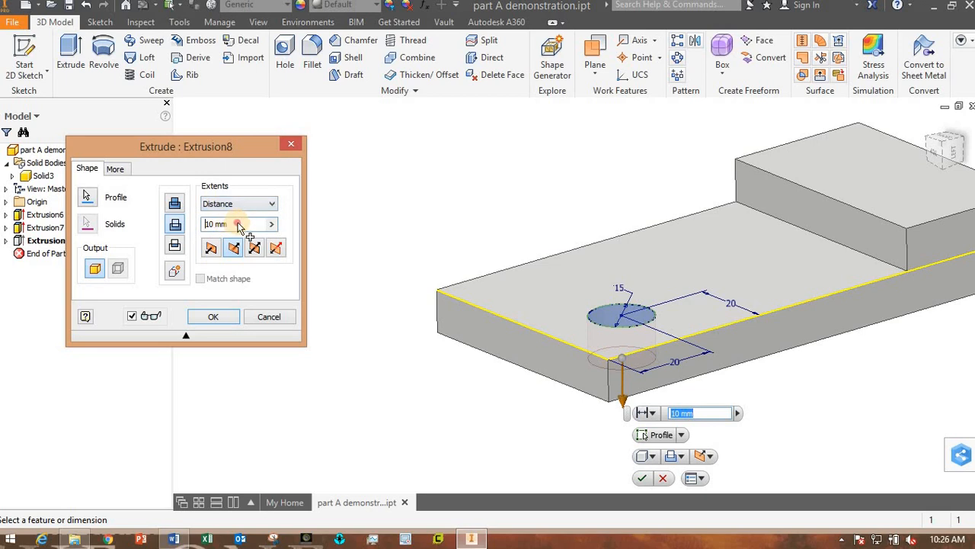
{"action": "left_click_drag", "start_coordinate": [259, 224], "coordinate": [183, 221]}
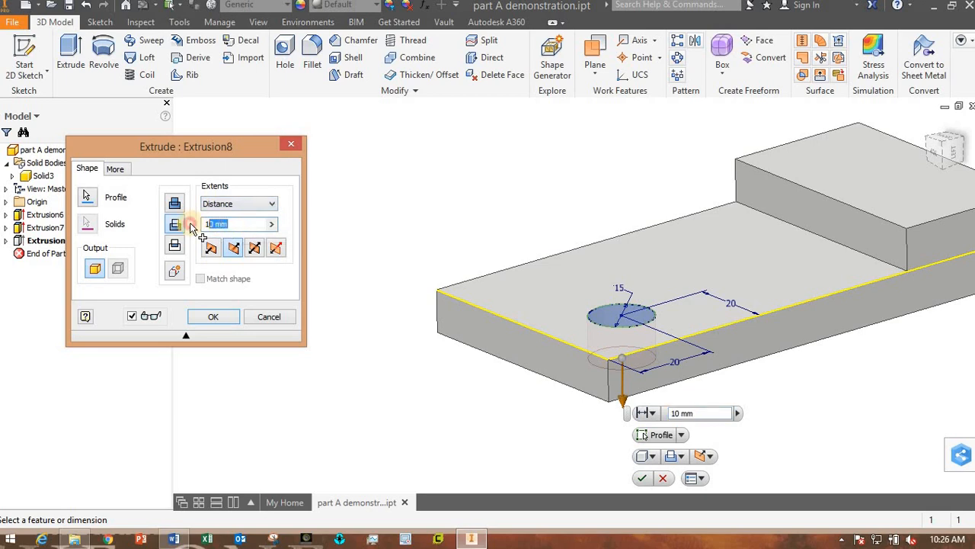
{"action": "left_click", "coordinate": [215, 316]}
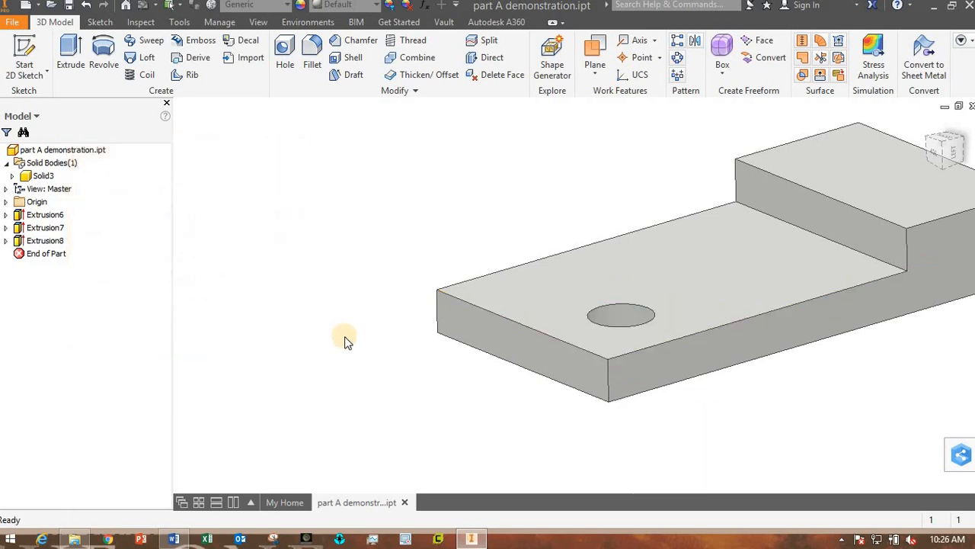
{"action": "middle_click_drag", "start_coordinate": [455, 367], "coordinate": [419, 385], "text": "shift"}
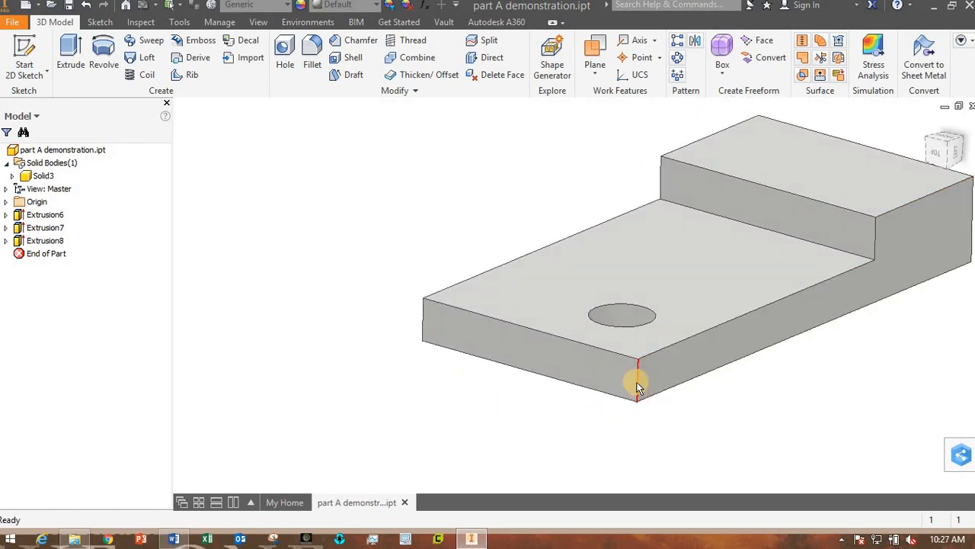
- Increase the plate's extrusion distance and inspect the fixed-depth hole from above and from the plate's back
{"action": "double_click", "coordinate": [31, 216]}
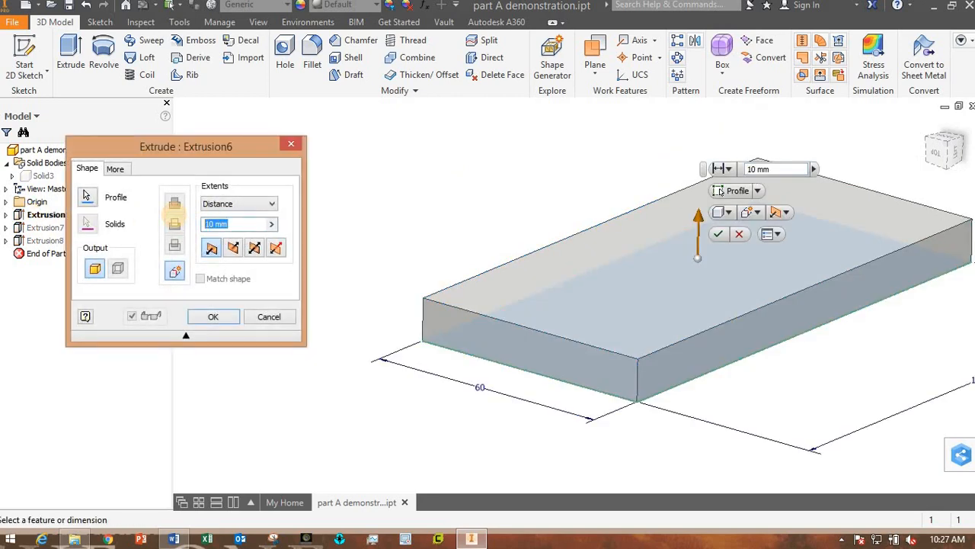
{"action": "key", "text": "Return"}
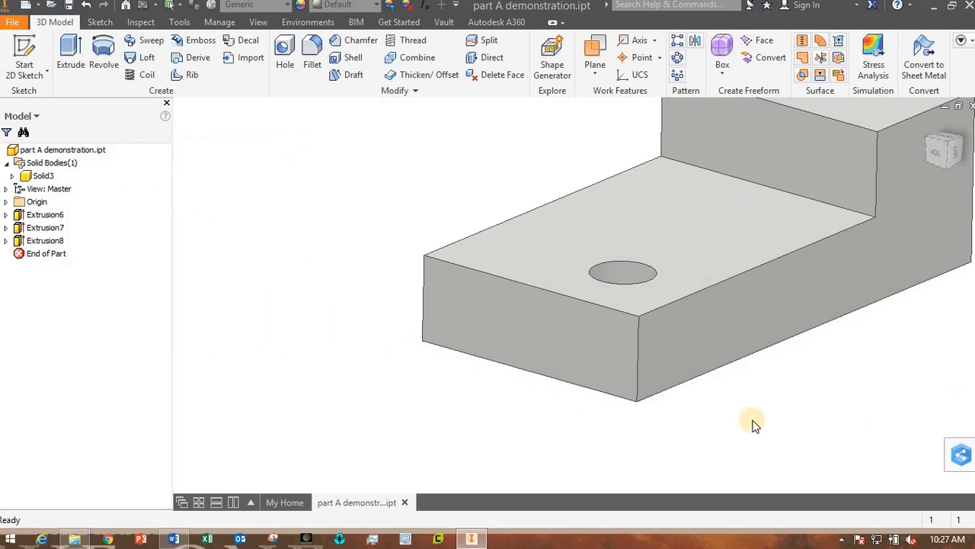
{"action": "middle_click_drag", "start_coordinate": [751, 424], "coordinate": [627, 353], "text": "shift"}
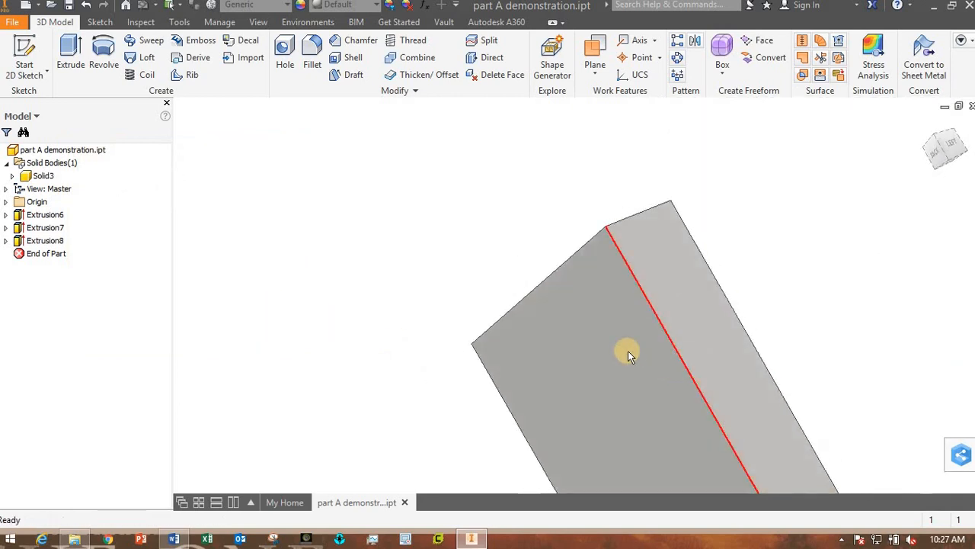
{"action": "middle_click_drag", "start_coordinate": [678, 286], "coordinate": [642, 240]}
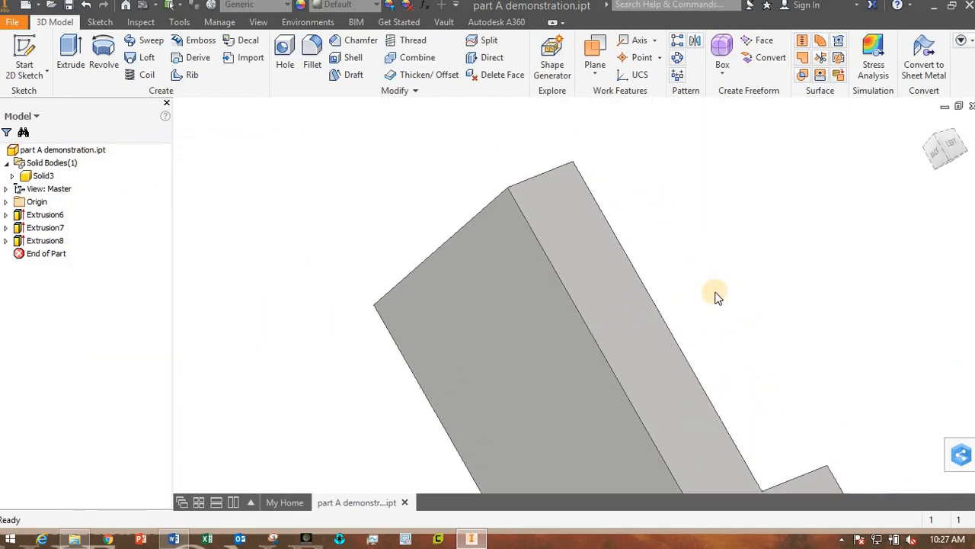
{"action": "middle_click_drag", "start_coordinate": [685, 314], "coordinate": [642, 257], "text": "shift"}
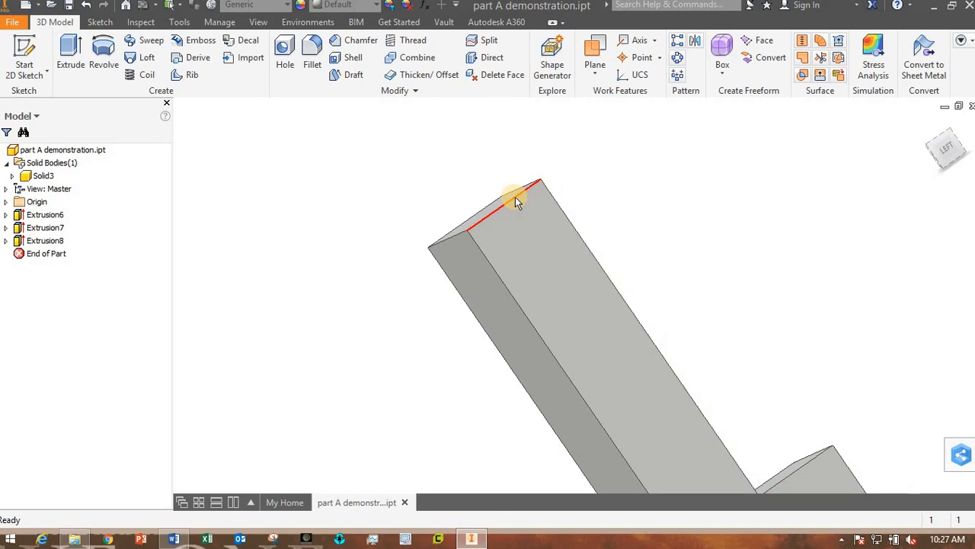
{"action": "middle_click_drag", "start_coordinate": [603, 272], "coordinate": [554, 338], "text": "shift"}
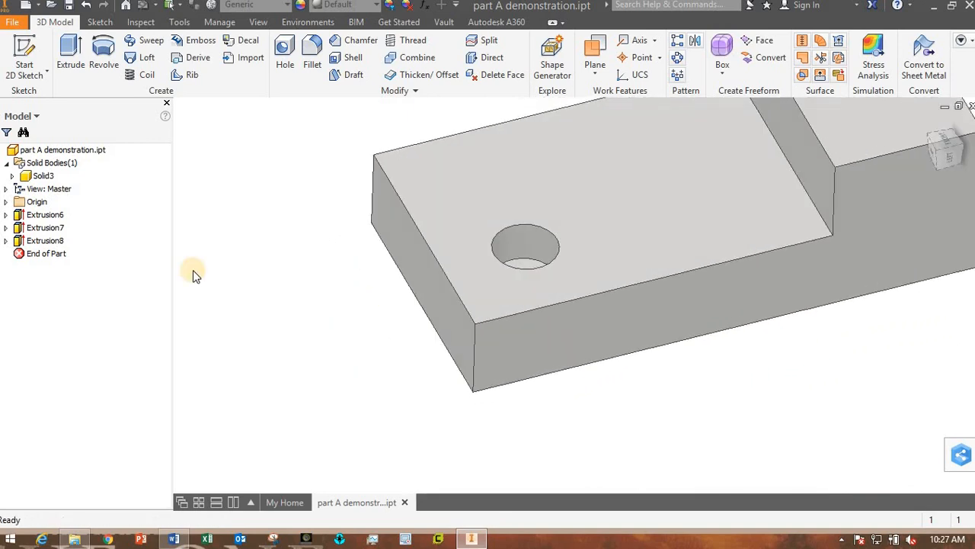
- Change the hole cut's extents from Distance to All and inspect the hole from the plate's back
{"action": "double_click", "coordinate": [38, 241]}
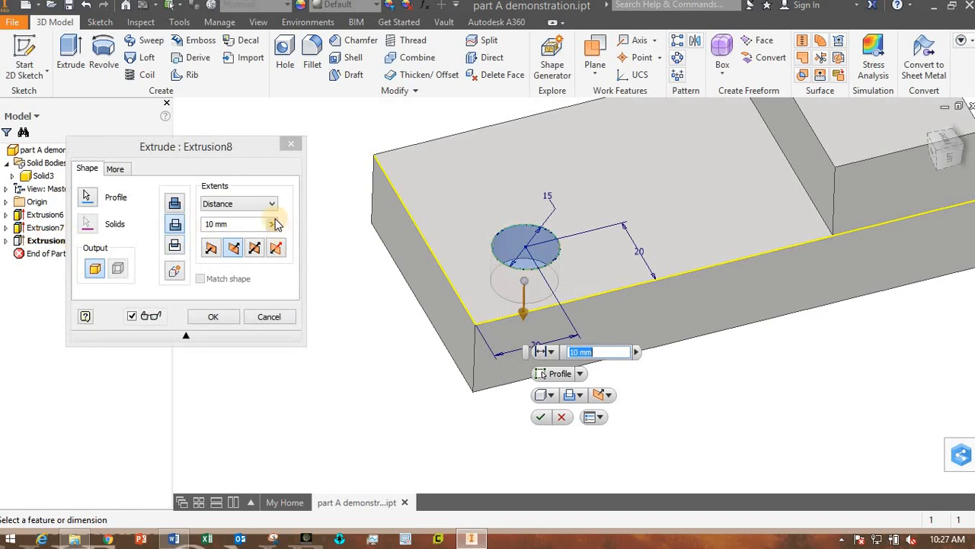
{"action": "left_click", "coordinate": [219, 317]}
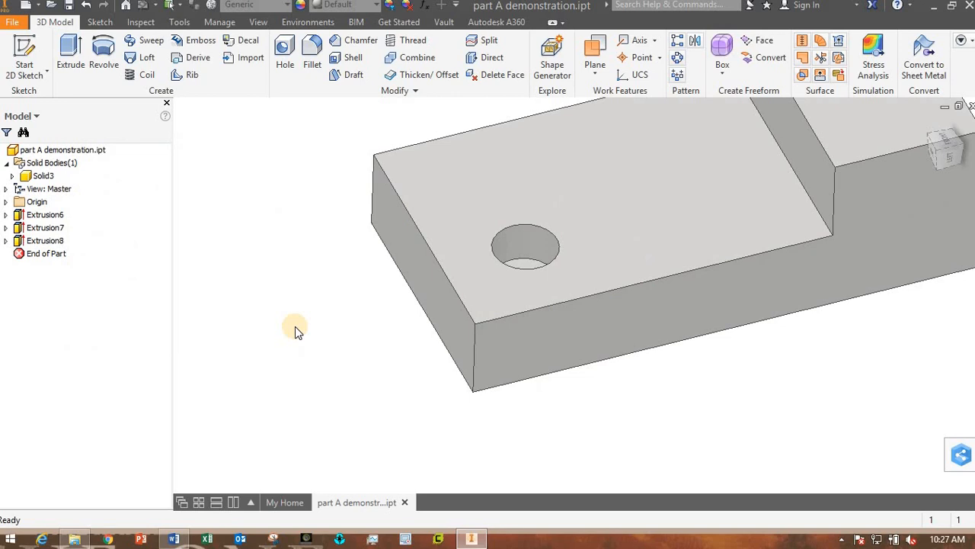
{"action": "double_click", "coordinate": [32, 242]}
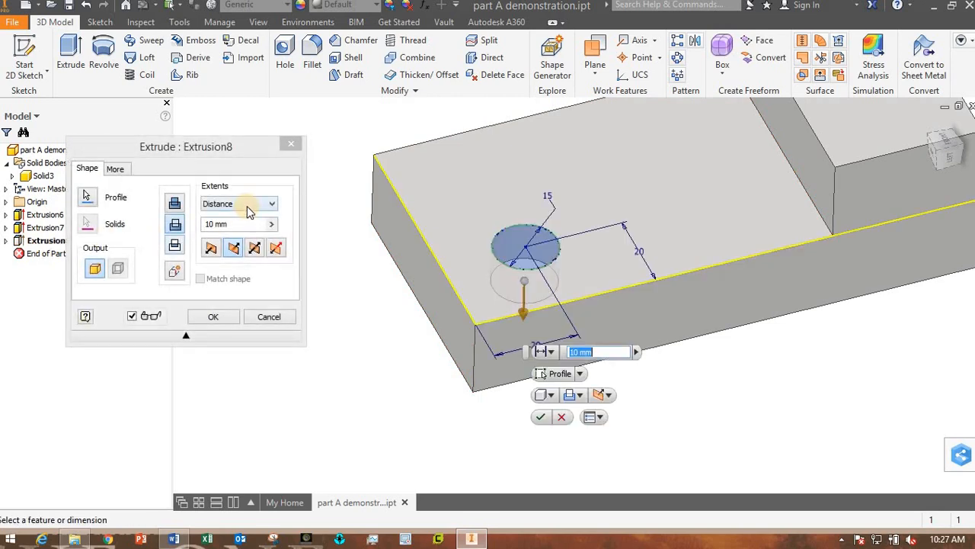
{"action": "left_click", "coordinate": [247, 205]}
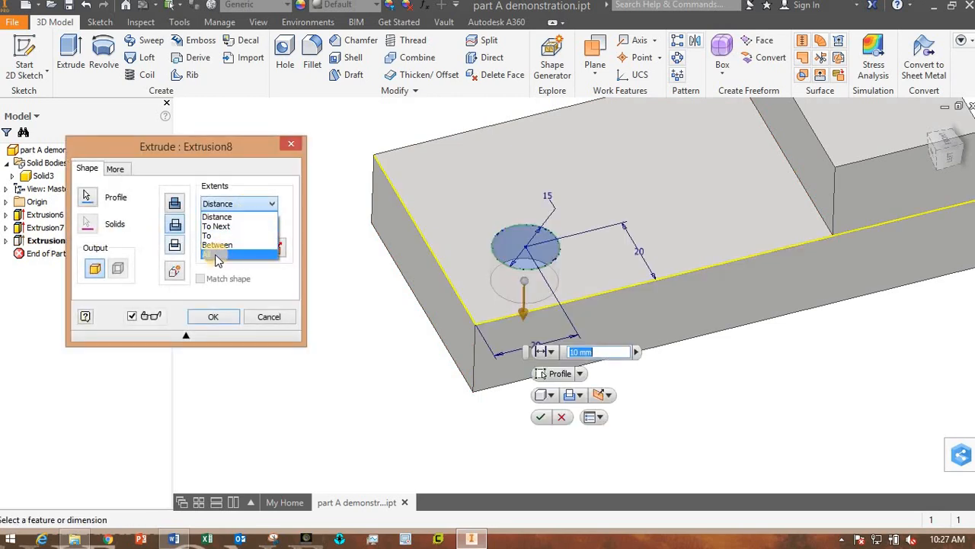
{"action": "left_click", "coordinate": [218, 254]}
{"action": "left_click", "coordinate": [217, 316]}
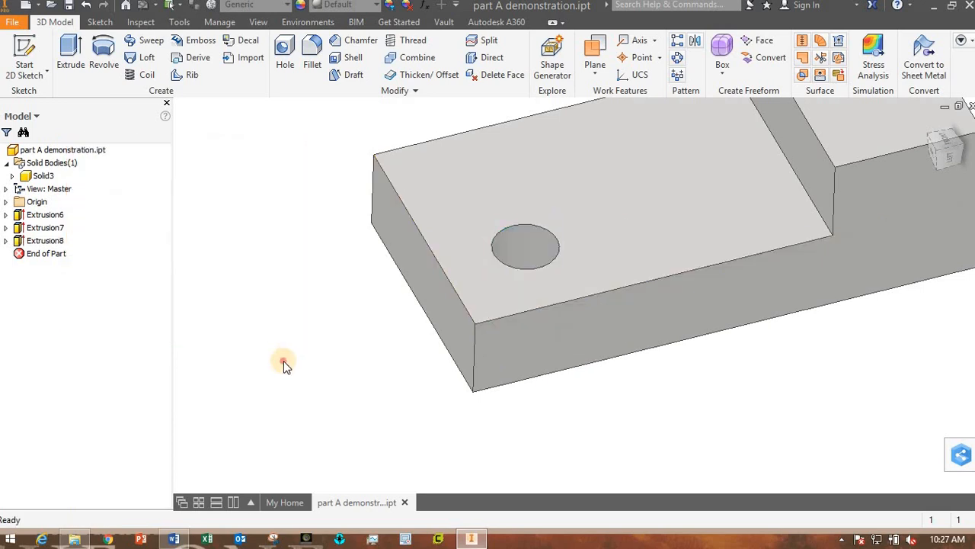
{"action": "middle_click_drag", "start_coordinate": [303, 409], "coordinate": [264, 315], "text": "shift"}
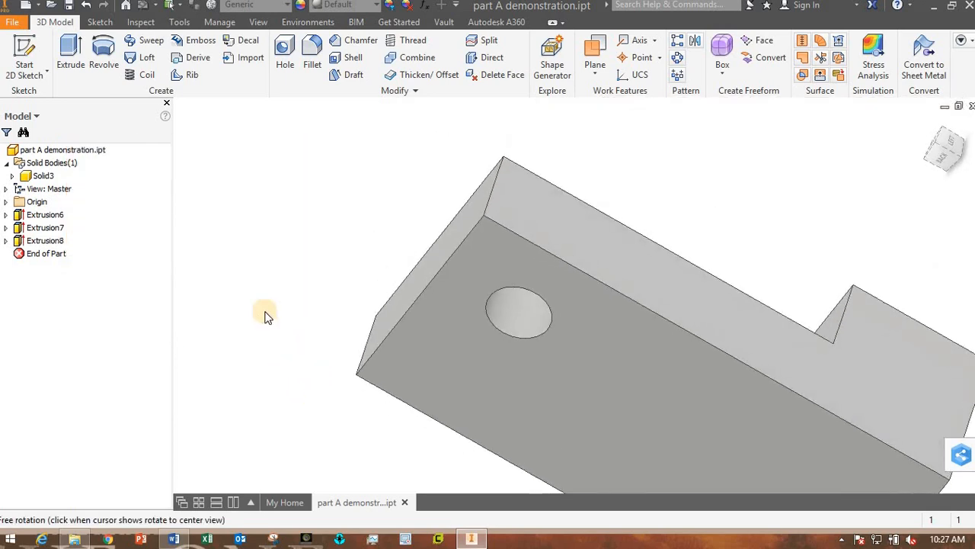
- Increase the plate's extrusion distance and check the All-extents hole from the plate's back
{"action": "double_click", "coordinate": [36, 216]}
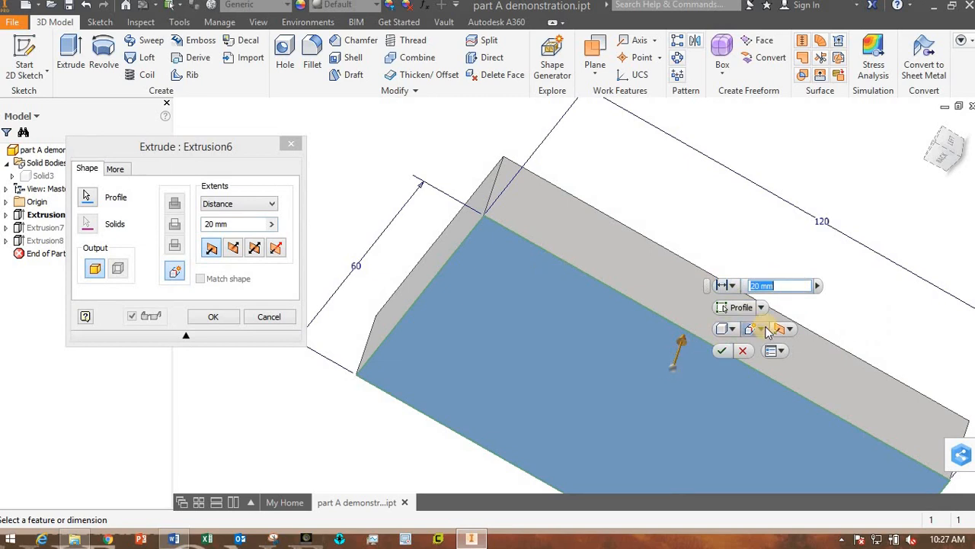
{"action": "key", "text": "Return"}
{"action": "scroll", "coordinate": [668, 369], "scroll_direction": "up", "scroll_amount": 3}
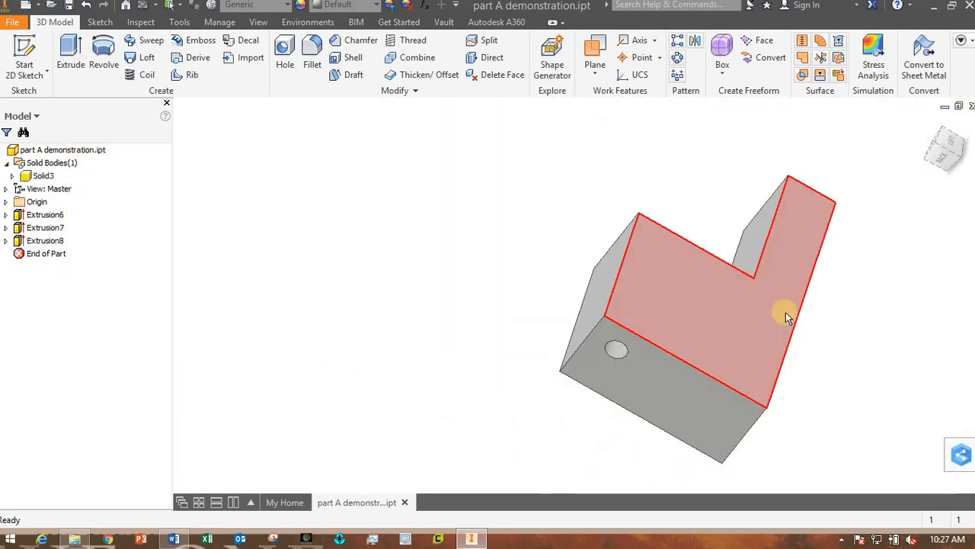
{"action": "middle_click_drag", "start_coordinate": [785, 311], "coordinate": [754, 358], "text": "shift"}
- Set the plate's extrusion distance to 10 mm and save the part
{"action": "double_click", "coordinate": [38, 215]}
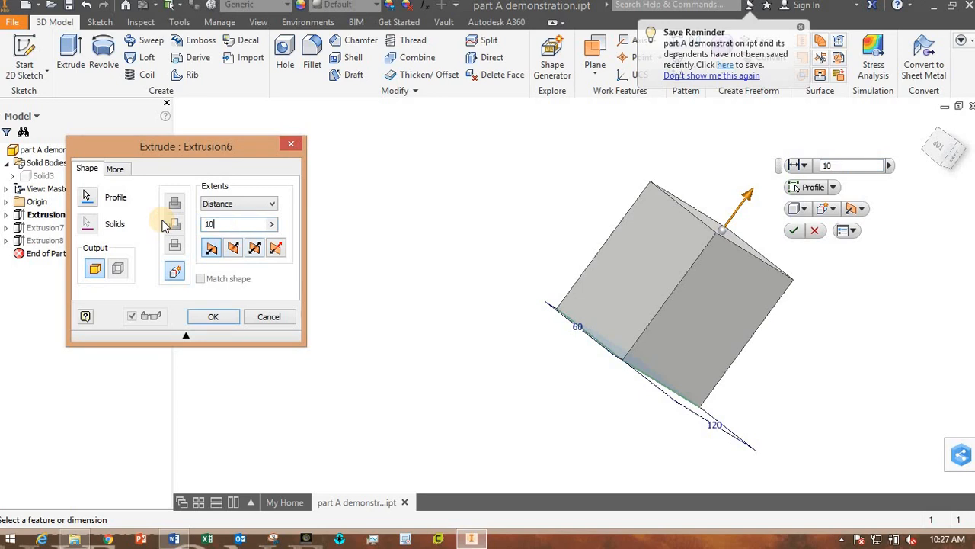
{"action": "key", "text": "Return"}
{"action": "middle_click_drag", "start_coordinate": [523, 320], "coordinate": [355, 423], "text": "shift"}
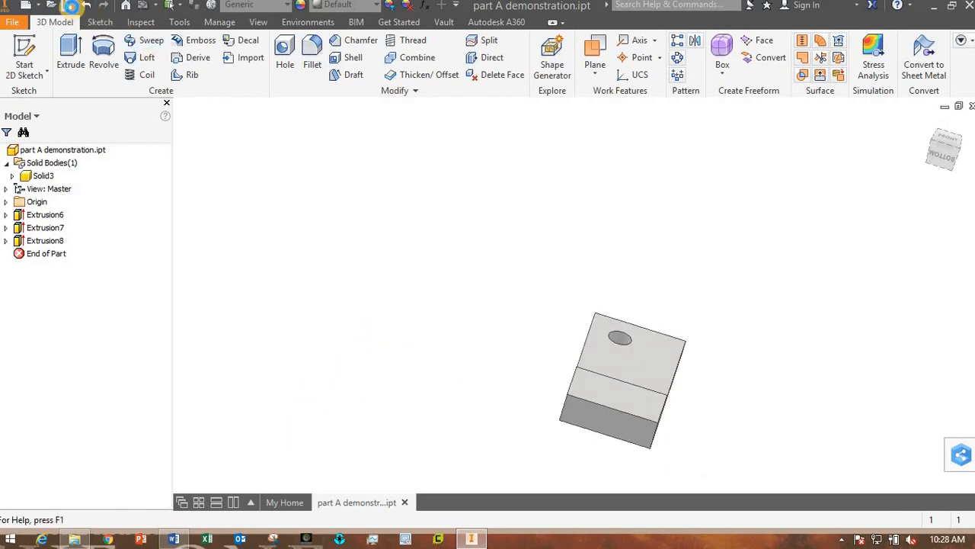
{"action": "left_click", "coordinate": [71, 6]}
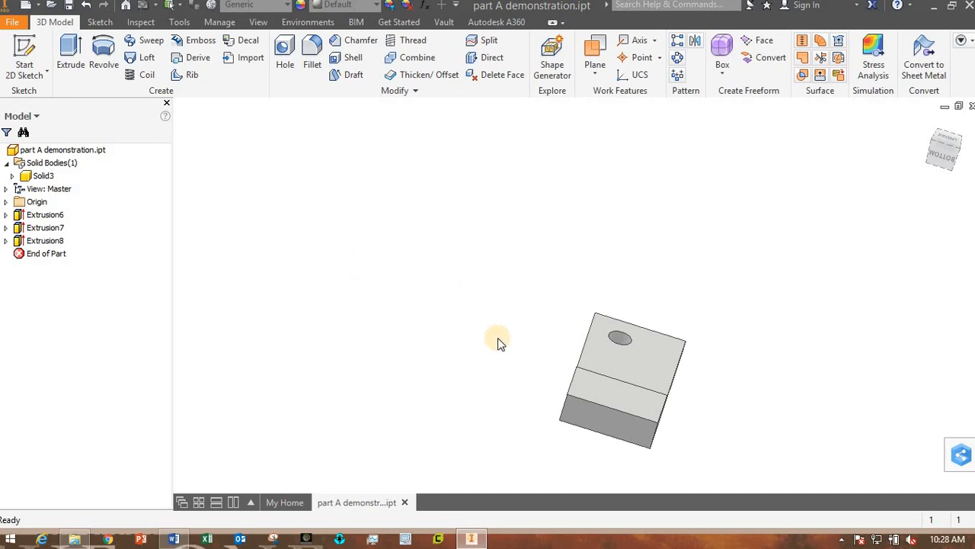
{"action": "middle_click_drag", "start_coordinate": [497, 343], "coordinate": [511, 370], "text": "shift"}
{"action": "left_click_drag", "start_coordinate": [322, 327], "coordinate": [332, 478]}
{"action": "key", "text": "Escape"}
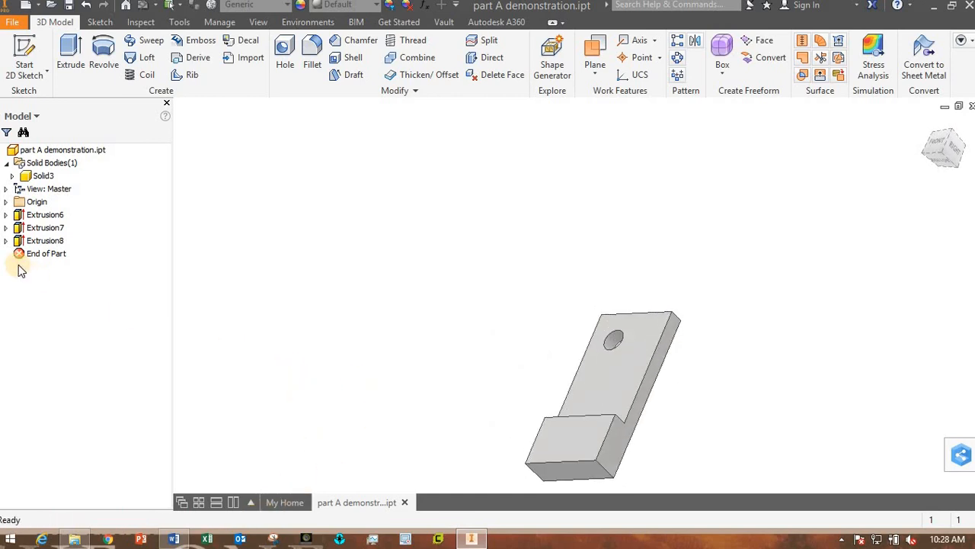
{"action": "left_click", "coordinate": [44, 214]}
{"action": "left_click_drag", "start_coordinate": [539, 347], "coordinate": [540, 373]}
{"action": "key", "text": "Escape"}
{"action": "middle_click_drag", "start_coordinate": [540, 374], "coordinate": [574, 353], "text": "shift"}
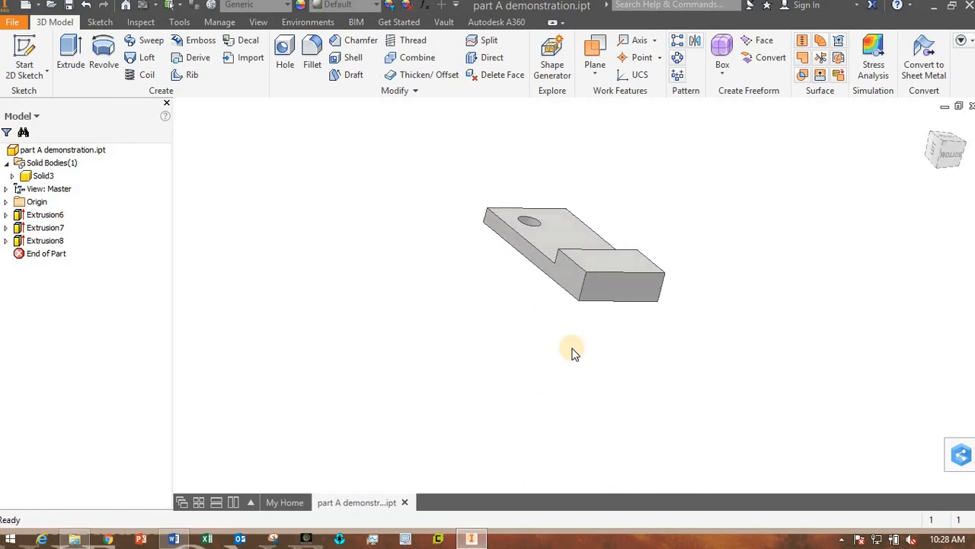
- Try to change the 120 mm length in the plate's base sketch, and decline to continue editing the read-only file
{"action": "double_click", "coordinate": [30, 217]}
{"action": "left_click", "coordinate": [284, 316]}
{"action": "left_click", "coordinate": [6, 215]}
{"action": "double_click", "coordinate": [46, 228]}
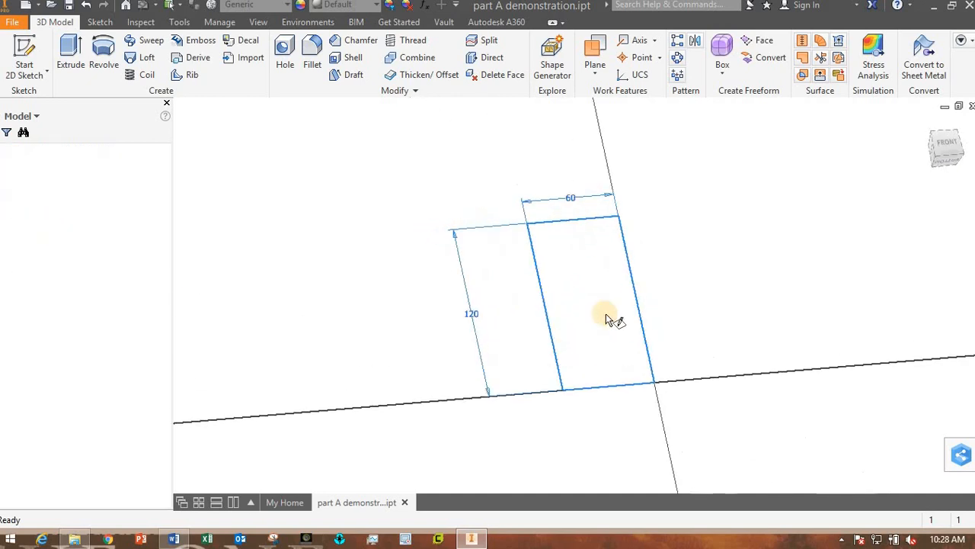
{"action": "double_click", "coordinate": [497, 312]}
{"action": "type", "text": "30"}
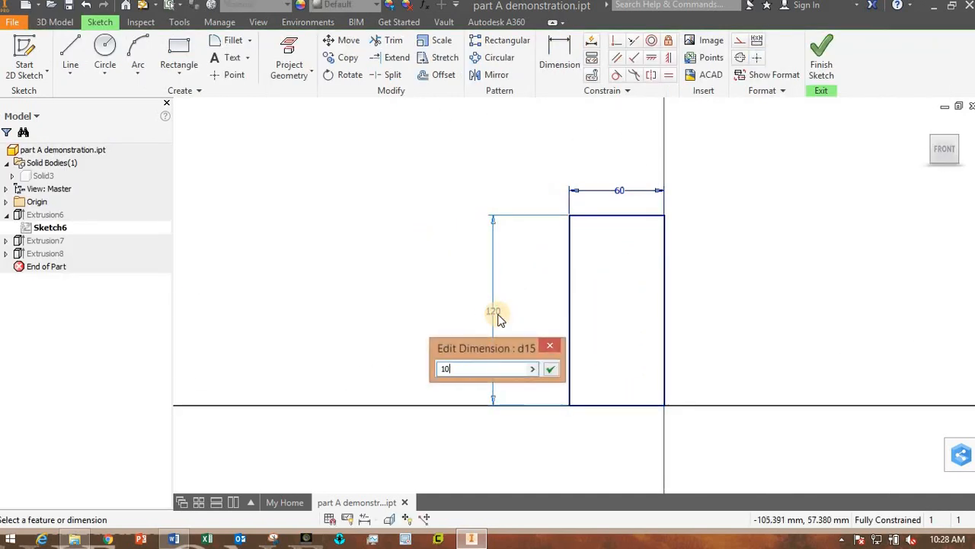
{"action": "key", "text": "Return"}
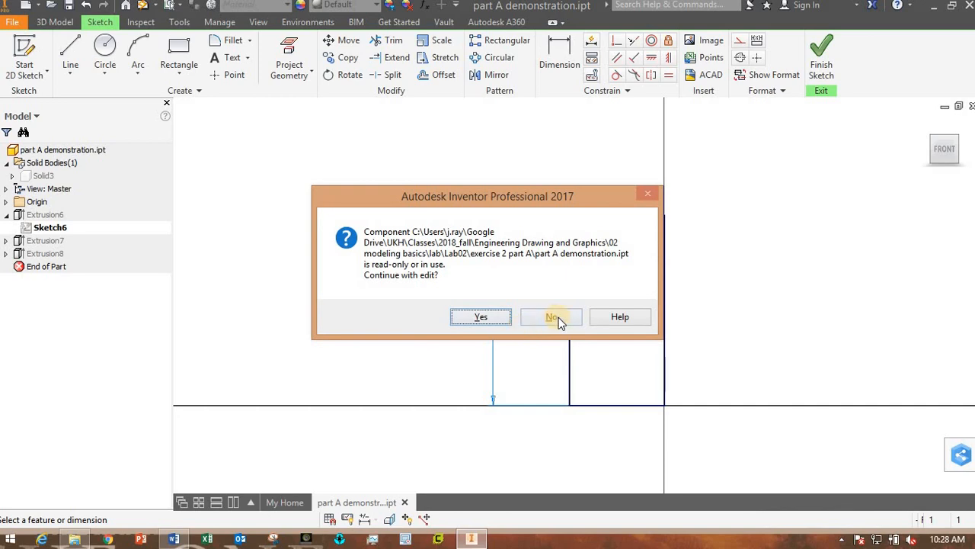
{"action": "left_click", "coordinate": [555, 318]}
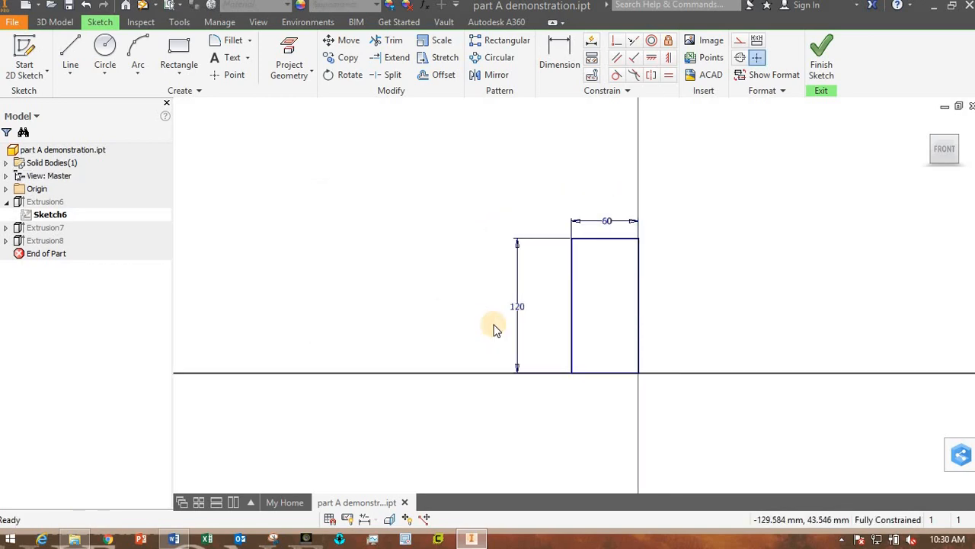
- Set the plate's length to 100 mm in its base sketch and finish the sketch
{"action": "double_click", "coordinate": [517, 306]}
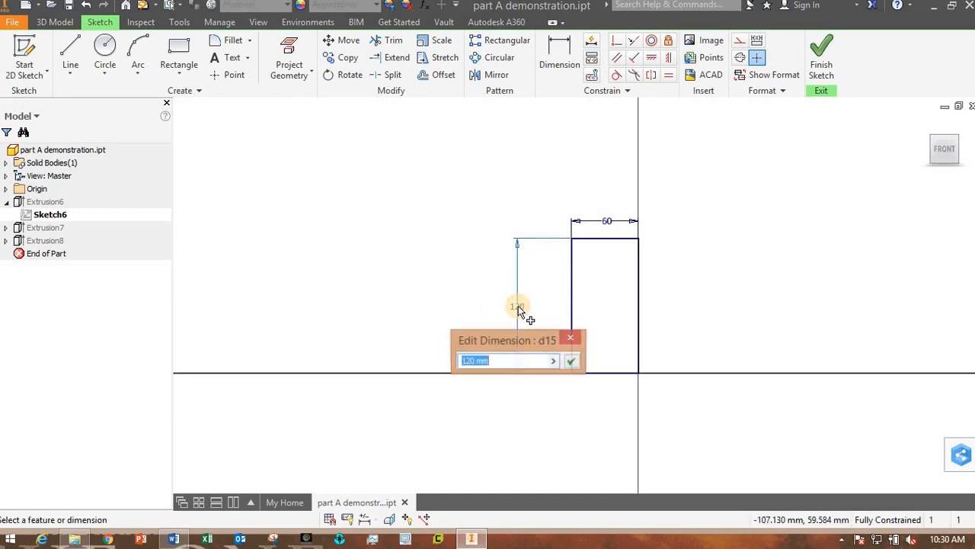
{"action": "type", "text": "100"}
{"action": "key", "text": "Return"}
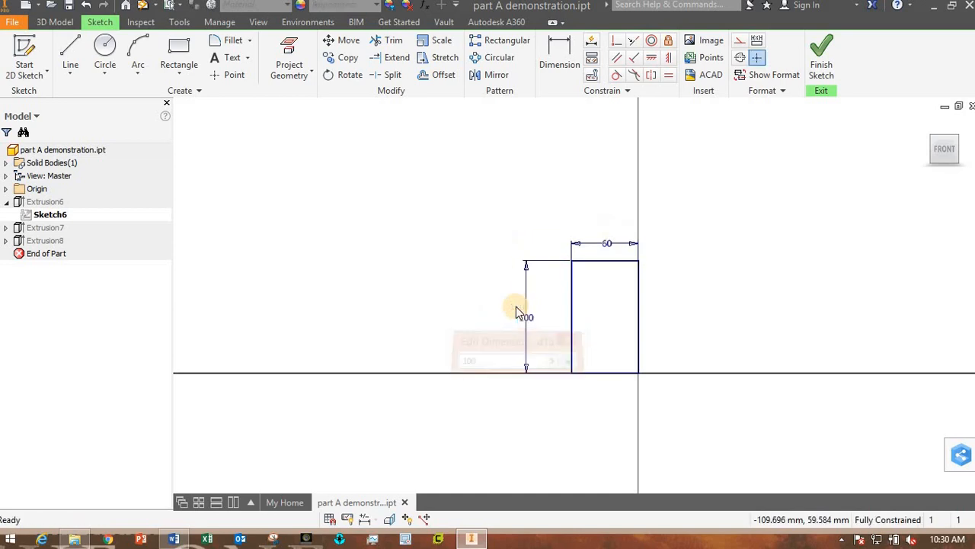
{"action": "left_click", "coordinate": [822, 56]}
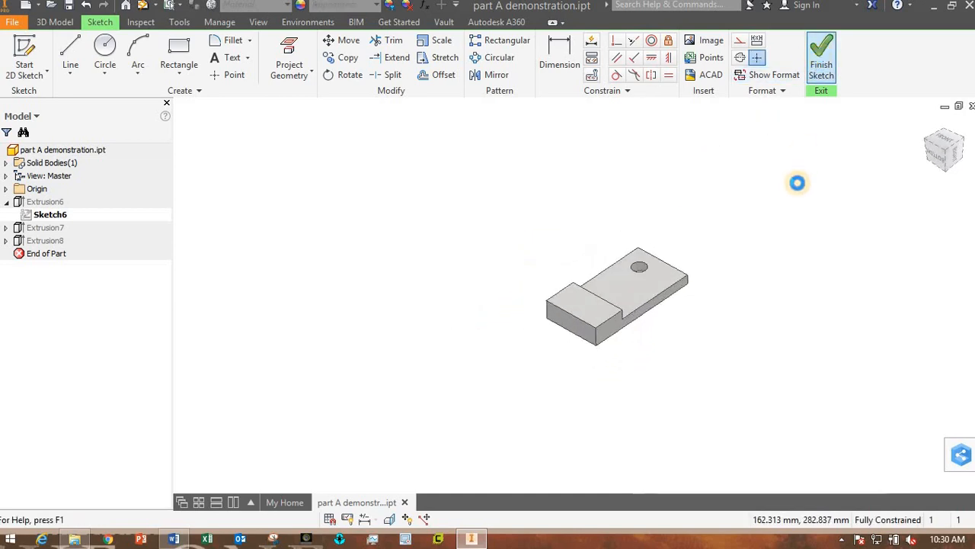
{"action": "left_click_drag", "start_coordinate": [655, 308], "coordinate": [548, 361]}
- Open the raised block's sketch to review its height dimension and how it attaches to the plate, and exit without edits
{"action": "left_click", "coordinate": [6, 228]}
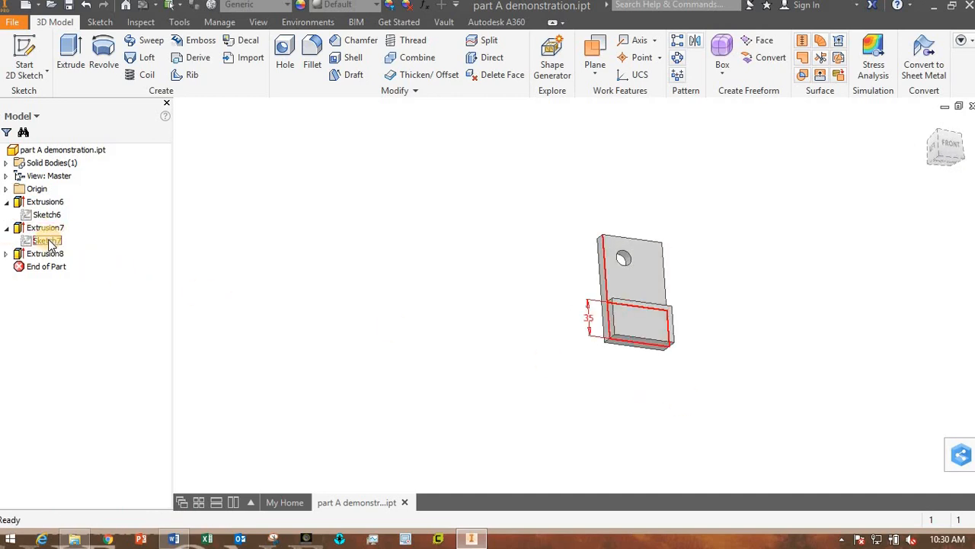
{"action": "double_click", "coordinate": [48, 241]}
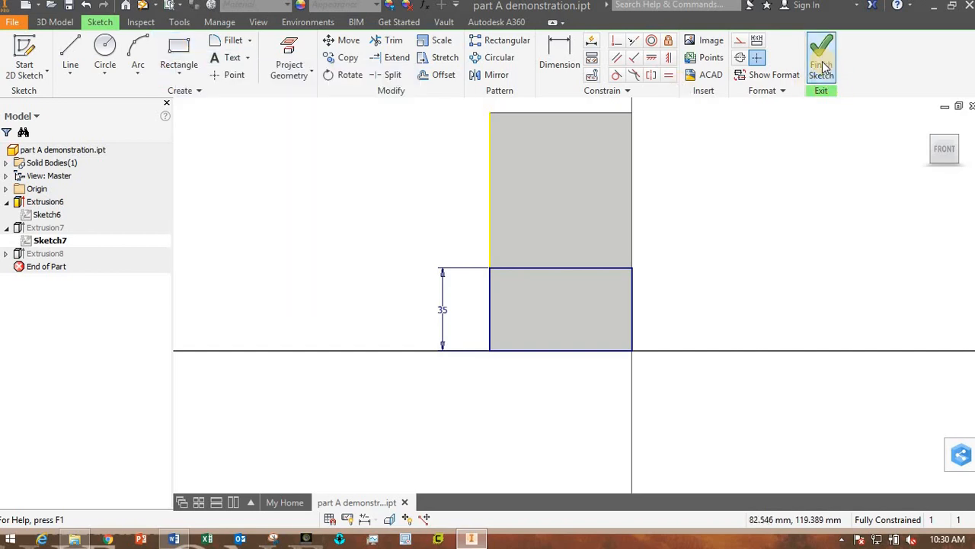
{"action": "left_click", "coordinate": [822, 67]}
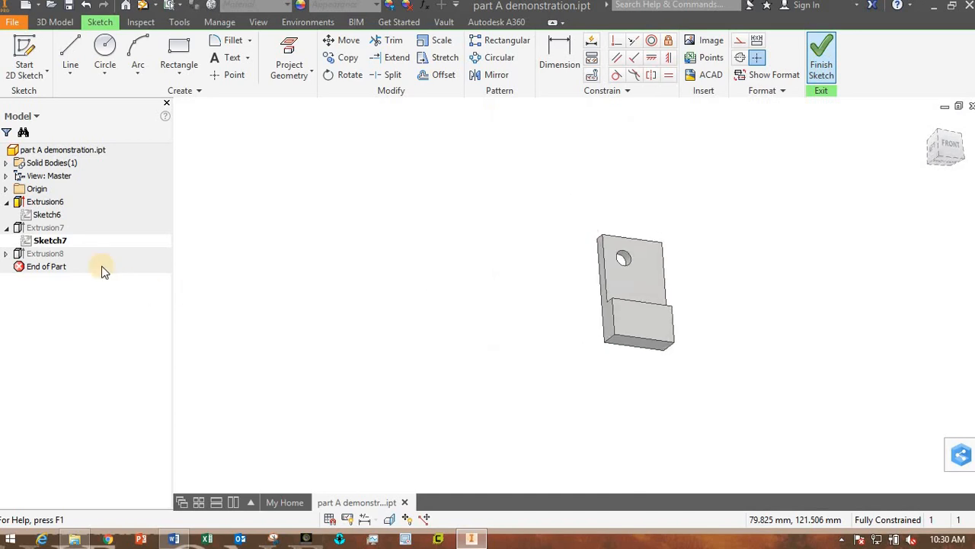
- Delete the raised block's extrusion with its consumed sketch, keeping the dependent hole cut
{"action": "left_click", "coordinate": [47, 227]}
{"action": "right_click", "coordinate": [66, 233]}
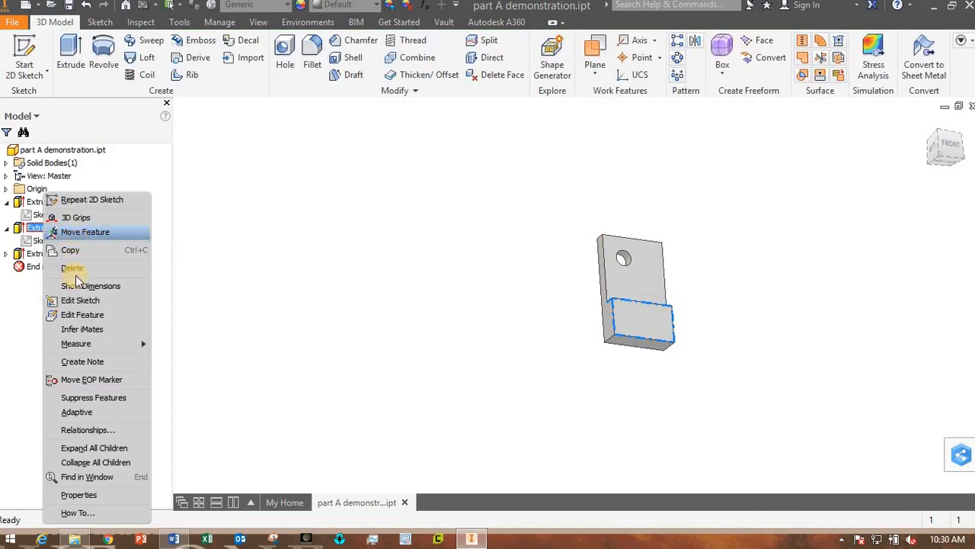
{"action": "left_click", "coordinate": [72, 270]}
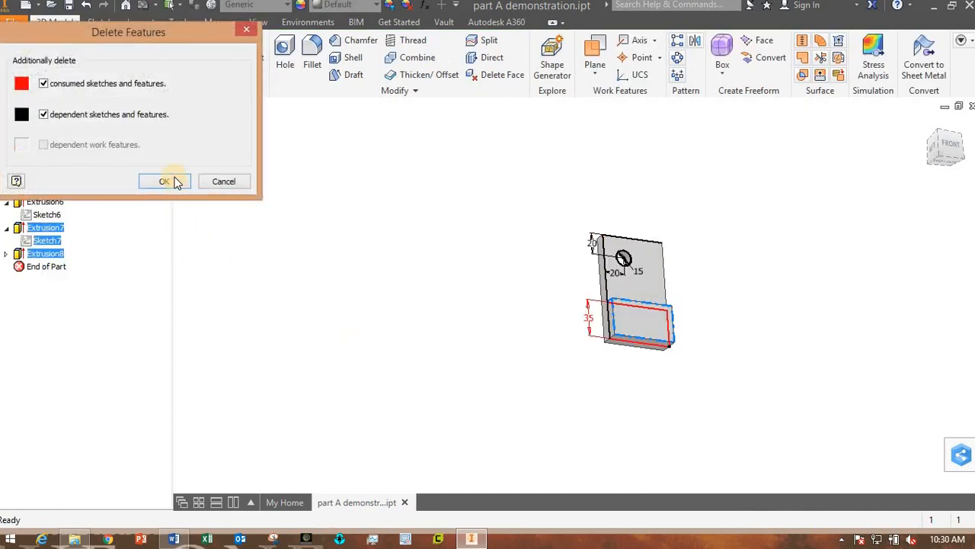
{"action": "left_click", "coordinate": [169, 181]}
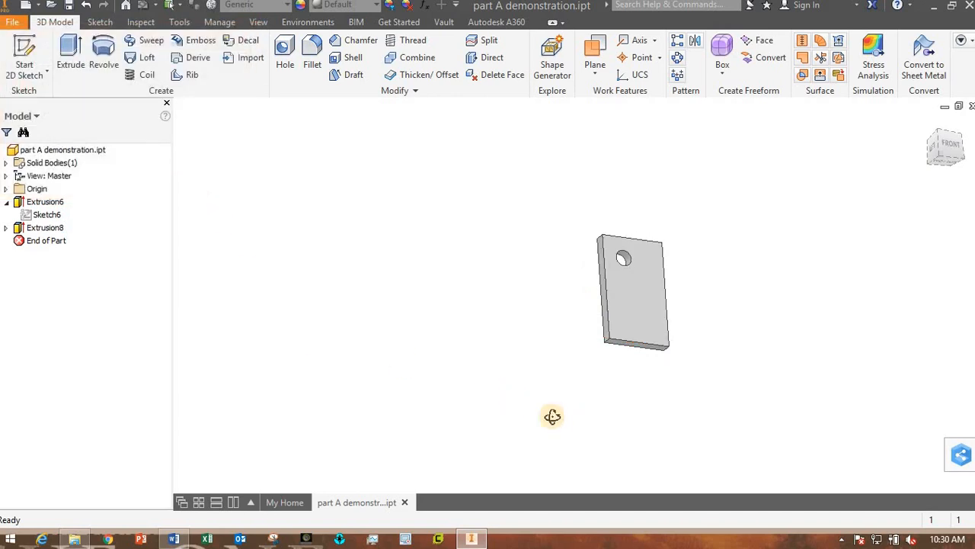
- Start a new sketch on the plate's large front face, the one with the hole
{"action": "left_click_drag", "start_coordinate": [552, 416], "coordinate": [551, 374]}
{"action": "scroll", "coordinate": [562, 378], "scroll_direction": "up", "scroll_amount": 2}
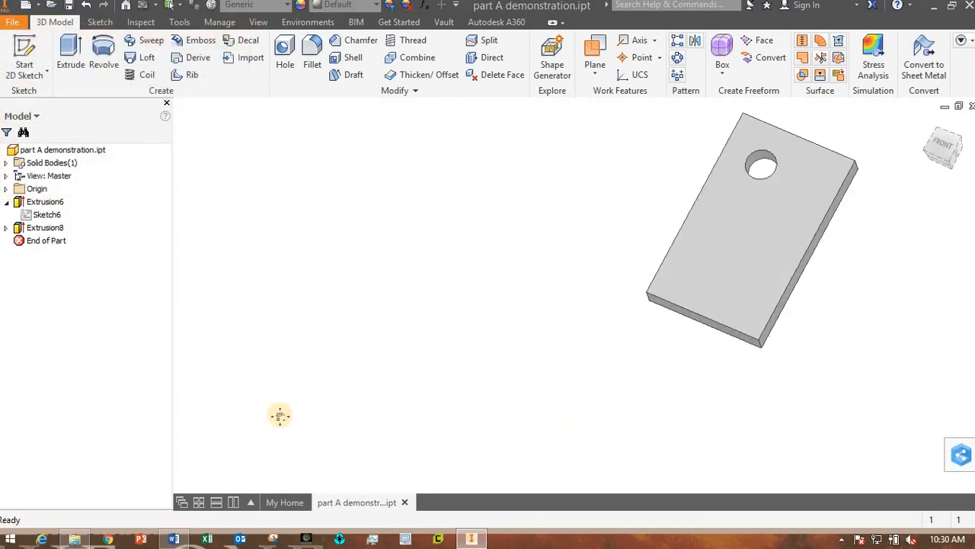
{"action": "middle_click_drag", "start_coordinate": [279, 415], "coordinate": [179, 433]}
{"action": "middle_click_drag", "start_coordinate": [469, 375], "coordinate": [428, 383]}
{"action": "middle_click_drag", "start_coordinate": [456, 346], "coordinate": [491, 333], "text": "shift"}
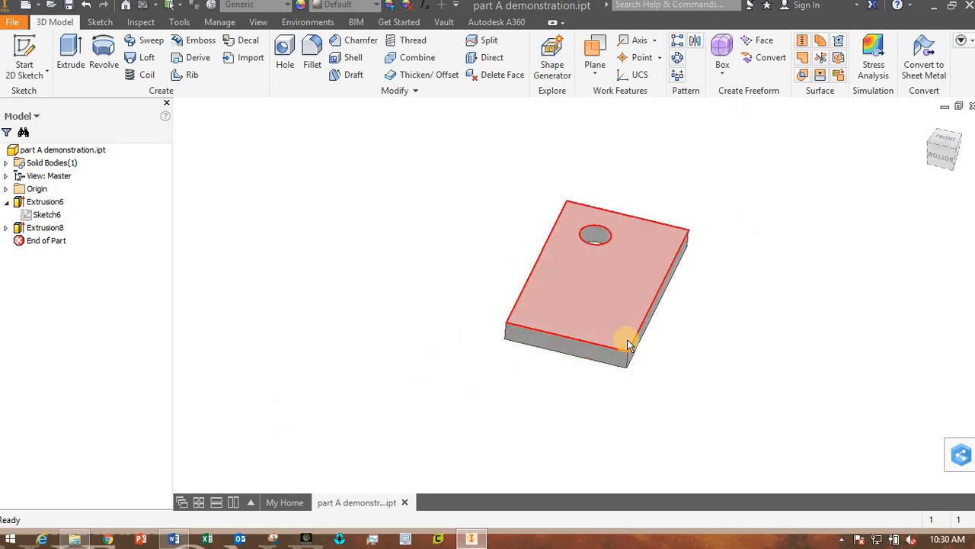
{"action": "left_click", "coordinate": [589, 306]}
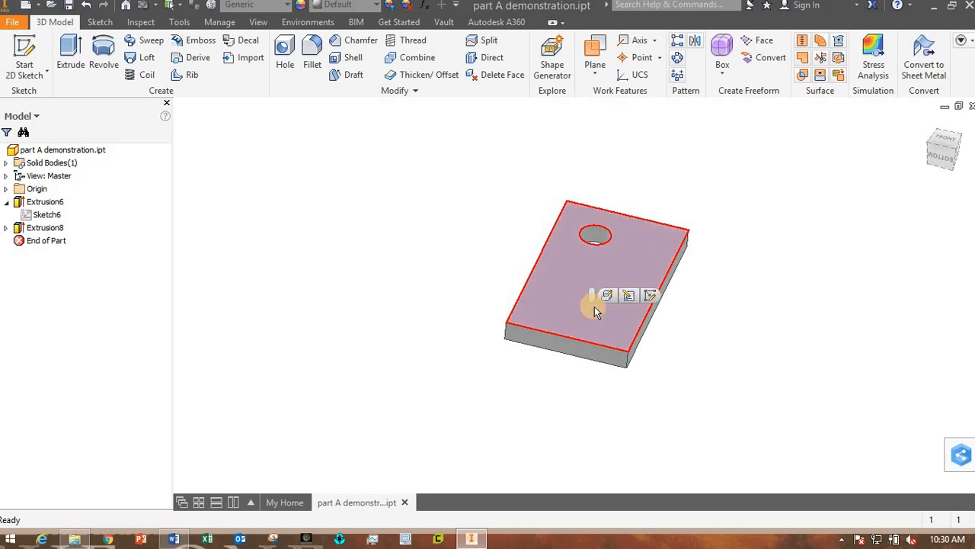
{"action": "left_click", "coordinate": [650, 295]}
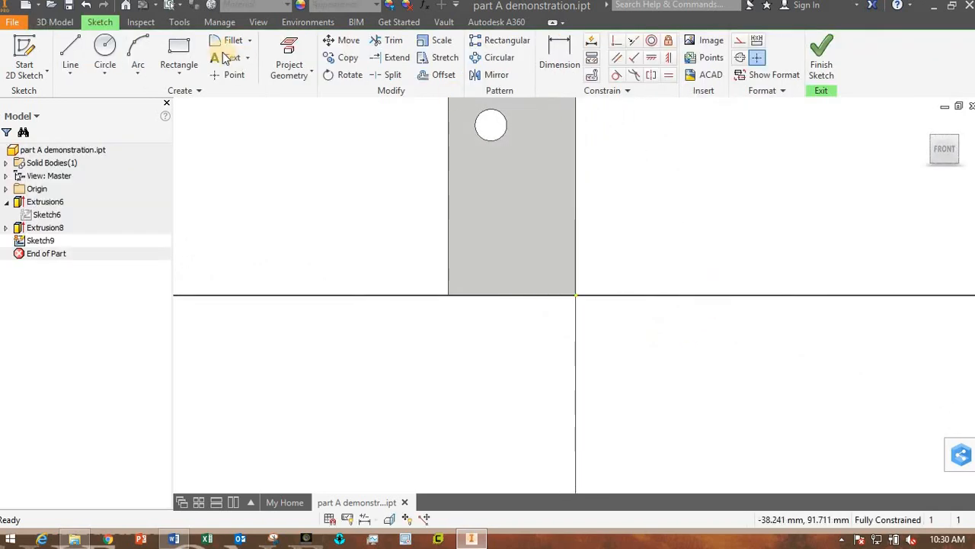
- Sketch a rectangle about 47 mm wide from the plate's origin corner, and pull its free vertical side slightly outward
{"action": "left_click", "coordinate": [178, 53]}
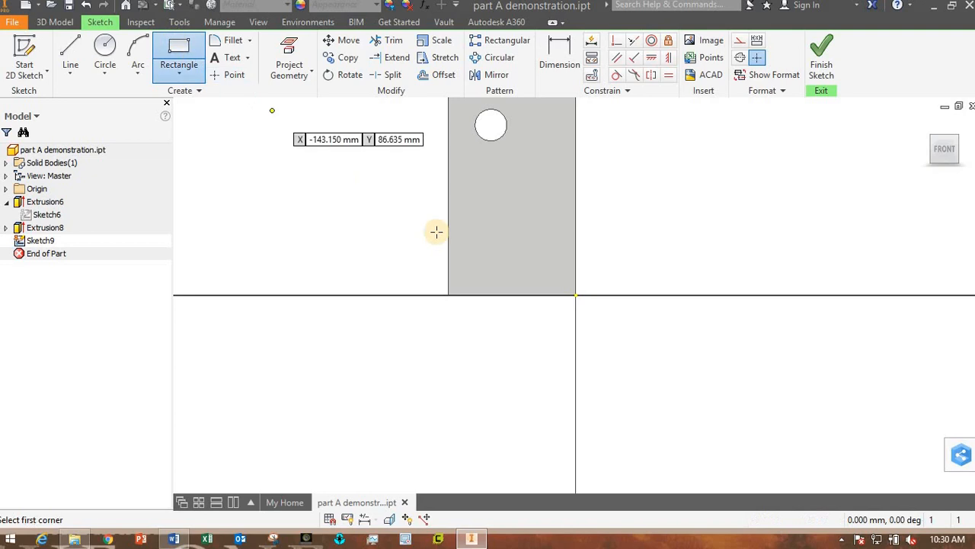
{"action": "left_click", "coordinate": [575, 294]}
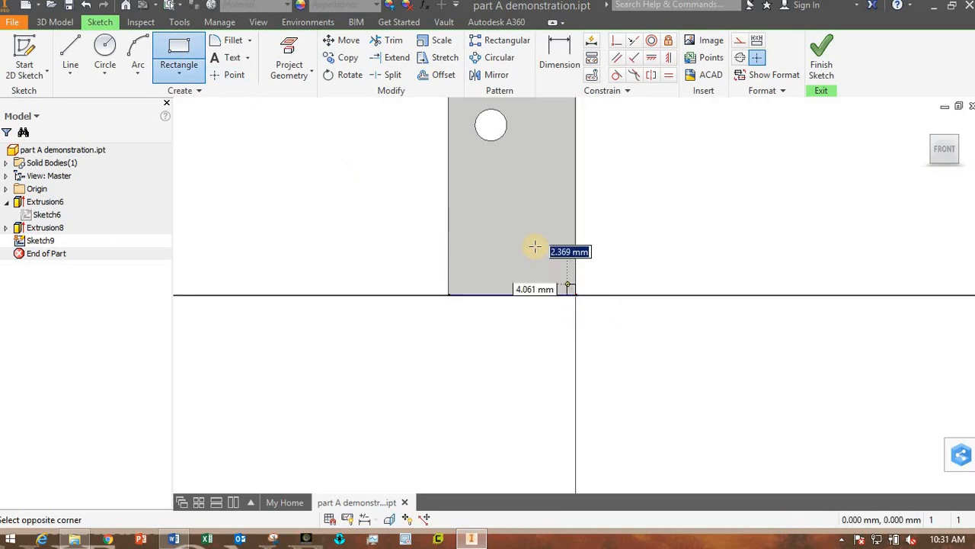
{"action": "left_click", "coordinate": [477, 206]}
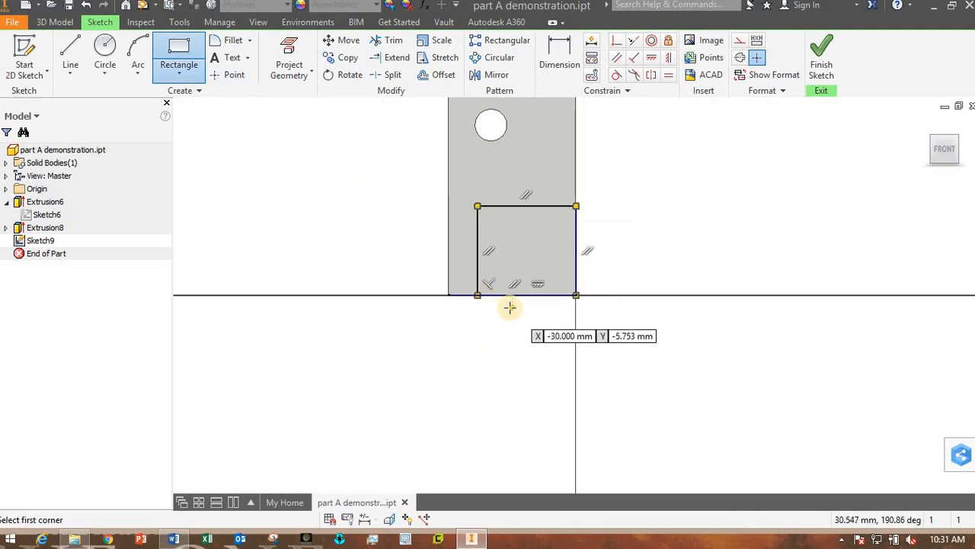
{"action": "key", "text": "Escape"}
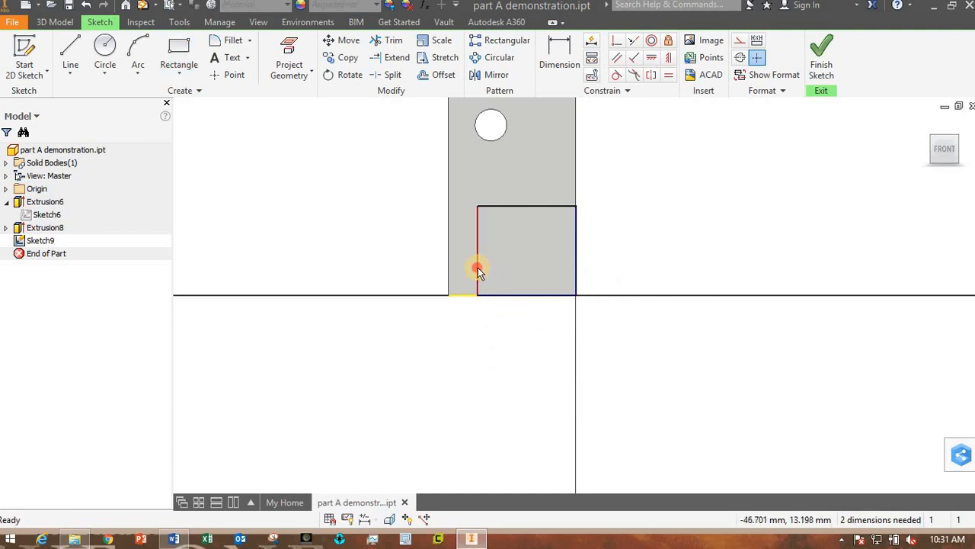
{"action": "mouse_move", "coordinate": [478, 267]}
{"action": "left_mouse_down"}
{"action": "mouse_move", "coordinate": [410, 257]}
{"action": "mouse_move", "coordinate": [471, 251]}
{"action": "left_mouse_up"}
{"action": "scroll", "coordinate": [493, 244], "scroll_direction": "up", "scroll_amount": 3}
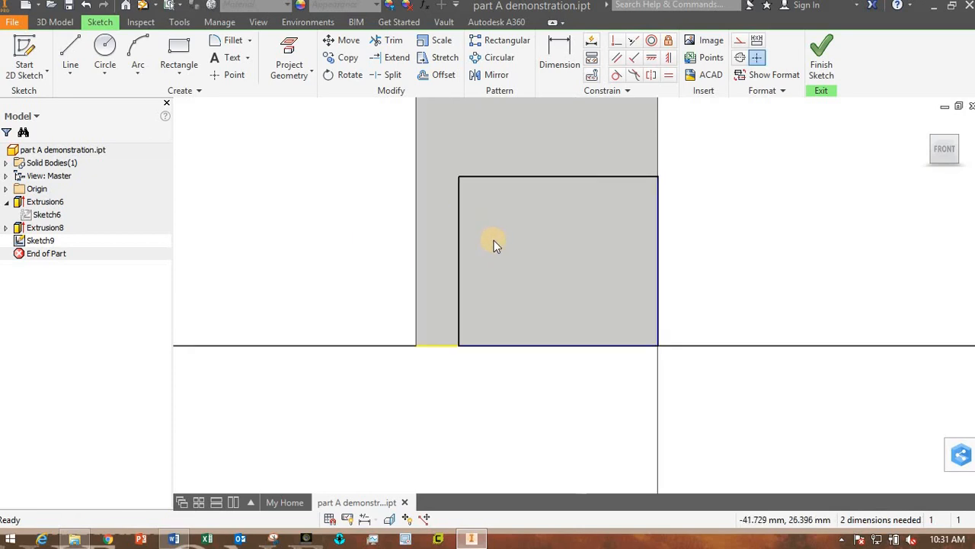
- Dimension the rectangle's width at 60 mm and its height at 35 mm
{"action": "scroll", "coordinate": [492, 244], "scroll_direction": "down", "scroll_amount": 2}
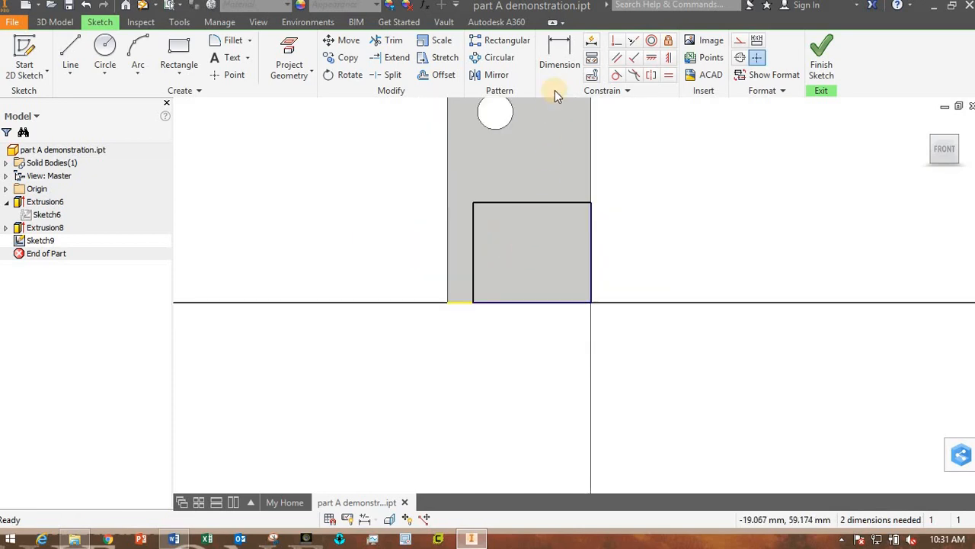
{"action": "left_click", "coordinate": [561, 47]}
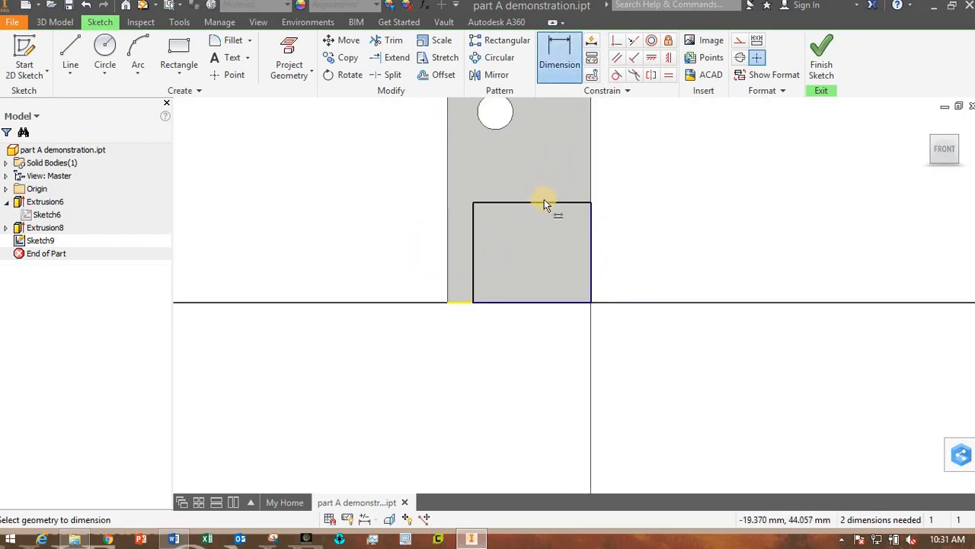
{"action": "left_click", "coordinate": [542, 195]}
{"action": "left_click", "coordinate": [539, 180]}
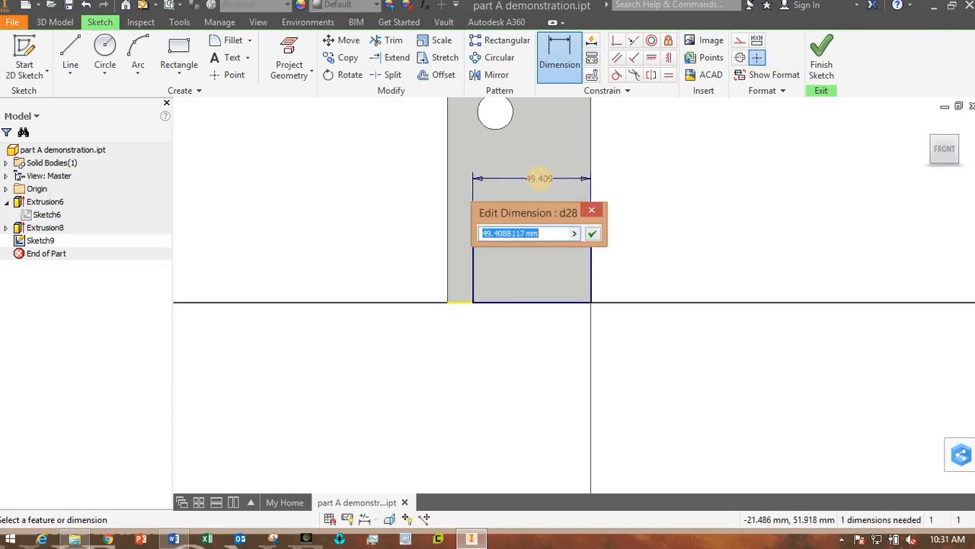
{"action": "key", "text": "Return"}
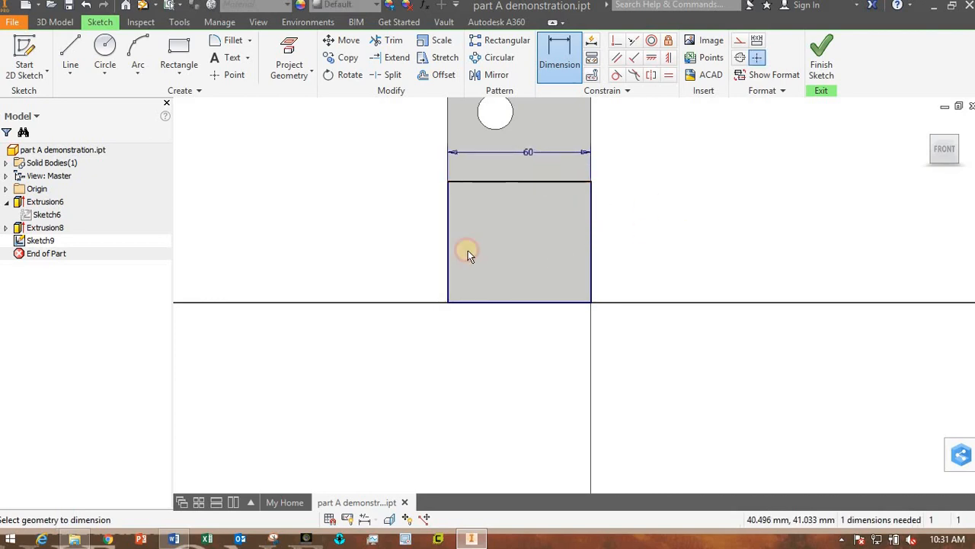
{"action": "scroll", "coordinate": [457, 245], "scroll_direction": "up", "scroll_amount": 3}
{"action": "scroll", "coordinate": [447, 239], "scroll_direction": "down", "scroll_amount": 2}
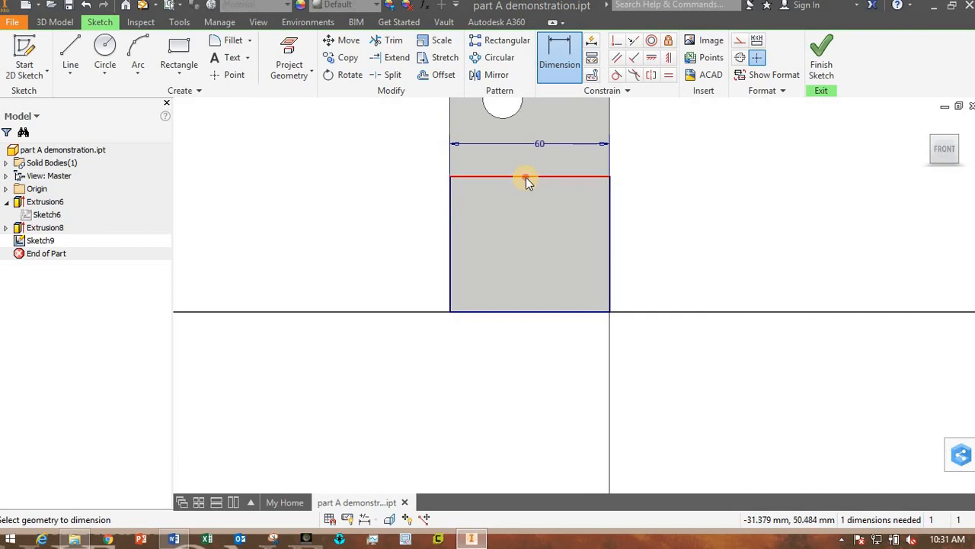
{"action": "left_click", "coordinate": [524, 312]}
{"action": "left_click", "coordinate": [404, 238]}
{"action": "type", "text": "35"}
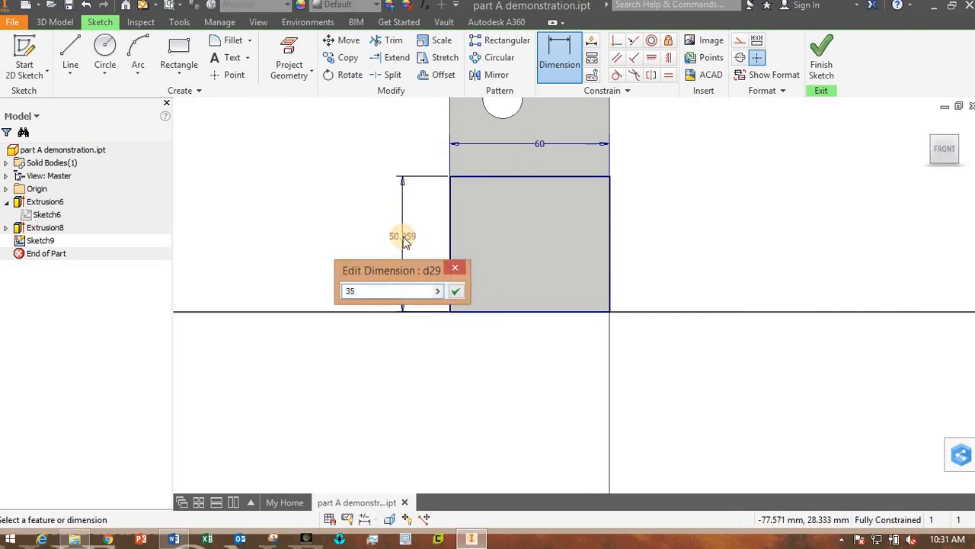
{"action": "key", "text": "Return"}
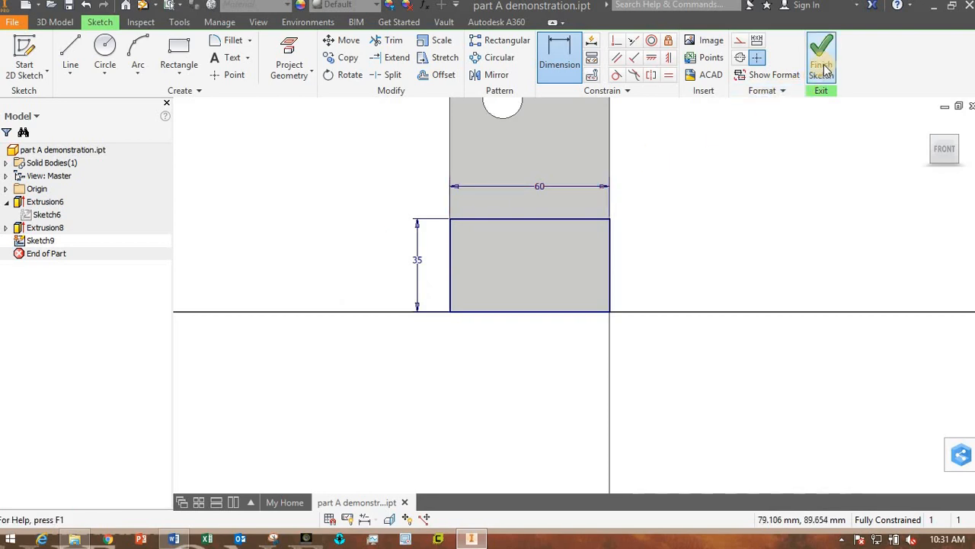
- Finish the sketch and extrude the rectangle 10 mm outward from the plate as a joined raised block
{"action": "left_click", "coordinate": [821, 57]}
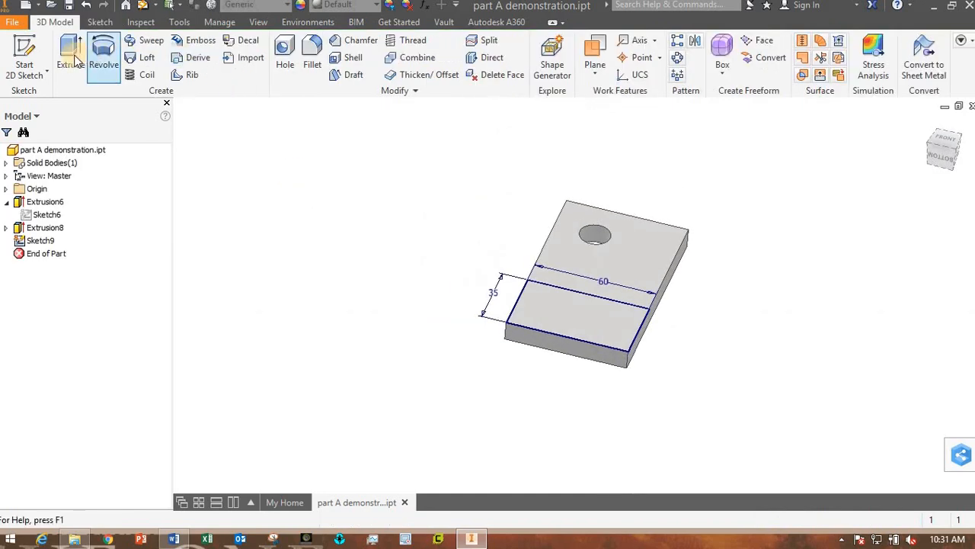
{"action": "left_click", "coordinate": [70, 57]}
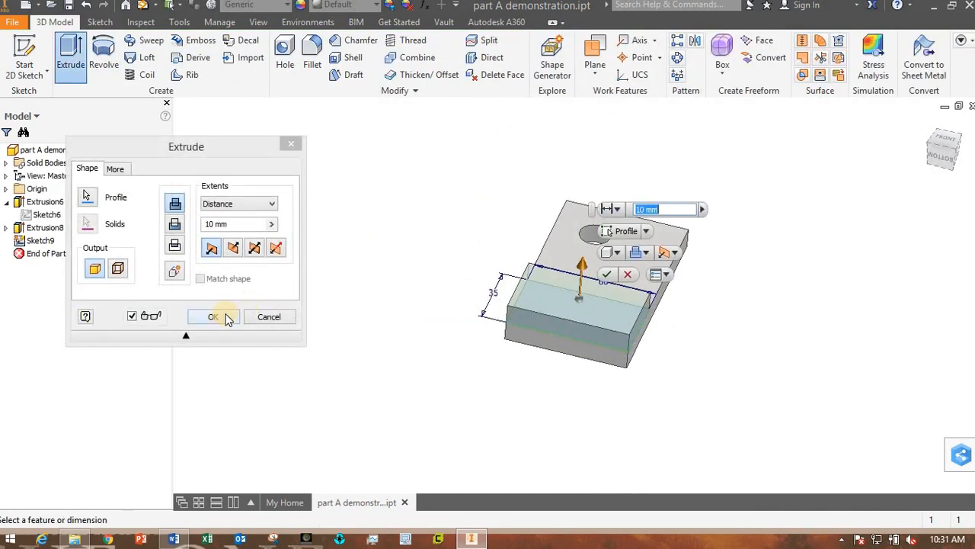
{"action": "left_click", "coordinate": [224, 318]}
{"action": "middle_click_drag", "start_coordinate": [454, 357], "coordinate": [606, 333], "text": "shift"}
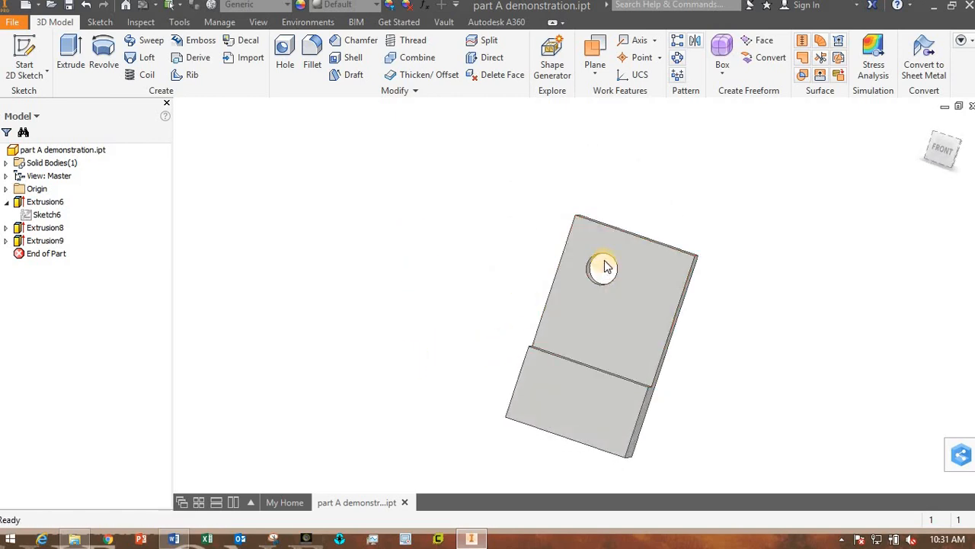
- Set the plate's width to 80 mm in its base sketch, then inspect the raised block and hole against the resized plate
{"action": "double_click", "coordinate": [43, 216]}
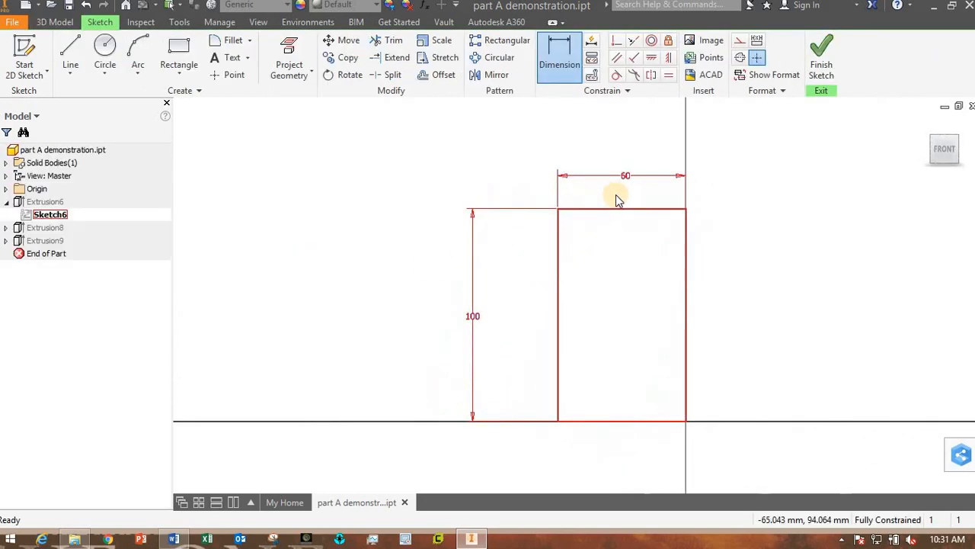
{"action": "double_click", "coordinate": [626, 177]}
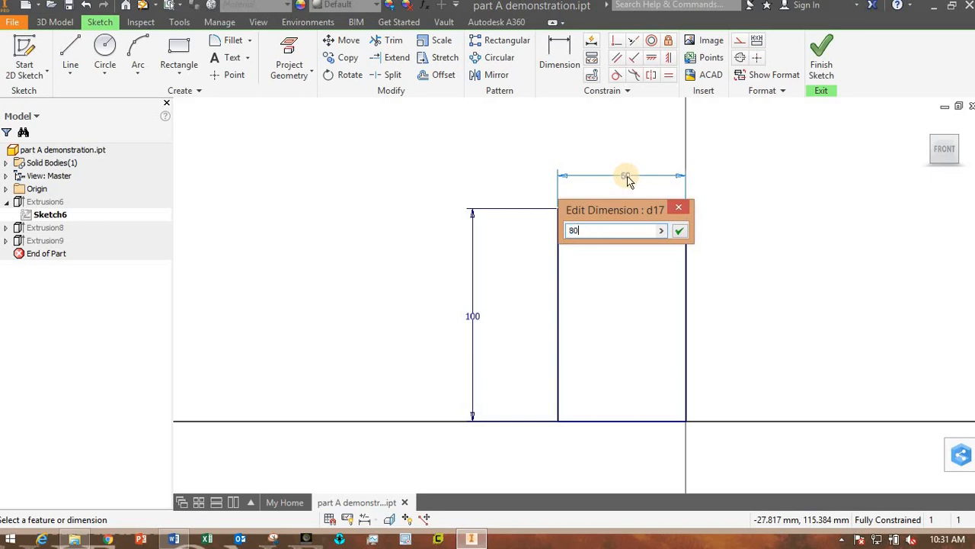
{"action": "key", "text": "Return"}
{"action": "left_click", "coordinate": [819, 76]}
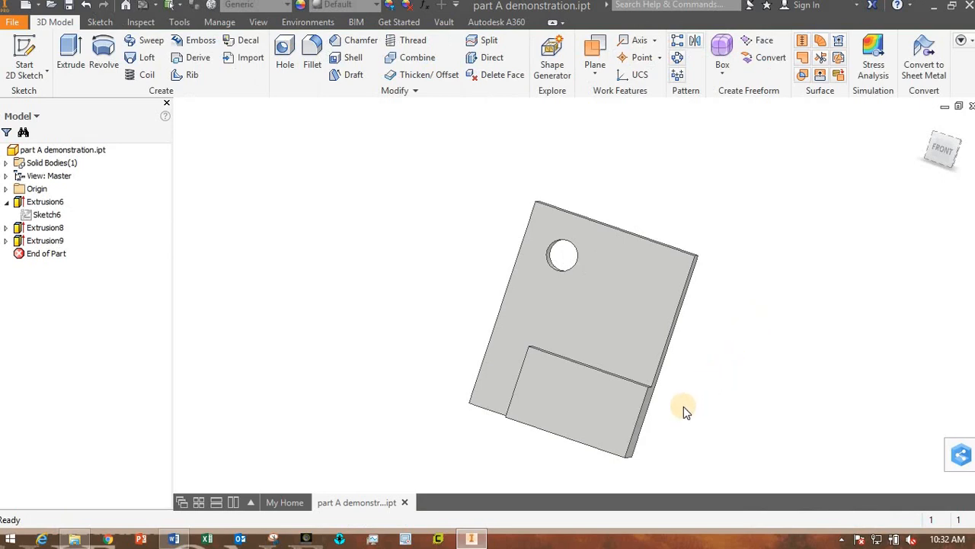
{"action": "middle_click_drag", "start_coordinate": [681, 407], "coordinate": [769, 404], "text": "shift"}
{"action": "scroll", "coordinate": [681, 403], "scroll_direction": "up", "scroll_amount": 3}
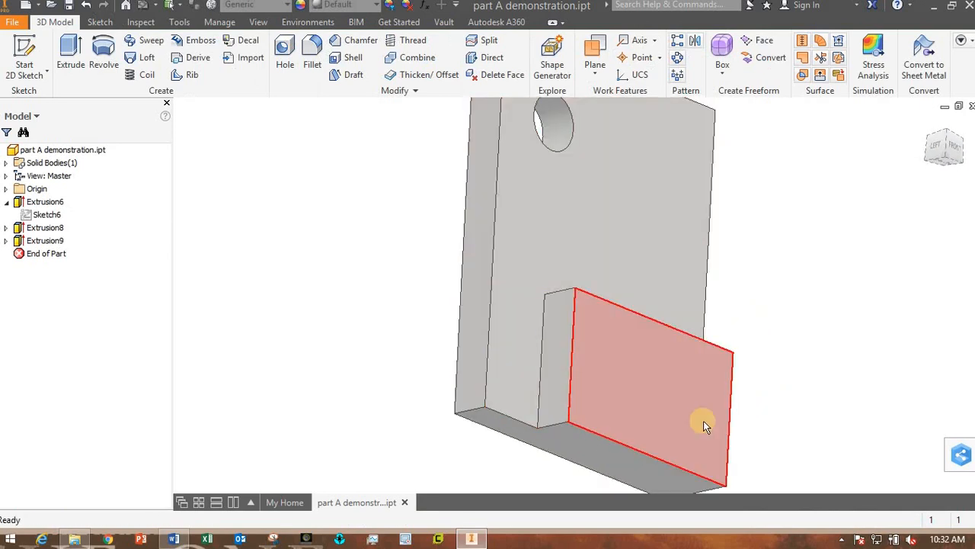
{"action": "scroll", "coordinate": [703, 420], "scroll_direction": "down", "scroll_amount": 3}
{"action": "middle_click_drag", "start_coordinate": [785, 462], "coordinate": [732, 459], "text": "shift"}
{"action": "middle_click_drag", "start_coordinate": [738, 396], "coordinate": [761, 369], "text": "shift"}
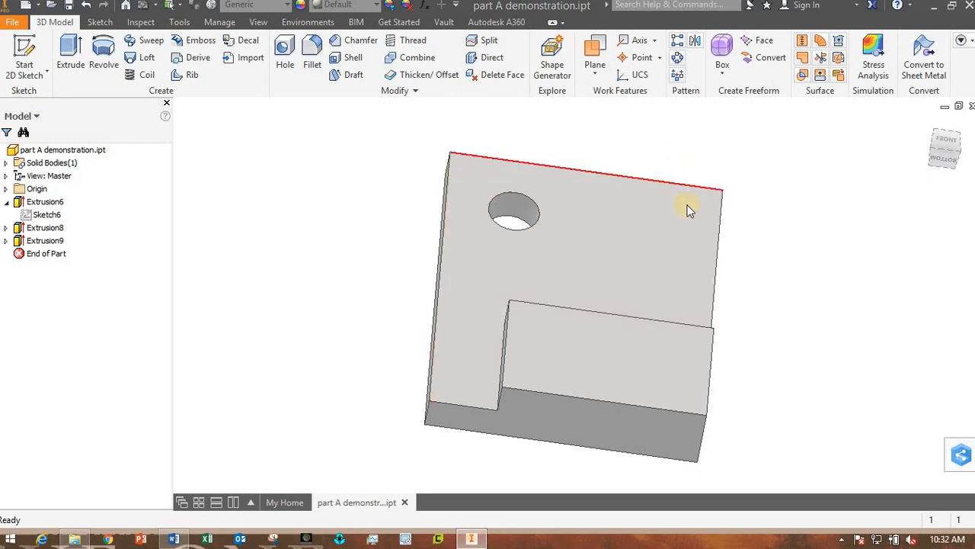
{"action": "mouse_move", "coordinate": [688, 211]}
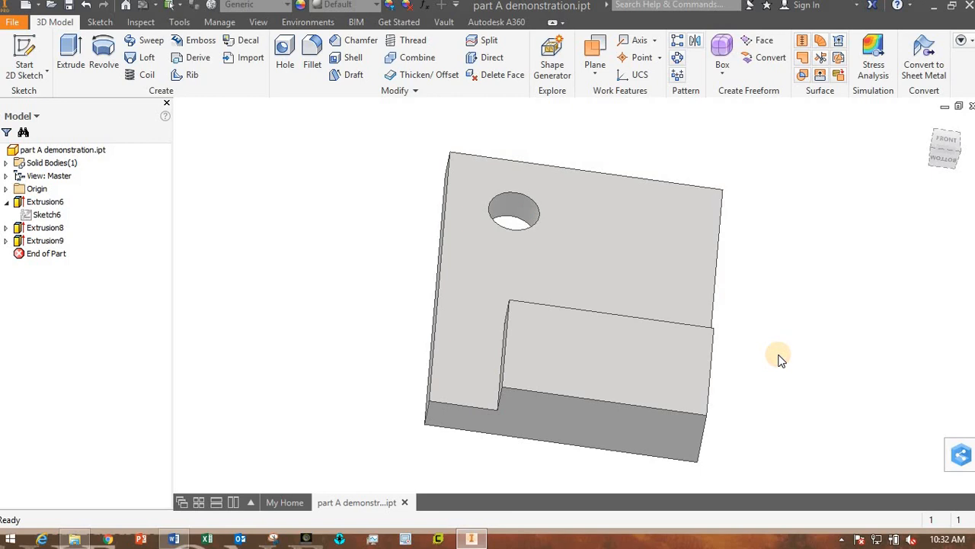
- Preview the hole's sketch, then open the raised block's sketch and delete its 60 mm width dimension
{"action": "left_click", "coordinate": [6, 228]}
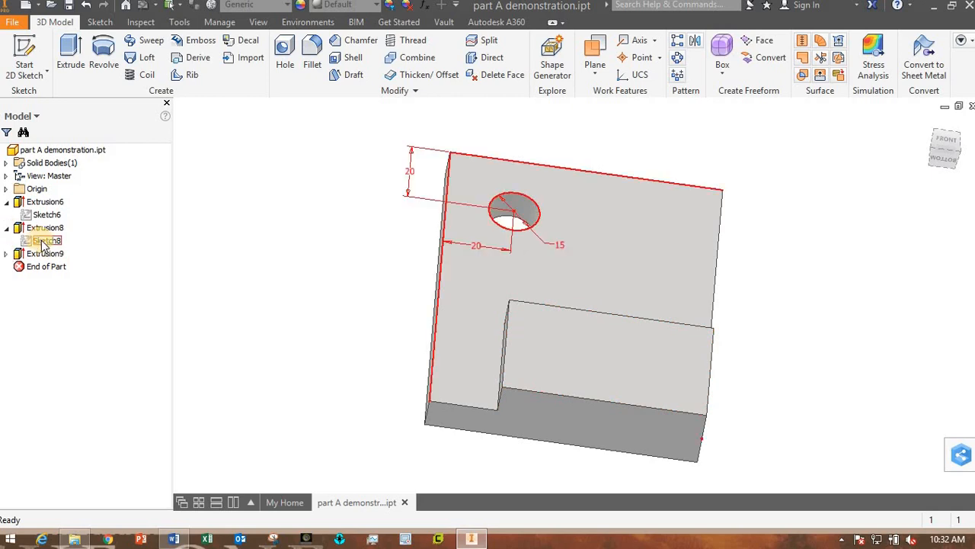
{"action": "left_click", "coordinate": [6, 254]}
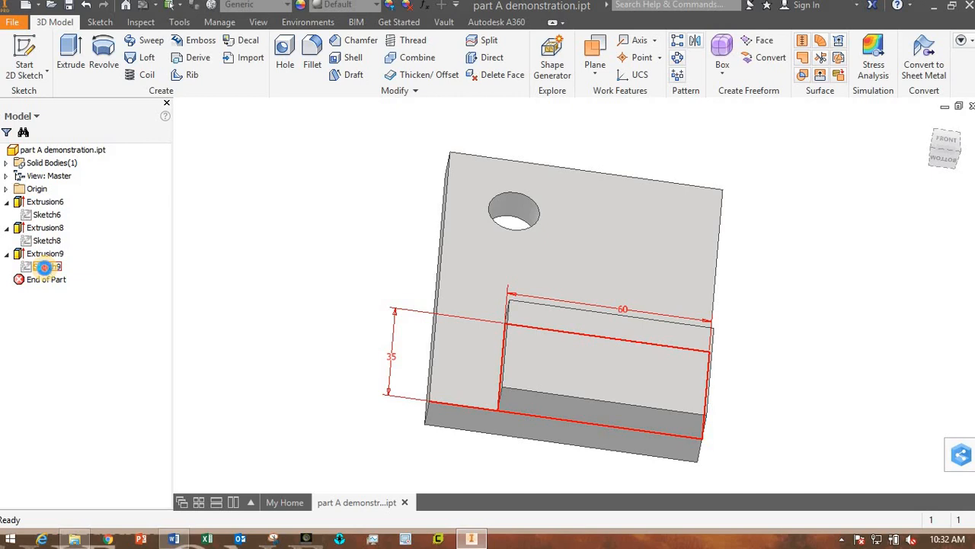
{"action": "double_click", "coordinate": [44, 267]}
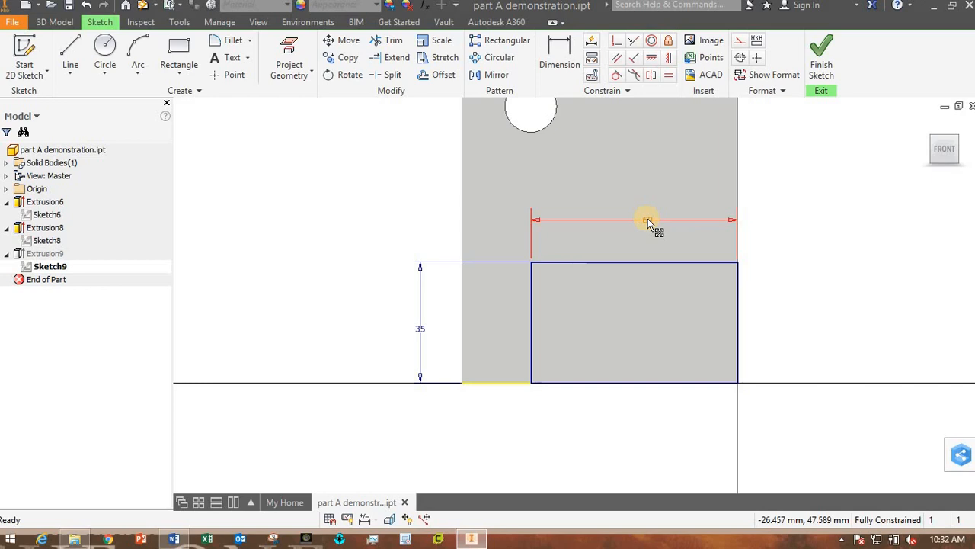
{"action": "left_click", "coordinate": [648, 220]}
{"action": "key", "text": "Delete"}
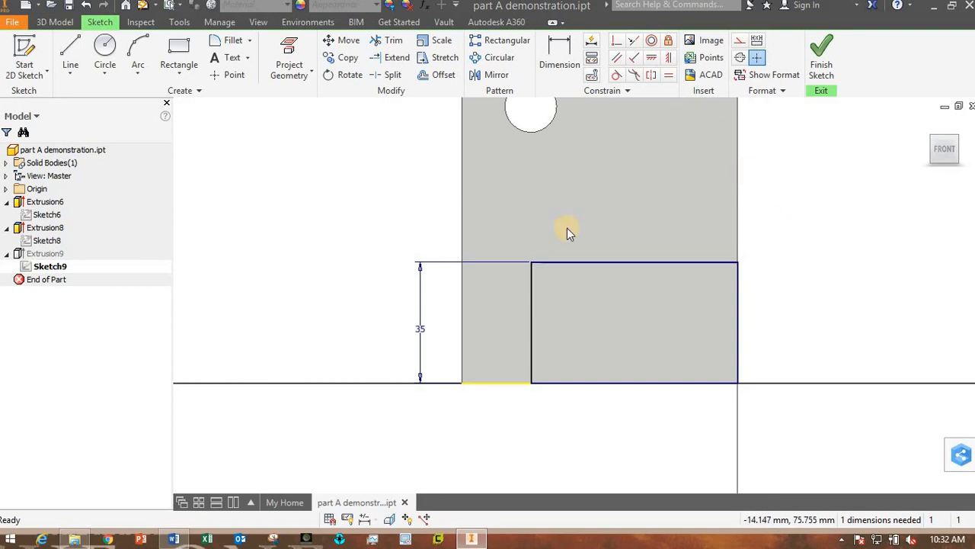
- Make the rectangle's free vertical side collinear with the plate's outer side edge, and finish the raised block's sketch
{"action": "left_click", "coordinate": [634, 43]}
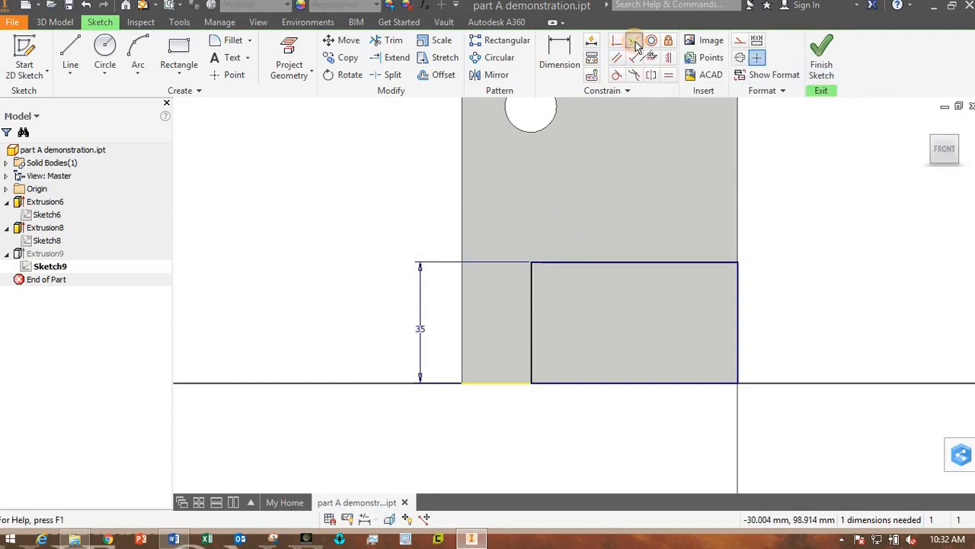
{"action": "left_click", "coordinate": [532, 353]}
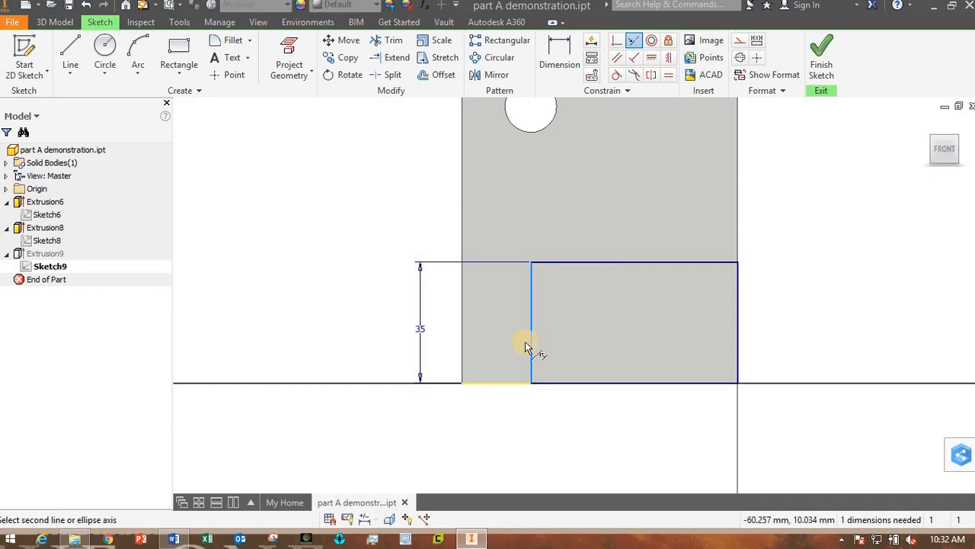
{"action": "left_click", "coordinate": [463, 321]}
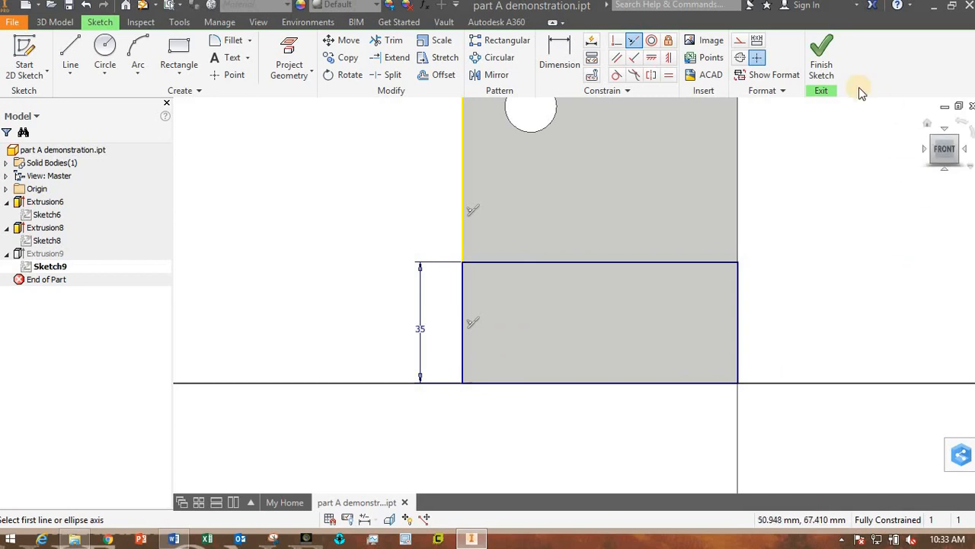
{"action": "left_click", "coordinate": [825, 70]}
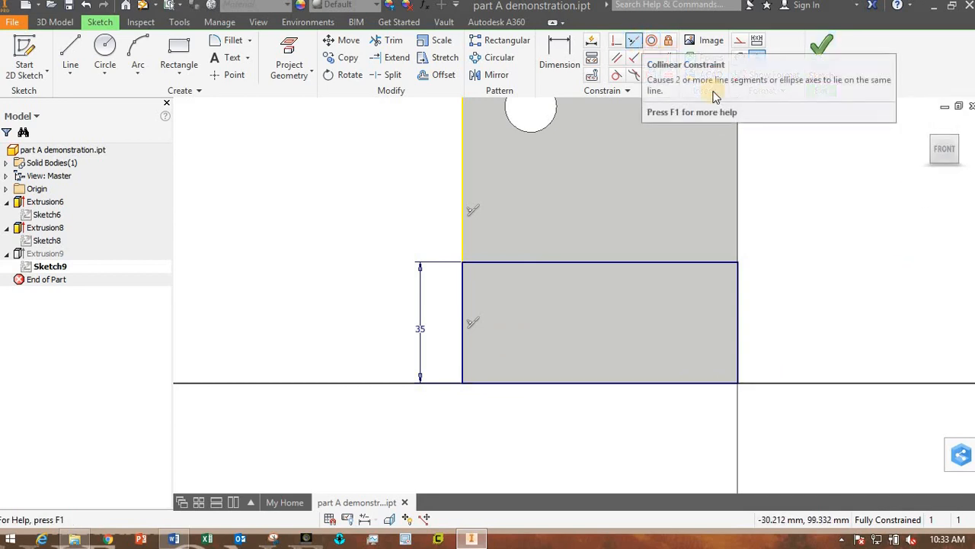
{"action": "left_click", "coordinate": [820, 69]}
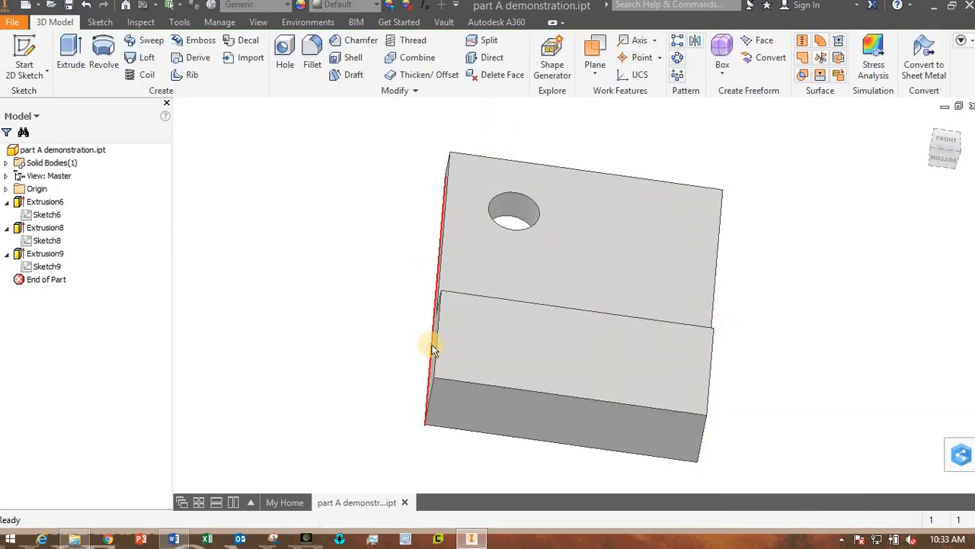
{"action": "middle_click_drag", "start_coordinate": [409, 351], "coordinate": [472, 368], "text": "shift"}
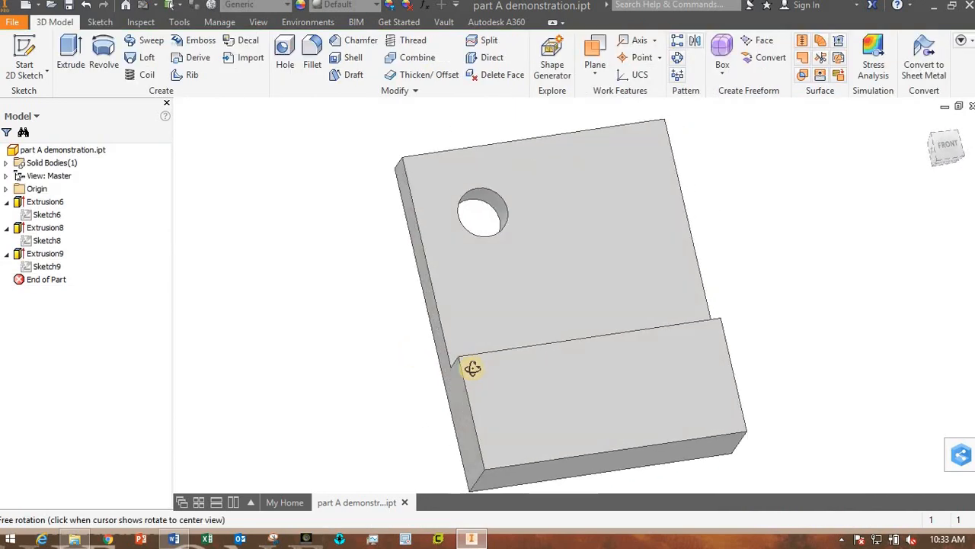
- Set the plate's width to 50 mm in its base sketch and check that the raised block spans the full width
{"action": "double_click", "coordinate": [46, 214]}
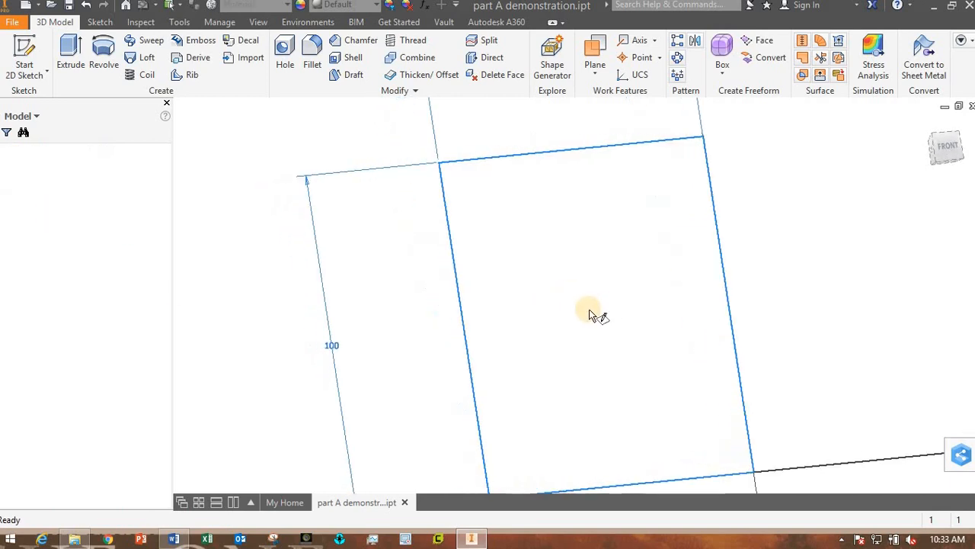
{"action": "double_click", "coordinate": [677, 188]}
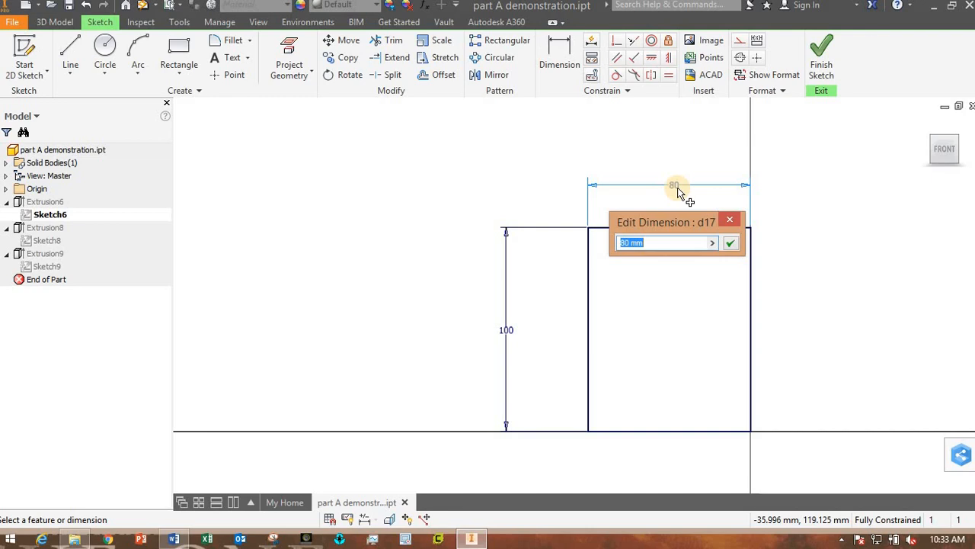
{"action": "type", "text": "50"}
{"action": "key", "text": "Return"}
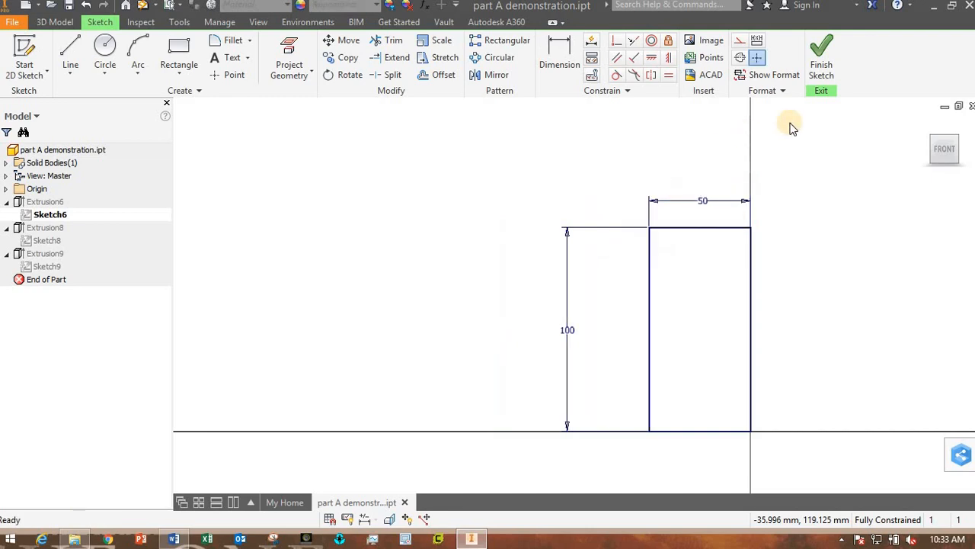
{"action": "left_click", "coordinate": [821, 67]}
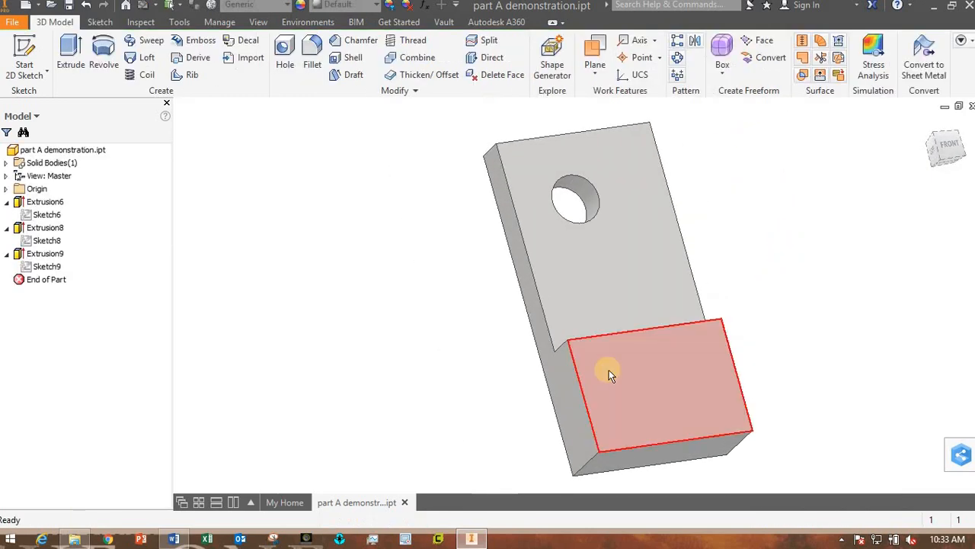
{"action": "scroll", "coordinate": [810, 358], "scroll_direction": "down", "scroll_amount": 2}
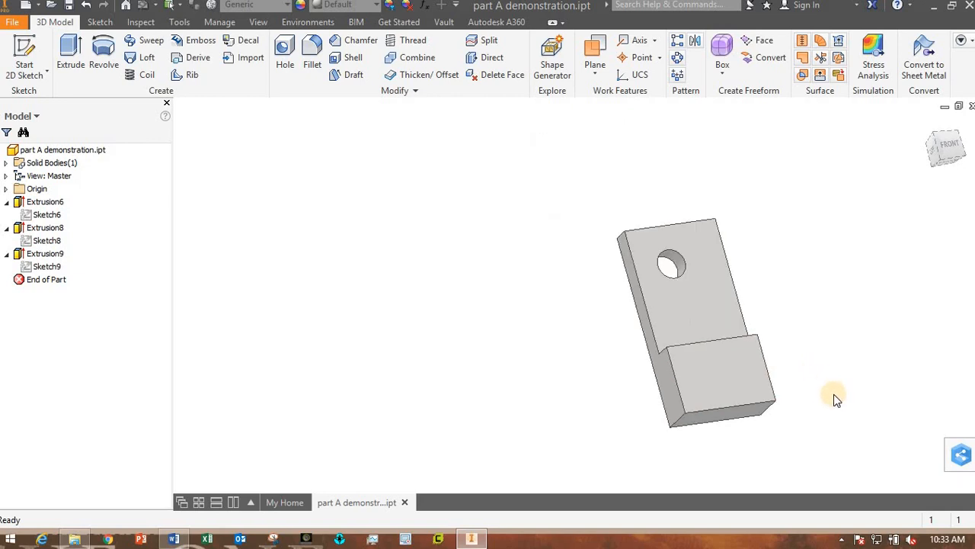
{"action": "middle_click_drag", "start_coordinate": [841, 407], "coordinate": [508, 337], "text": "shift"}
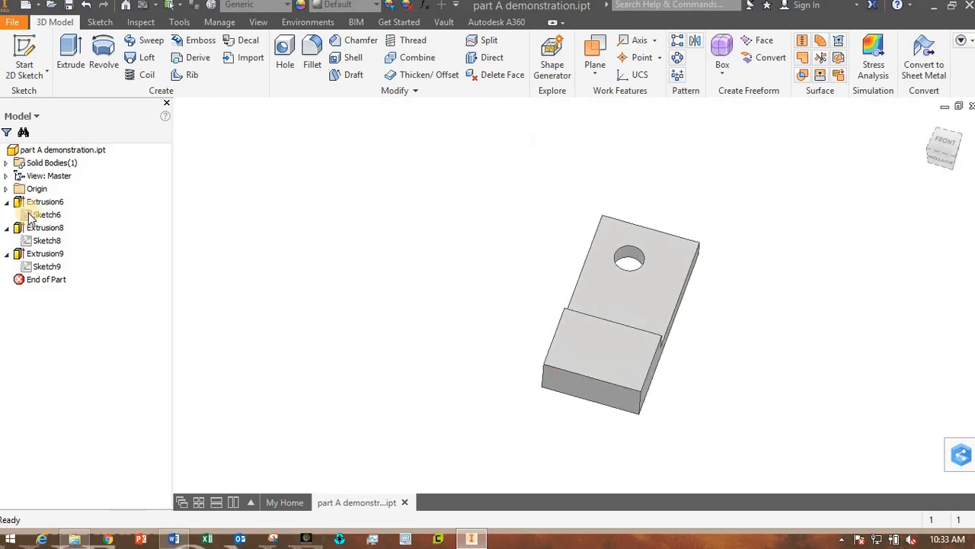
- Collapse the three extrusions in the model tree and expand the plate's extrusion to show its sketch
{"action": "left_click", "coordinate": [6, 202]}
{"action": "left_click", "coordinate": [6, 215]}
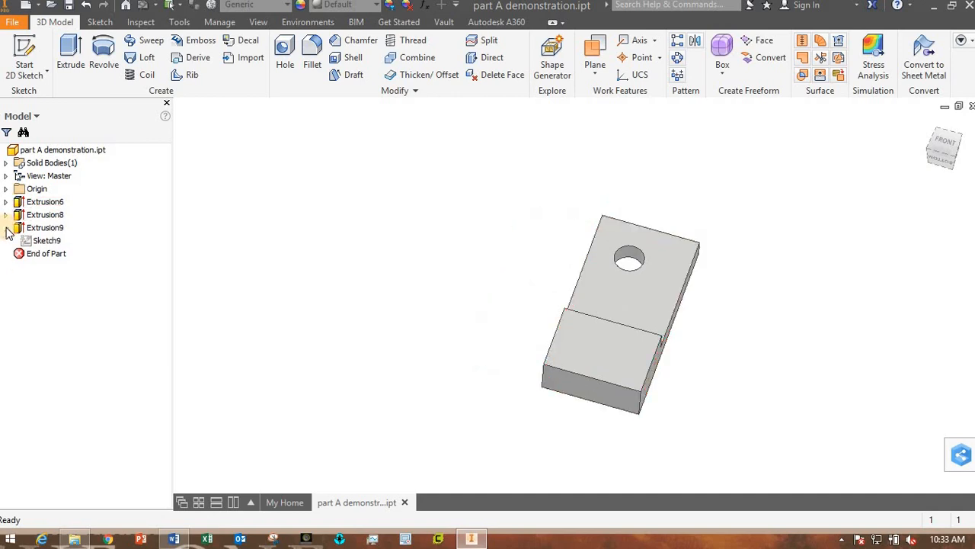
{"action": "left_click", "coordinate": [6, 228]}
{"action": "left_click", "coordinate": [658, 338]}
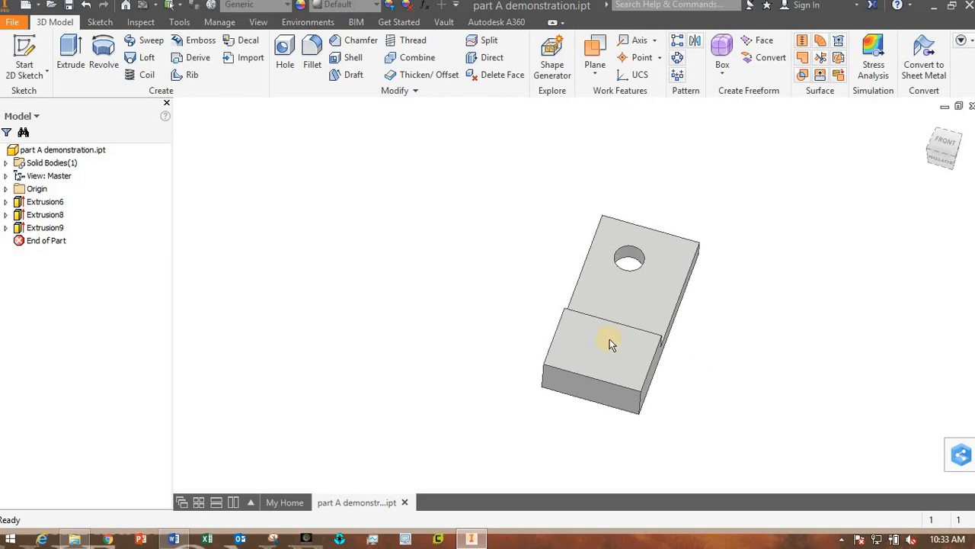
{"action": "left_click", "coordinate": [6, 201]}
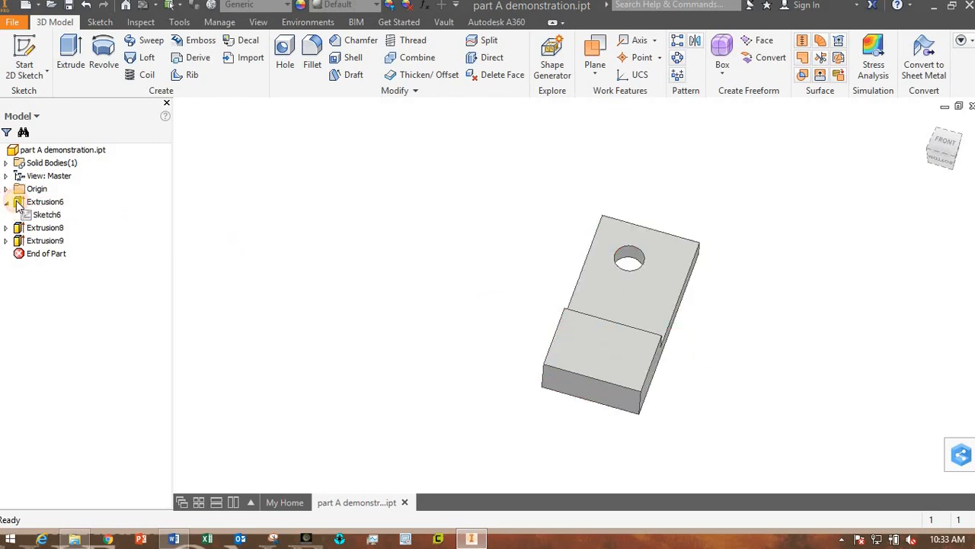
- Set the plate's width to 60 mm in its base sketch, finish the sketch and inspect the updated part
{"action": "double_click", "coordinate": [46, 215]}
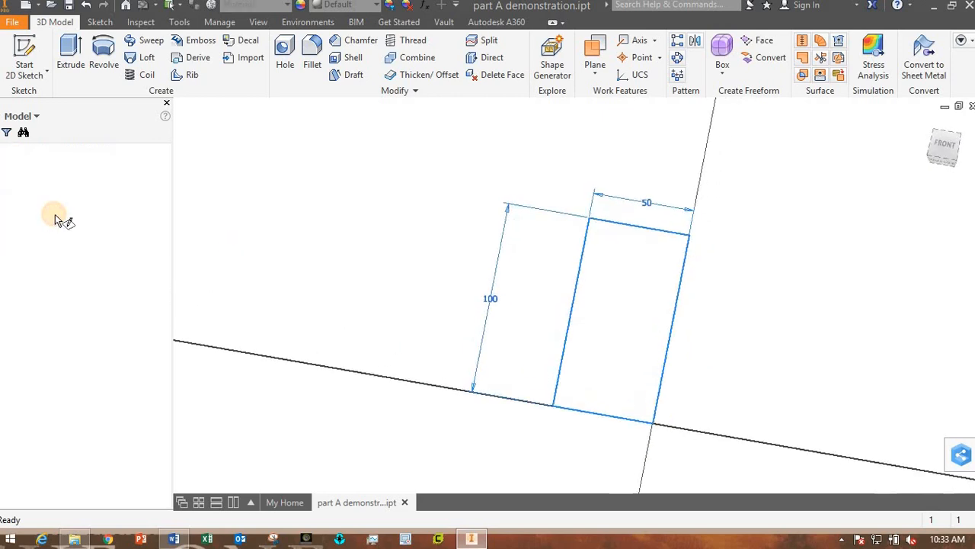
{"action": "double_click", "coordinate": [623, 185]}
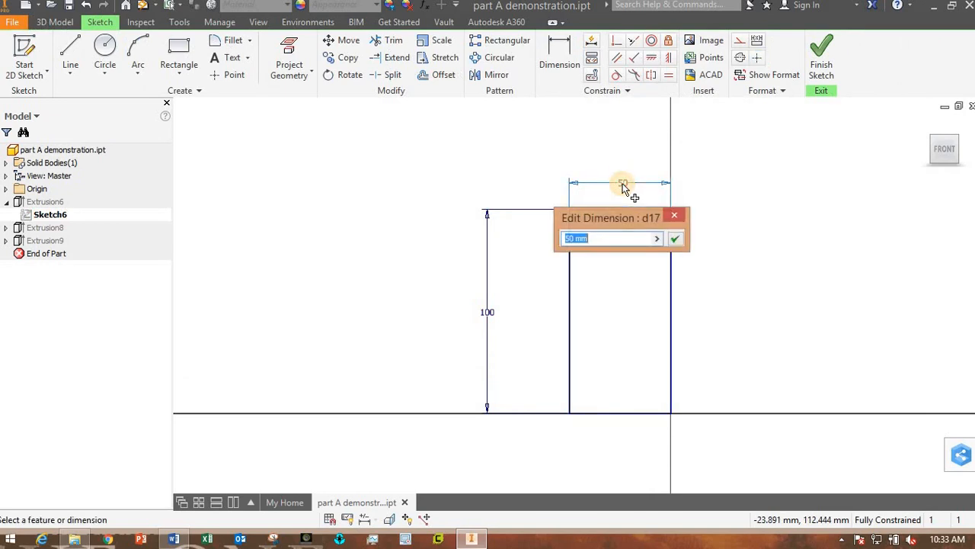
{"action": "key", "text": "Return"}
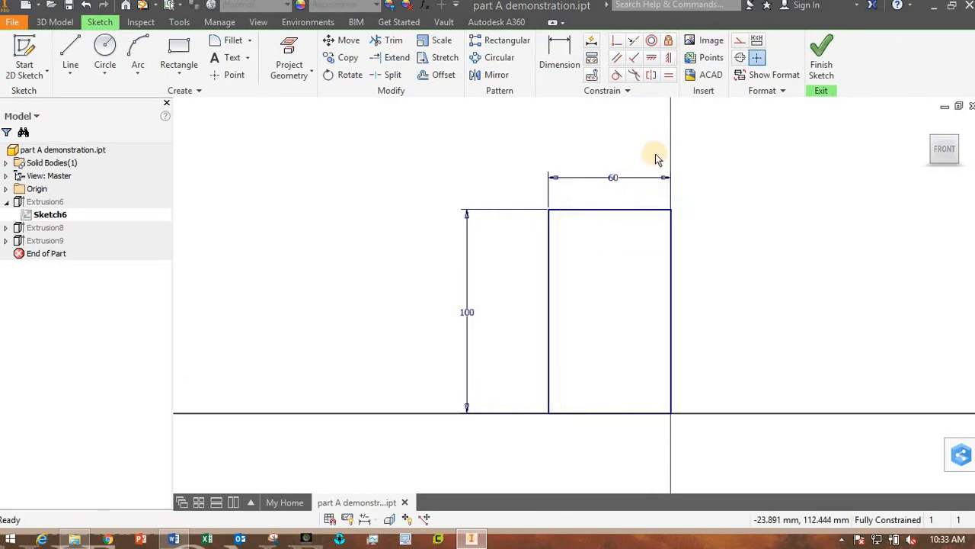
{"action": "left_click", "coordinate": [822, 54]}
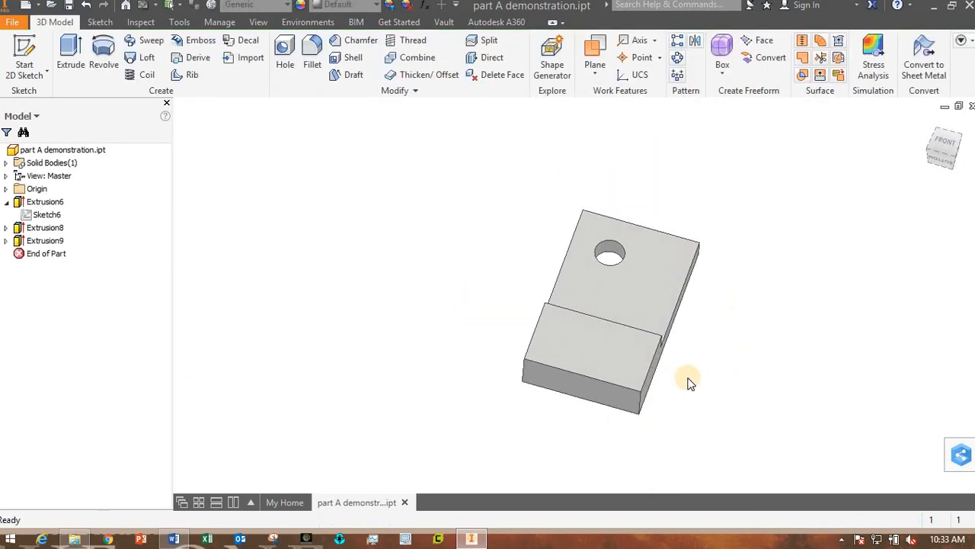
{"action": "middle_click_drag", "start_coordinate": [718, 368], "coordinate": [509, 434], "text": "shift"}
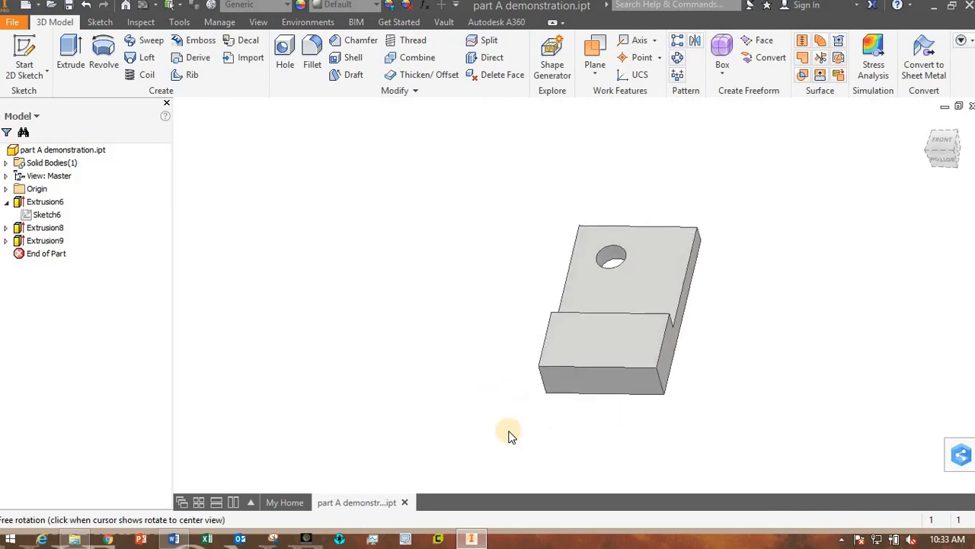
- Switch to the Lab_02 Word document, examine the fillet and chamfer callouts in the Added Features drawing, and return to Inventor
{"action": "left_click", "coordinate": [173, 538]}
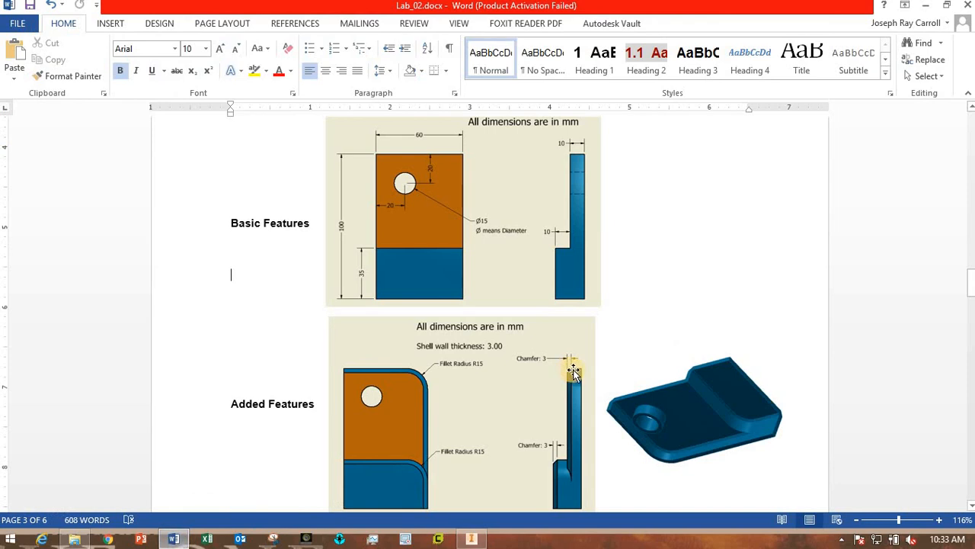
{"action": "scroll", "coordinate": [575, 378], "scroll_direction": "down", "scroll_amount": 1}
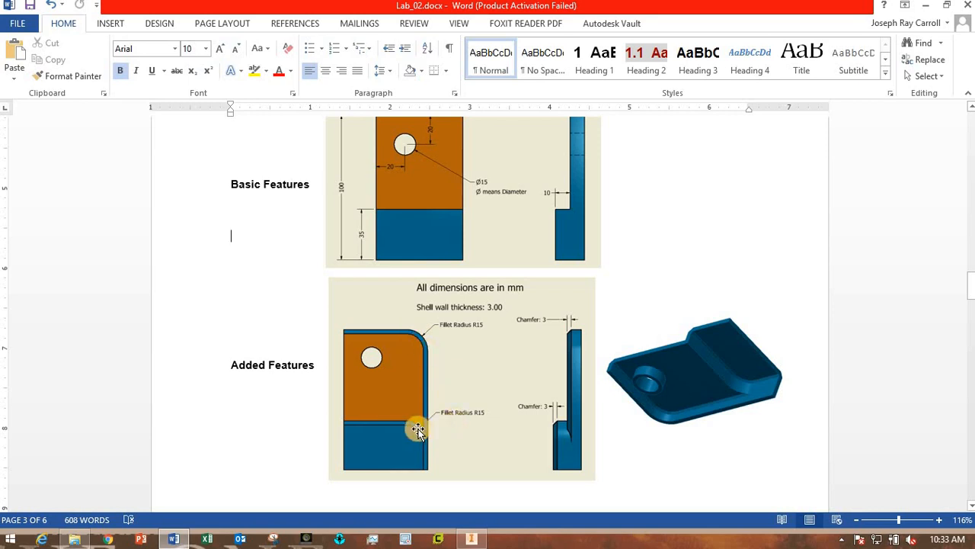
{"action": "left_click", "coordinate": [472, 539]}
- Fillet the plate's outer corner edge beyond the hole and the raised block's matching corner edge with a 15 mm radius
{"action": "middle_click_drag", "start_coordinate": [823, 322], "coordinate": [742, 346], "text": "shift"}
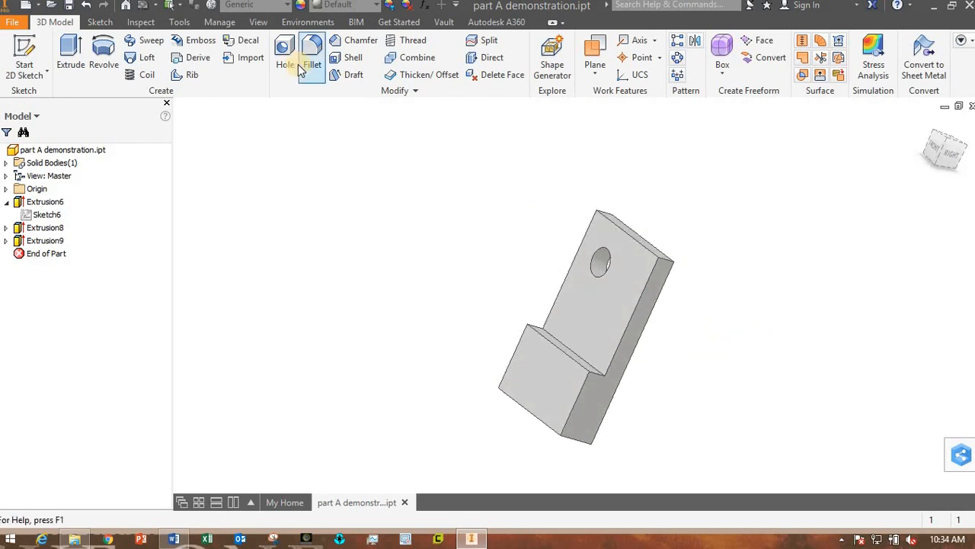
{"action": "left_click", "coordinate": [311, 61]}
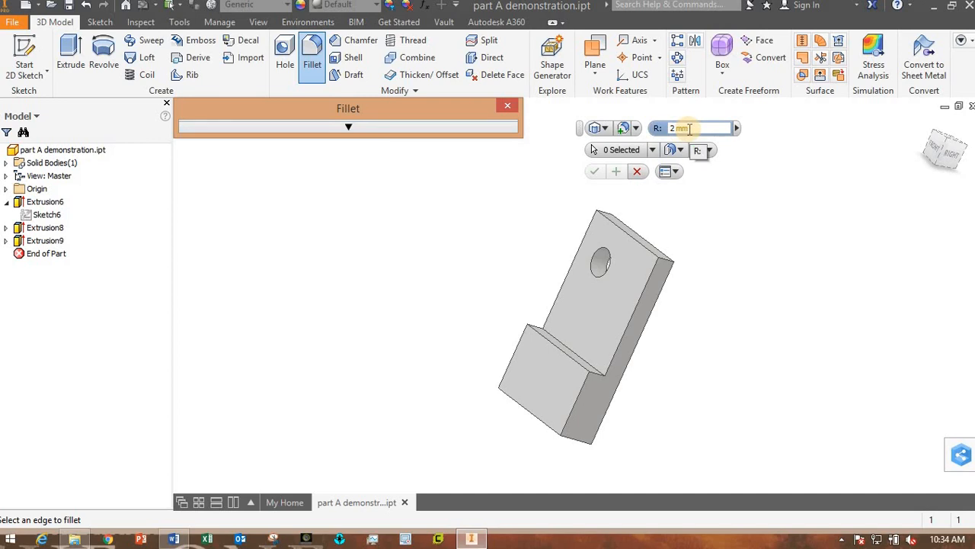
{"action": "type", "text": "15"}
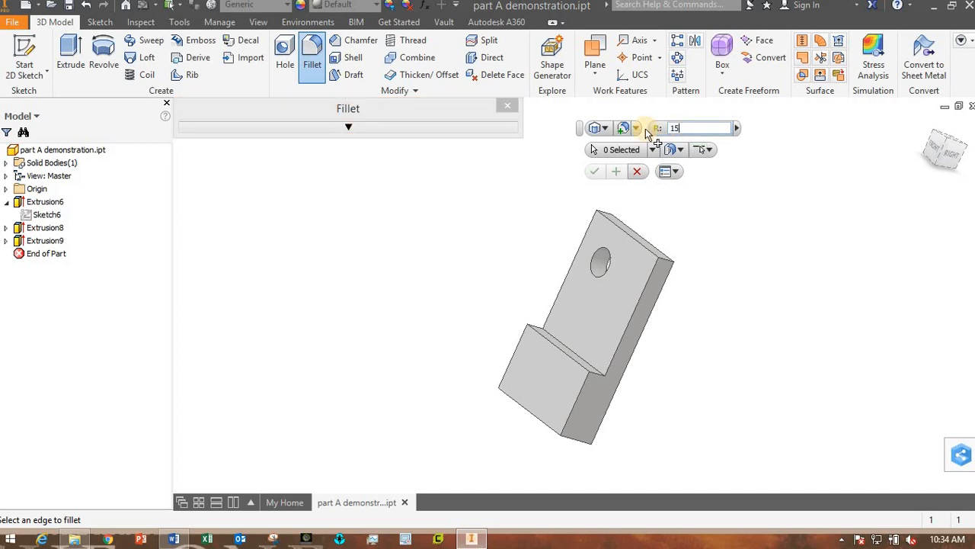
{"action": "scroll", "coordinate": [702, 259], "scroll_direction": "down", "scroll_amount": 3}
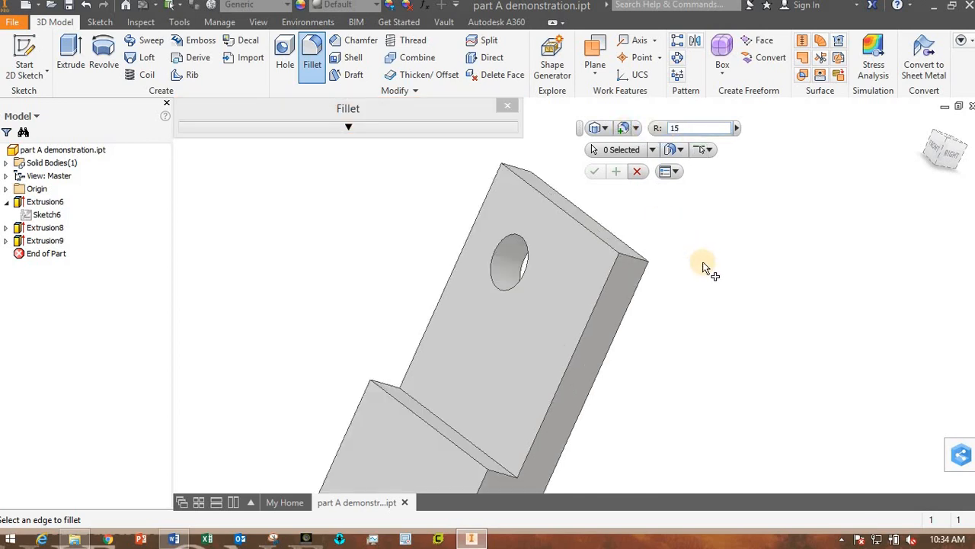
{"action": "left_click", "coordinate": [630, 263]}
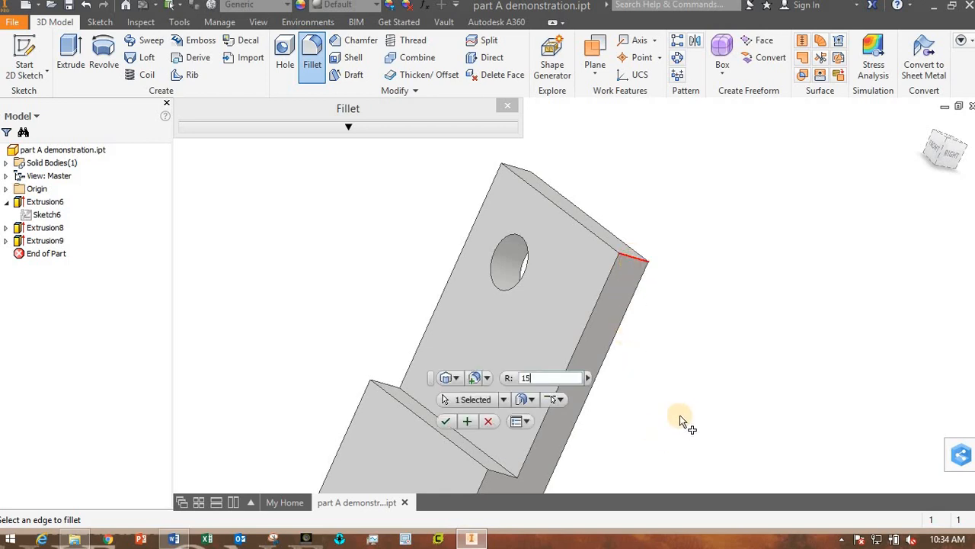
{"action": "middle_click_drag", "start_coordinate": [696, 409], "coordinate": [835, 228]}
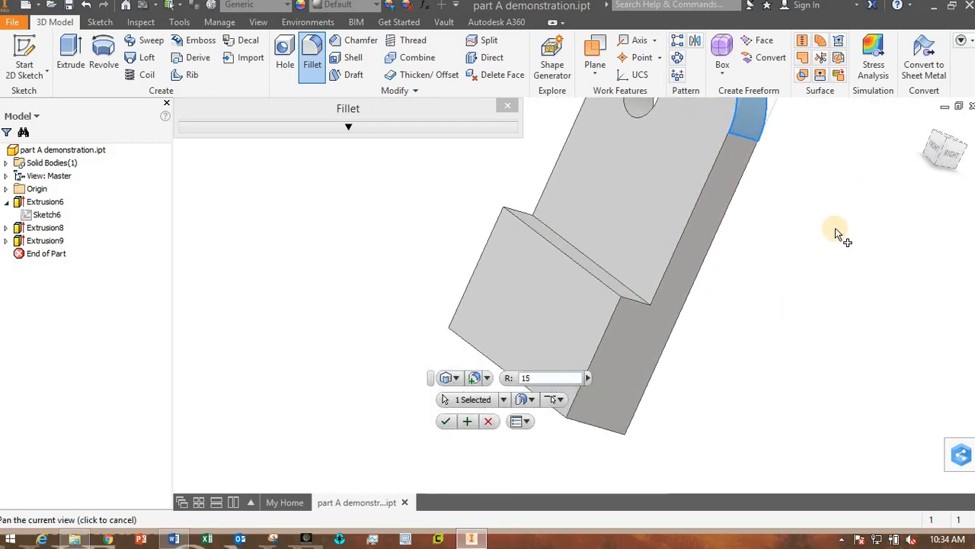
{"action": "left_click", "coordinate": [642, 292]}
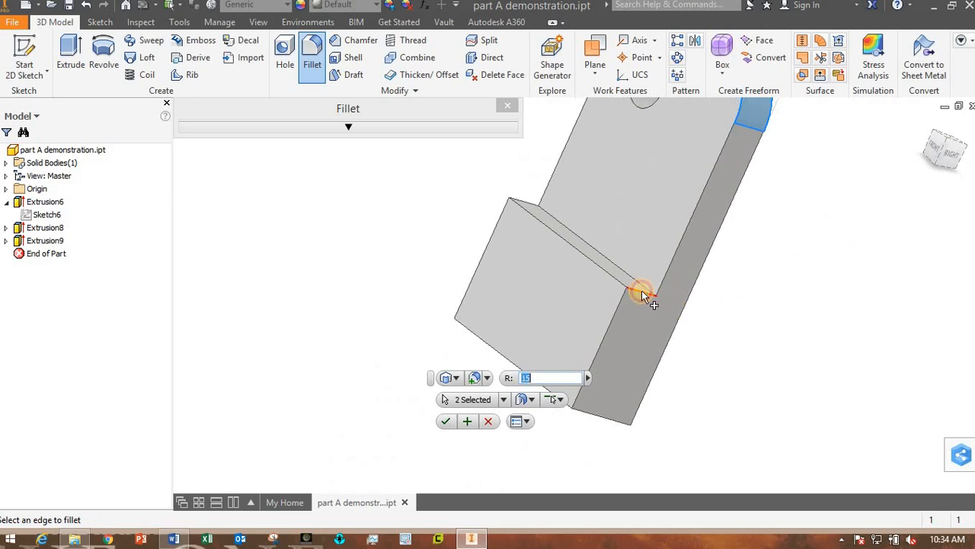
{"action": "middle_click_drag", "start_coordinate": [799, 268], "coordinate": [808, 303]}
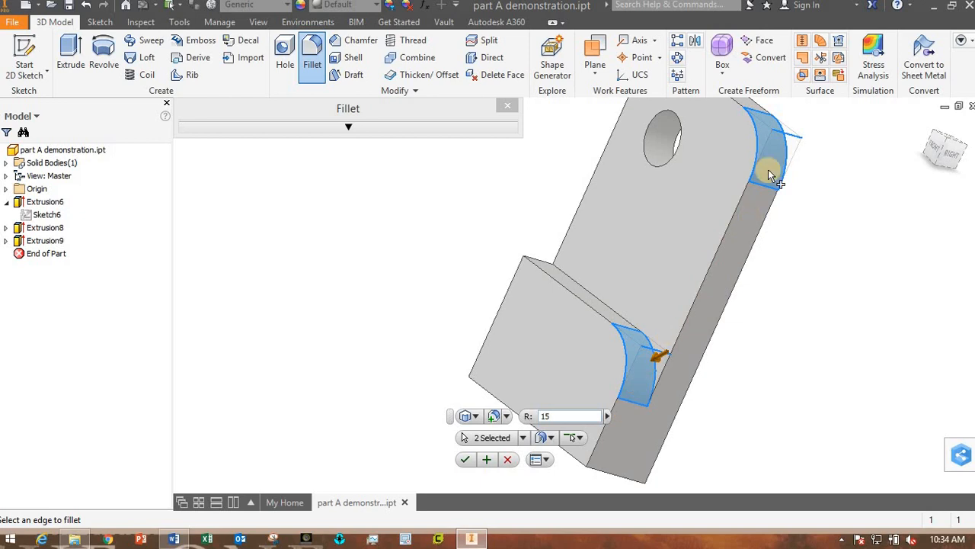
{"action": "left_click", "coordinate": [465, 460]}
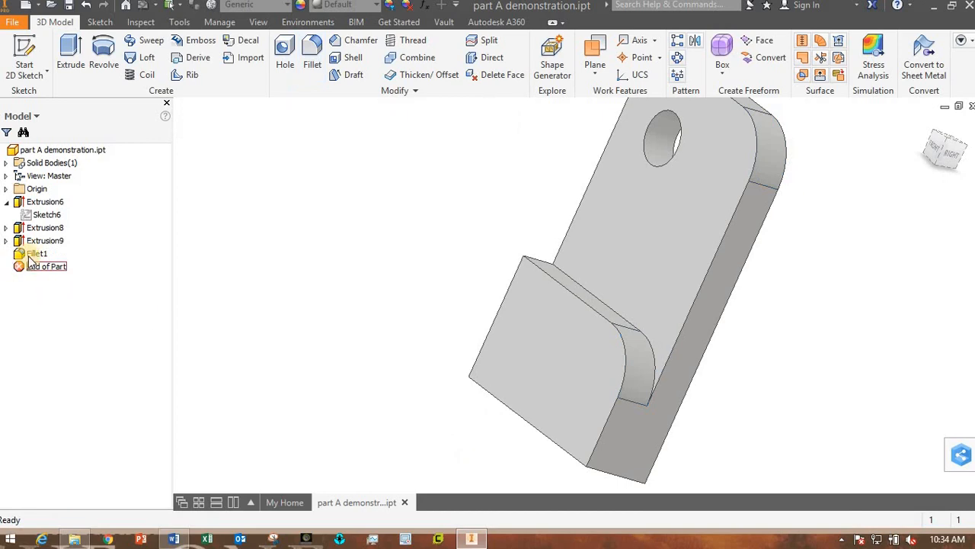
- Edit the corner fillet to try a radius of 10 mm and another of 30 mm
{"action": "double_click", "coordinate": [31, 257]}
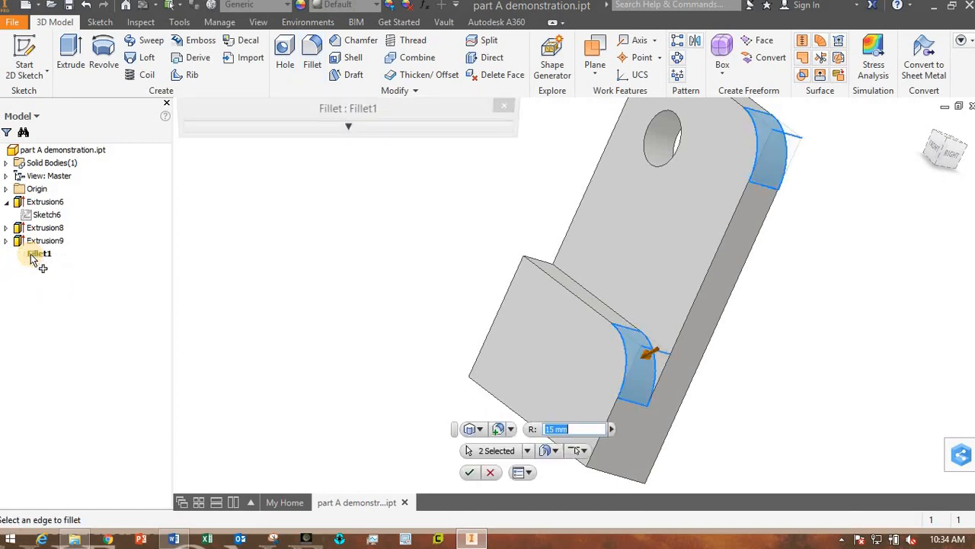
{"action": "left_click", "coordinate": [575, 429]}
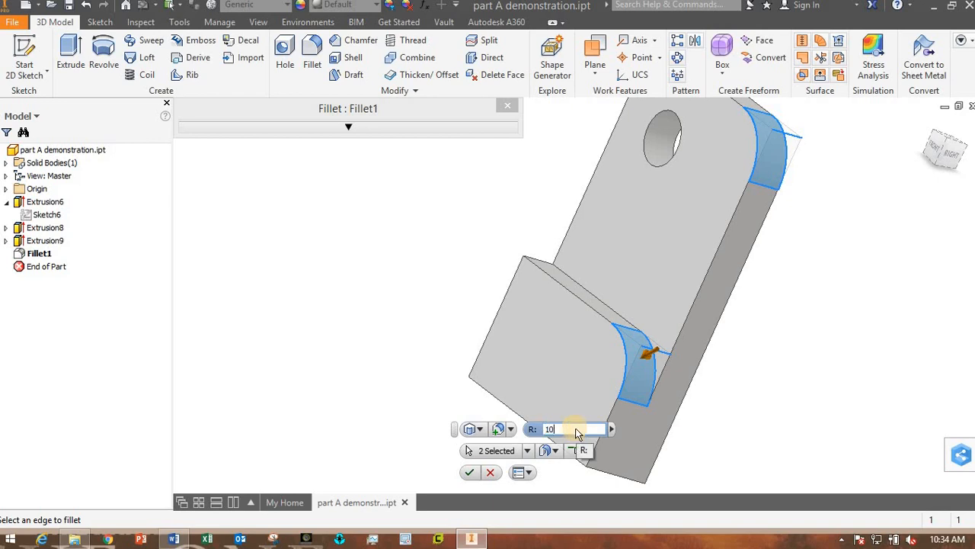
{"action": "type", "text": "10"}
{"action": "key", "text": "Return"}
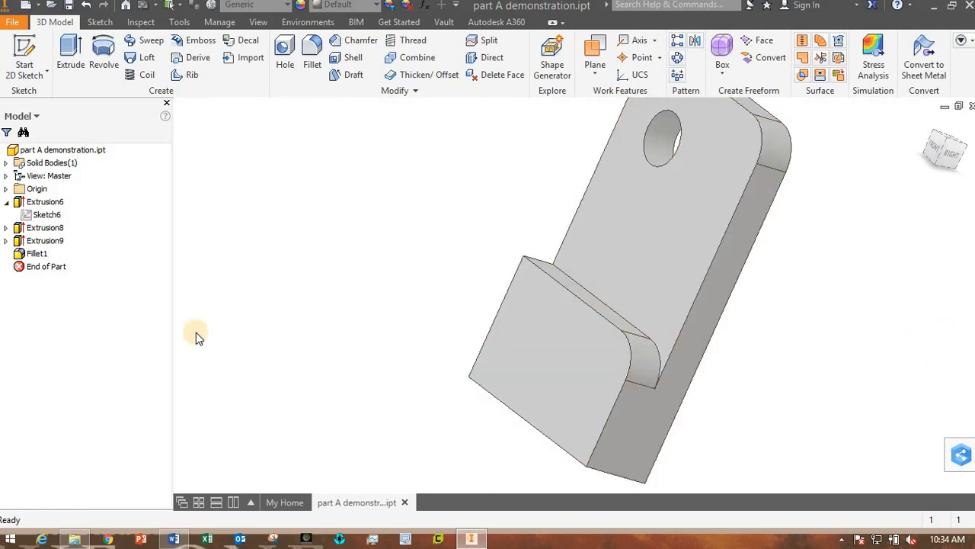
{"action": "double_click", "coordinate": [34, 254]}
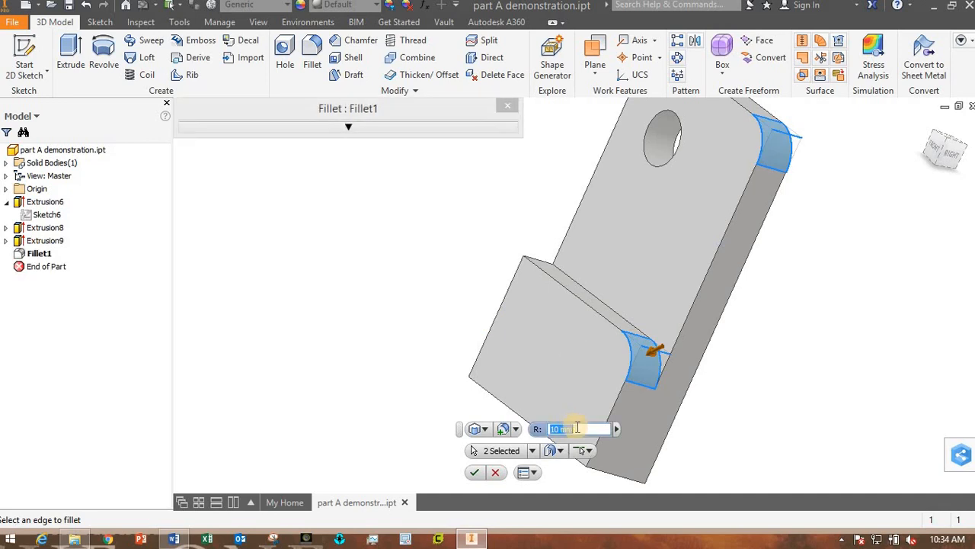
{"action": "type", "text": "30"}
{"action": "key", "text": "Return"}
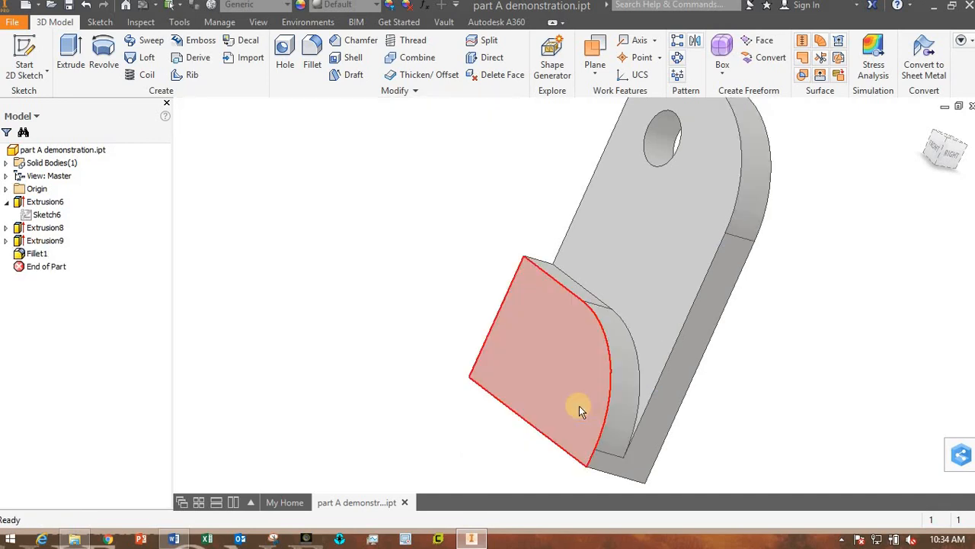
{"action": "middle_click_drag", "start_coordinate": [315, 341], "coordinate": [277, 361]}
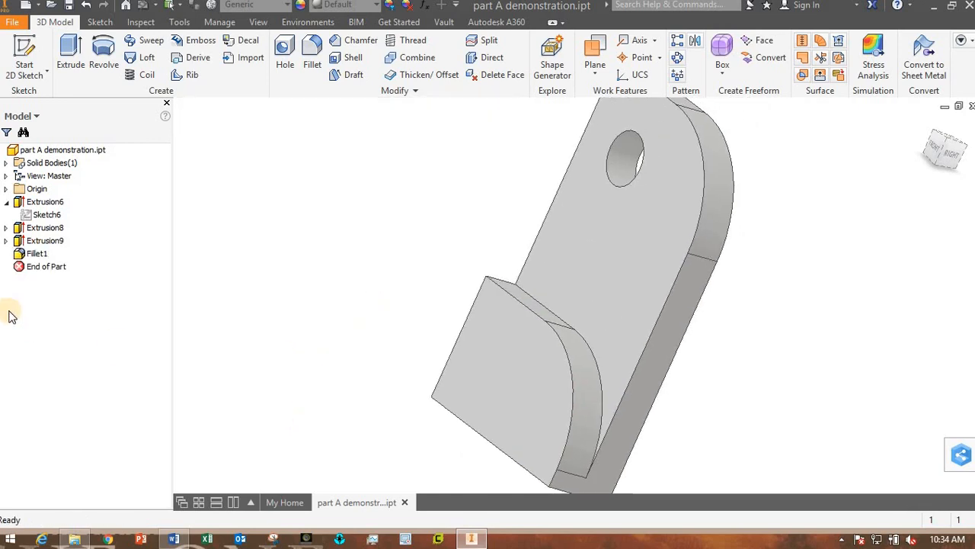
- Set the corner fillet's radius back to 15 mm and check both rounded corners
{"action": "double_click", "coordinate": [36, 255]}
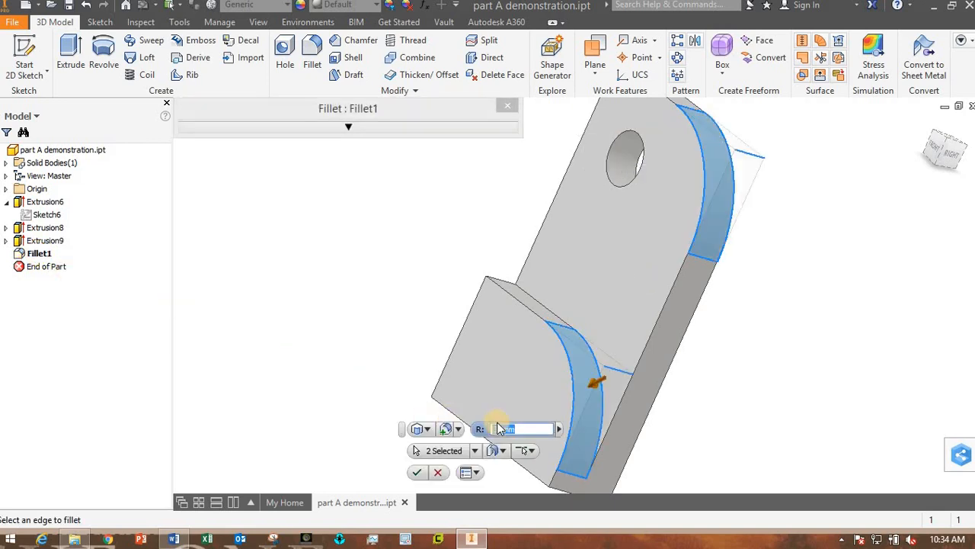
{"action": "key", "text": "Return"}
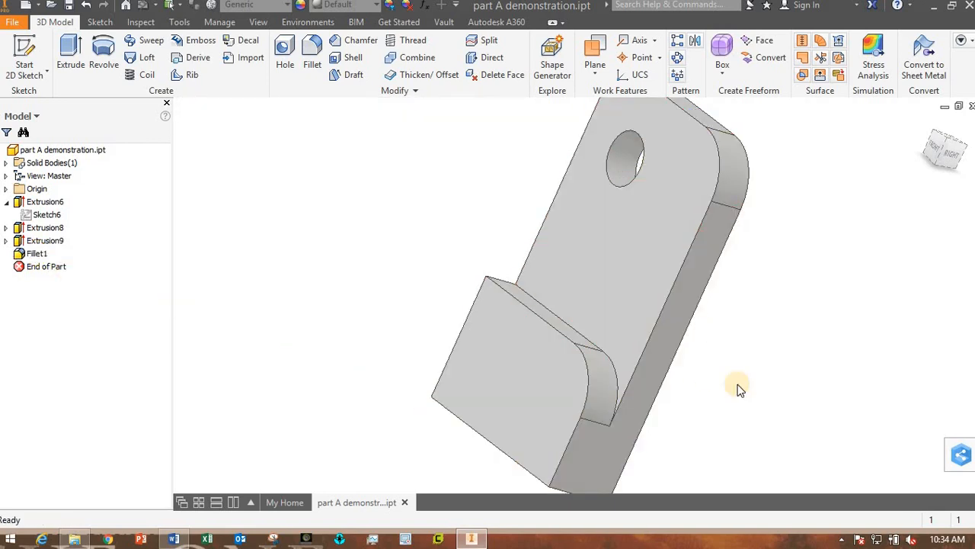
{"action": "scroll", "coordinate": [735, 389], "scroll_direction": "down", "scroll_amount": 3}
{"action": "scroll", "coordinate": [734, 397], "scroll_direction": "up", "scroll_amount": 3}
{"action": "scroll", "coordinate": [731, 396], "scroll_direction": "down", "scroll_amount": 3}
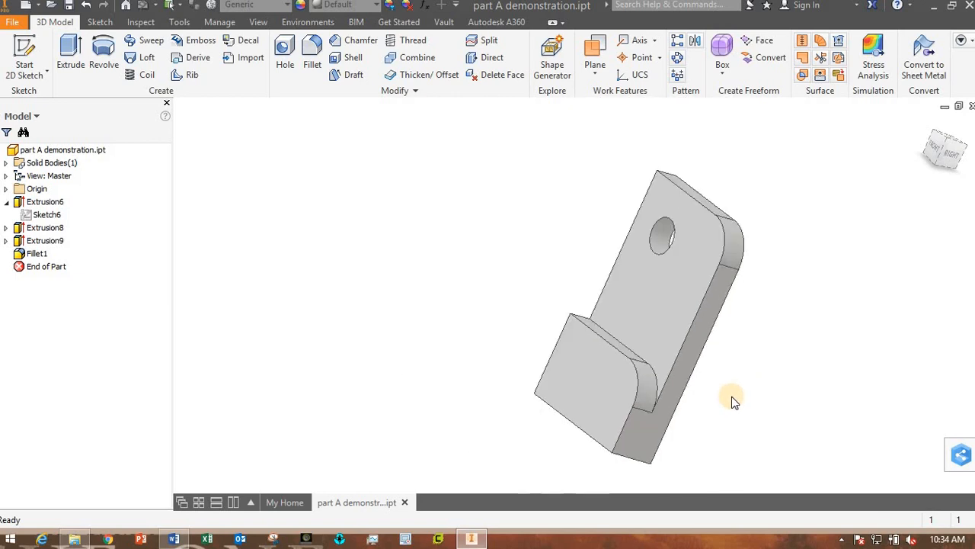
{"action": "scroll", "coordinate": [764, 396], "scroll_direction": "up", "scroll_amount": 1}
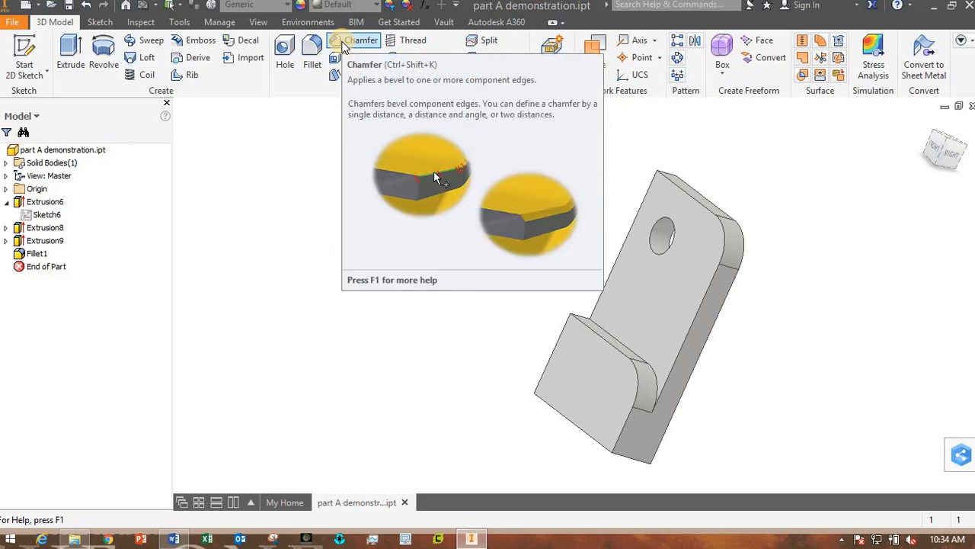
- Chamfer the front outer edge chains of the raised block and the plate, including their rounded corners, with a 3 mm distance
{"action": "left_click", "coordinate": [342, 43]}
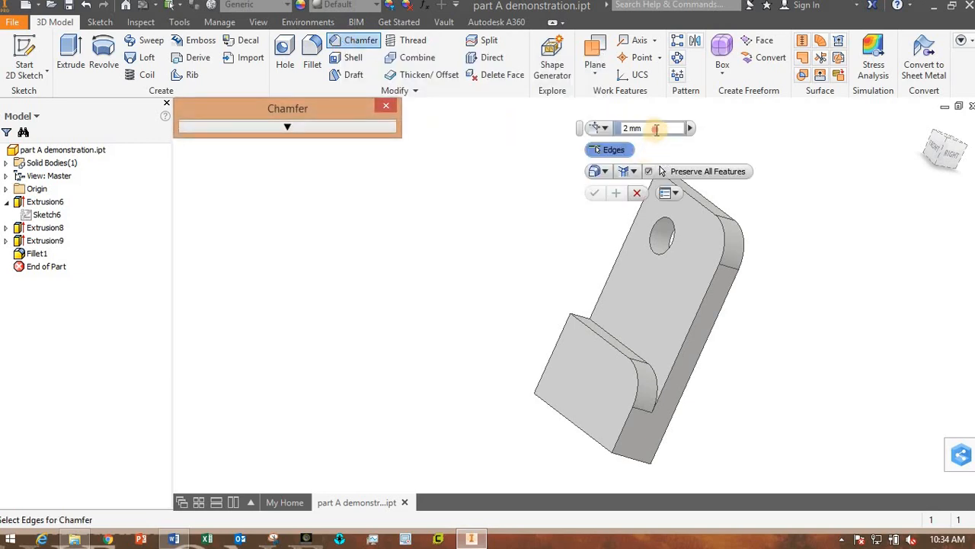
{"action": "left_click_drag", "start_coordinate": [656, 130], "coordinate": [597, 131]}
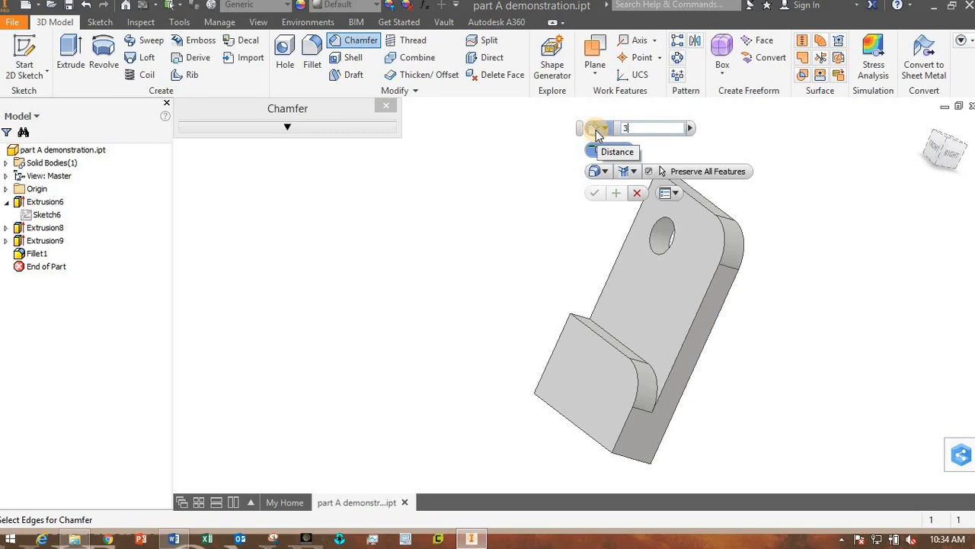
{"action": "left_click", "coordinate": [605, 342]}
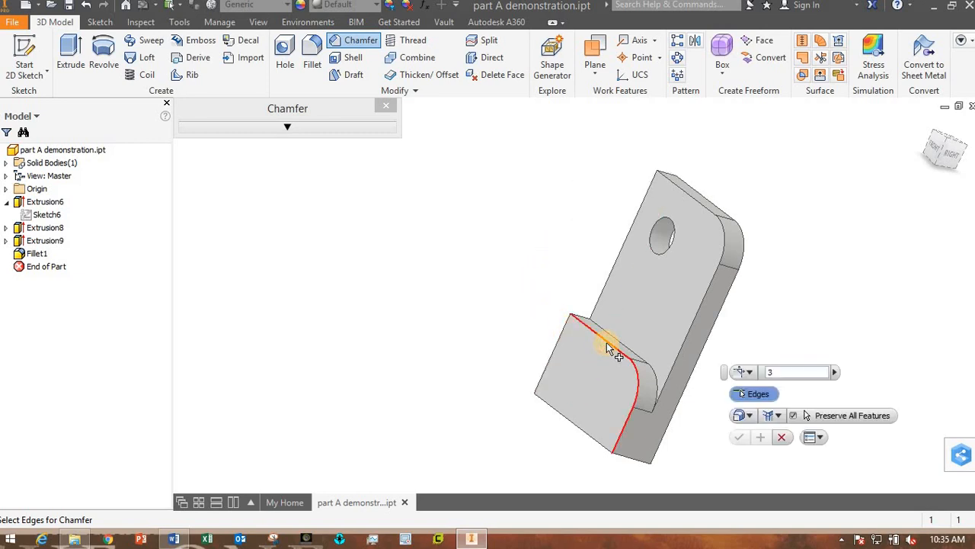
{"action": "left_click", "coordinate": [692, 202]}
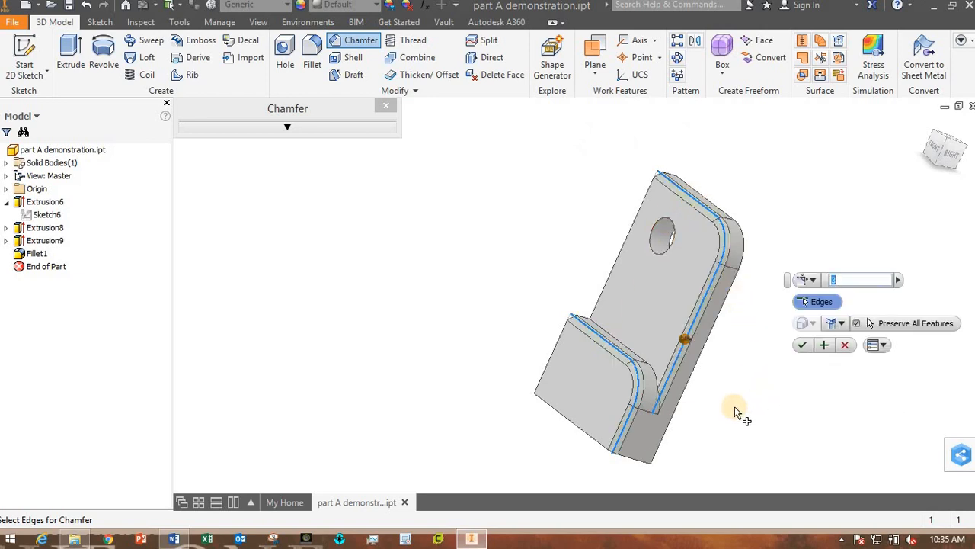
{"action": "middle_click_drag", "start_coordinate": [734, 407], "coordinate": [621, 366], "text": "shift"}
{"action": "scroll", "coordinate": [621, 366], "scroll_direction": "up", "scroll_amount": 5}
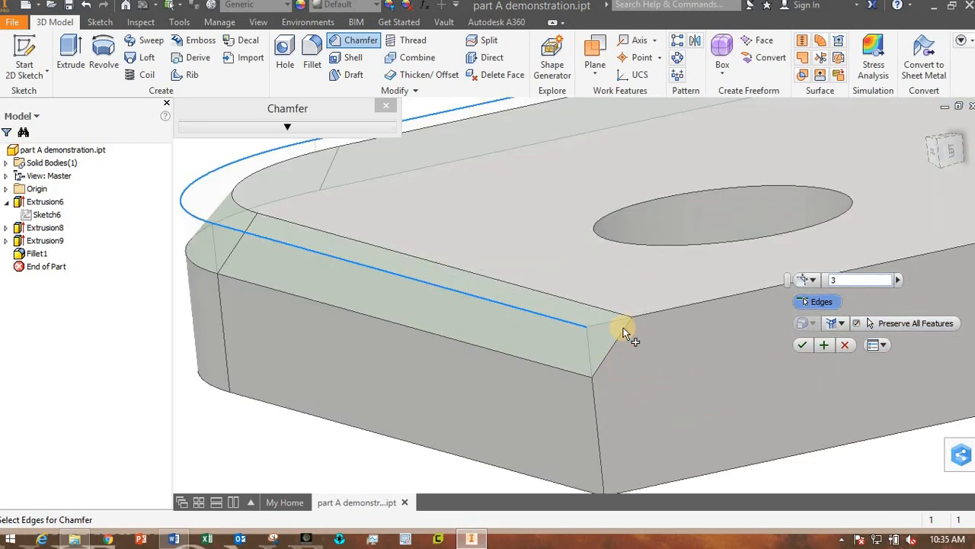
{"action": "scroll", "coordinate": [708, 406], "scroll_direction": "down", "scroll_amount": 3}
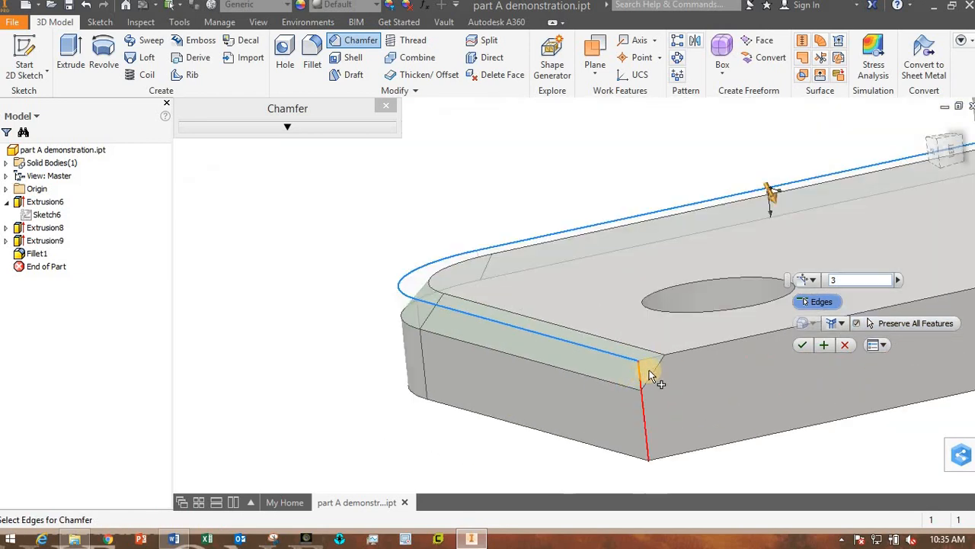
{"action": "left_click", "coordinate": [800, 347]}
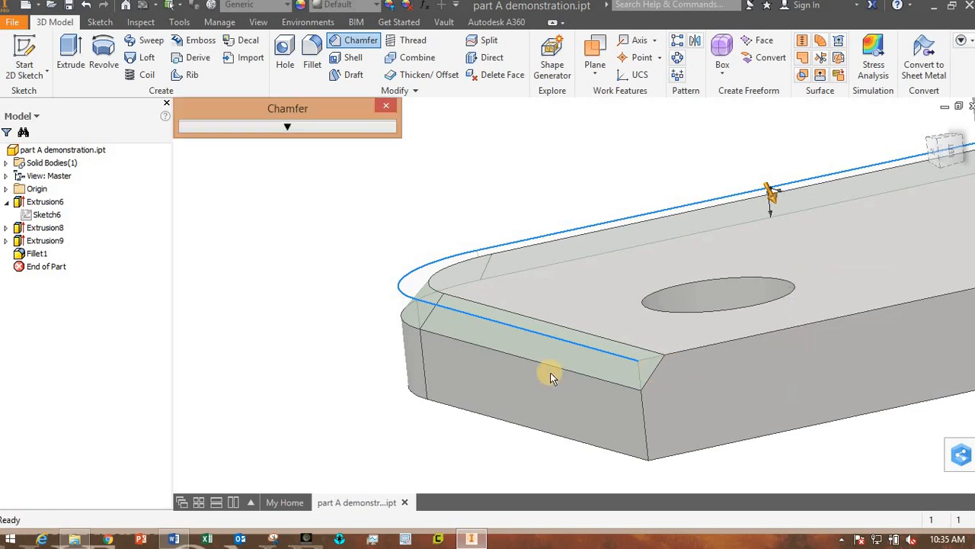
- Inspect the part from its back side and switch to the Word document to consult the Added Features drawing
{"action": "scroll", "coordinate": [579, 381], "scroll_direction": "down", "scroll_amount": 3}
{"action": "middle_click_drag", "start_coordinate": [653, 398], "coordinate": [509, 223], "text": "shift"}
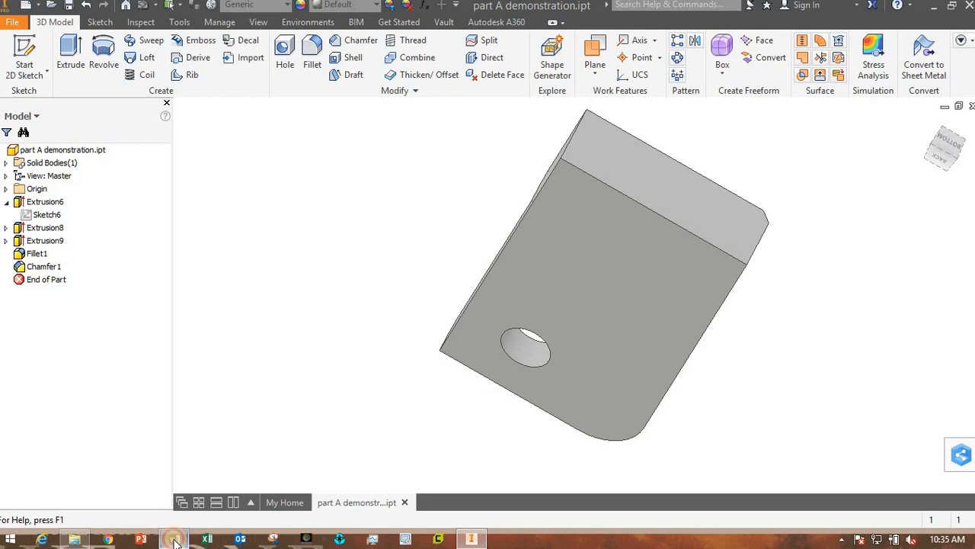
{"action": "left_click", "coordinate": [175, 539]}
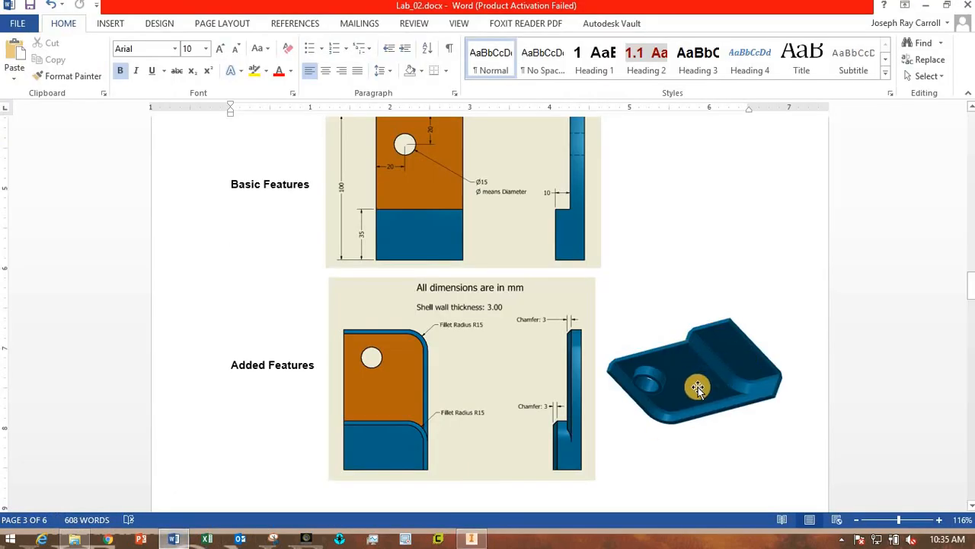
- Switch back to Inventor and start a shell that removes the flat back face, the raised block's end face and the stepped side face
{"action": "left_click", "coordinate": [470, 542]}
{"action": "middle_click_drag", "start_coordinate": [785, 269], "coordinate": [706, 327], "text": "shift"}
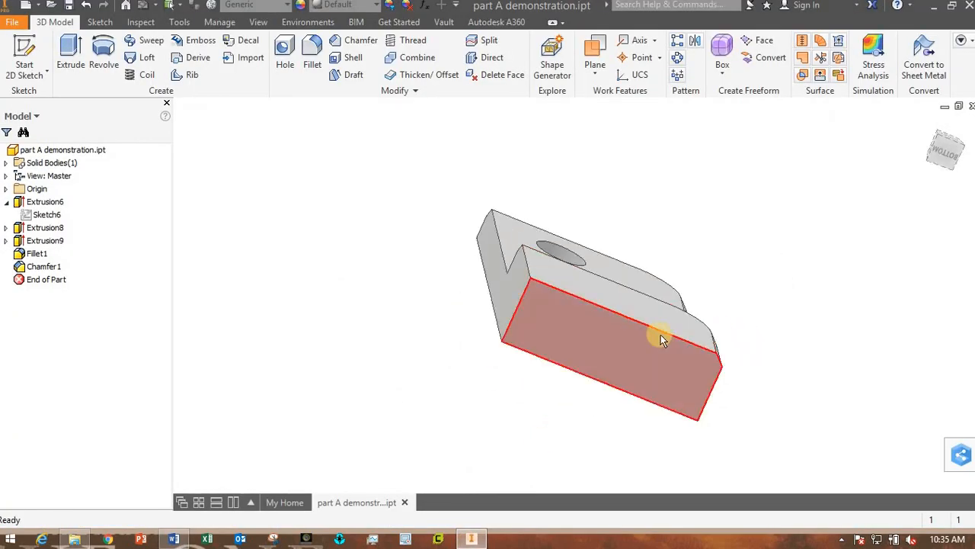
{"action": "middle_click_drag", "start_coordinate": [792, 331], "coordinate": [829, 344], "text": "shift"}
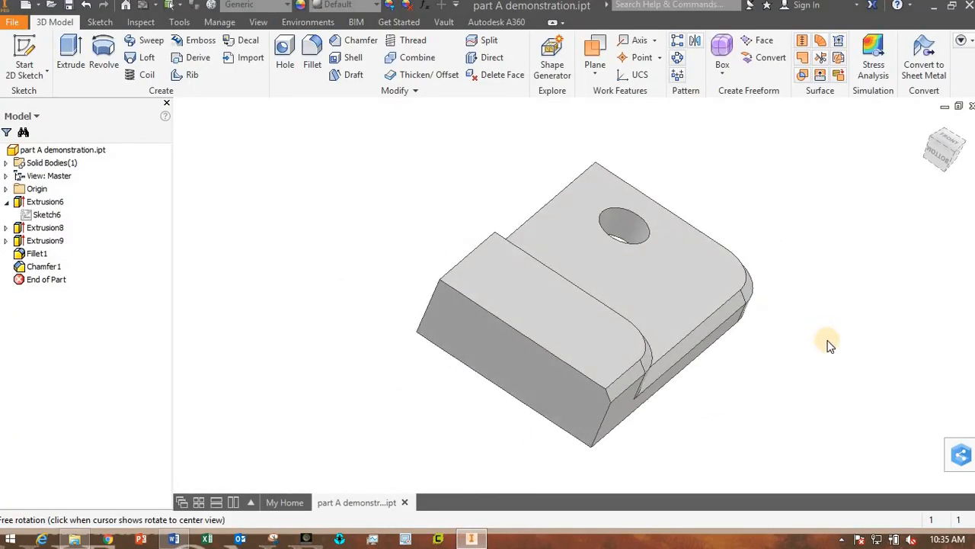
{"action": "left_click", "coordinate": [351, 60]}
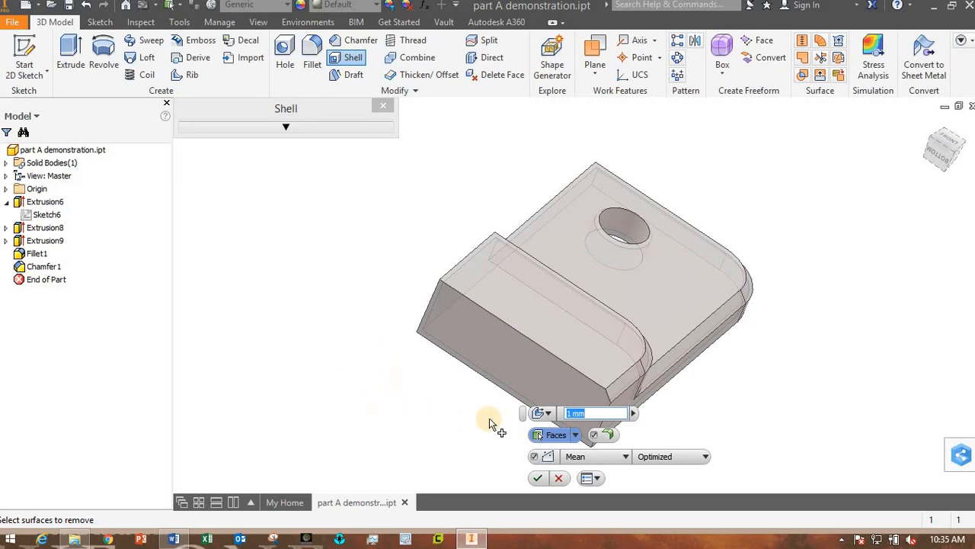
{"action": "middle_click_drag", "start_coordinate": [350, 365], "coordinate": [437, 341], "text": "shift"}
{"action": "left_click", "coordinate": [173, 540]}
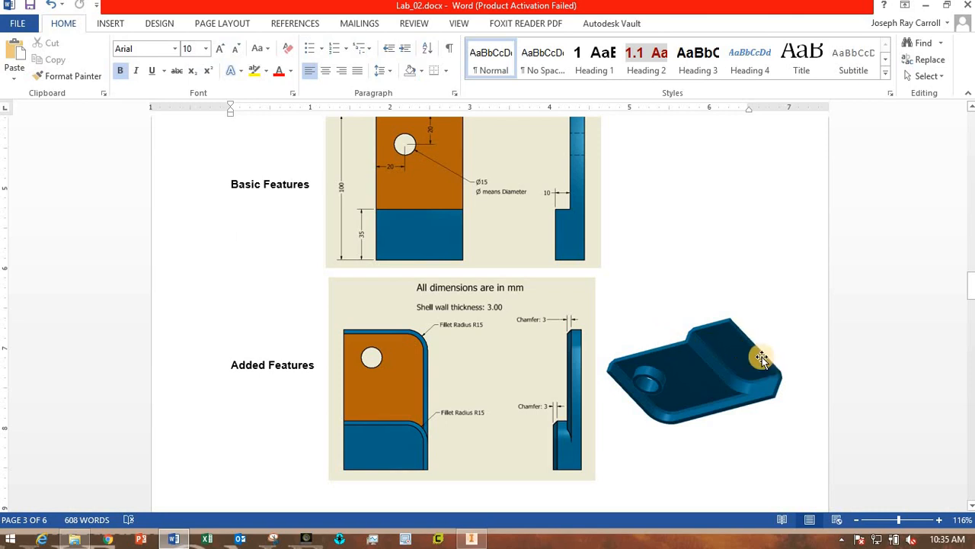
{"action": "left_click", "coordinate": [472, 543]}
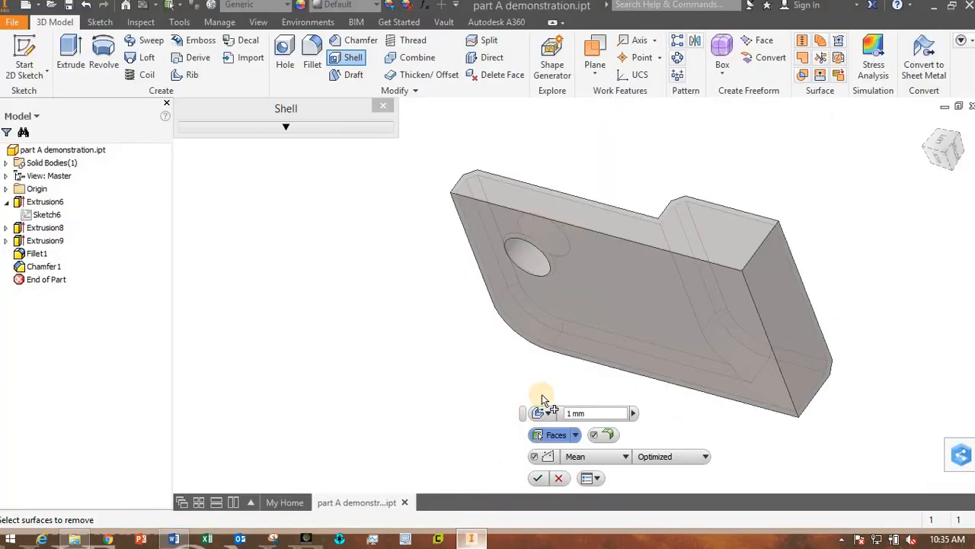
{"action": "left_click", "coordinate": [639, 292]}
{"action": "middle_click_drag", "start_coordinate": [638, 292], "coordinate": [533, 283], "text": "shift"}
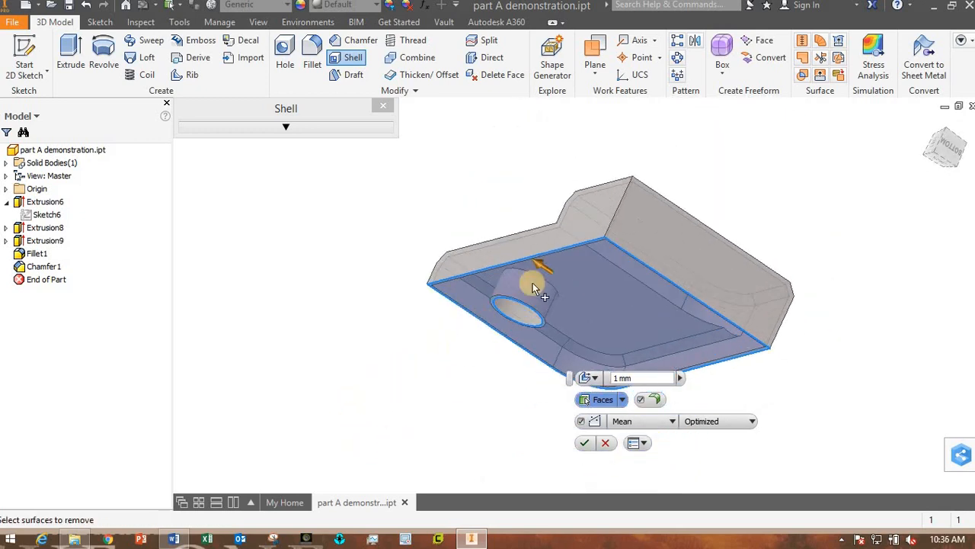
{"action": "left_click", "coordinate": [643, 238]}
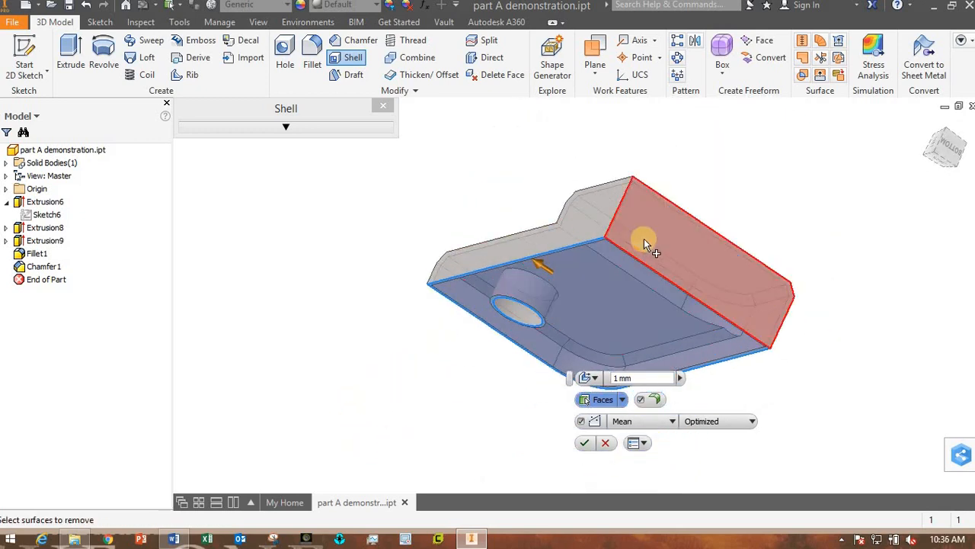
{"action": "left_click", "coordinate": [570, 235]}
{"action": "middle_click_drag", "start_coordinate": [353, 396], "coordinate": [468, 475], "text": "shift"}
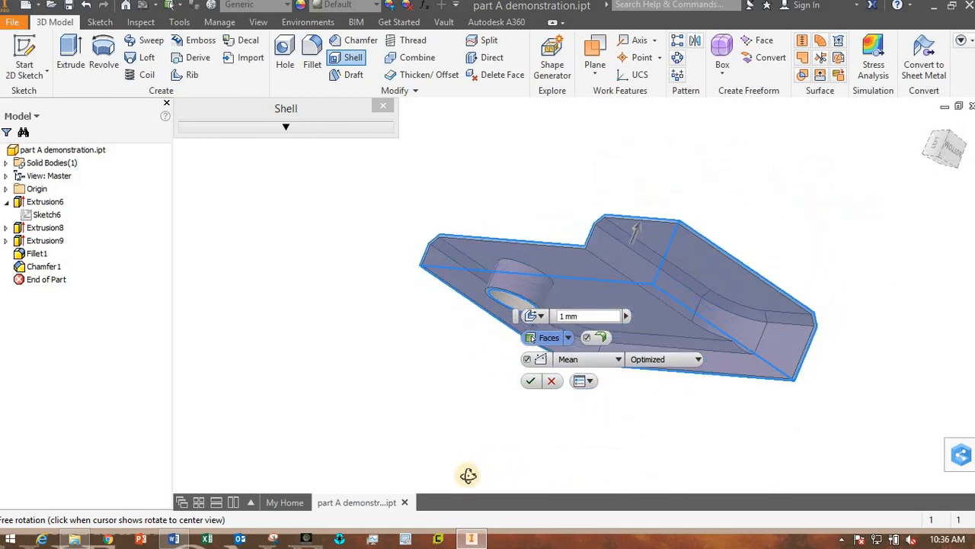
- Set the shell wall thickness to 3 mm and create the shell
{"action": "left_click", "coordinate": [570, 316]}
{"action": "scroll", "coordinate": [743, 240], "scroll_direction": "down", "scroll_amount": 5}
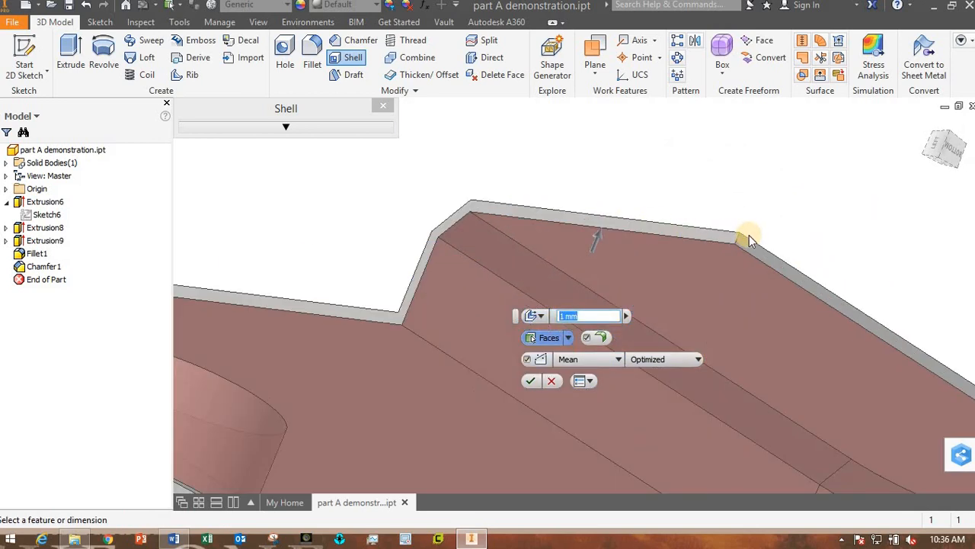
{"action": "left_click", "coordinate": [568, 315]}
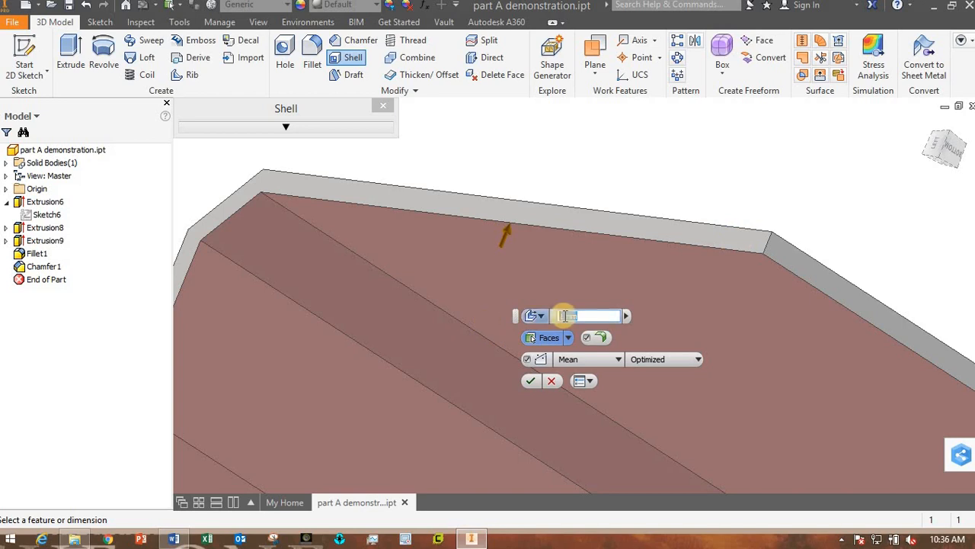
{"action": "double_click", "coordinate": [587, 318]}
{"action": "double_click", "coordinate": [559, 316]}
{"action": "type", "text": "3"}
{"action": "key", "text": "Return"}
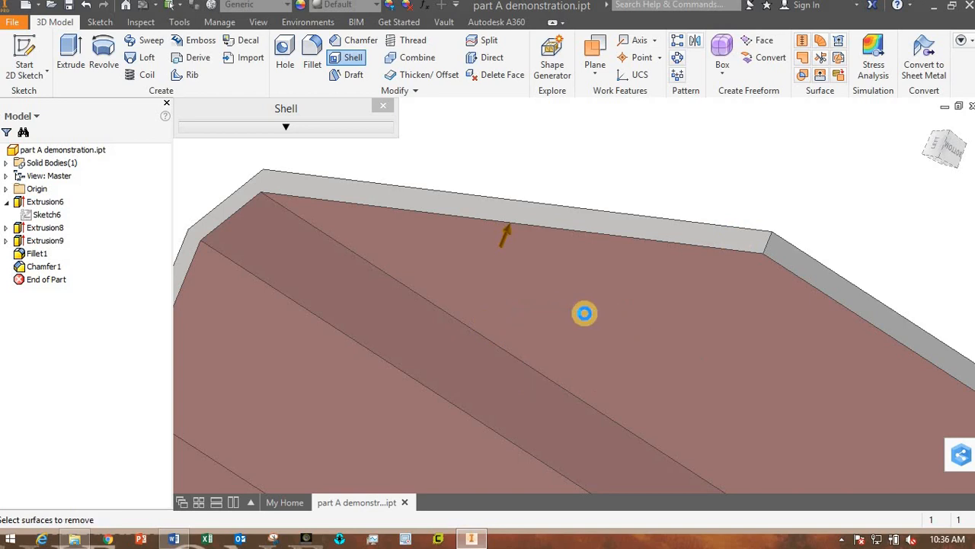
- Inspect the shelled part from several sides and save the file
{"action": "scroll", "coordinate": [635, 317], "scroll_direction": "up", "scroll_amount": 6}
{"action": "middle_click_drag", "start_coordinate": [564, 400], "coordinate": [820, 323], "text": "shift"}
{"action": "left_click_drag", "start_coordinate": [665, 256], "coordinate": [733, 312]}
{"action": "middle_click_drag", "start_coordinate": [732, 312], "coordinate": [231, 377], "text": "shift"}
{"action": "scroll", "coordinate": [623, 398], "scroll_direction": "down", "scroll_amount": 5}
{"action": "scroll", "coordinate": [629, 394], "scroll_direction": "up", "scroll_amount": 2}
{"action": "middle_click_drag", "start_coordinate": [721, 407], "coordinate": [674, 402], "text": "shift"}
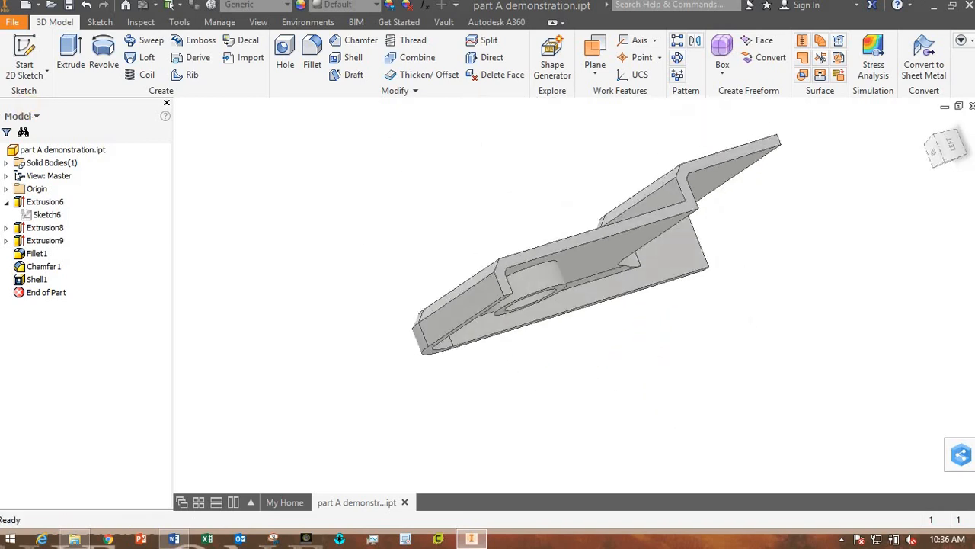
{"action": "left_click", "coordinate": [71, 6]}
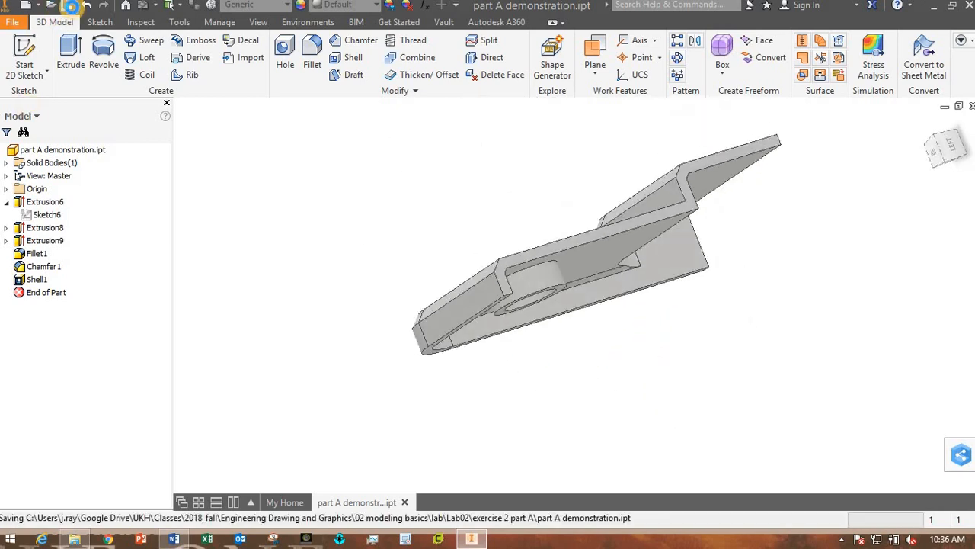
- Open the part's iProperties and enter "lab 2 exercise 1 part A" as the summary title
{"action": "left_click", "coordinate": [14, 23]}
{"action": "left_click", "coordinate": [61, 350]}
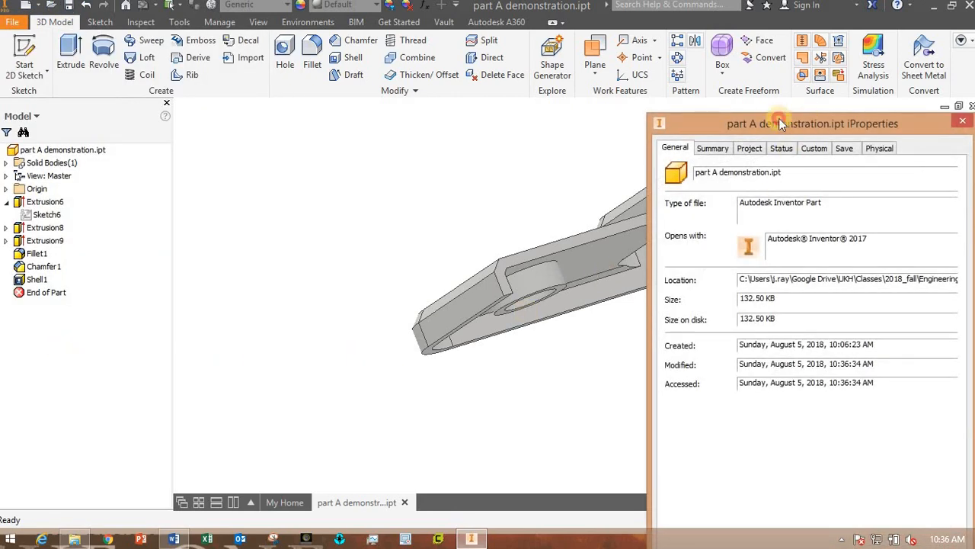
{"action": "left_click_drag", "start_coordinate": [779, 118], "coordinate": [469, 60]}
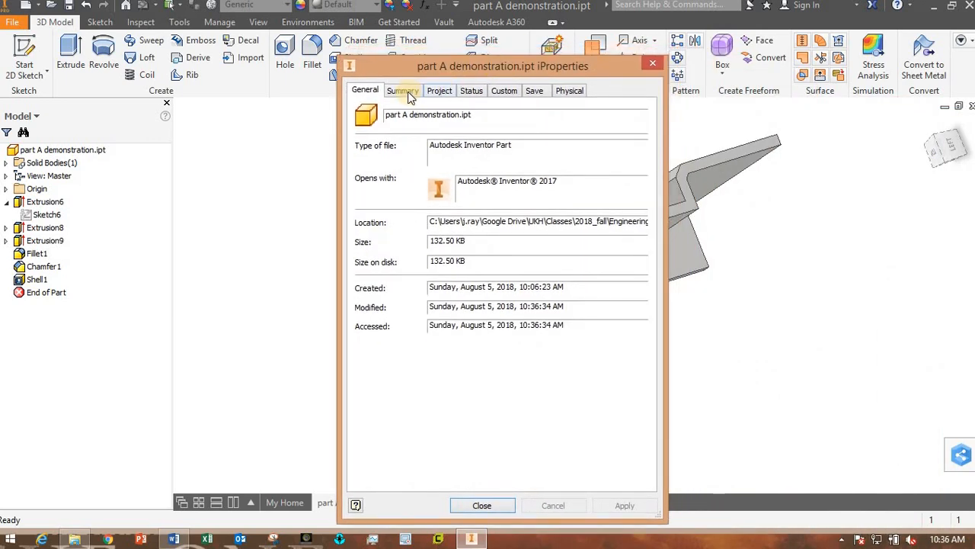
{"action": "left_click", "coordinate": [404, 91]}
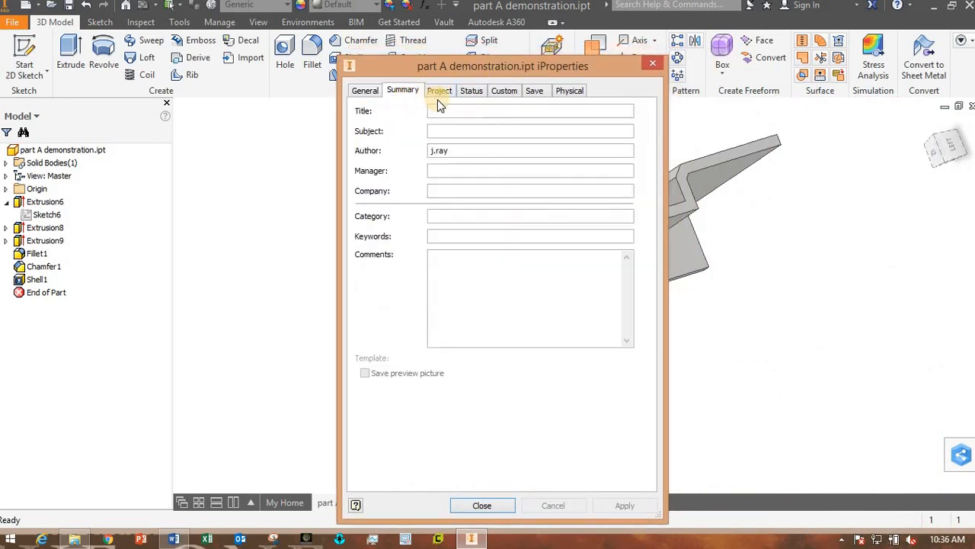
{"action": "left_click", "coordinate": [458, 111]}
{"action": "type", "text": "exercise 1 part A"}
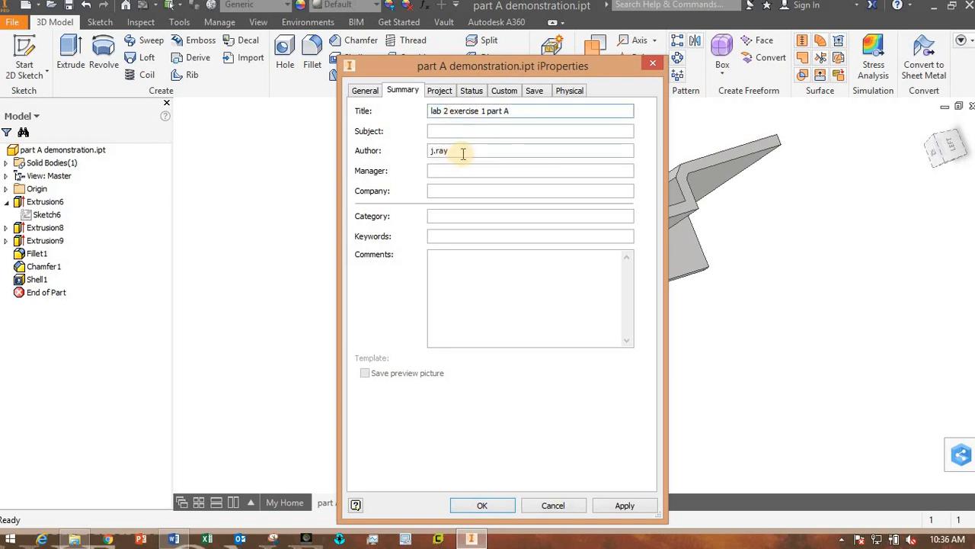
- Fill in the author's name, company UKH and the comment "this is my first part ever in autodesk inventor. you can write anything here."
{"action": "left_click_drag", "start_coordinate": [461, 156], "coordinate": [401, 142]}
{"action": "type", "text": "Joseph Carroll"}
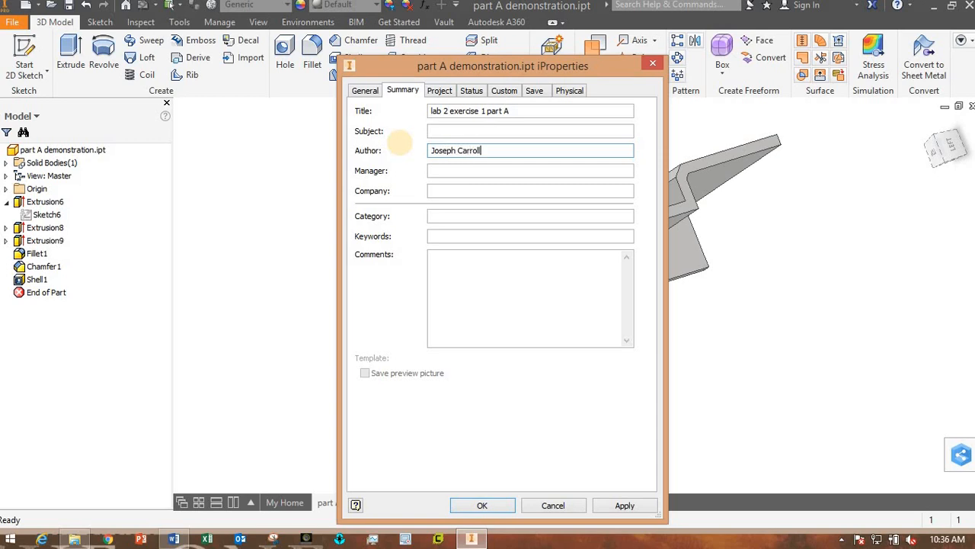
{"action": "left_click", "coordinate": [455, 190]}
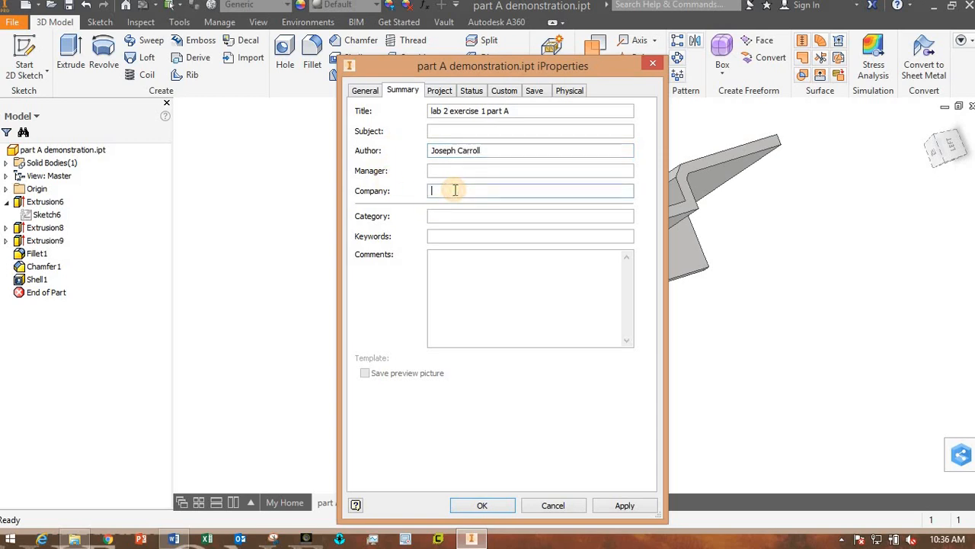
{"action": "type", "text": "UKH"}
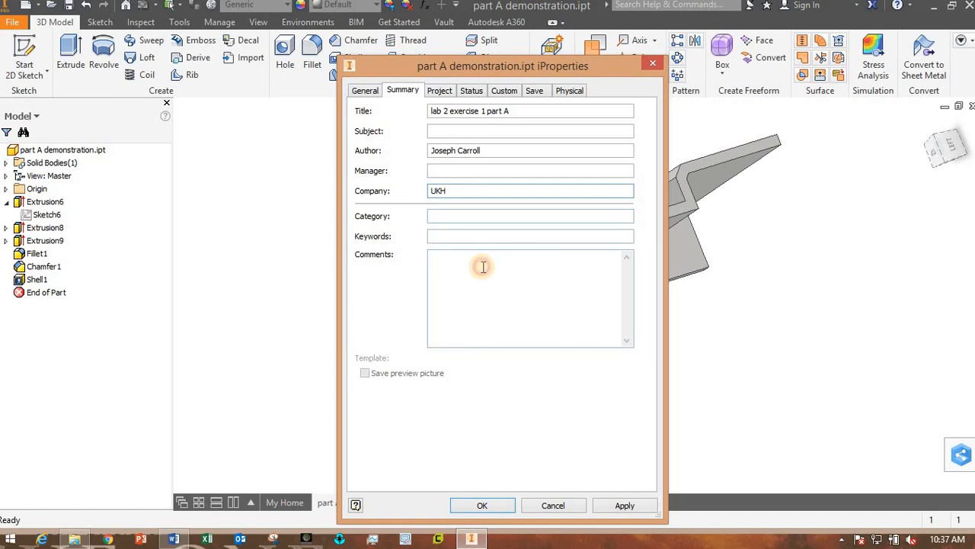
{"action": "left_click", "coordinate": [483, 266]}
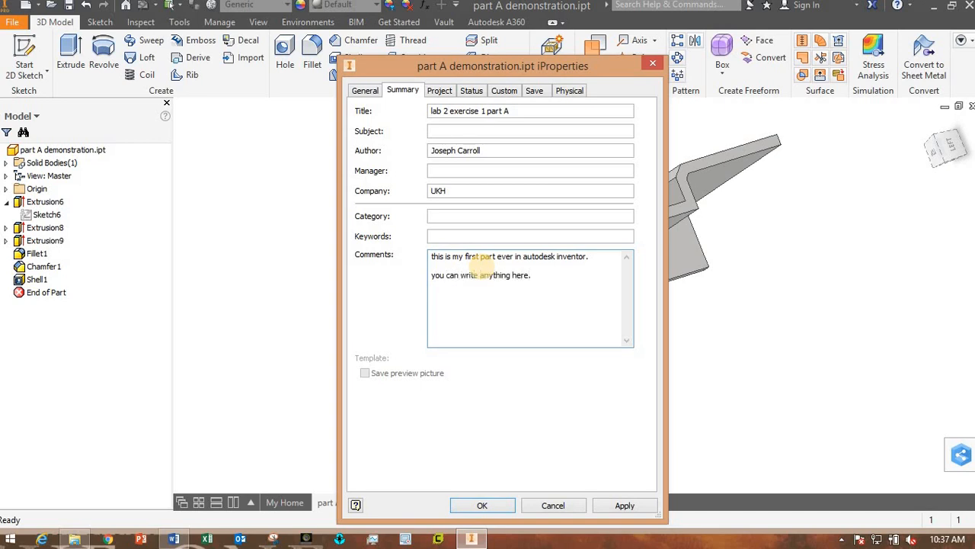
- Choose Aluminum 6061 as the part's material in its physical properties
{"action": "left_click", "coordinate": [571, 92]}
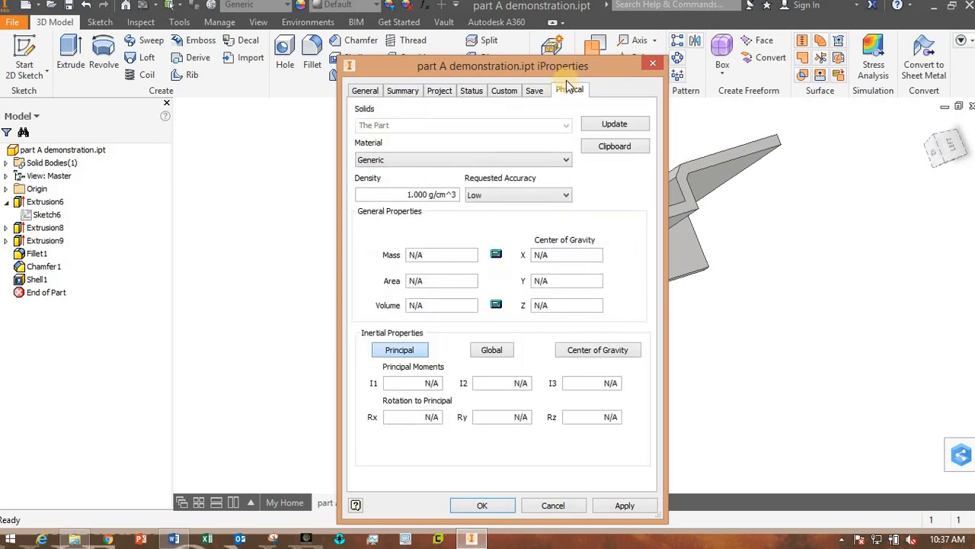
{"action": "mouse_move", "coordinate": [499, 65]}
{"action": "left_mouse_down"}
{"action": "mouse_move", "coordinate": [342, 58]}
{"action": "mouse_move", "coordinate": [242, 37]}
{"action": "left_mouse_up"}
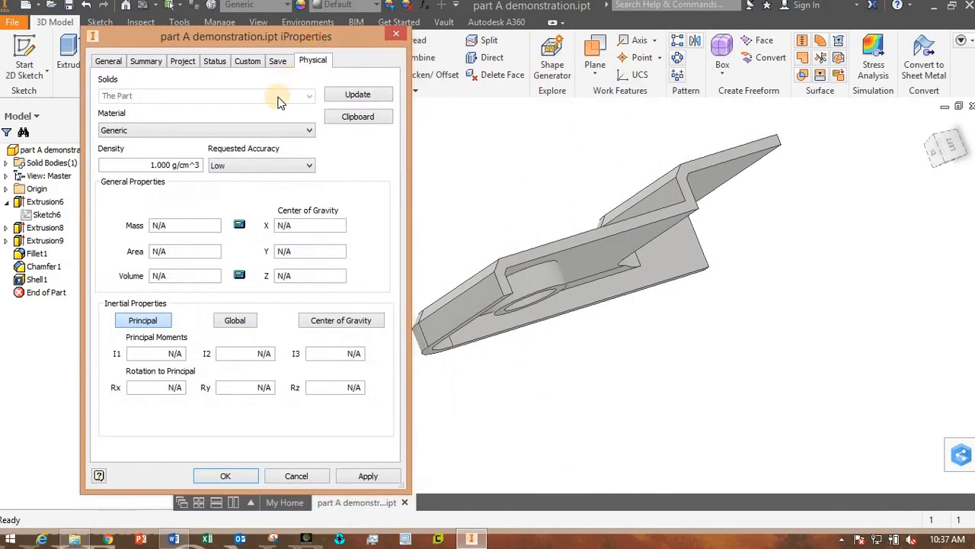
{"action": "left_click", "coordinate": [269, 130]}
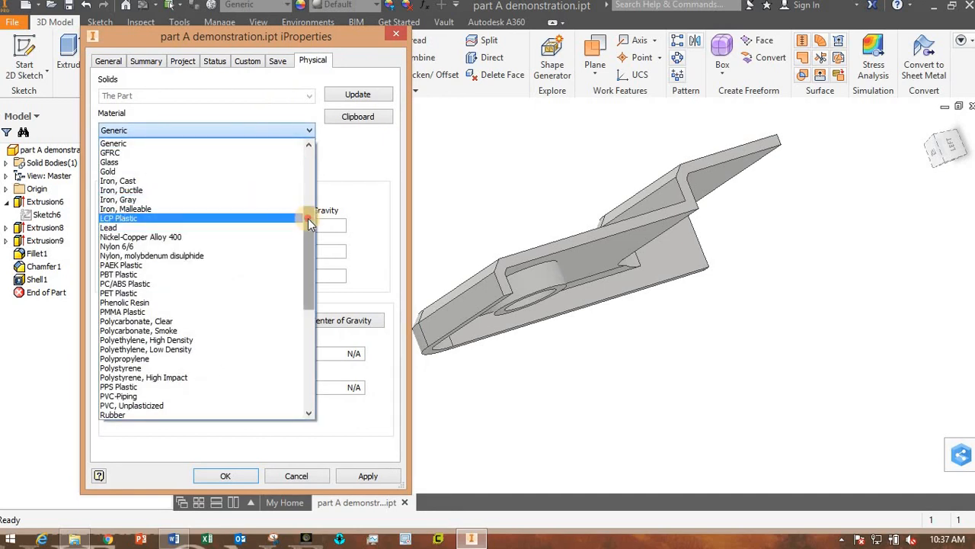
{"action": "left_click_drag", "start_coordinate": [308, 217], "coordinate": [313, 152]}
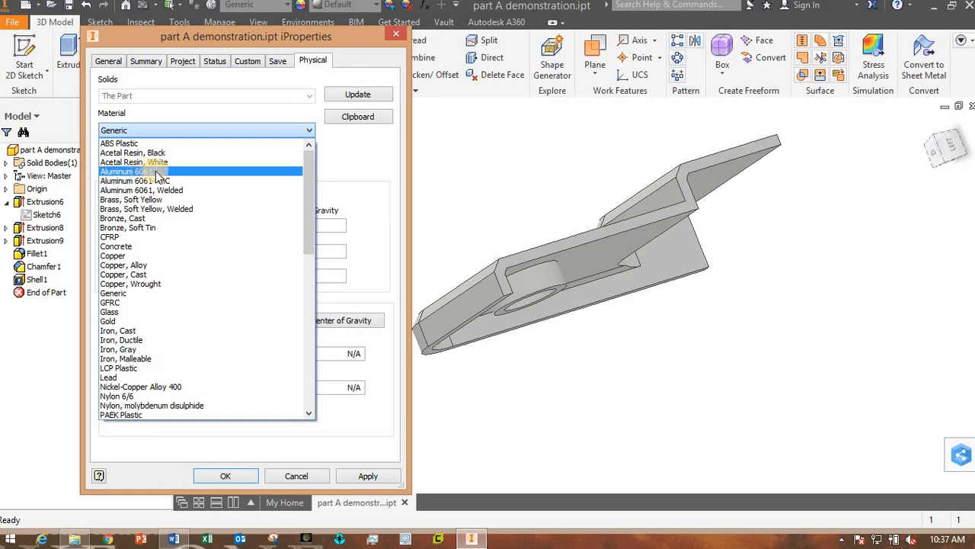
{"action": "left_click", "coordinate": [143, 172]}
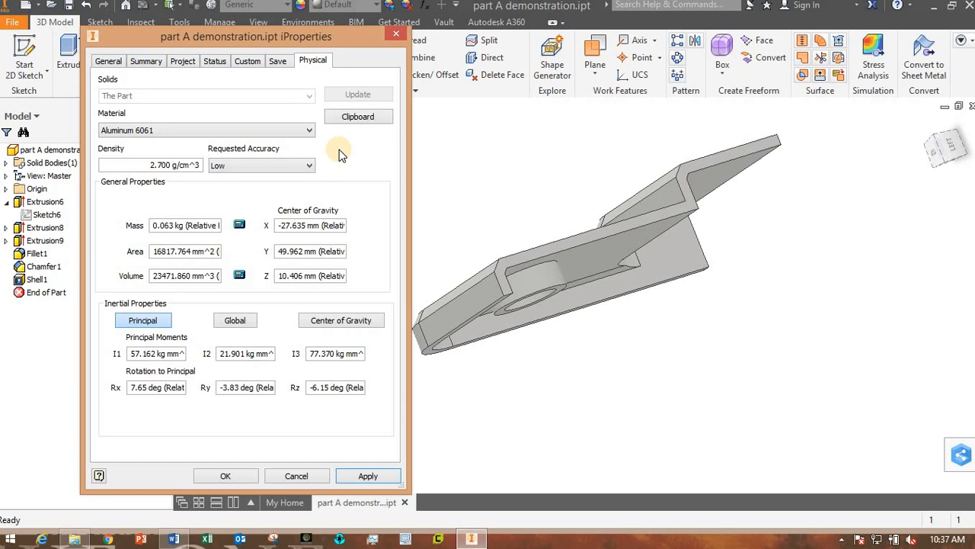
- Confirm the iProperties, decline to continue editing the read-only component and close the dialogs
{"action": "left_click", "coordinate": [247, 475]}
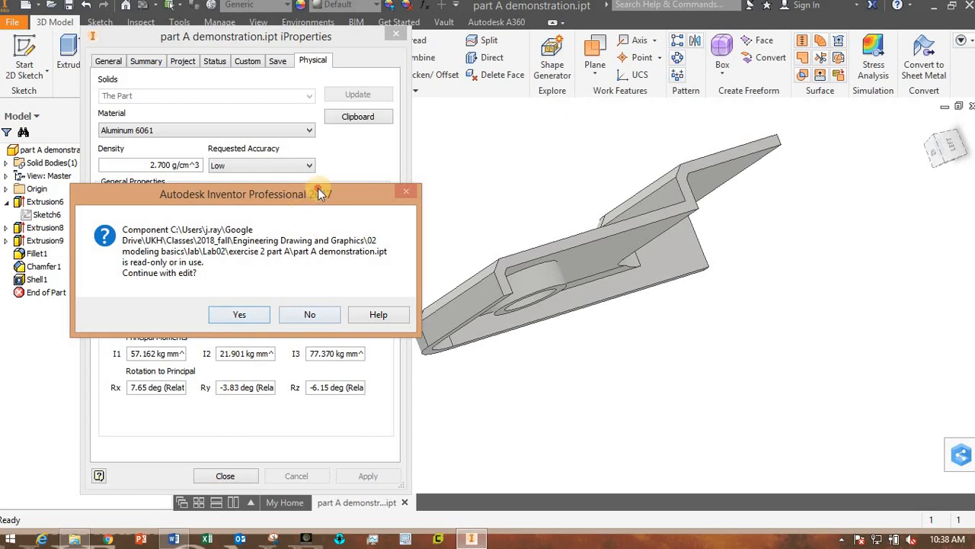
{"action": "left_click_drag", "start_coordinate": [318, 187], "coordinate": [329, 153]}
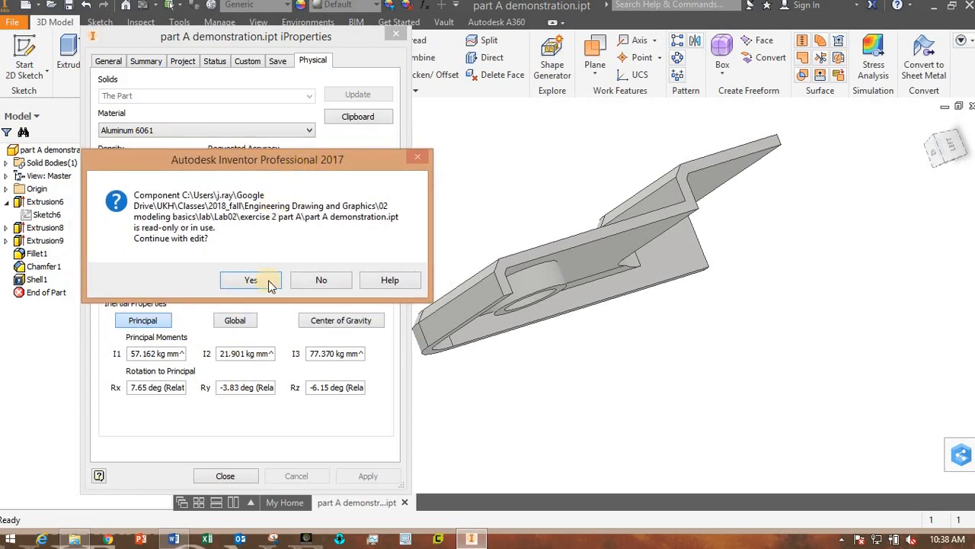
{"action": "left_click", "coordinate": [320, 280]}
{"action": "left_click", "coordinate": [364, 223]}
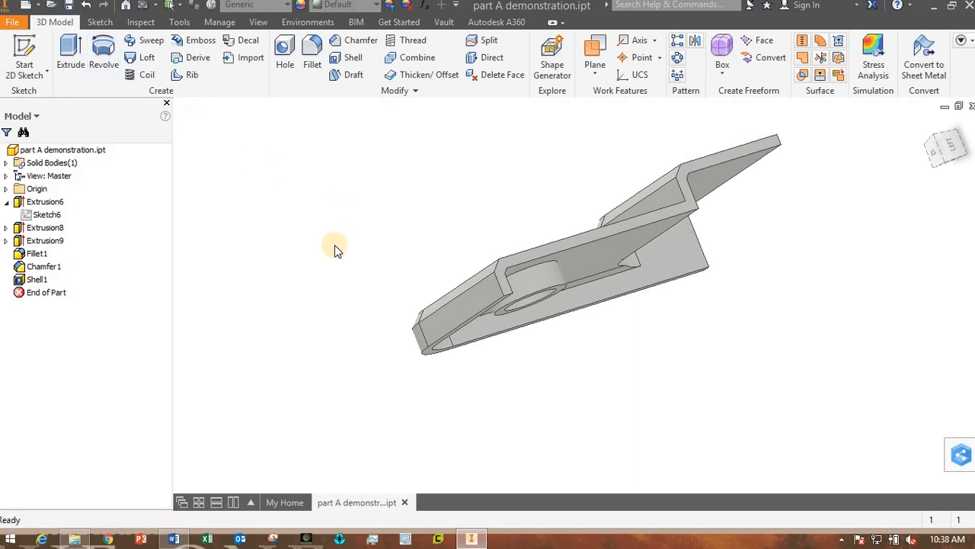
- Collapse the base extrusion in the model tree and inspect the finished part from its underside and front
{"action": "middle_click_drag", "start_coordinate": [335, 244], "coordinate": [438, 221], "text": "shift"}
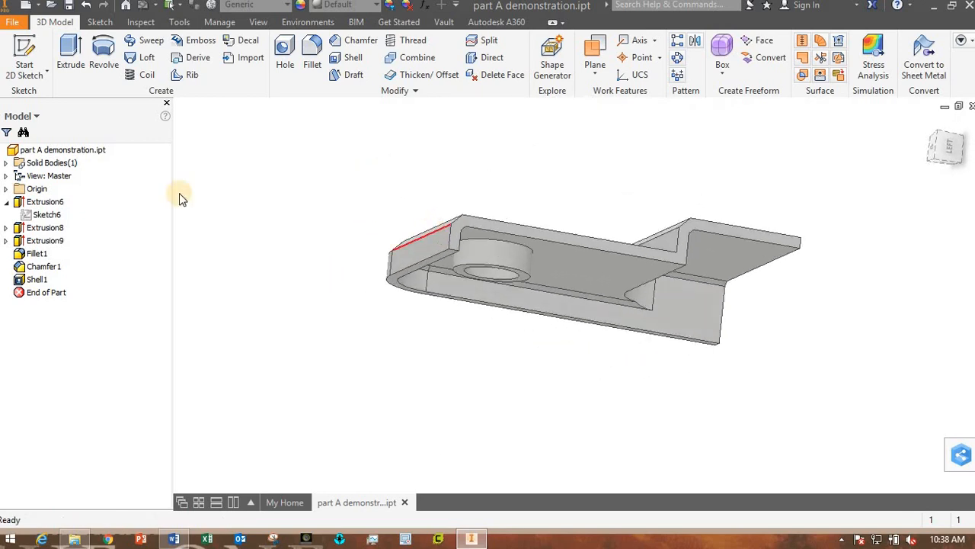
{"action": "left_click", "coordinate": [6, 202]}
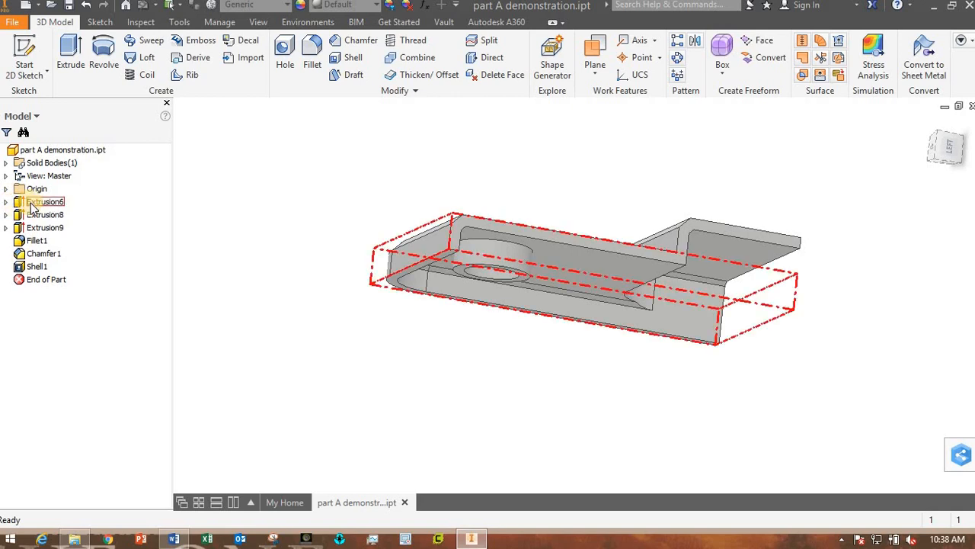
{"action": "left_click", "coordinate": [38, 202]}
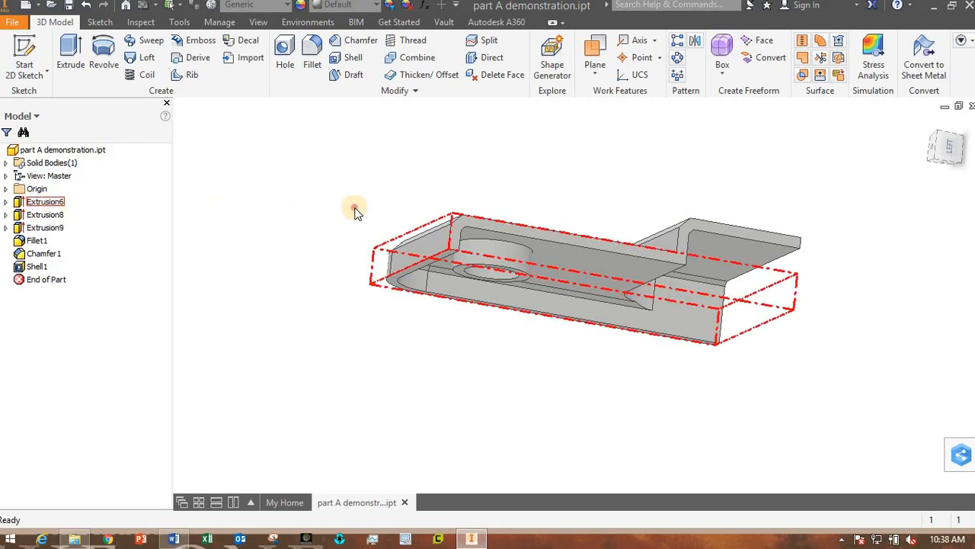
{"action": "middle_click_drag", "start_coordinate": [342, 224], "coordinate": [338, 249], "text": "shift"}
{"action": "left_click", "coordinate": [296, 228]}
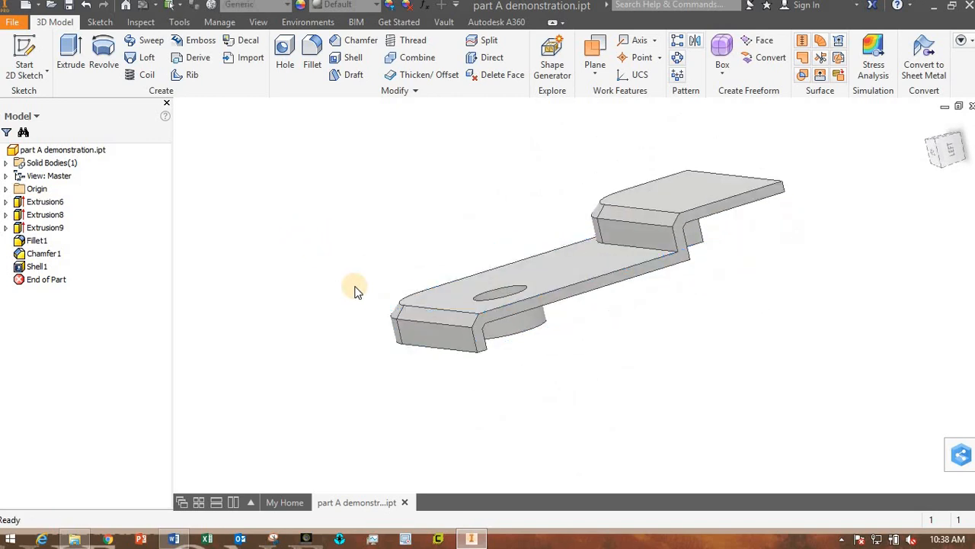
{"action": "middle_click_drag", "start_coordinate": [356, 296], "coordinate": [748, 369], "text": "shift"}
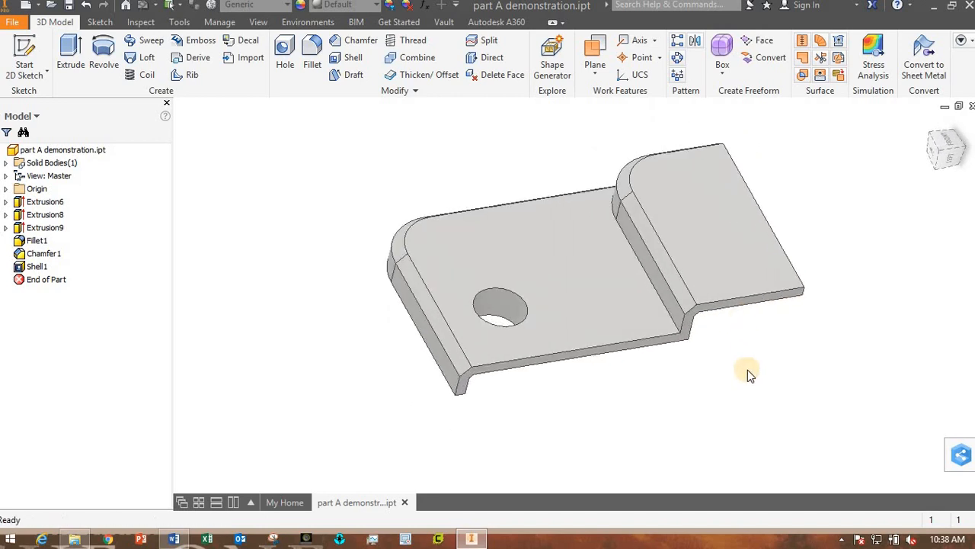